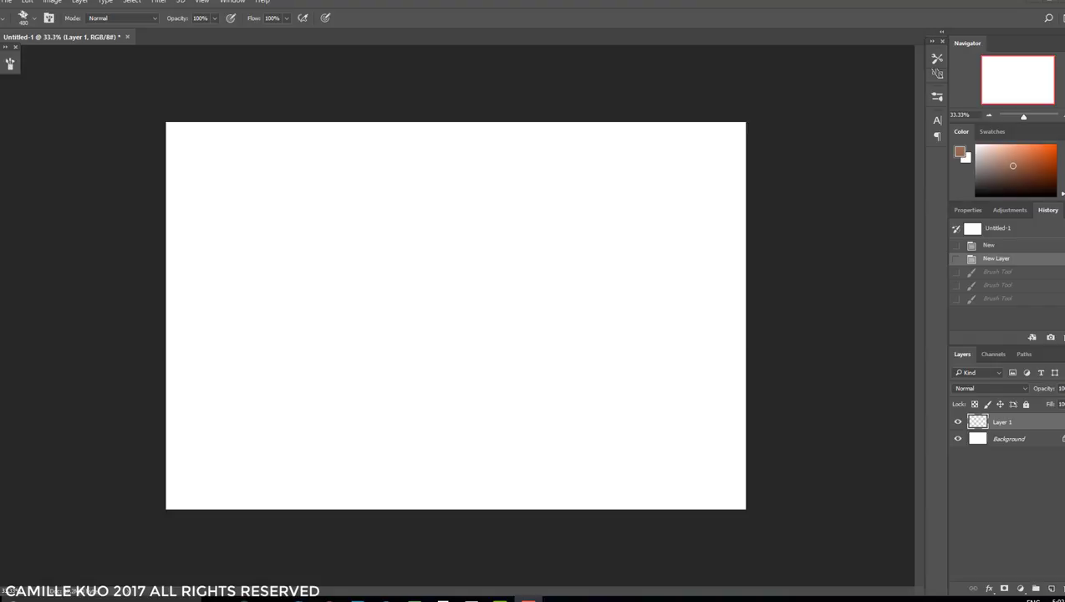
Load the Wet Media Brushes library and select the 74 px wet-media brush
{"action": "left_click", "coordinate": [34, 18]}
{"action": "left_click", "coordinate": [140, 40]}
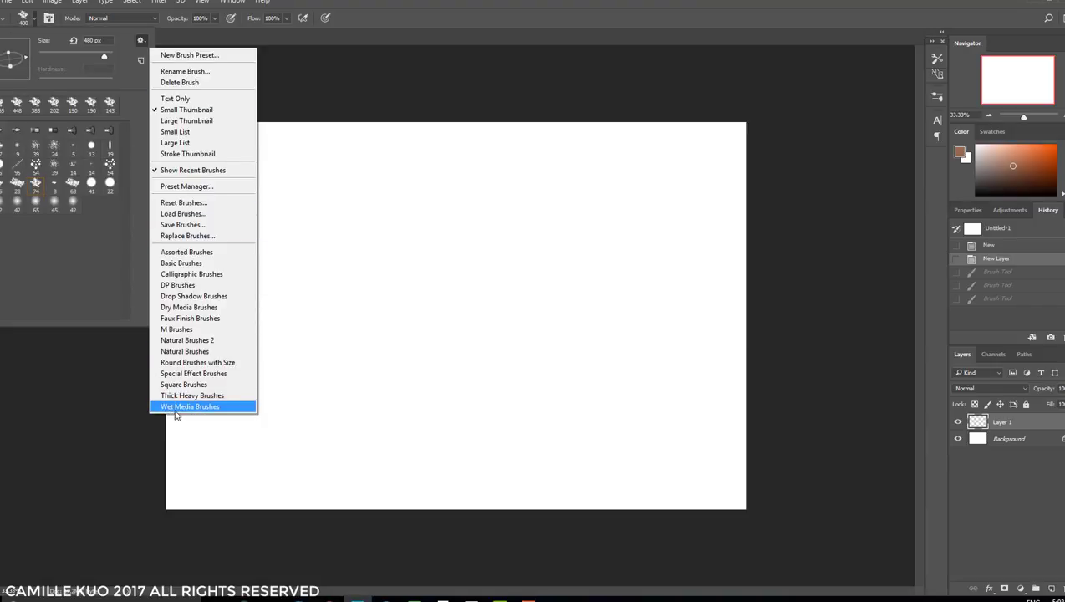
{"action": "left_click", "coordinate": [124, 331]}
{"action": "left_click", "coordinate": [35, 183]}
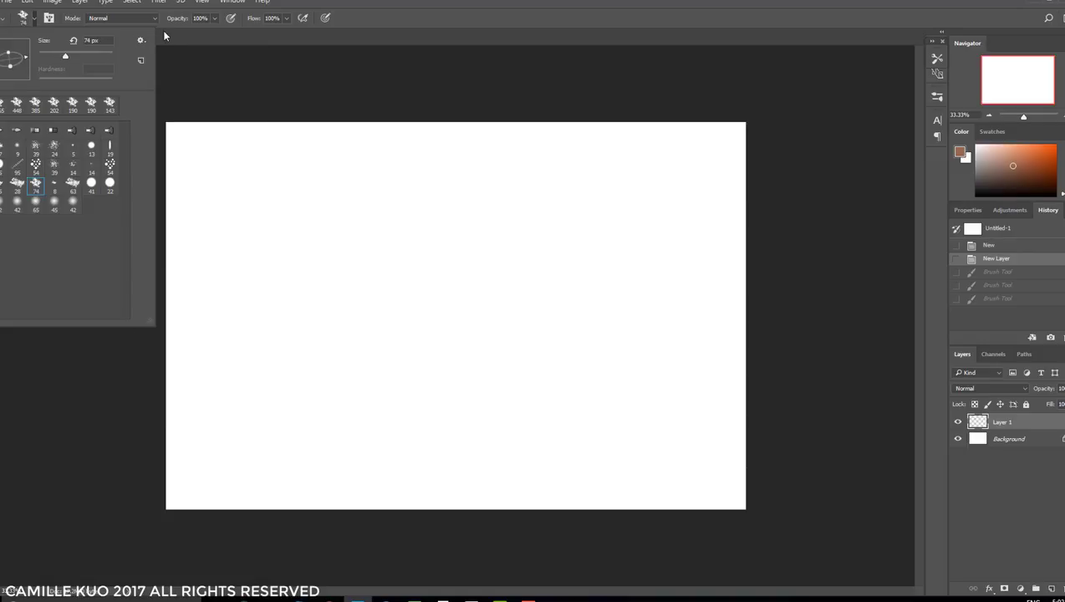
{"action": "left_click", "coordinate": [122, 26]}
In the Brush panel, enable Dual Brush and Color Dynamics with Hue Jitter lowered to 29%
{"action": "left_click", "coordinate": [10, 64]}
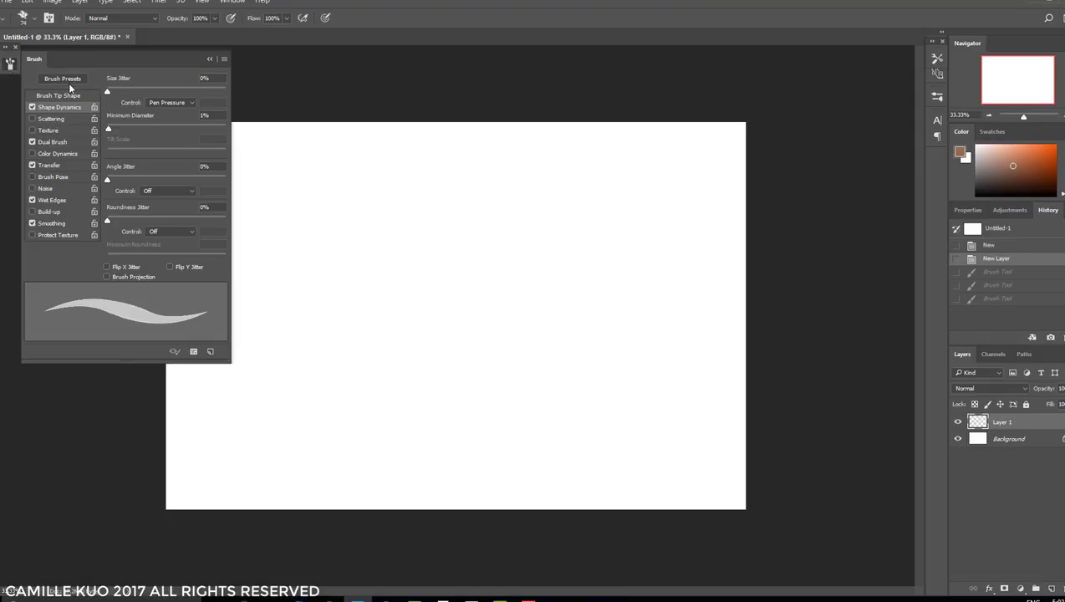
{"action": "left_click", "coordinate": [51, 145]}
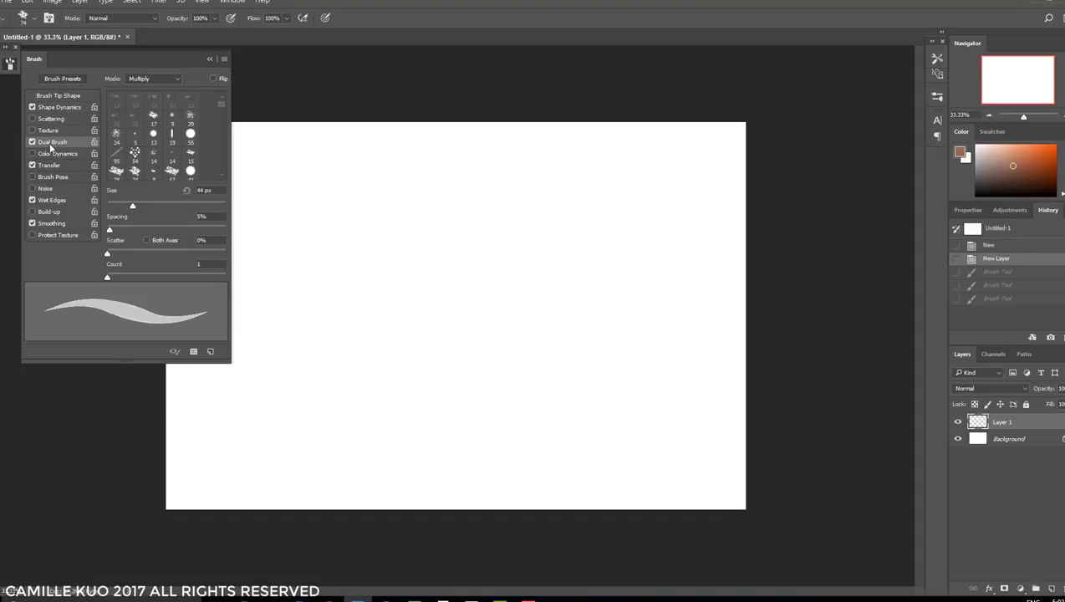
{"action": "left_click", "coordinate": [52, 155]}
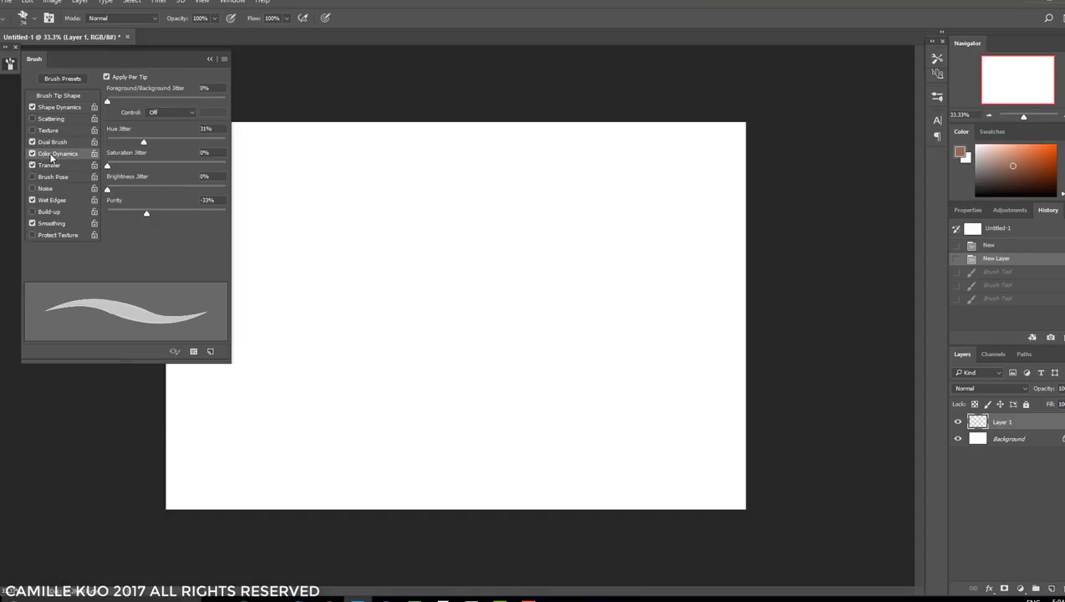
{"action": "left_click_drag", "start_coordinate": [143, 142], "coordinate": [137, 145]}
Enlarge the brush to 1102 px, paint broad mauve-and-olive face strokes on Layer 1, then add Layer 2
{"action": "right_click", "coordinate": [451, 220]}
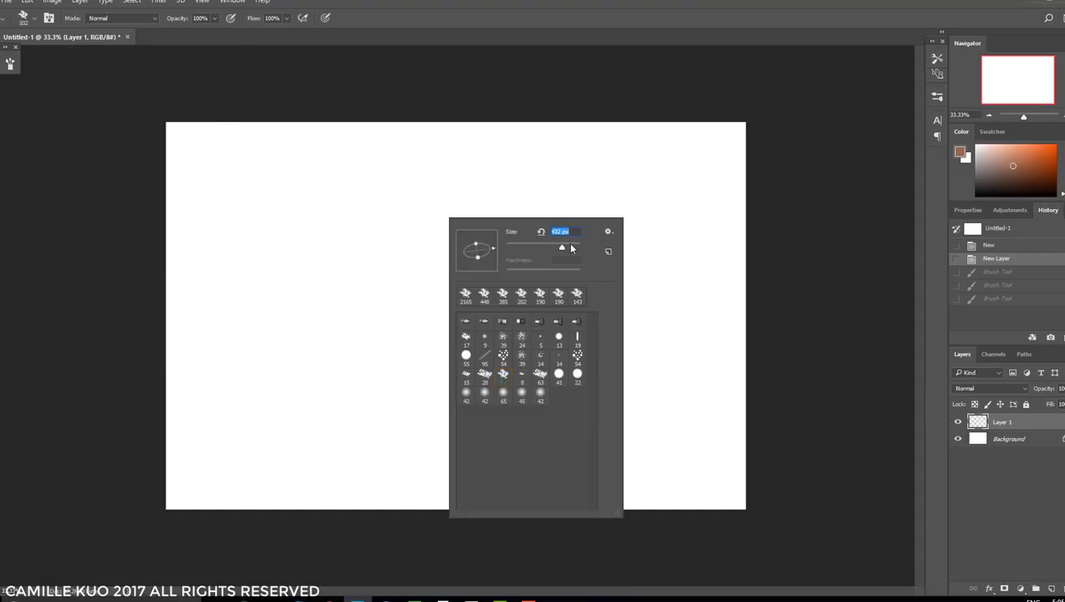
{"action": "left_click", "coordinate": [568, 247]}
{"action": "left_click", "coordinate": [574, 248]}
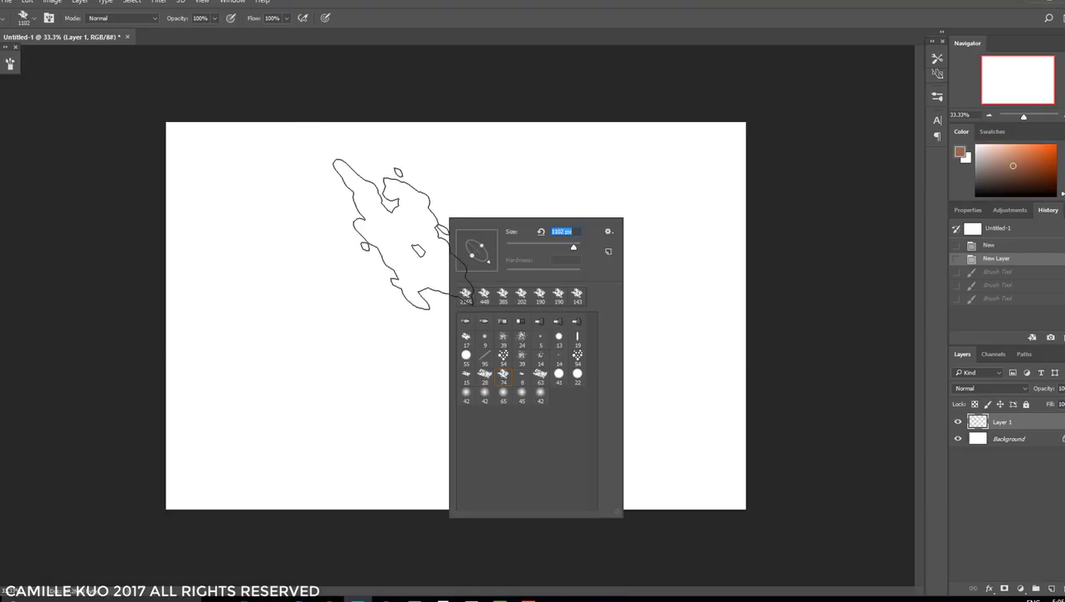
{"action": "mouse_move", "coordinate": [371, 229]}
{"action": "left_mouse_down"}
{"action": "mouse_move", "coordinate": [315, 392]}
{"action": "mouse_move", "coordinate": [484, 230]}
{"action": "mouse_move", "coordinate": [571, 237]}
{"action": "mouse_move", "coordinate": [407, 361]}
{"action": "mouse_move", "coordinate": [521, 429]}
{"action": "mouse_move", "coordinate": [314, 199]}
{"action": "mouse_move", "coordinate": [452, 184]}
{"action": "left_mouse_up"}
{"action": "left_click", "coordinate": [10, 64]}
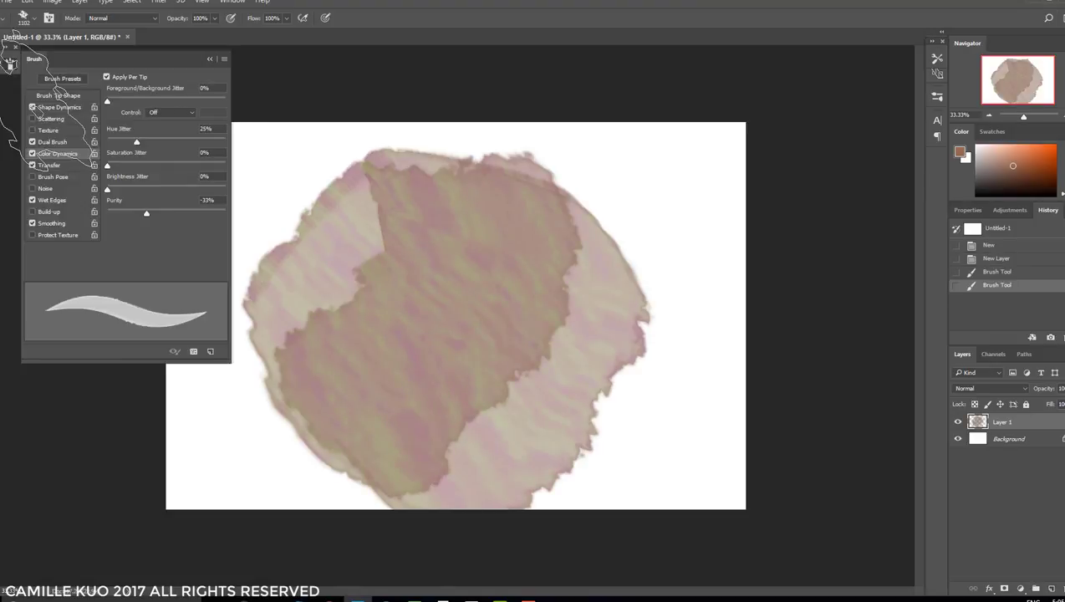
{"action": "left_click", "coordinate": [266, 63]}
{"action": "mouse_move", "coordinate": [378, 200]}
{"action": "left_mouse_down"}
{"action": "mouse_move", "coordinate": [381, 385]}
{"action": "mouse_move", "coordinate": [618, 362]}
{"action": "mouse_move", "coordinate": [267, 292]}
{"action": "mouse_move", "coordinate": [497, 227]}
{"action": "mouse_move", "coordinate": [416, 446]}
{"action": "mouse_move", "coordinate": [387, 261]}
{"action": "mouse_move", "coordinate": [642, 422]}
{"action": "left_mouse_up"}
{"action": "left_click", "coordinate": [1050, 588]}
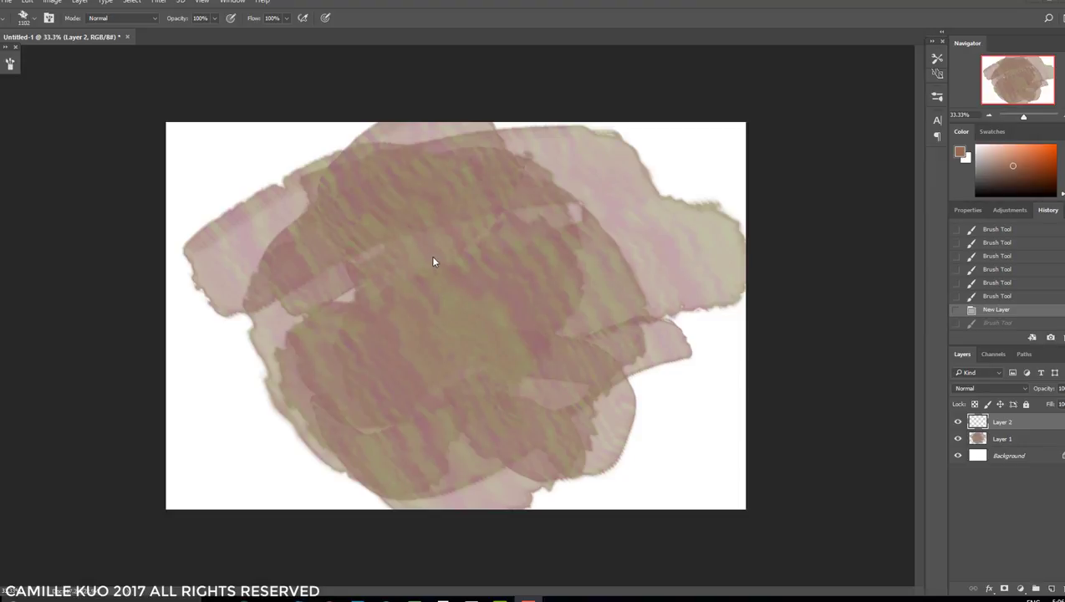
Choose black, size the brush from 84 to 165 px, and paint the first eye shape
{"action": "left_click", "coordinate": [1015, 187]}
{"action": "left_click", "coordinate": [1030, 192]}
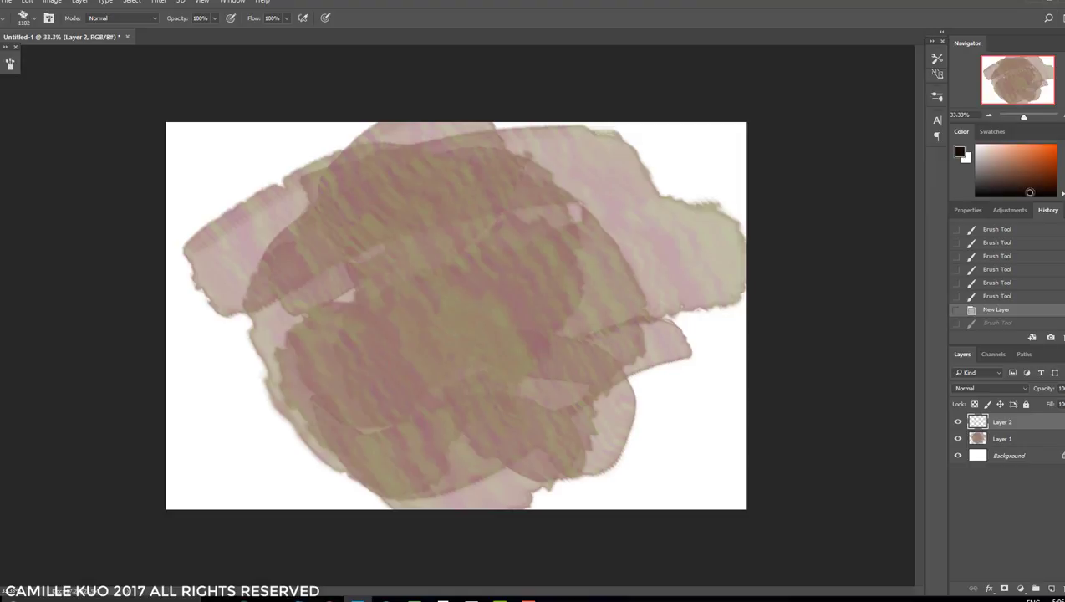
{"action": "right_click", "coordinate": [535, 281]}
{"action": "type", "text": "84"}
{"action": "key", "text": "Return"}
{"action": "left_click_drag", "start_coordinate": [623, 306], "coordinate": [640, 305]}
{"action": "left_click_drag", "start_coordinate": [381, 265], "coordinate": [423, 261]}
At 228 px, paint the second eye, nose, mouth and a small shadow under the lip
{"action": "right_click", "coordinate": [556, 291]}
{"action": "left_click_drag", "start_coordinate": [641, 304], "coordinate": [648, 305]}
{"action": "left_click_drag", "start_coordinate": [500, 251], "coordinate": [518, 255]}
{"action": "left_click_drag", "start_coordinate": [372, 255], "coordinate": [428, 264]}
{"action": "left_click_drag", "start_coordinate": [444, 350], "coordinate": [481, 349]}
{"action": "left_click_drag", "start_coordinate": [409, 393], "coordinate": [494, 393]}
{"action": "mouse_move", "coordinate": [443, 414]}
{"action": "left_mouse_down"}
{"action": "mouse_move", "coordinate": [474, 392]}
{"action": "mouse_move", "coordinate": [458, 418]}
{"action": "left_mouse_up"}
{"action": "right_click", "coordinate": [524, 294]}
{"action": "left_click_drag", "start_coordinate": [656, 309], "coordinate": [544, 311]}
Undo the last strokes, fine-tune the dark brown colour, redo them and darken both eyes
{"action": "key", "text": "ctrl+alt+z"}
{"action": "key", "text": "ctrl+alt+z"}
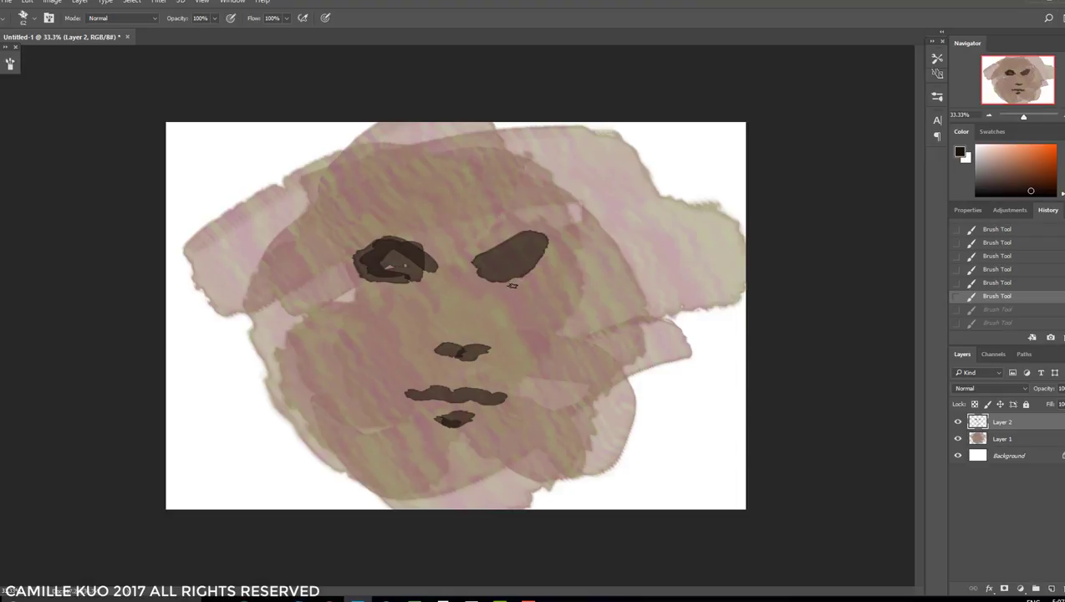
{"action": "left_click", "coordinate": [1049, 187]}
{"action": "left_click_drag", "start_coordinate": [1048, 188], "coordinate": [1063, 197]}
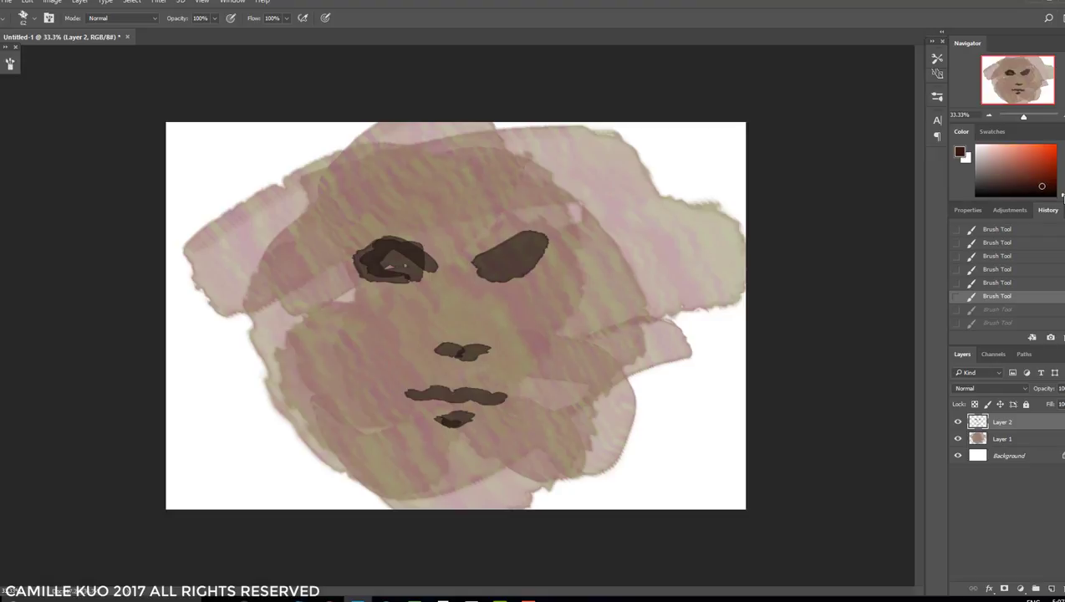
{"action": "key", "text": "ctrl+shift+z"}
{"action": "key", "text": "ctrl+shift+z"}
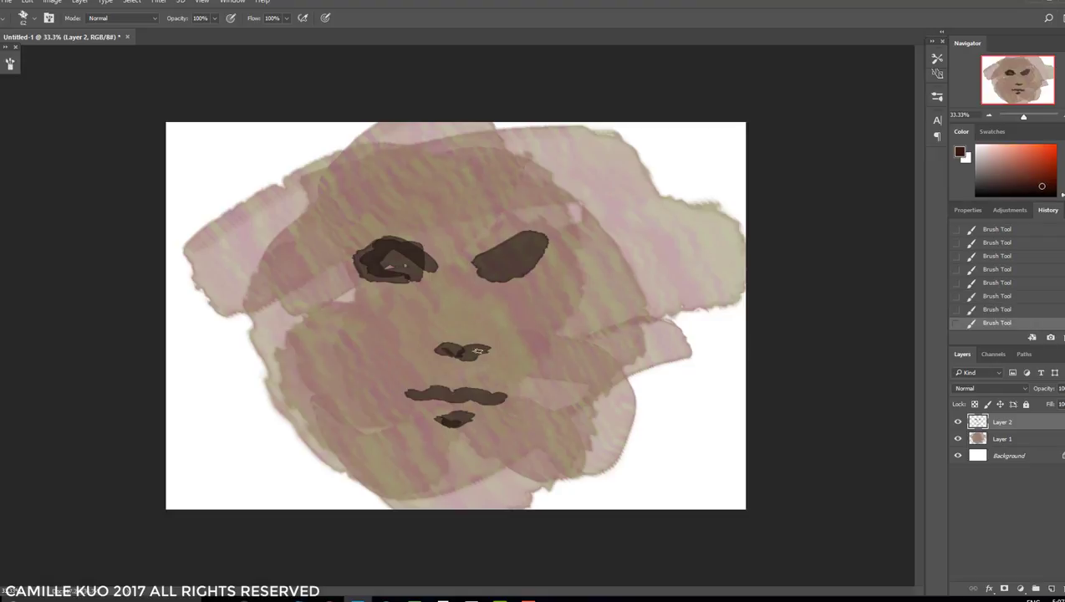
{"action": "mouse_move", "coordinate": [491, 265]}
{"action": "left_mouse_down"}
{"action": "mouse_move", "coordinate": [514, 261]}
{"action": "mouse_move", "coordinate": [497, 269]}
{"action": "mouse_move", "coordinate": [510, 252]}
{"action": "mouse_move", "coordinate": [500, 269]}
{"action": "left_mouse_up"}
{"action": "left_click_drag", "start_coordinate": [393, 259], "coordinate": [399, 270]}
Try darkening the mouth, undo that stroke, and add a new empty layer on top
{"action": "right_click", "coordinate": [438, 393]}
{"action": "key", "text": "Escape"}
{"action": "left_click_drag", "start_coordinate": [430, 393], "coordinate": [451, 408]}
{"action": "key", "text": "ctrl+z"}
{"action": "right_click", "coordinate": [540, 293]}
{"action": "key", "text": "Escape"}
{"action": "right_click", "coordinate": [572, 251]}
{"action": "key", "text": "Escape"}
{"action": "key", "text": "ctrl+shift+alt+n"}
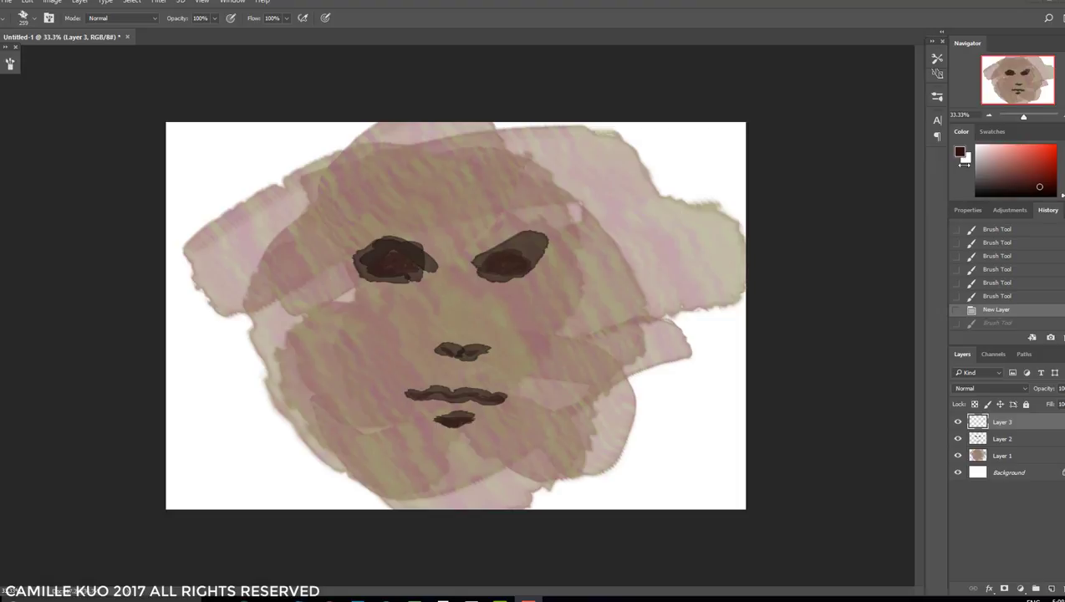
On Layer 3, paint light blue-grey highlights inside both eyes
{"action": "left_click", "coordinate": [1061, 163]}
{"action": "left_click", "coordinate": [980, 165]}
{"action": "left_click", "coordinate": [989, 160]}
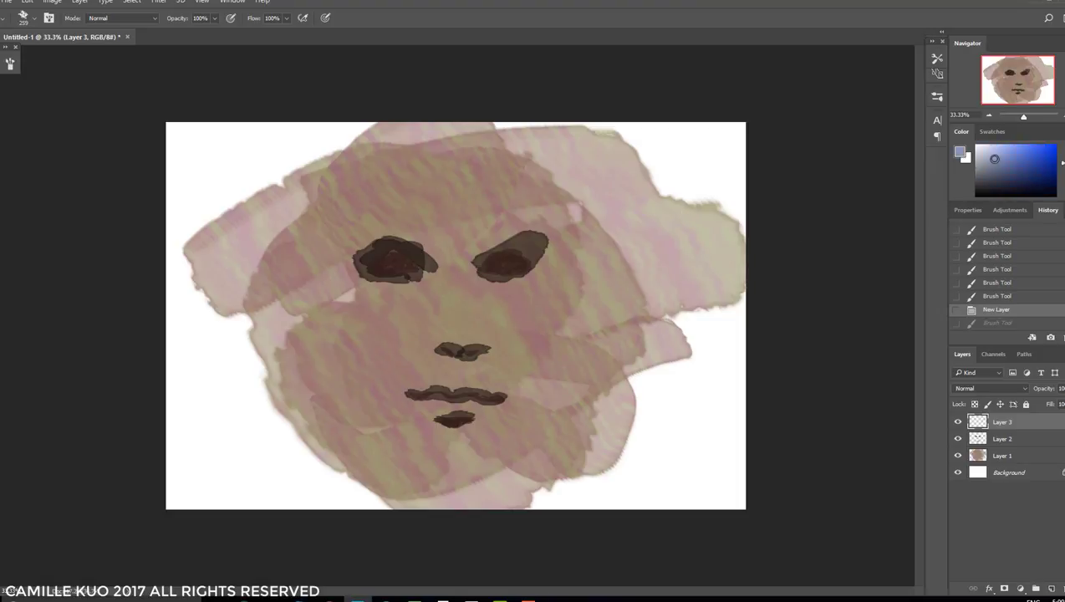
{"action": "mouse_move", "coordinate": [486, 264]}
{"action": "left_mouse_down"}
{"action": "mouse_move", "coordinate": [515, 262]}
{"action": "mouse_move", "coordinate": [497, 264]}
{"action": "left_mouse_up"}
{"action": "right_click", "coordinate": [534, 264]}
{"action": "left_click", "coordinate": [642, 277]}
{"action": "left_click", "coordinate": [496, 265], "text": "alt"}
{"action": "left_click_drag", "start_coordinate": [381, 263], "coordinate": [410, 266]}
{"action": "left_click_drag", "start_coordinate": [500, 261], "coordinate": [525, 261]}
{"action": "left_click_drag", "start_coordinate": [381, 261], "coordinate": [413, 264]}
On Layer 2, paint dark red-brown brows above the right and left eyes
{"action": "left_click", "coordinate": [1002, 439]}
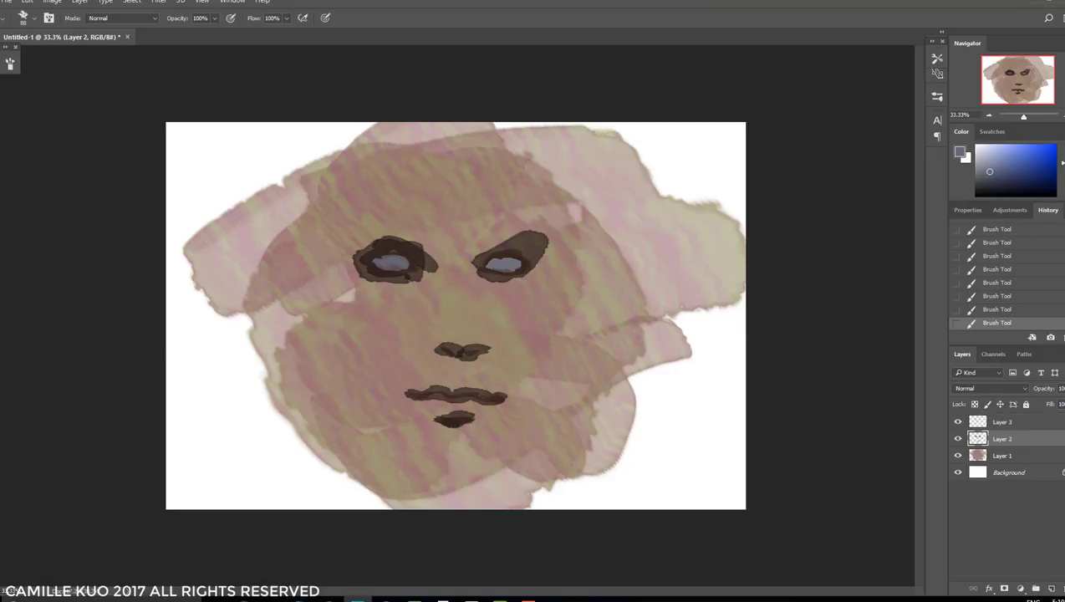
{"action": "left_click", "coordinate": [1045, 188]}
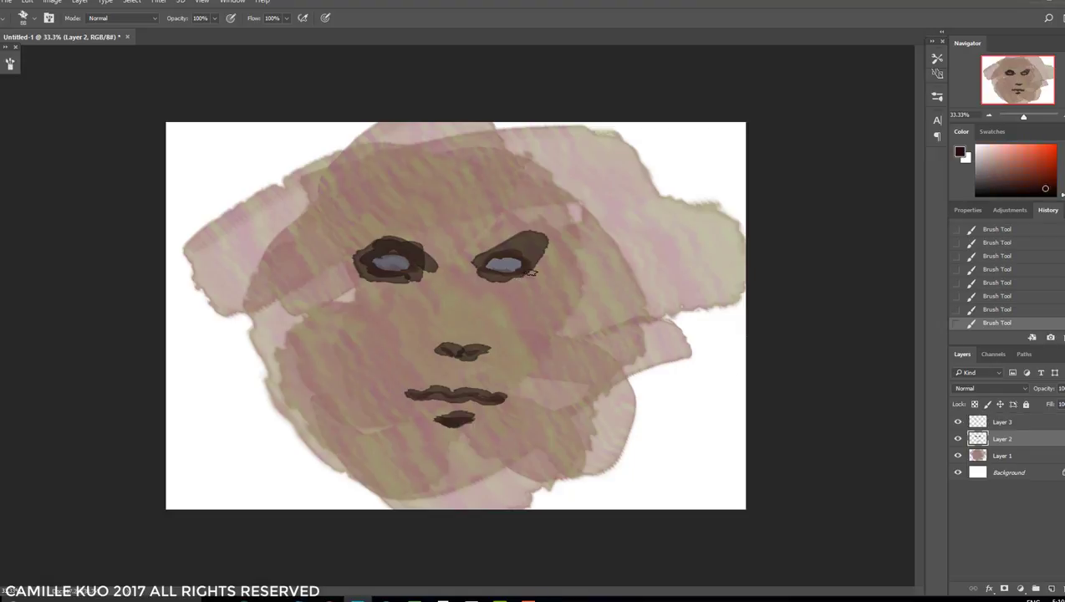
{"action": "right_click", "coordinate": [537, 256]}
{"action": "left_click", "coordinate": [474, 246]}
{"action": "mouse_move", "coordinate": [470, 245]}
{"action": "left_mouse_down"}
{"action": "mouse_move", "coordinate": [534, 226]}
{"action": "mouse_move", "coordinate": [552, 239]}
{"action": "mouse_move", "coordinate": [486, 244]}
{"action": "mouse_move", "coordinate": [532, 239]}
{"action": "left_mouse_up"}
{"action": "left_click", "coordinate": [1048, 187]}
{"action": "right_click", "coordinate": [538, 261]}
{"action": "left_click", "coordinate": [433, 244]}
{"action": "mouse_move", "coordinate": [433, 244]}
{"action": "left_mouse_down"}
{"action": "mouse_move", "coordinate": [333, 243]}
{"action": "mouse_move", "coordinate": [348, 238]}
{"action": "left_mouse_up"}
Soften the edges of both brows with a 70 px eraser
{"action": "key", "text": "e"}
{"action": "right_click", "coordinate": [575, 248]}
{"action": "left_click_drag", "start_coordinate": [640, 269], "coordinate": [657, 272]}
{"action": "left_click", "coordinate": [527, 241]}
{"action": "mouse_move", "coordinate": [518, 242]}
{"action": "left_mouse_down"}
{"action": "mouse_move", "coordinate": [541, 258]}
{"action": "mouse_move", "coordinate": [522, 244]}
{"action": "mouse_move", "coordinate": [531, 246]}
{"action": "mouse_move", "coordinate": [497, 246]}
{"action": "left_mouse_up"}
{"action": "mouse_move", "coordinate": [351, 249]}
{"action": "left_mouse_down"}
{"action": "mouse_move", "coordinate": [340, 256]}
{"action": "mouse_move", "coordinate": [421, 276]}
{"action": "left_mouse_up"}
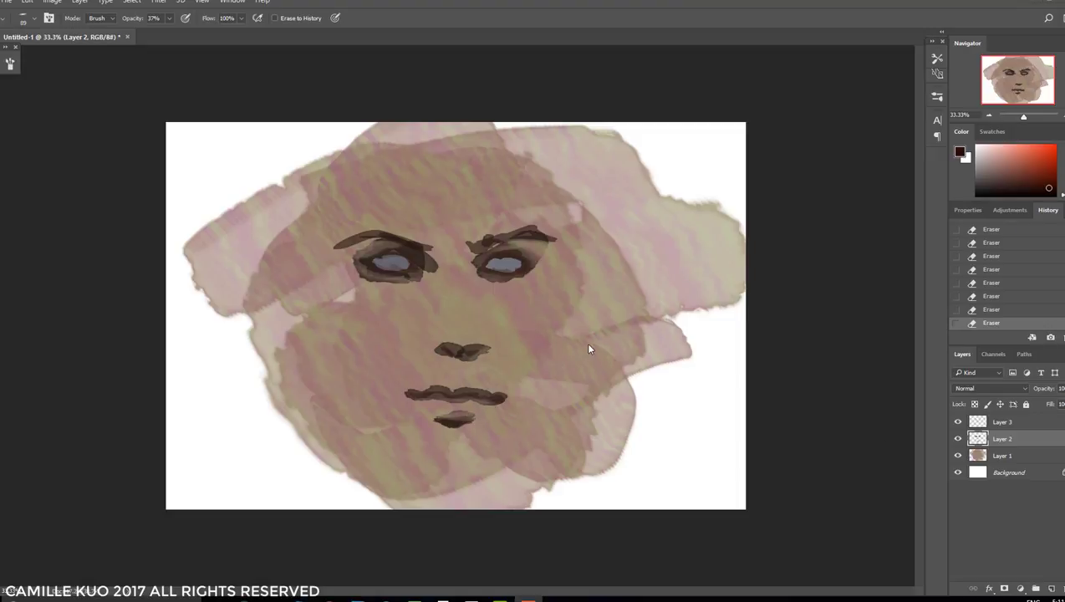
Add Layer 4 below Layer 2 and set up a 158 px textured brush
{"action": "left_click", "coordinate": [1052, 589]}
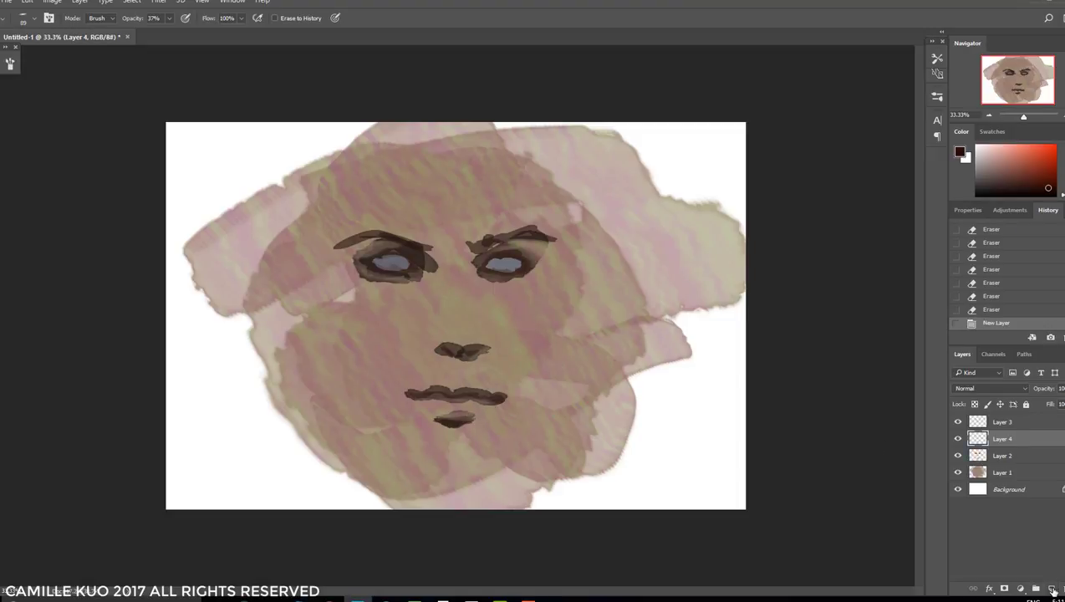
{"action": "left_click_drag", "start_coordinate": [1002, 439], "coordinate": [995, 462]}
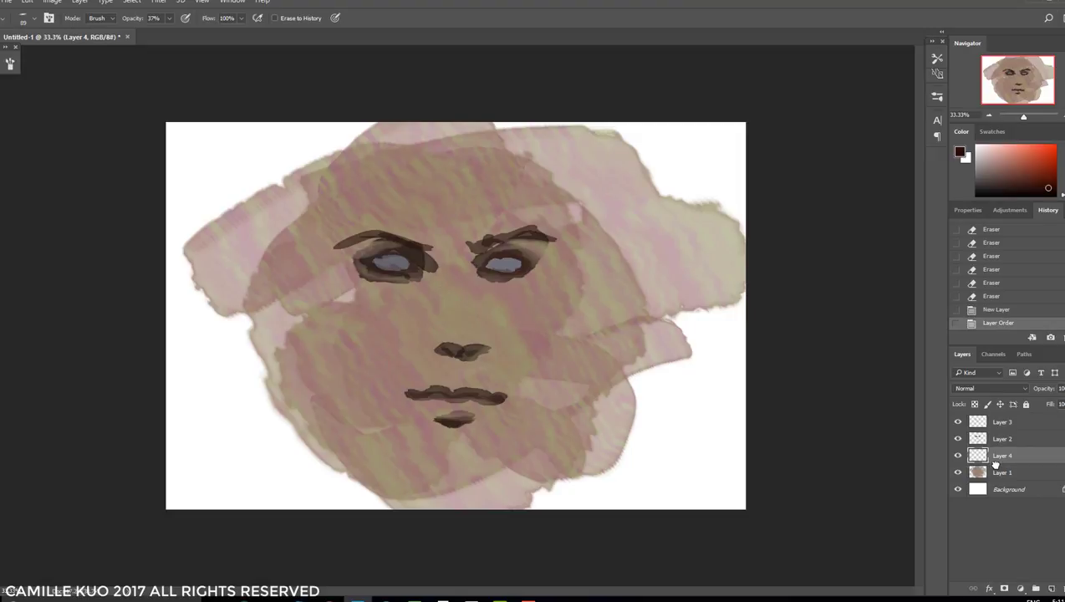
{"action": "right_click", "coordinate": [575, 342]}
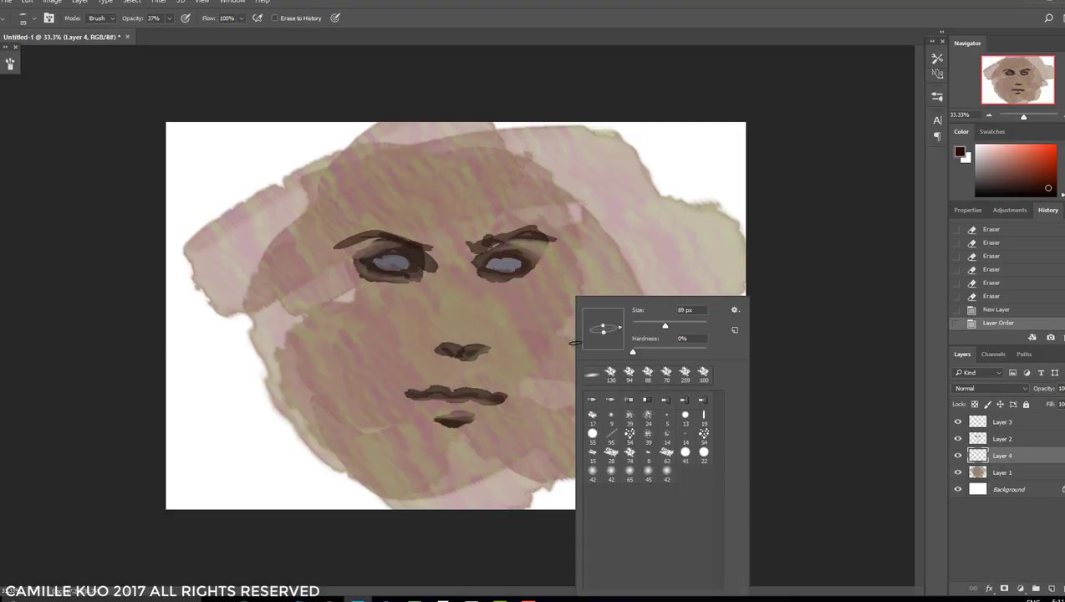
{"action": "left_click", "coordinate": [610, 373]}
{"action": "mouse_move", "coordinate": [638, 310]}
{"action": "left_mouse_down"}
{"action": "mouse_move", "coordinate": [495, 284]}
{"action": "mouse_move", "coordinate": [568, 307]}
{"action": "mouse_move", "coordinate": [506, 289]}
{"action": "mouse_move", "coordinate": [589, 288]}
{"action": "left_mouse_up"}
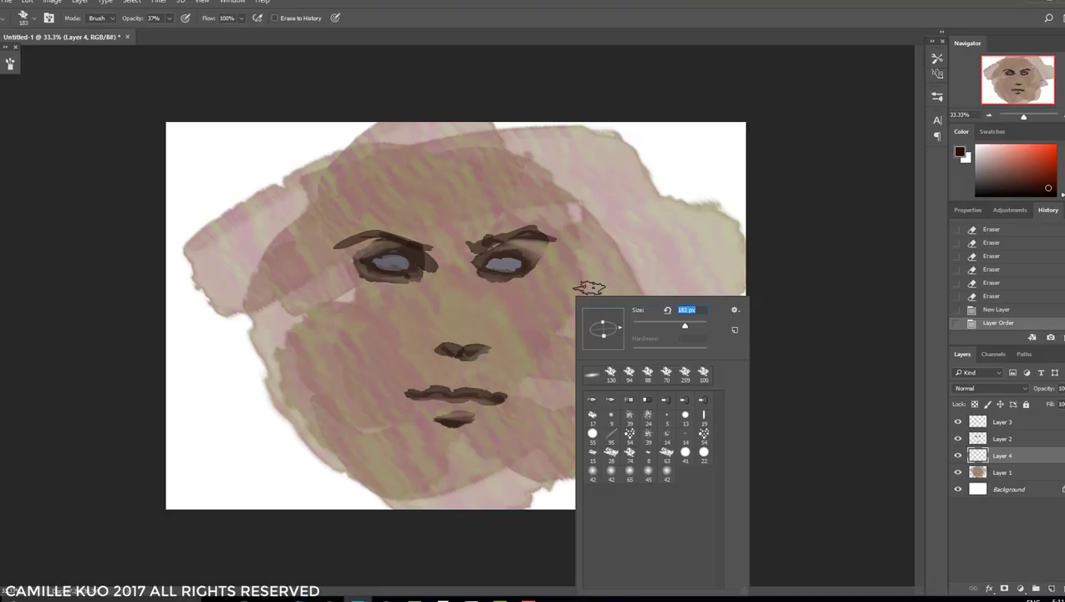
{"action": "key", "text": "Return"}
Pick an orange painting colour and paint orange strokes below the right eye
{"action": "left_click", "coordinate": [1027, 164]}
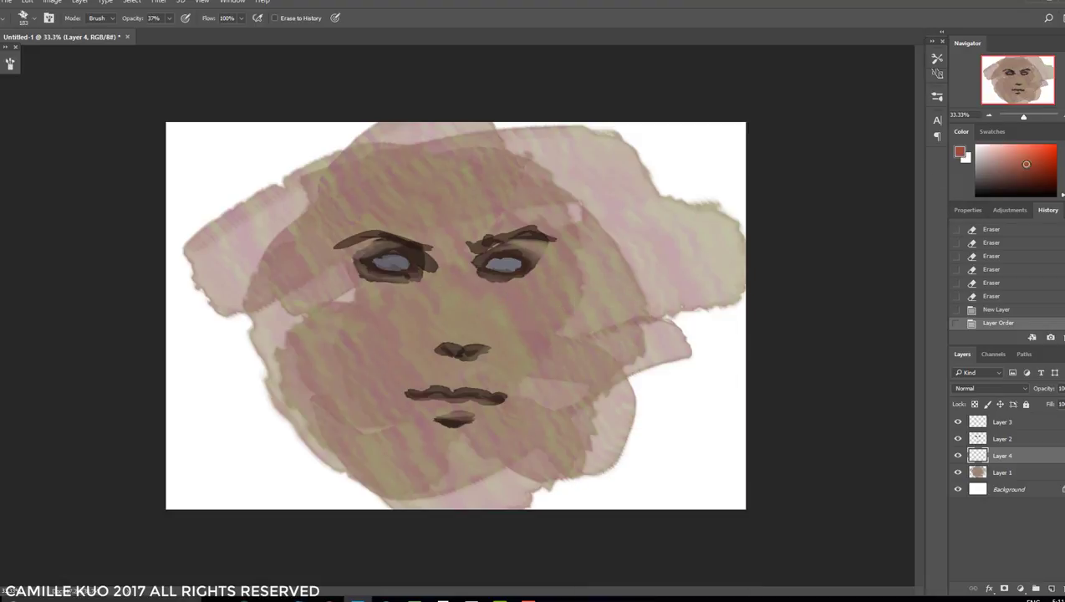
{"action": "left_click_drag", "start_coordinate": [1062, 195], "coordinate": [1042, 155]}
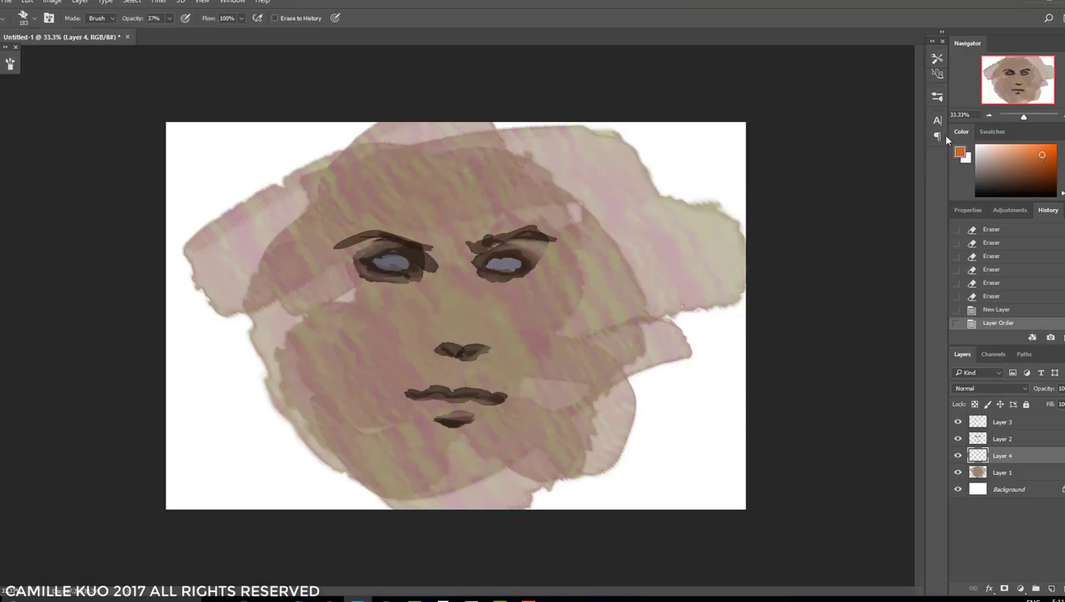
{"action": "right_click", "coordinate": [567, 297]}
{"action": "key", "text": "Return"}
{"action": "left_click_drag", "start_coordinate": [519, 294], "coordinate": [516, 310]}
{"action": "key", "text": "b"}
{"action": "left_click_drag", "start_coordinate": [510, 267], "coordinate": [535, 306]}
{"action": "left_click_drag", "start_coordinate": [507, 311], "coordinate": [546, 355]}
Paint orange over the left cheek, between the eyes and up the forehead, then lower opacity to 73%
{"action": "right_click", "coordinate": [429, 292]}
{"action": "key", "text": "Return"}
{"action": "left_click_drag", "start_coordinate": [359, 284], "coordinate": [401, 347]}
{"action": "right_click", "coordinate": [464, 328]}
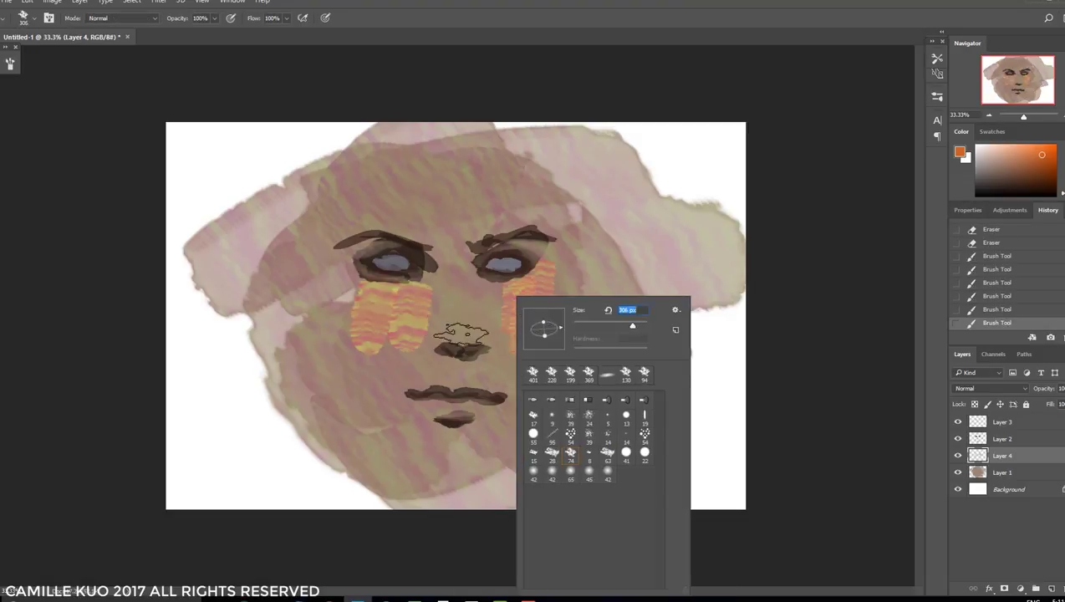
{"action": "key", "text": "Return"}
{"action": "left_click_drag", "start_coordinate": [443, 184], "coordinate": [493, 310]}
{"action": "left_click_drag", "start_coordinate": [452, 209], "coordinate": [493, 335]}
{"action": "left_click_drag", "start_coordinate": [217, 22], "coordinate": [204, 35]}
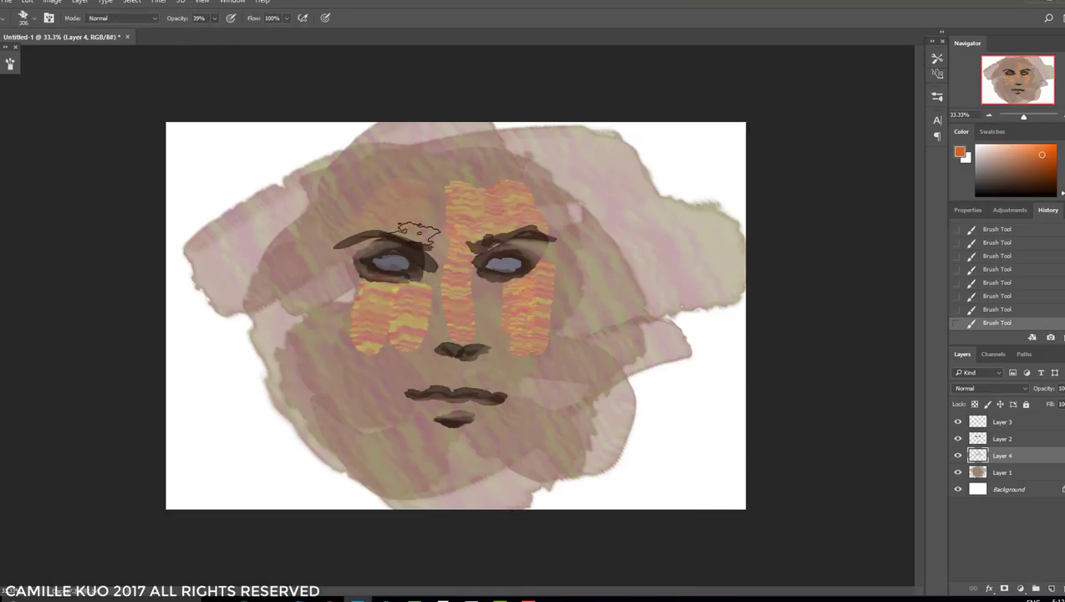
On Layer 2, lasso-select the painted nose and nudge it slightly left
{"action": "left_click", "coordinate": [1002, 438]}
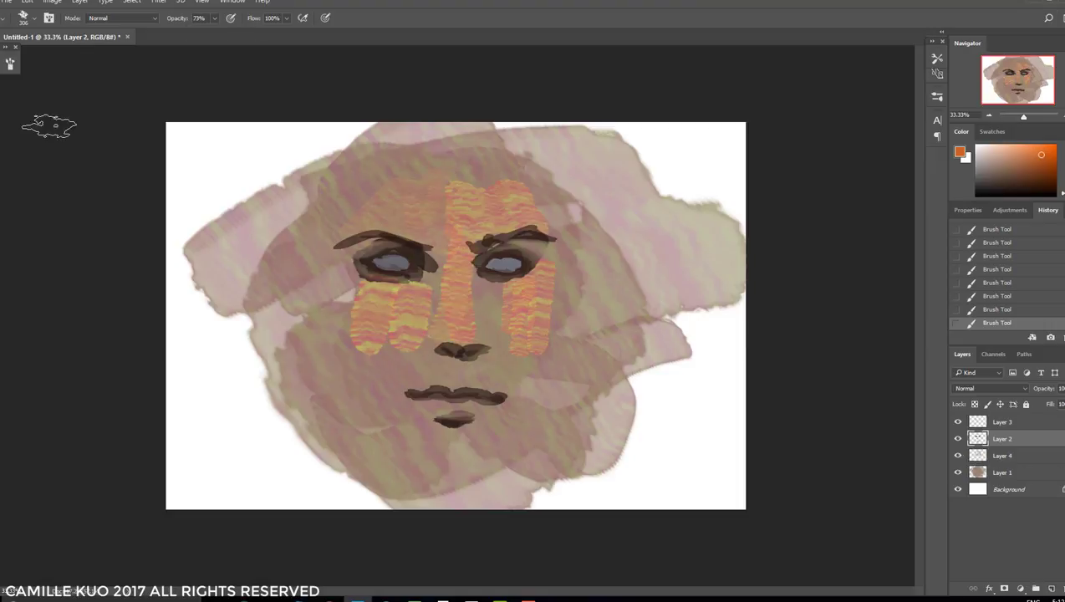
{"action": "key", "text": "l"}
{"action": "mouse_move", "coordinate": [474, 374]}
{"action": "left_mouse_down"}
{"action": "mouse_move", "coordinate": [437, 372]}
{"action": "mouse_move", "coordinate": [428, 338]}
{"action": "left_mouse_up"}
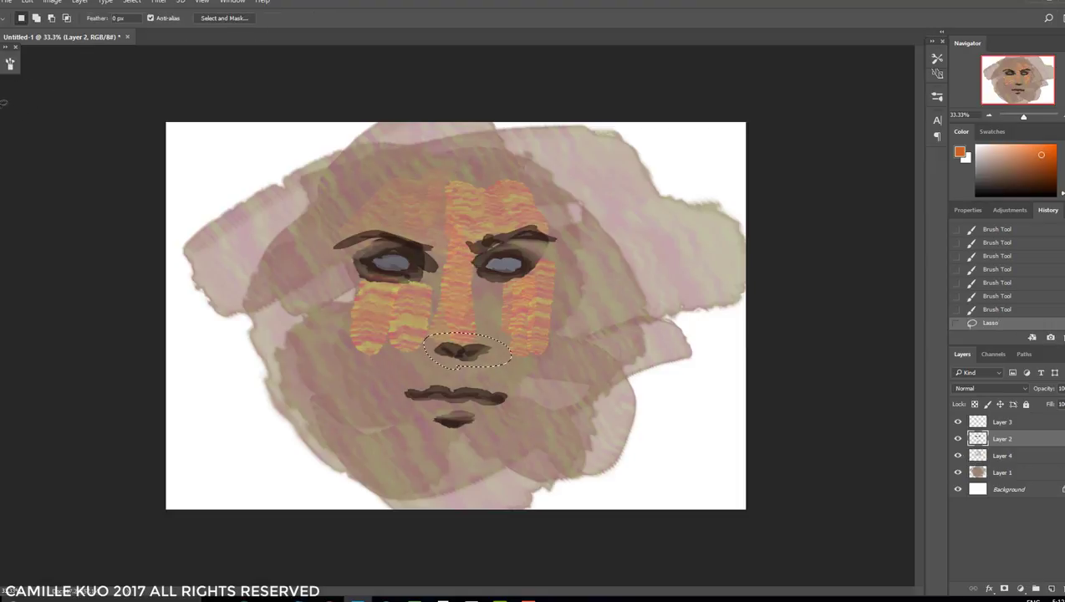
{"action": "key", "text": "v"}
{"action": "key", "text": "Left"}
{"action": "key", "text": "Left"}
{"action": "key", "text": "Left"}
{"action": "key", "text": "Left"}
{"action": "key", "text": "Left"}
{"action": "key", "text": "Left"}
{"action": "key", "text": "Left"}
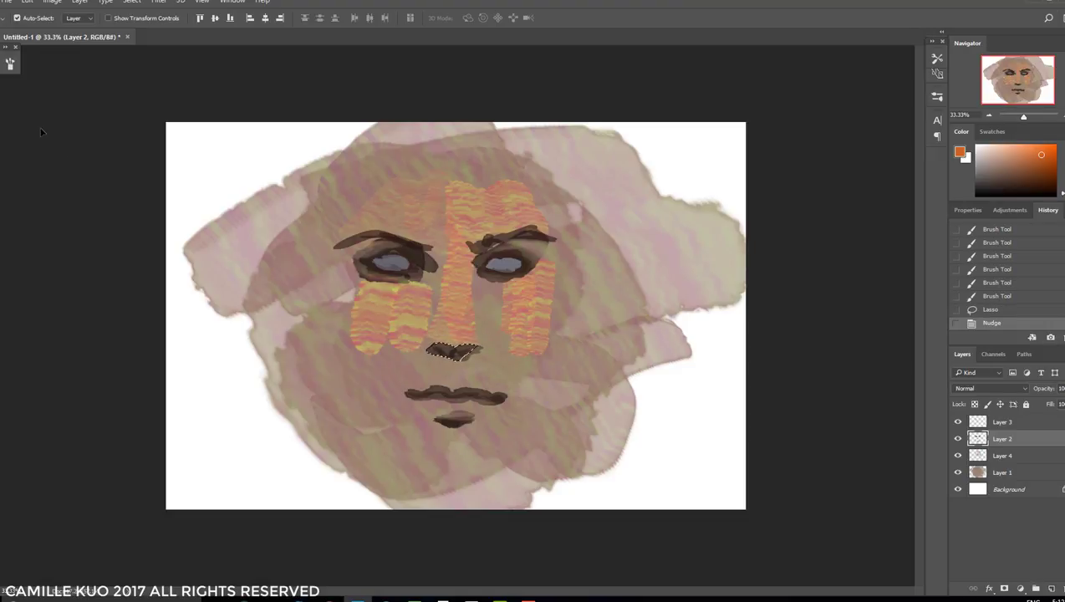
{"action": "key", "text": "m"}
{"action": "left_click", "coordinate": [505, 371]}
Back on Layer 4, add orange between the eyes, below the nose, and across forehead, cheek and chin
{"action": "key", "text": "alt+bracketleft"}
{"action": "key", "text": "b"}
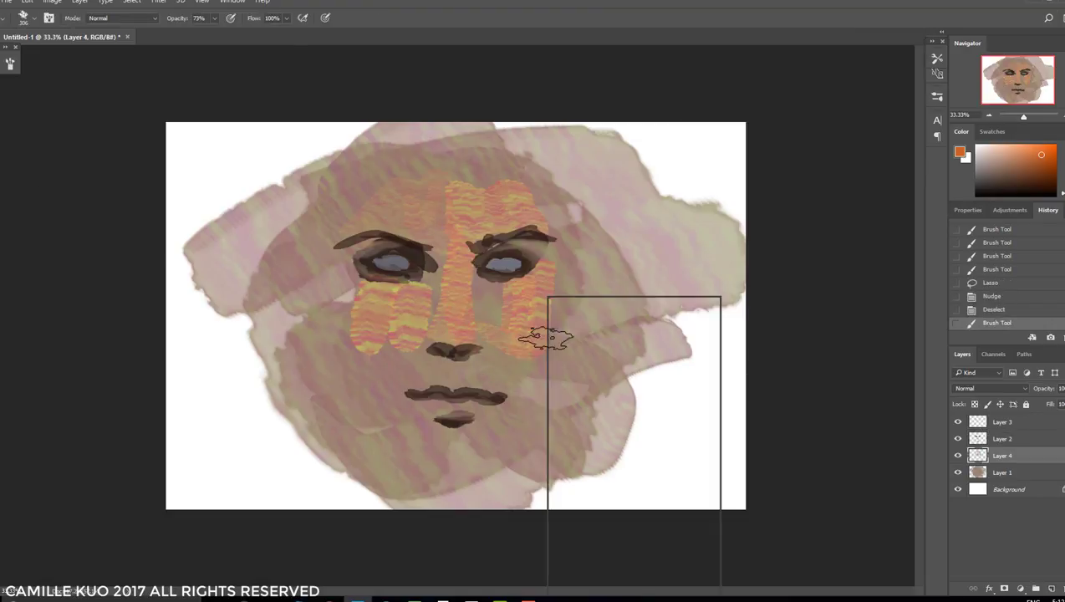
{"action": "left_click_drag", "start_coordinate": [489, 288], "coordinate": [493, 322]}
{"action": "left_click_drag", "start_coordinate": [452, 364], "coordinate": [472, 389]}
{"action": "mouse_move", "coordinate": [459, 188]}
{"action": "left_mouse_down"}
{"action": "mouse_move", "coordinate": [590, 299]}
{"action": "mouse_move", "coordinate": [537, 249]}
{"action": "mouse_move", "coordinate": [413, 306]}
{"action": "mouse_move", "coordinate": [401, 408]}
{"action": "mouse_move", "coordinate": [540, 347]}
{"action": "mouse_move", "coordinate": [530, 385]}
{"action": "left_mouse_up"}
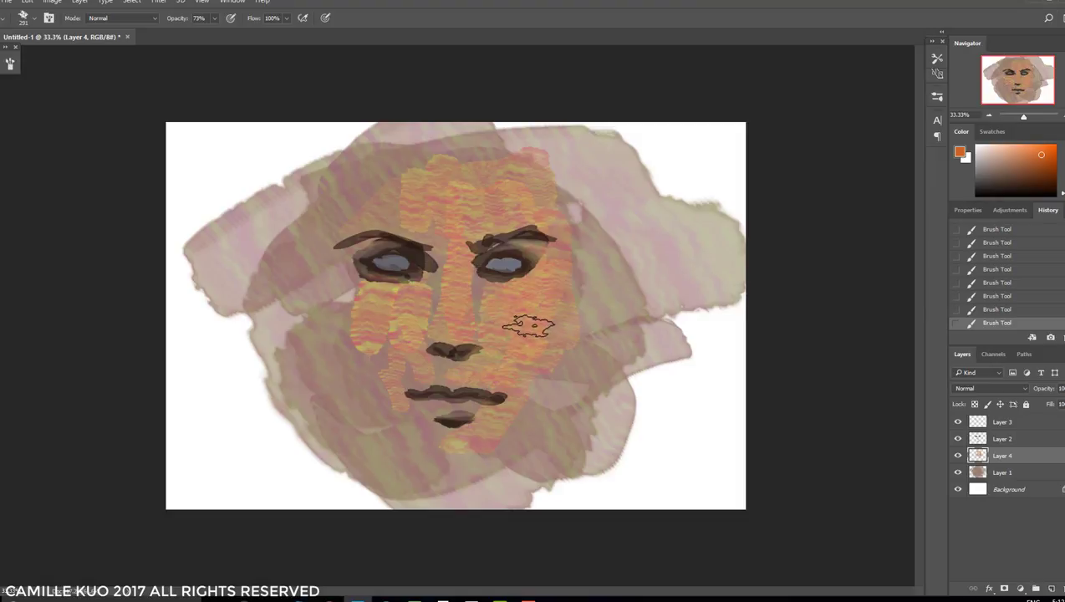
Switch to the Mixer Brush Tool and set its size and blending tip
{"action": "right_click", "coordinate": [8, 158]}
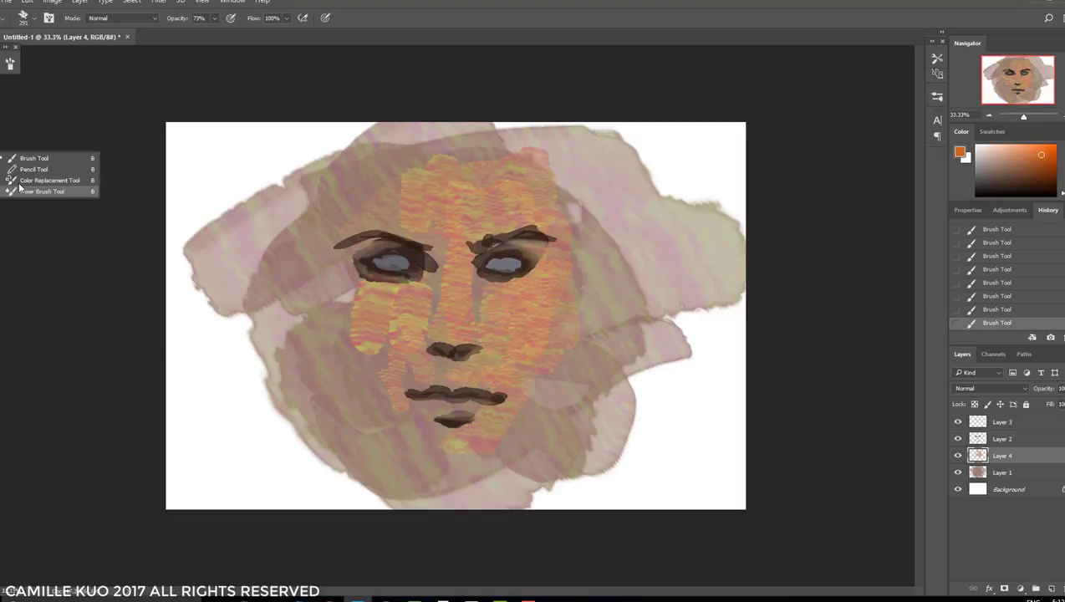
{"action": "left_click", "coordinate": [42, 192]}
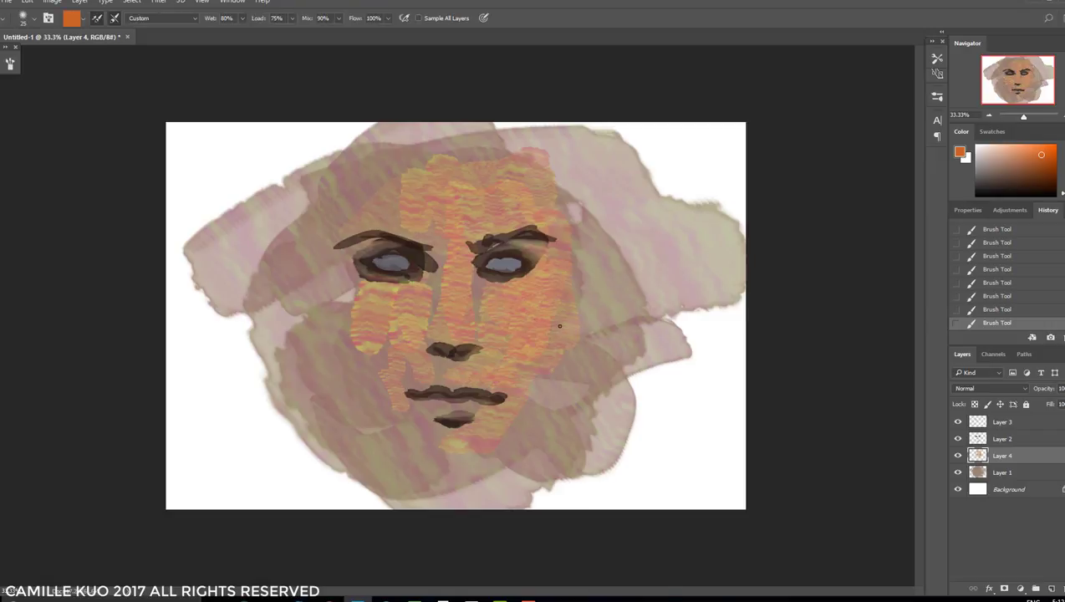
{"action": "right_click", "coordinate": [560, 326]}
{"action": "left_click", "coordinate": [527, 302]}
{"action": "right_click", "coordinate": [591, 321]}
{"action": "left_click", "coordinate": [527, 323]}
Blend the orange strokes across the face, smoothing the nose, left cheek and forehead
{"action": "left_click_drag", "start_coordinate": [509, 311], "coordinate": [474, 251]}
{"action": "left_click_drag", "start_coordinate": [458, 302], "coordinate": [486, 195]}
{"action": "mouse_move", "coordinate": [487, 194]}
{"action": "left_mouse_down"}
{"action": "mouse_move", "coordinate": [404, 337]}
{"action": "mouse_move", "coordinate": [426, 178]}
{"action": "left_mouse_up"}
{"action": "left_click_drag", "start_coordinate": [426, 178], "coordinate": [465, 351]}
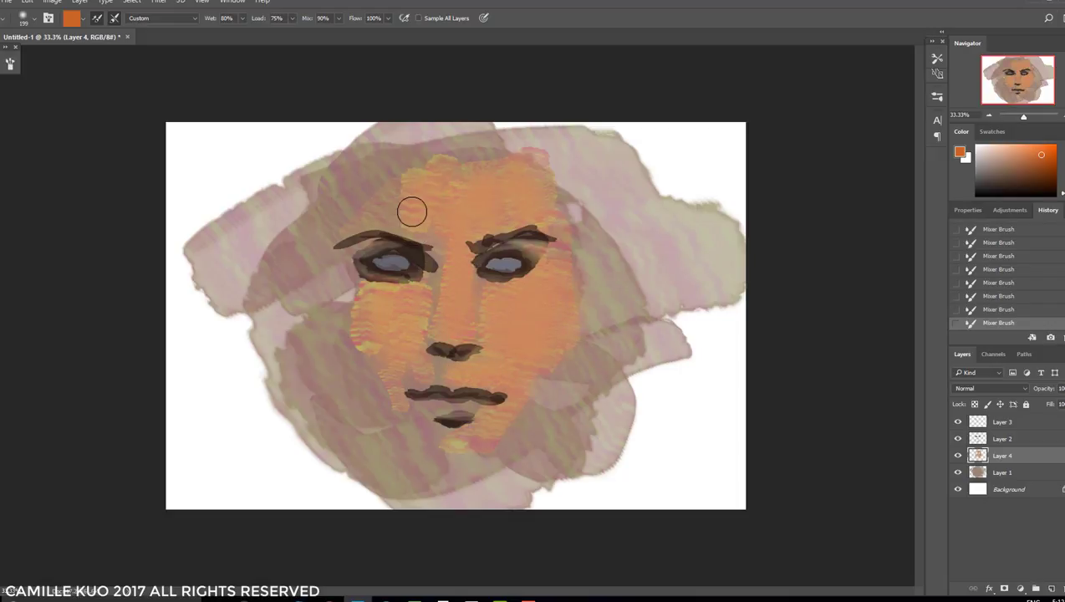
{"action": "mouse_move", "coordinate": [460, 183]}
{"action": "left_mouse_down"}
{"action": "mouse_move", "coordinate": [508, 214]}
{"action": "mouse_move", "coordinate": [469, 219]}
{"action": "mouse_move", "coordinate": [420, 184]}
{"action": "mouse_move", "coordinate": [523, 196]}
{"action": "mouse_move", "coordinate": [530, 171]}
{"action": "mouse_move", "coordinate": [531, 210]}
{"action": "left_mouse_up"}
Paint the lips dark red with the regular brush at 45% opacity
{"action": "key", "text": "shift+b"}
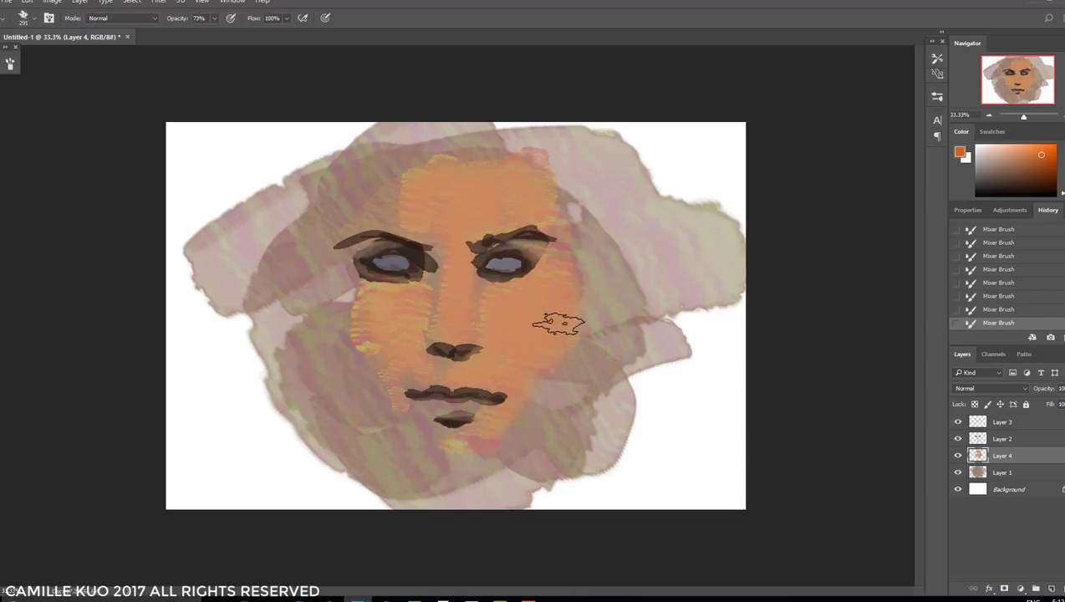
{"action": "left_click", "coordinate": [504, 343]}
{"action": "key", "text": "4"}
{"action": "key", "text": "5"}
{"action": "left_click", "coordinate": [533, 369]}
{"action": "left_click", "coordinate": [498, 441]}
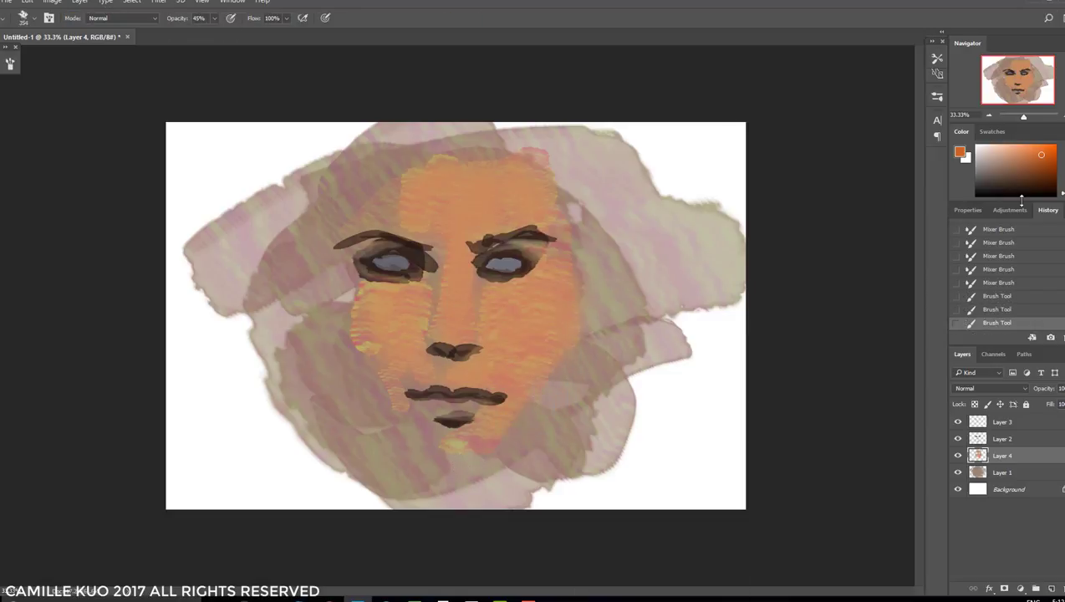
{"action": "left_click", "coordinate": [1040, 171]}
{"action": "left_click", "coordinate": [1045, 183]}
{"action": "mouse_move", "coordinate": [410, 393]}
{"action": "left_mouse_down"}
{"action": "mouse_move", "coordinate": [502, 395]}
{"action": "mouse_move", "coordinate": [485, 393]}
{"action": "left_mouse_up"}
{"action": "right_click", "coordinate": [469, 294]}
{"action": "key", "text": "Return"}
{"action": "left_click_drag", "start_coordinate": [410, 383], "coordinate": [485, 387]}
{"action": "left_click", "coordinate": [1052, 180]}
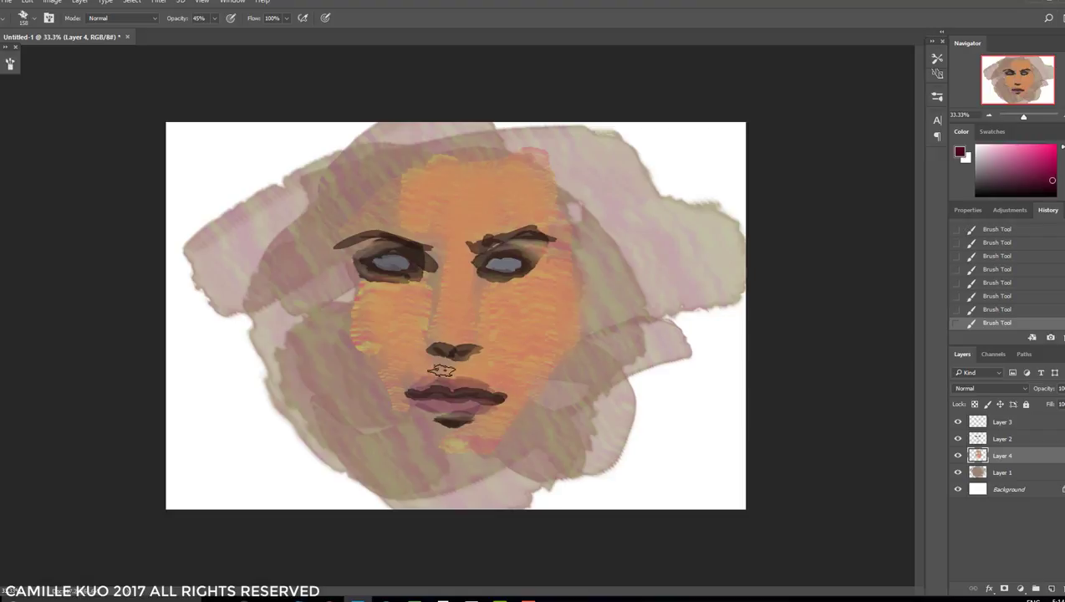
Erase part of the dark lip lines on Layer 2
{"action": "left_click", "coordinate": [995, 439]}
{"action": "key", "text": "e"}
{"action": "right_click", "coordinate": [482, 294]}
{"action": "key", "text": "Return"}
{"action": "mouse_move", "coordinate": [418, 387]}
{"action": "left_mouse_down"}
{"action": "mouse_move", "coordinate": [487, 392]}
{"action": "mouse_move", "coordinate": [442, 387]}
{"action": "left_mouse_up"}
Back on Layer 4, undo the last erase and shade around both eyes
{"action": "left_click", "coordinate": [1001, 455]}
{"action": "key", "text": "b"}
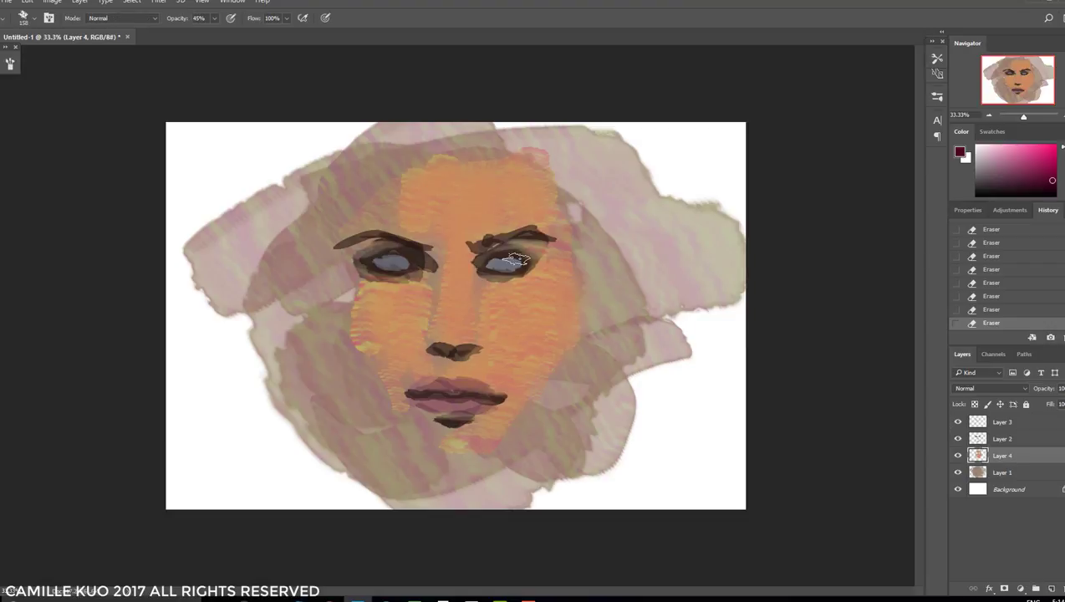
{"action": "right_click", "coordinate": [565, 256]}
{"action": "key", "text": "Return"}
{"action": "key", "text": "ctrl+z"}
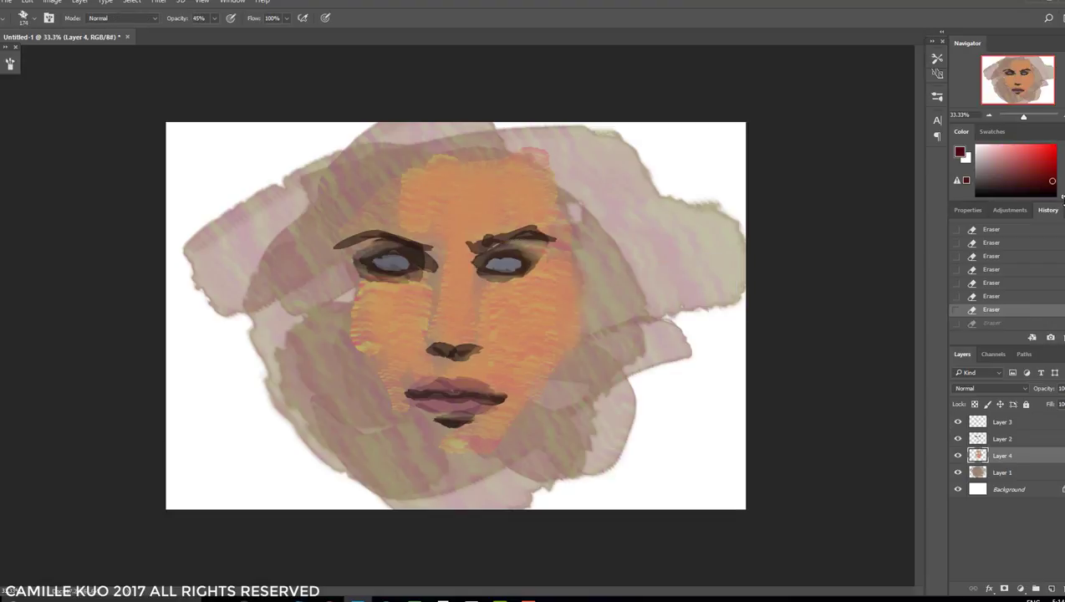
{"action": "mouse_move", "coordinate": [494, 249]}
{"action": "left_mouse_down"}
{"action": "mouse_move", "coordinate": [514, 232]}
{"action": "mouse_move", "coordinate": [525, 270]}
{"action": "mouse_move", "coordinate": [503, 278]}
{"action": "mouse_move", "coordinate": [510, 282]}
{"action": "mouse_move", "coordinate": [536, 248]}
{"action": "left_mouse_up"}
{"action": "left_click_drag", "start_coordinate": [535, 247], "coordinate": [554, 254]}
{"action": "right_click", "coordinate": [556, 253]}
{"action": "key", "text": "Return"}
{"action": "left_click_drag", "start_coordinate": [368, 268], "coordinate": [393, 244]}
{"action": "mouse_move", "coordinate": [393, 244]}
{"action": "left_mouse_down"}
{"action": "mouse_move", "coordinate": [430, 251]}
{"action": "mouse_move", "coordinate": [414, 352]}
{"action": "left_mouse_up"}
Shade the left temple, left cheek, jaw and chin in dark red
{"action": "right_click", "coordinate": [435, 307]}
{"action": "key", "text": "Return"}
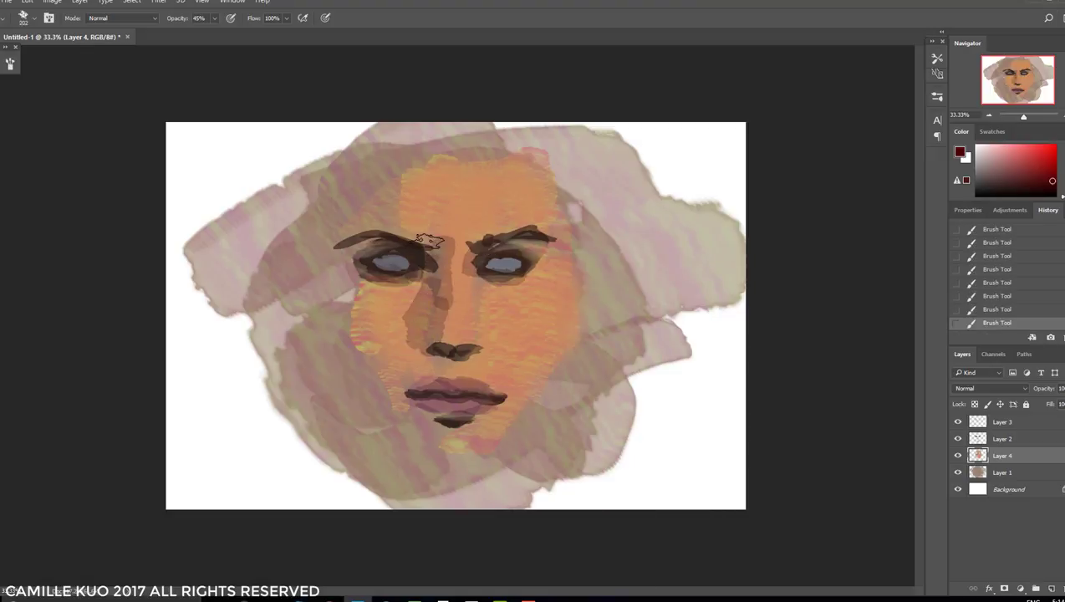
{"action": "mouse_move", "coordinate": [395, 227]}
{"action": "left_mouse_down"}
{"action": "mouse_move", "coordinate": [380, 160]}
{"action": "mouse_move", "coordinate": [361, 165]}
{"action": "left_mouse_up"}
{"action": "mouse_move", "coordinate": [347, 234]}
{"action": "left_mouse_down"}
{"action": "mouse_move", "coordinate": [360, 402]}
{"action": "mouse_move", "coordinate": [423, 423]}
{"action": "mouse_move", "coordinate": [467, 458]}
{"action": "left_mouse_up"}
{"action": "right_click", "coordinate": [430, 393]}
{"action": "key", "text": "Return"}
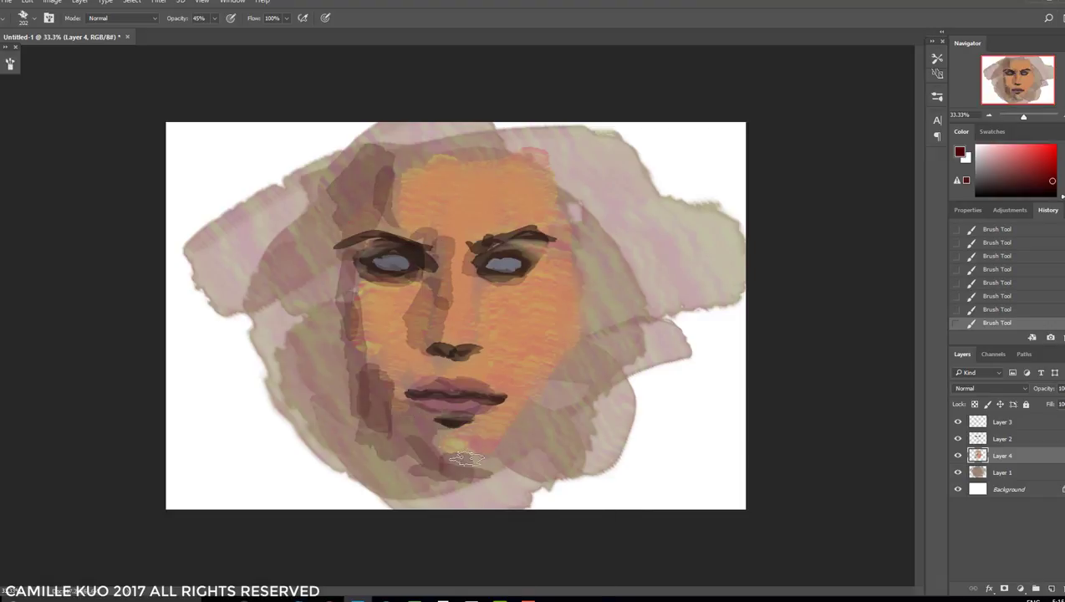
{"action": "right_click", "coordinate": [467, 458]}
{"action": "key", "text": "Return"}
{"action": "left_click_drag", "start_coordinate": [376, 426], "coordinate": [477, 501]}
{"action": "left_click_drag", "start_coordinate": [393, 452], "coordinate": [552, 439]}
{"action": "mouse_move", "coordinate": [502, 401]}
{"action": "left_mouse_down"}
{"action": "mouse_move", "coordinate": [577, 502]}
{"action": "mouse_move", "coordinate": [519, 468]}
{"action": "left_mouse_up"}
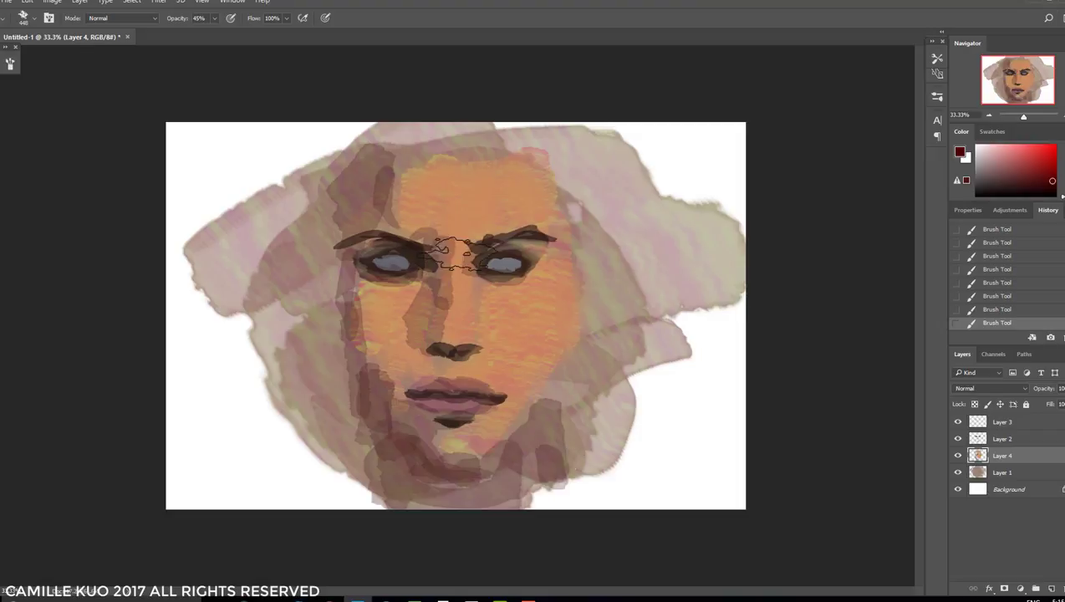
At 24% opacity, darken around the mouth and chin and the centre of the forehead
{"action": "key", "text": "2"}
{"action": "key", "text": "4"}
{"action": "left_click_drag", "start_coordinate": [360, 334], "coordinate": [419, 435]}
{"action": "left_click_drag", "start_coordinate": [455, 251], "coordinate": [435, 155]}
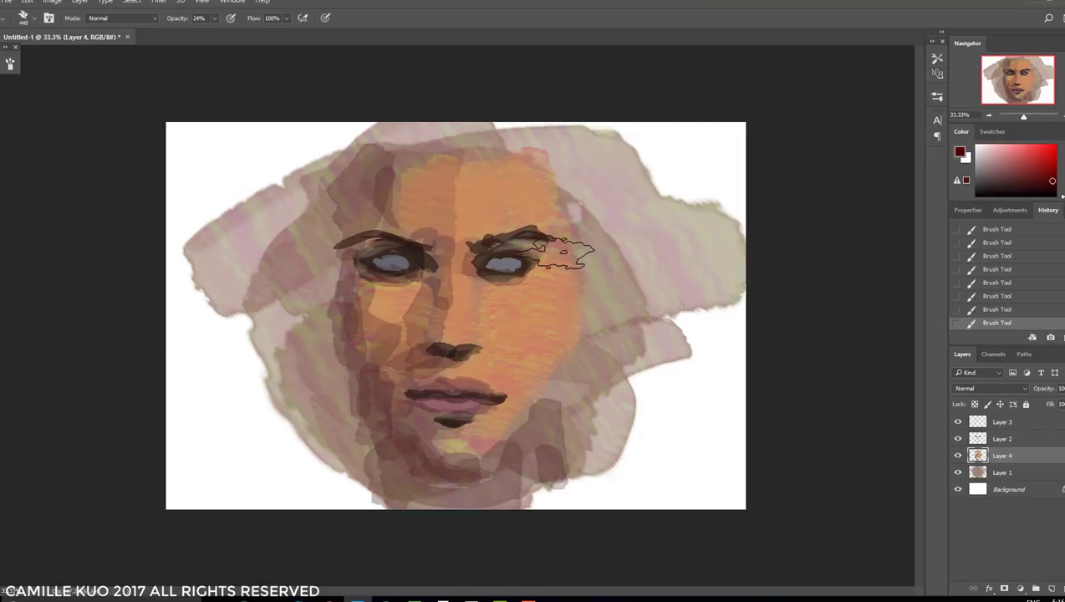
At 87% opacity, darken the nose bridge and the area under and around both eyes
{"action": "right_click", "coordinate": [433, 339]}
{"action": "key", "text": "Escape"}
{"action": "key", "text": "8"}
{"action": "key", "text": "7"}
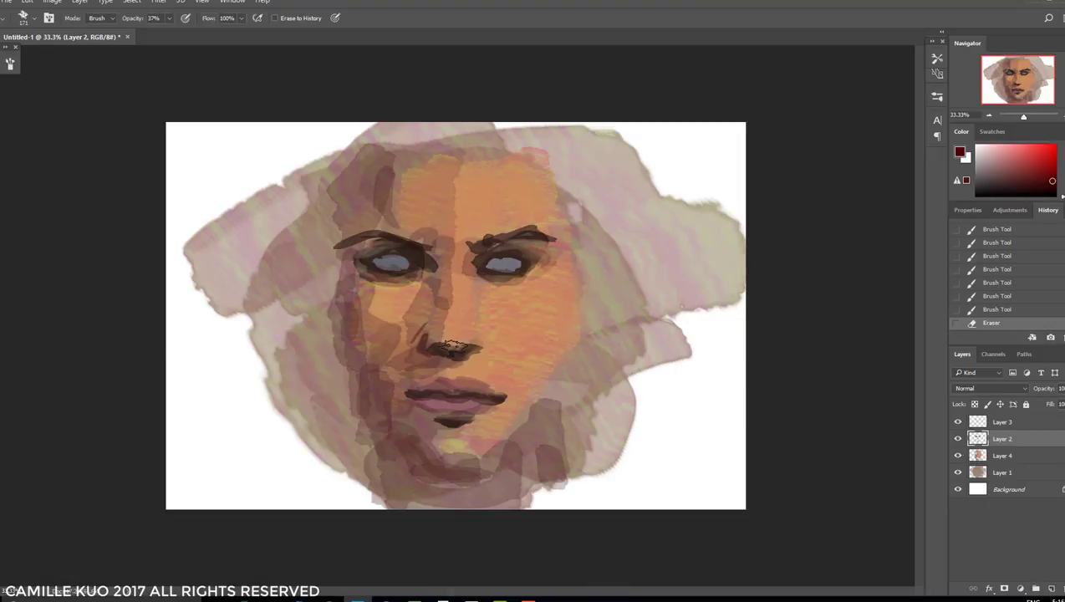
{"action": "right_click", "coordinate": [587, 327]}
{"action": "key", "text": "Escape"}
{"action": "mouse_move", "coordinate": [424, 341]}
{"action": "left_mouse_down"}
{"action": "mouse_move", "coordinate": [415, 333]}
{"action": "mouse_move", "coordinate": [429, 256]}
{"action": "left_mouse_up"}
{"action": "left_click_drag", "start_coordinate": [420, 278], "coordinate": [380, 281]}
{"action": "left_click_drag", "start_coordinate": [419, 249], "coordinate": [374, 250]}
{"action": "left_click_drag", "start_coordinate": [522, 265], "coordinate": [479, 273]}
{"action": "left_click_drag", "start_coordinate": [479, 272], "coordinate": [520, 279]}
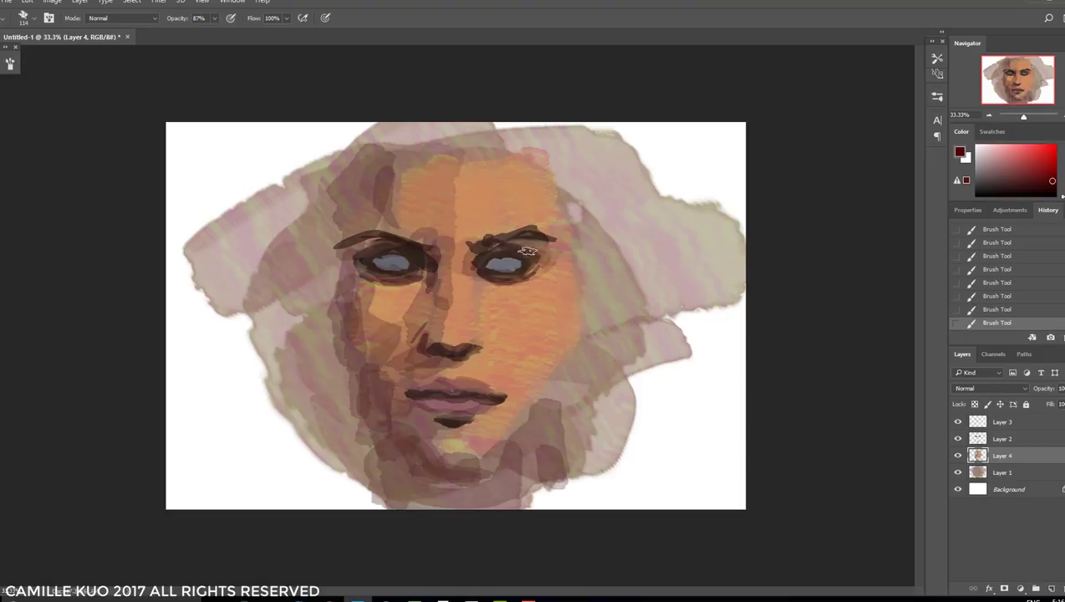
Shade the left cheek and jaw with a larger brush, then erase stray cheek lines
{"action": "right_click", "coordinate": [473, 294]}
{"action": "key", "text": "Return"}
{"action": "mouse_move", "coordinate": [351, 305]}
{"action": "left_mouse_down"}
{"action": "mouse_move", "coordinate": [359, 435]}
{"action": "mouse_move", "coordinate": [451, 489]}
{"action": "mouse_move", "coordinate": [535, 430]}
{"action": "mouse_move", "coordinate": [565, 393]}
{"action": "mouse_move", "coordinate": [585, 301]}
{"action": "mouse_move", "coordinate": [572, 393]}
{"action": "left_mouse_up"}
{"action": "key", "text": "e"}
{"action": "right_click", "coordinate": [610, 297]}
{"action": "key", "text": "Return"}
{"action": "left_click_drag", "start_coordinate": [577, 335], "coordinate": [543, 430]}
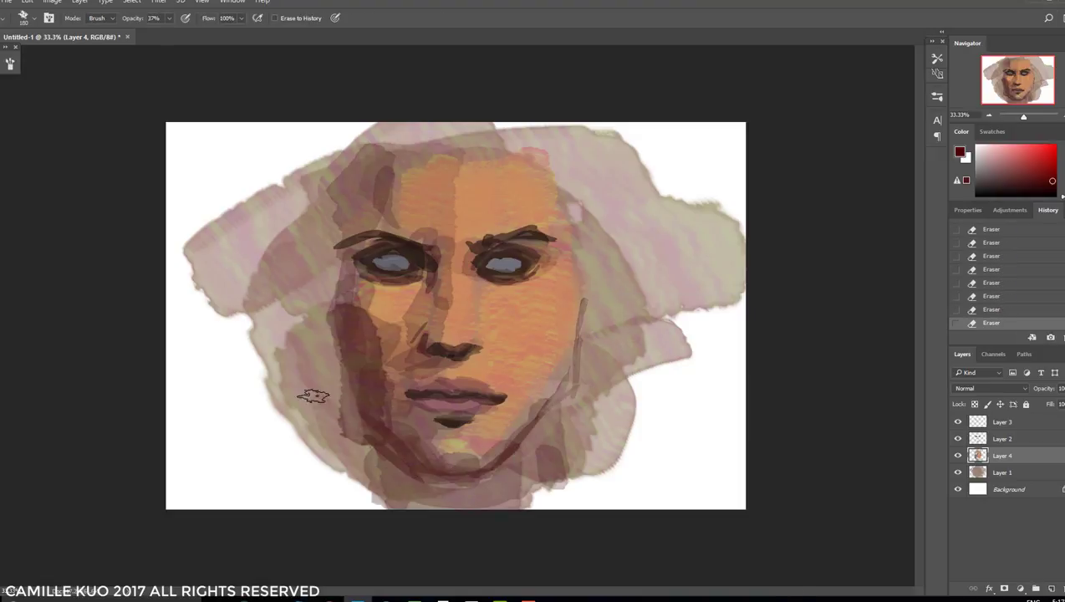
{"action": "left_click_drag", "start_coordinate": [310, 392], "coordinate": [393, 472]}
Paint dark hair strands beside the face with the brush
{"action": "key", "text": "b"}
{"action": "left_click_drag", "start_coordinate": [552, 129], "coordinate": [602, 251]}
{"action": "mouse_move", "coordinate": [476, 125]}
{"action": "left_mouse_down"}
{"action": "mouse_move", "coordinate": [301, 318]}
{"action": "mouse_move", "coordinate": [343, 334]}
{"action": "mouse_move", "coordinate": [360, 242]}
{"action": "mouse_move", "coordinate": [372, 322]}
{"action": "mouse_move", "coordinate": [292, 472]}
{"action": "mouse_move", "coordinate": [234, 502]}
{"action": "left_mouse_up"}
Paint hair strands down the left side of the head with an enlarged brush
{"action": "right_click", "coordinate": [448, 272]}
{"action": "key", "text": "Return"}
{"action": "right_click", "coordinate": [376, 294]}
{"action": "key", "text": "Return"}
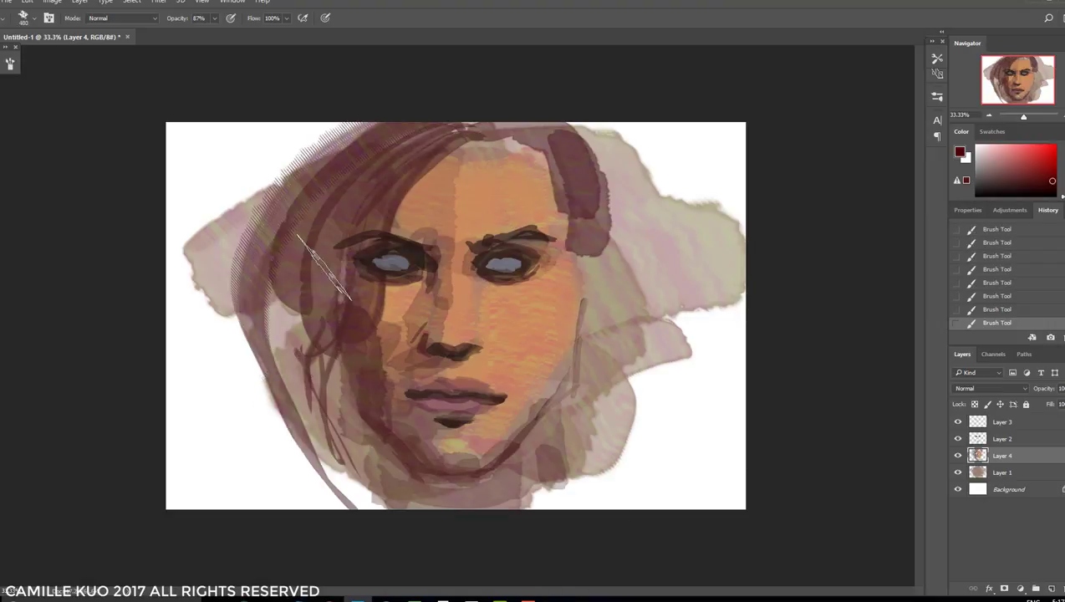
{"action": "left_click_drag", "start_coordinate": [357, 238], "coordinate": [184, 502]}
Paint large hair strands down the right side, set size 155, and undo the last stroke
{"action": "right_click", "coordinate": [636, 217]}
{"action": "key", "text": "Return"}
{"action": "left_click_drag", "start_coordinate": [577, 150], "coordinate": [685, 452]}
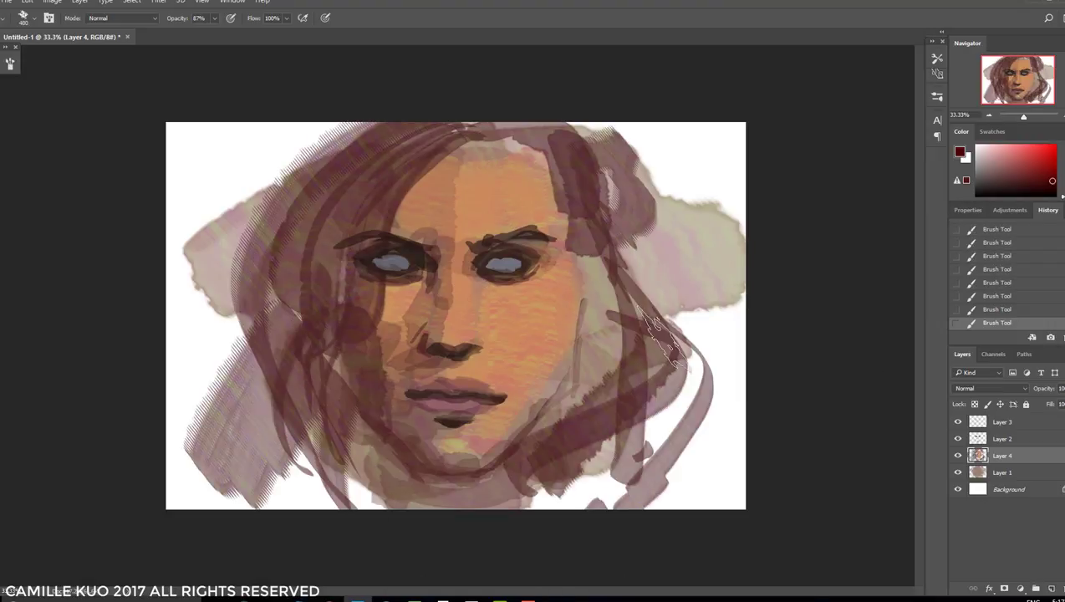
{"action": "left_click_drag", "start_coordinate": [702, 335], "coordinate": [518, 502]}
{"action": "left_click_drag", "start_coordinate": [242, 351], "coordinate": [289, 192]}
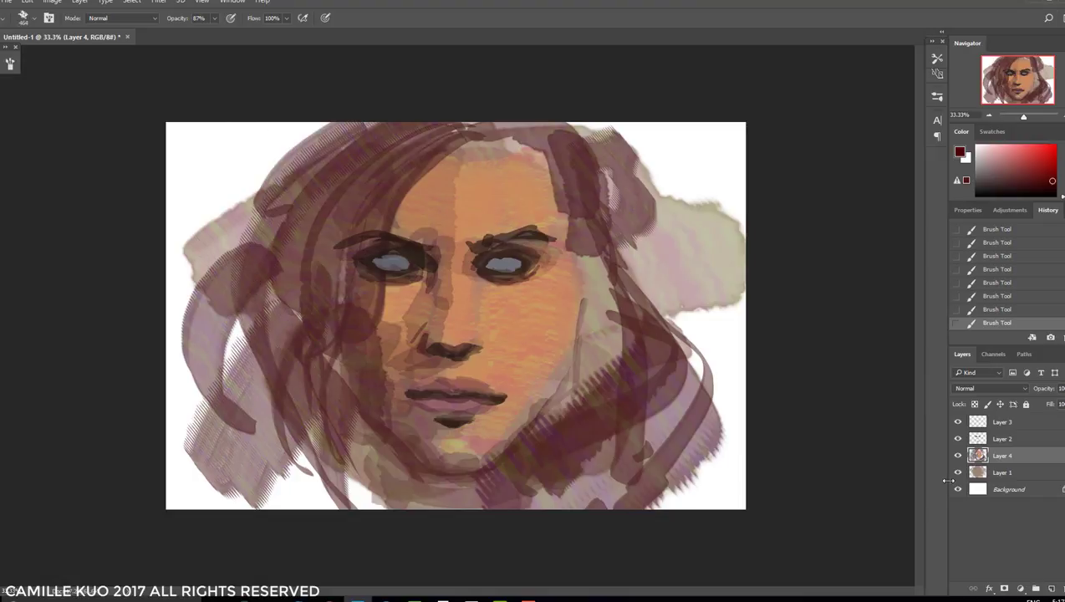
{"action": "right_click", "coordinate": [577, 301]}
{"action": "type", "text": "155"}
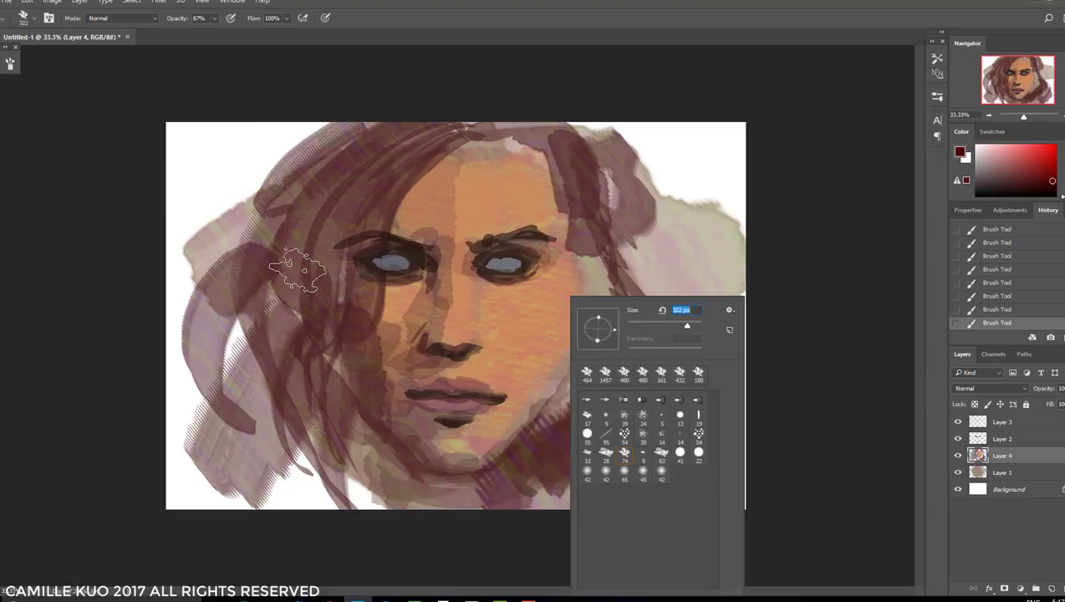
{"action": "key", "text": "Return"}
{"action": "key", "text": "ctrl+z"}
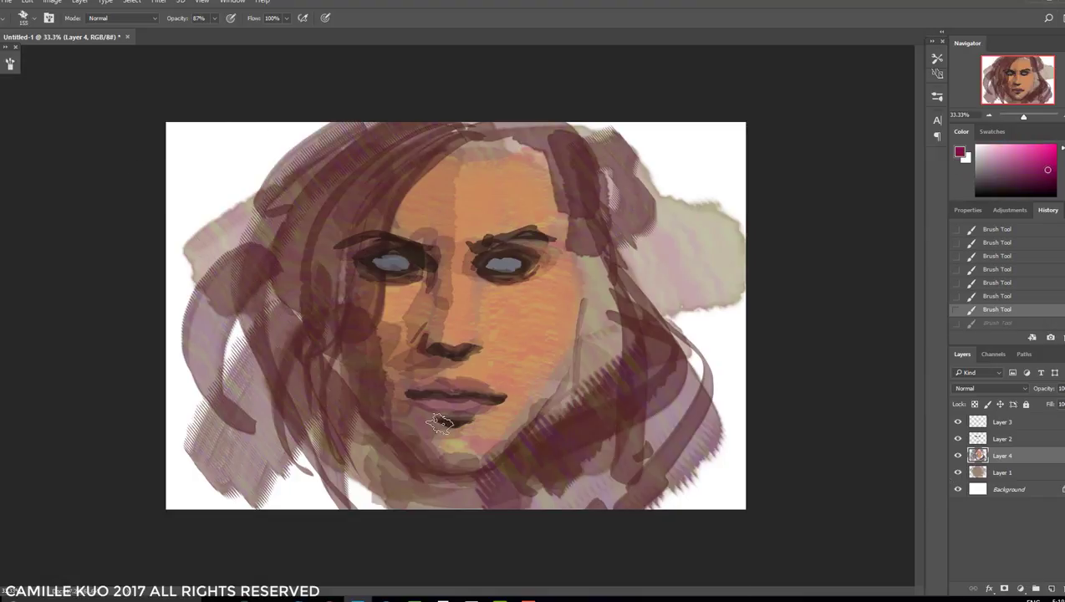
Repaint the lower and upper lips in pink
{"action": "left_click_drag", "start_coordinate": [418, 403], "coordinate": [493, 399]}
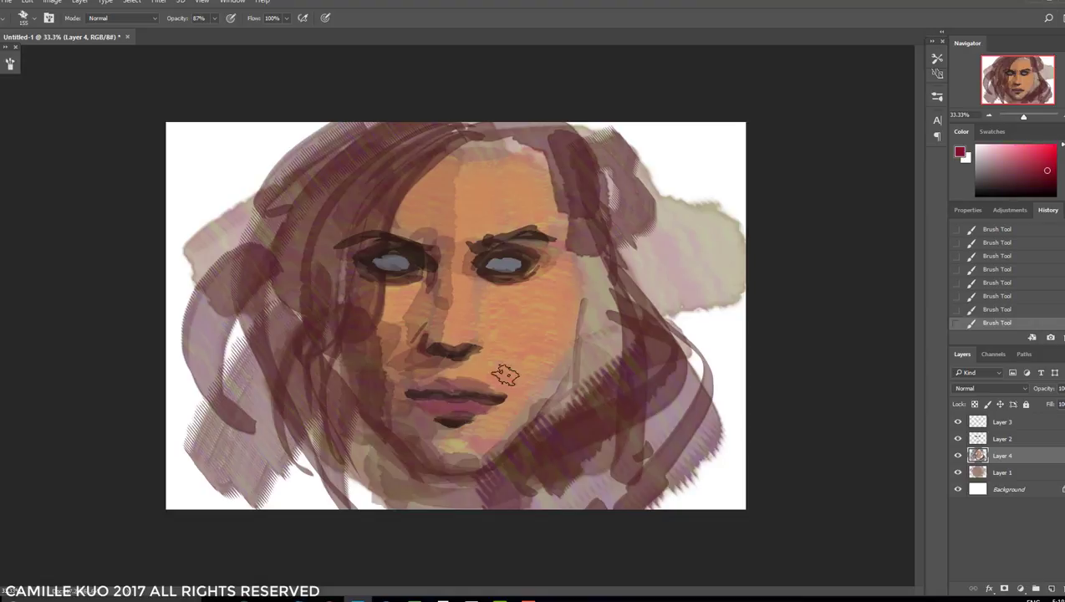
{"action": "left_click", "coordinate": [435, 393], "text": "alt"}
{"action": "left_click_drag", "start_coordinate": [416, 387], "coordinate": [497, 396]}
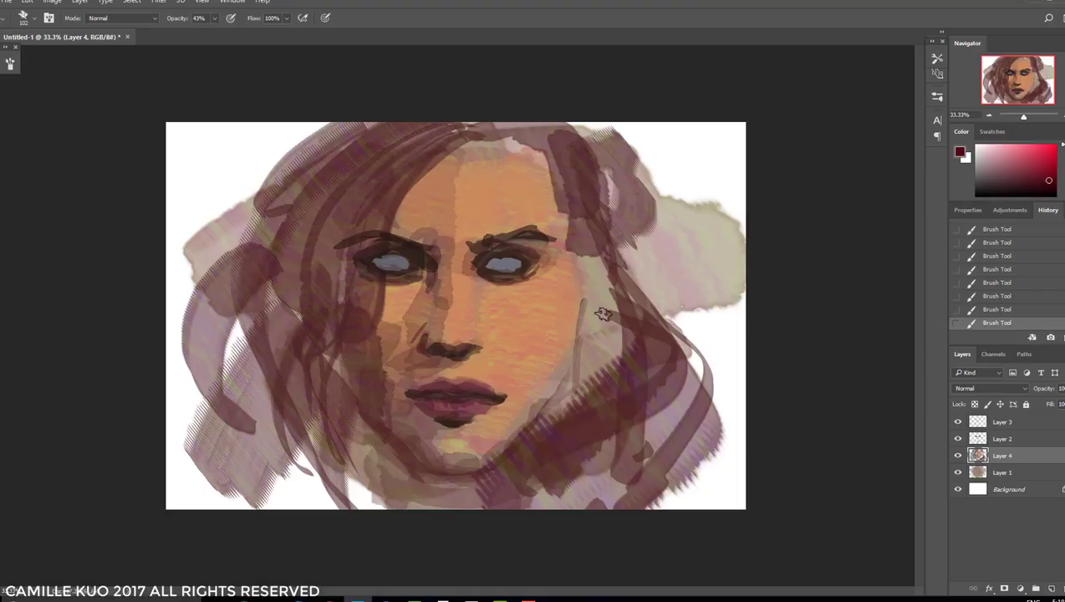
Sample beige from the cheek, pick lavender-blue, and restore the forehead strokes in History
{"action": "right_click", "coordinate": [504, 205]}
{"action": "left_click", "coordinate": [766, 281]}
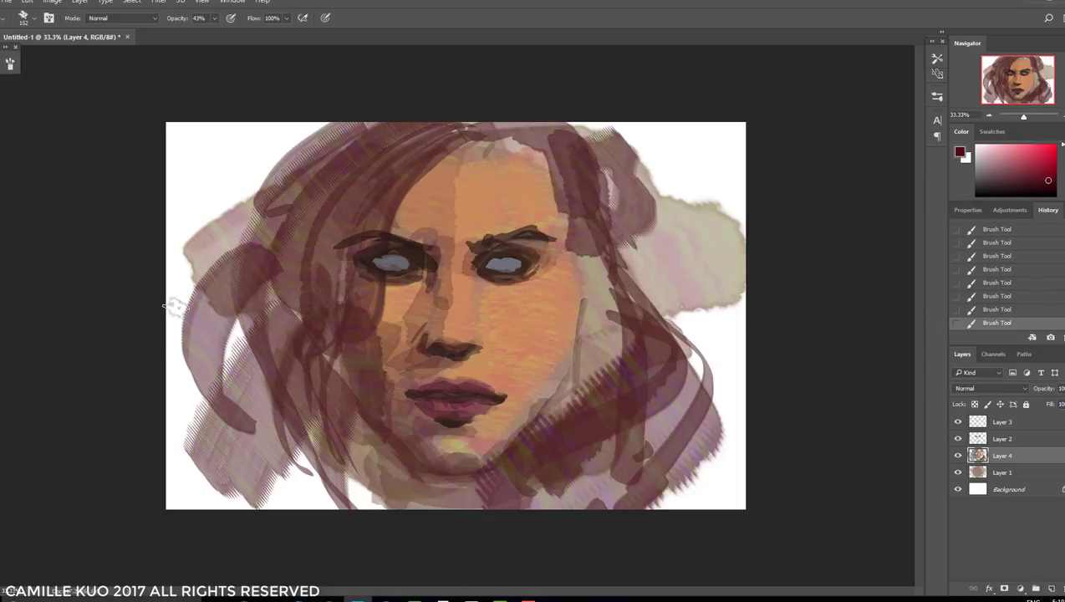
{"action": "left_click", "coordinate": [552, 328], "text": "alt"}
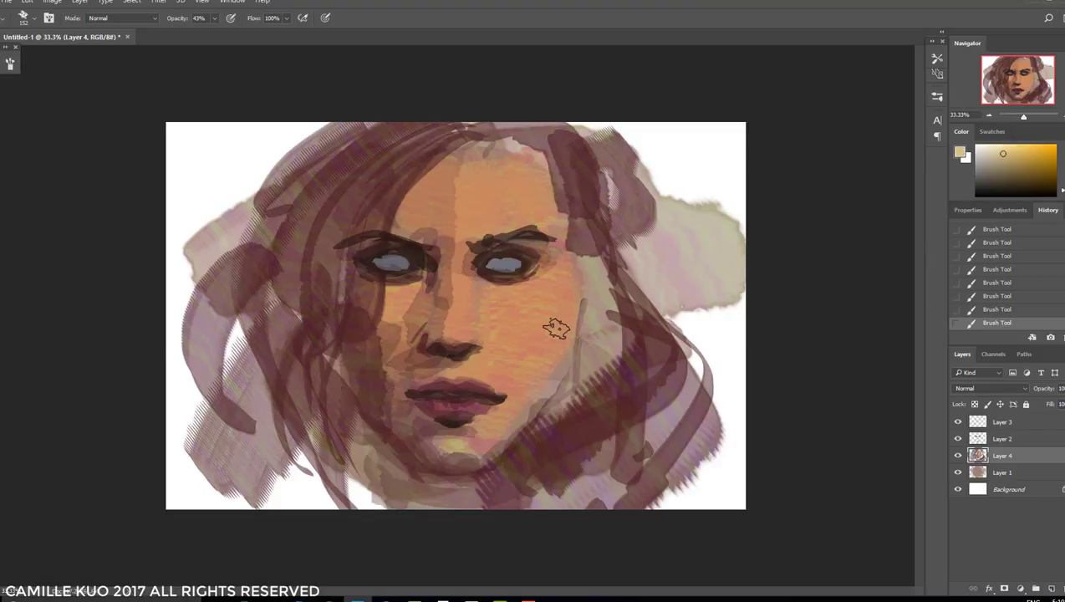
{"action": "left_click", "coordinate": [1061, 161]}
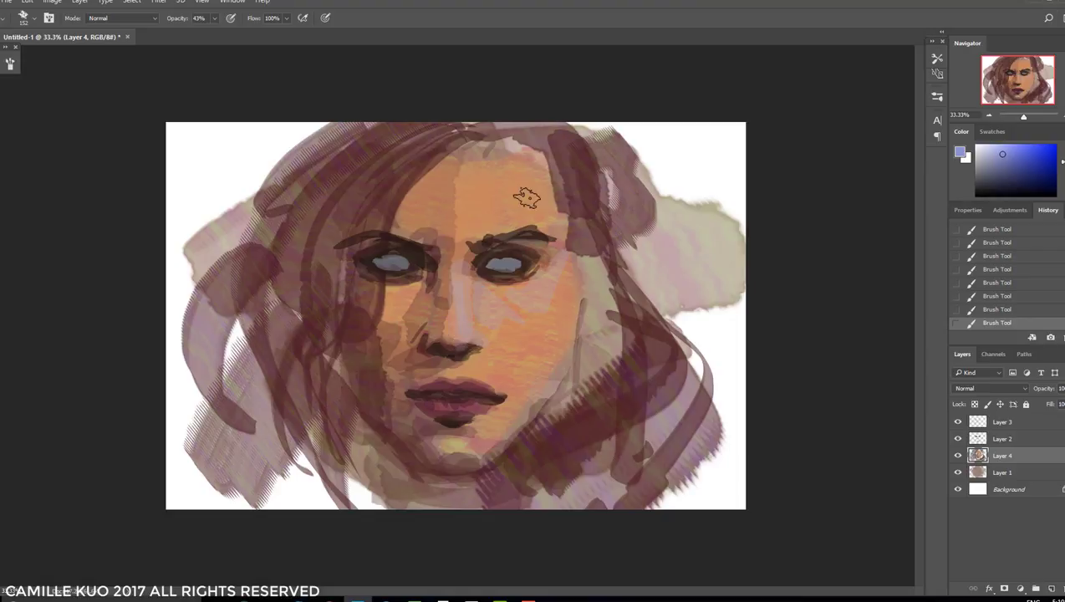
{"action": "left_click", "coordinate": [988, 296]}
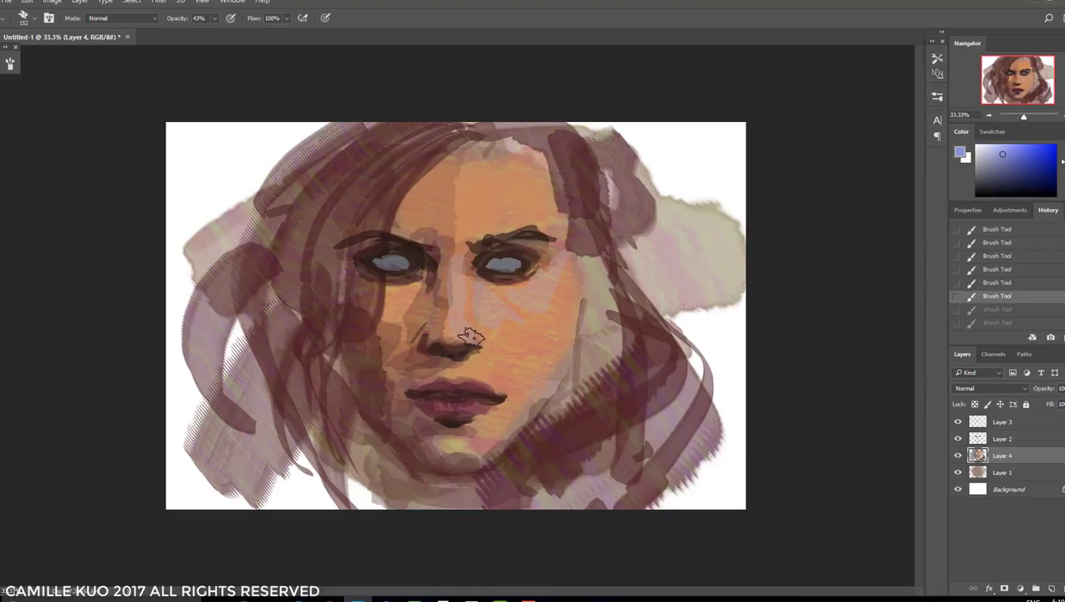
{"action": "key", "text": "ctrl+shift+z"}
{"action": "key", "text": "ctrl+shift+z"}
Set brush opacity to 79%, then add a small lavender highlight near the mouth
{"action": "right_click", "coordinate": [500, 240]}
{"action": "key", "text": "Escape"}
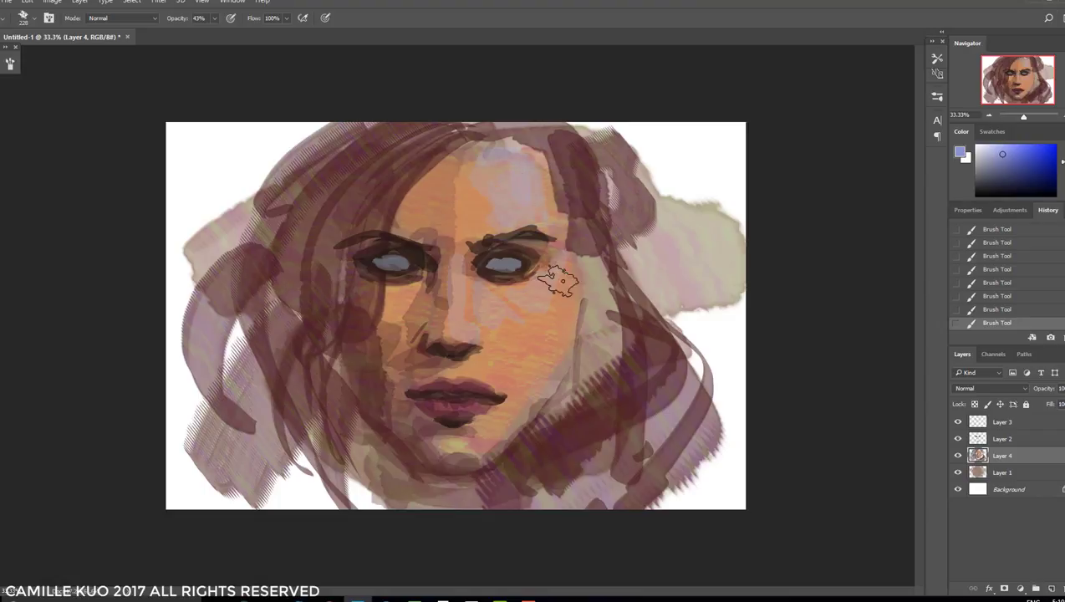
{"action": "right_click", "coordinate": [543, 383]}
{"action": "key", "text": "Escape"}
{"action": "right_click", "coordinate": [523, 361]}
{"action": "key", "text": "Escape"}
{"action": "right_click", "coordinate": [524, 361]}
{"action": "key", "text": "Escape"}
{"action": "key", "text": "7"}
{"action": "key", "text": "9"}
{"action": "right_click", "coordinate": [510, 193]}
{"action": "key", "text": "Escape"}
{"action": "key", "text": "bracketleft"}
{"action": "key", "text": "bracketleft"}
{"action": "key", "text": "bracketleft"}
{"action": "key", "text": "bracketleft"}
{"action": "key", "text": "bracketleft"}
{"action": "key", "text": "bracketleft"}
{"action": "left_click_drag", "start_coordinate": [536, 392], "coordinate": [502, 401]}
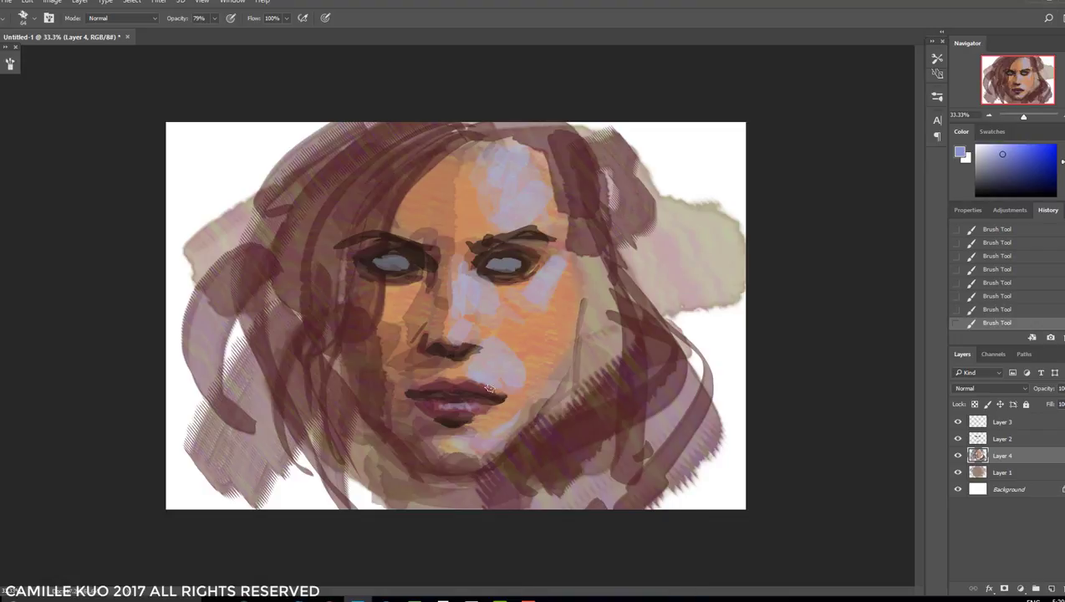
With the Mixer Brush, blend the cheeks beside the lips and nose and the forehead between the brows
{"action": "key", "text": "shift+b"}
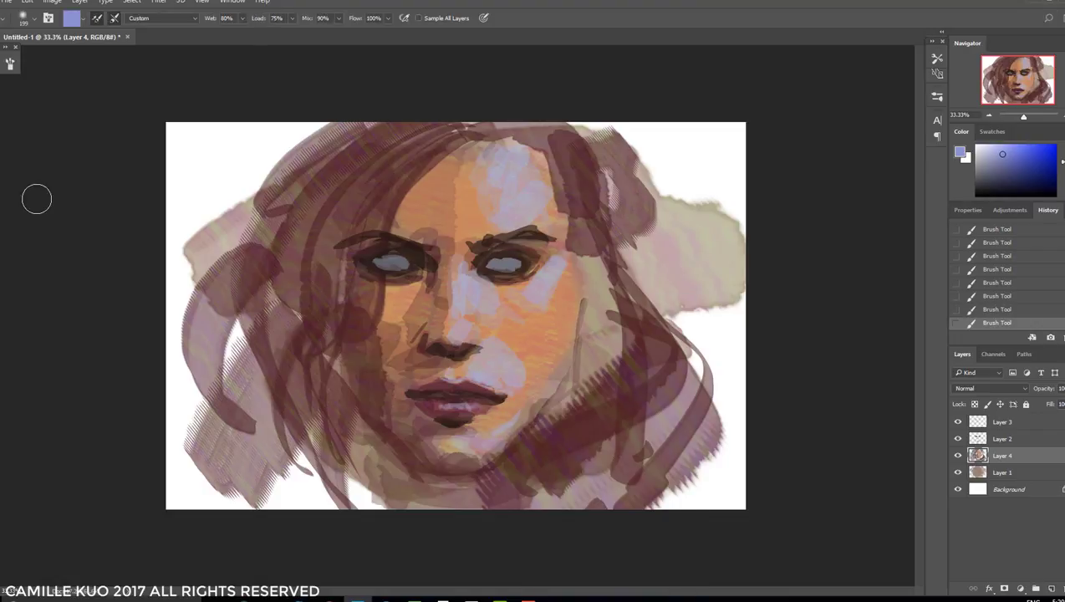
{"action": "left_click_drag", "start_coordinate": [518, 384], "coordinate": [519, 380]}
{"action": "left_click_drag", "start_coordinate": [540, 316], "coordinate": [558, 281]}
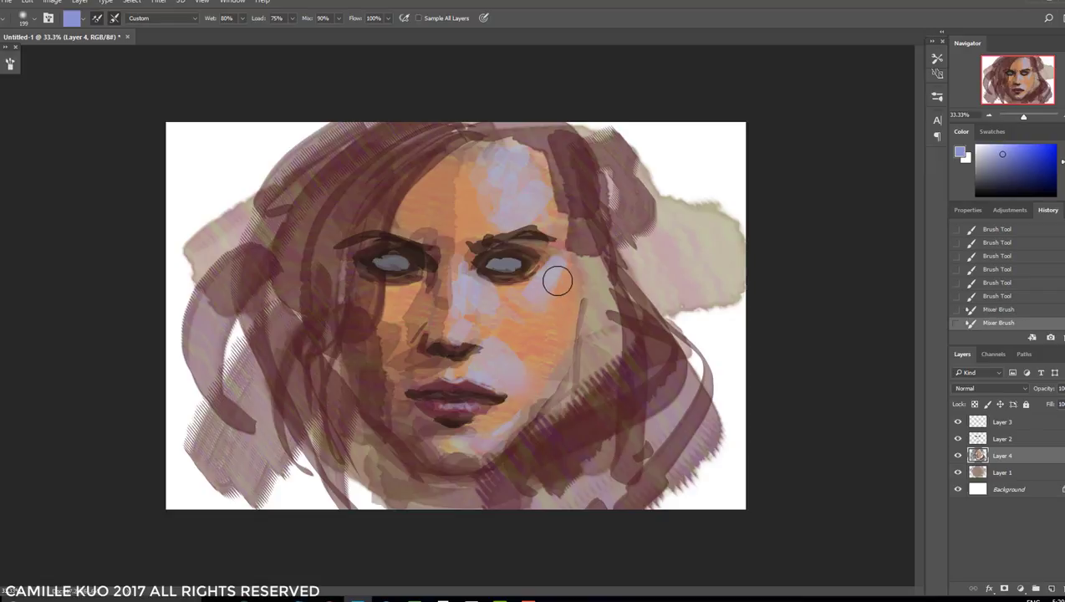
{"action": "mouse_move", "coordinate": [540, 316]}
{"action": "left_mouse_down"}
{"action": "mouse_move", "coordinate": [471, 290]}
{"action": "mouse_move", "coordinate": [541, 313]}
{"action": "mouse_move", "coordinate": [502, 310]}
{"action": "left_mouse_up"}
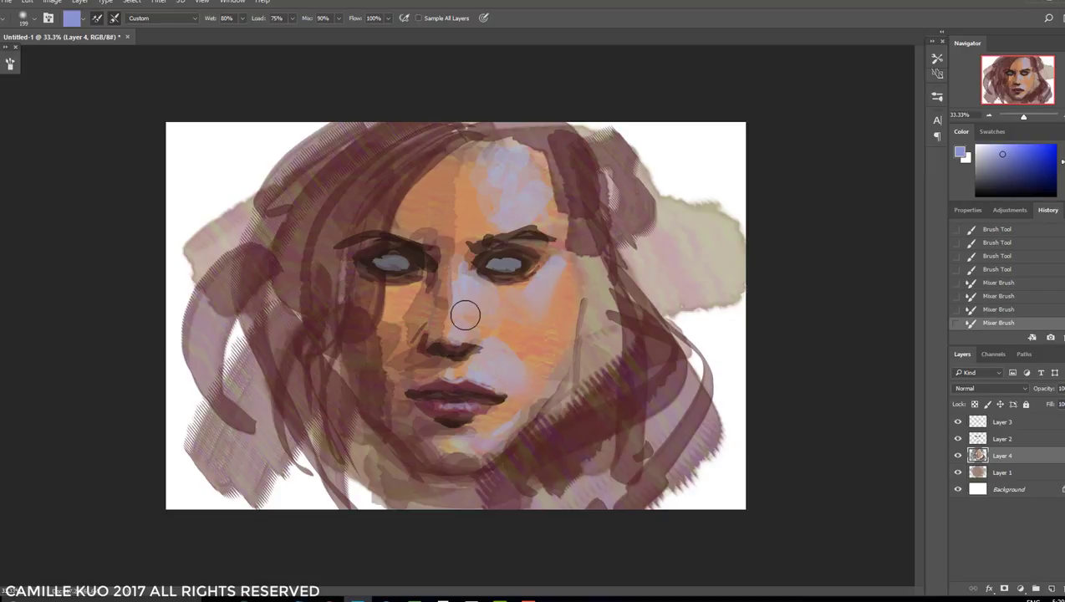
{"action": "mouse_move", "coordinate": [509, 183]}
{"action": "left_mouse_down"}
{"action": "mouse_move", "coordinate": [499, 197]}
{"action": "mouse_move", "coordinate": [490, 166]}
{"action": "mouse_move", "coordinate": [506, 152]}
{"action": "left_mouse_up"}
{"action": "mouse_move", "coordinate": [483, 219]}
{"action": "left_mouse_down"}
{"action": "mouse_move", "coordinate": [506, 217]}
{"action": "mouse_move", "coordinate": [465, 232]}
{"action": "left_mouse_up"}
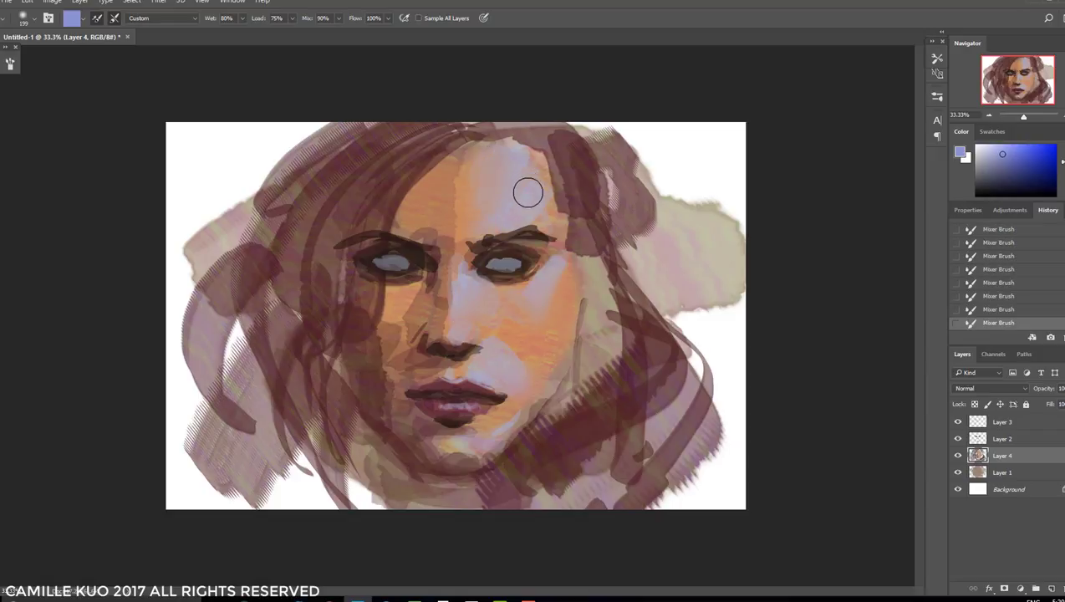
Resize the Mixer Brush through 102 px and 177 px down to 70 px
{"action": "right_click", "coordinate": [502, 312]}
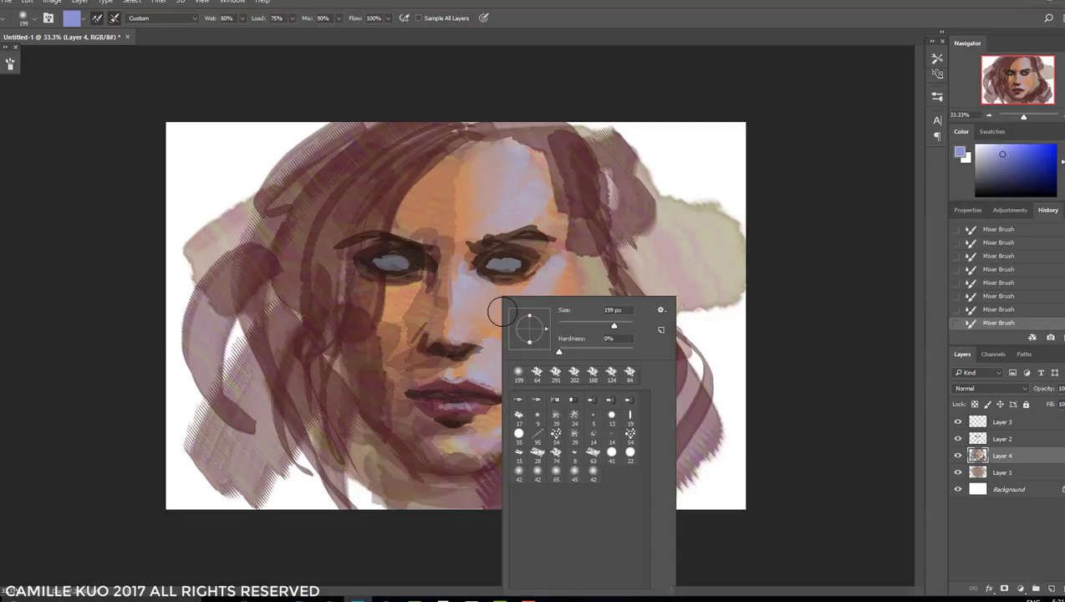
{"action": "key", "text": "Return"}
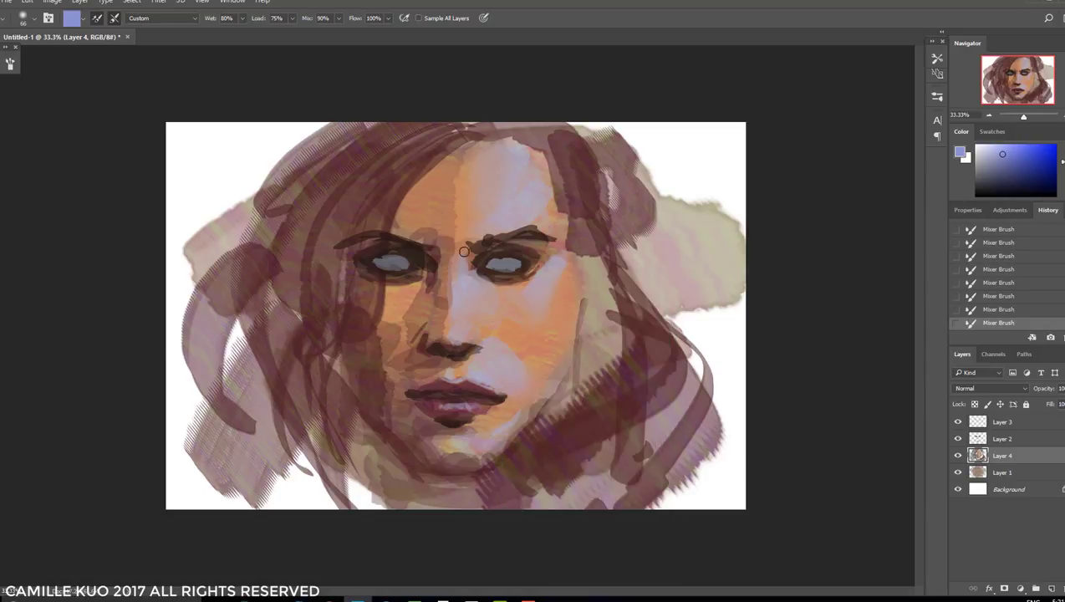
{"action": "right_click", "coordinate": [530, 320]}
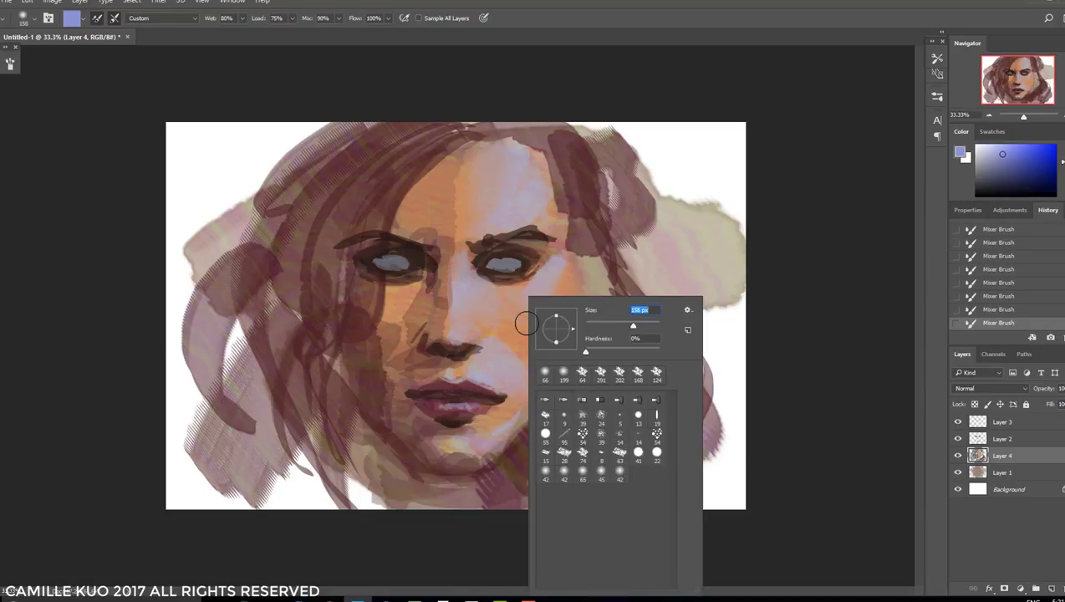
{"action": "key", "text": "Return"}
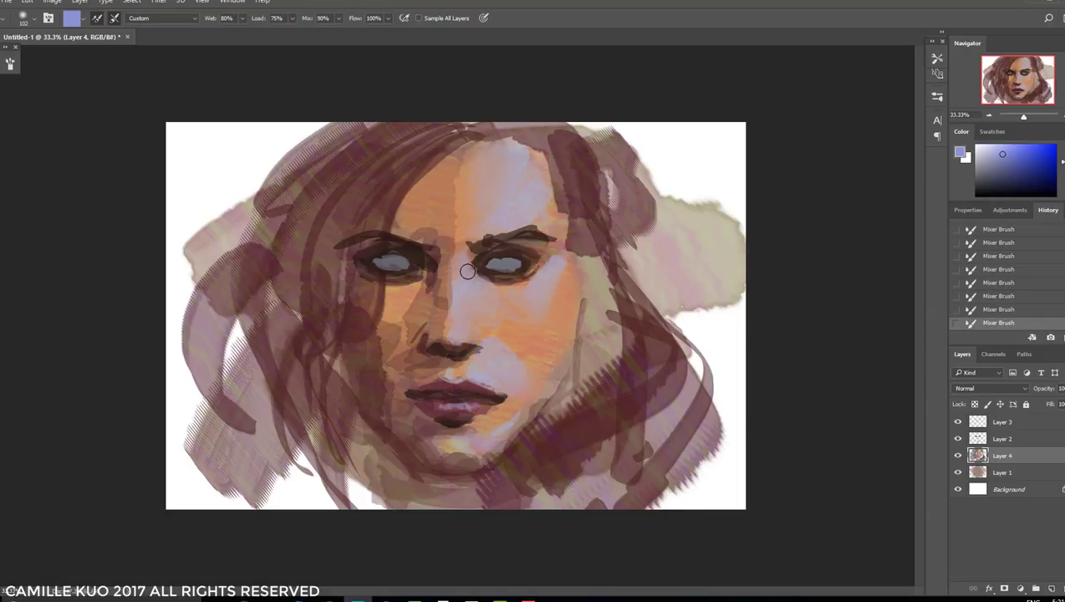
{"action": "right_click", "coordinate": [539, 340]}
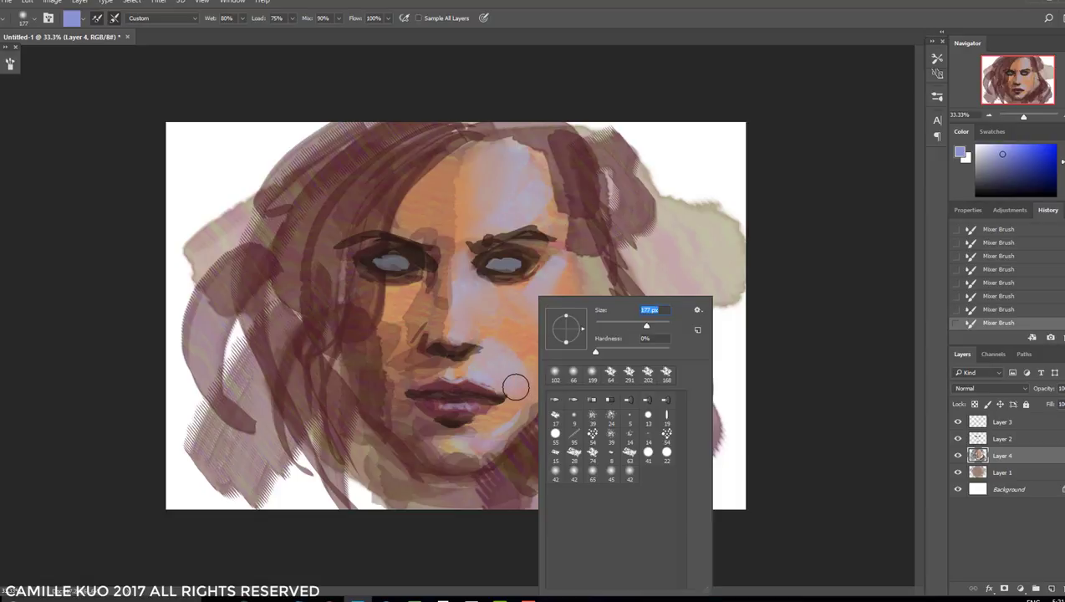
{"action": "key", "text": "Return"}
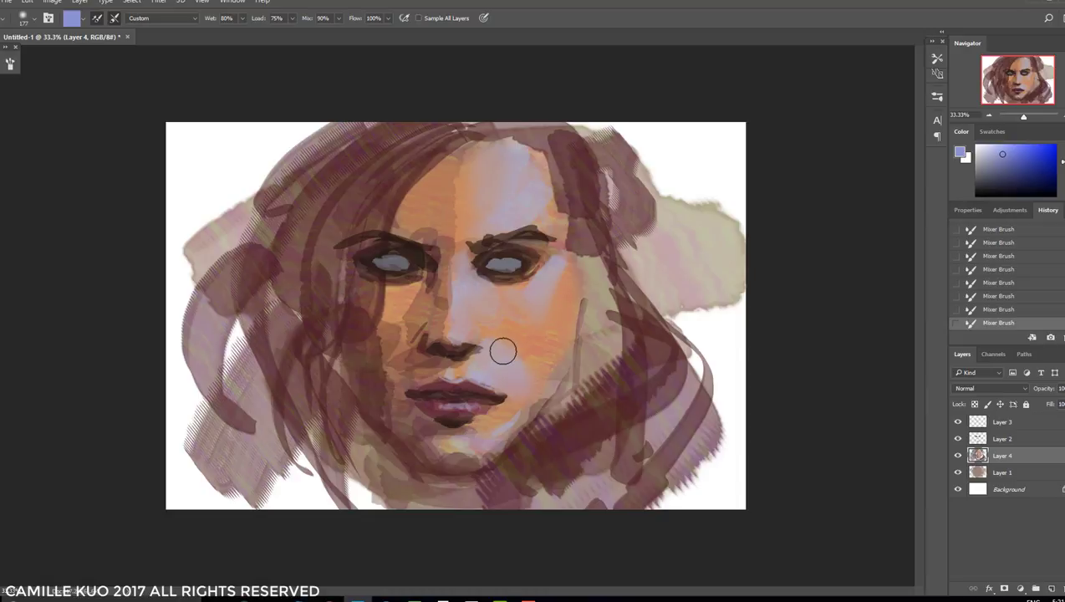
{"action": "right_click", "coordinate": [502, 351]}
{"action": "type", "text": "70"}
{"action": "key", "text": "Return"}
Resize the Mixer Brush through 111 px and 322 px, settling on 174 px
{"action": "right_click", "coordinate": [575, 354]}
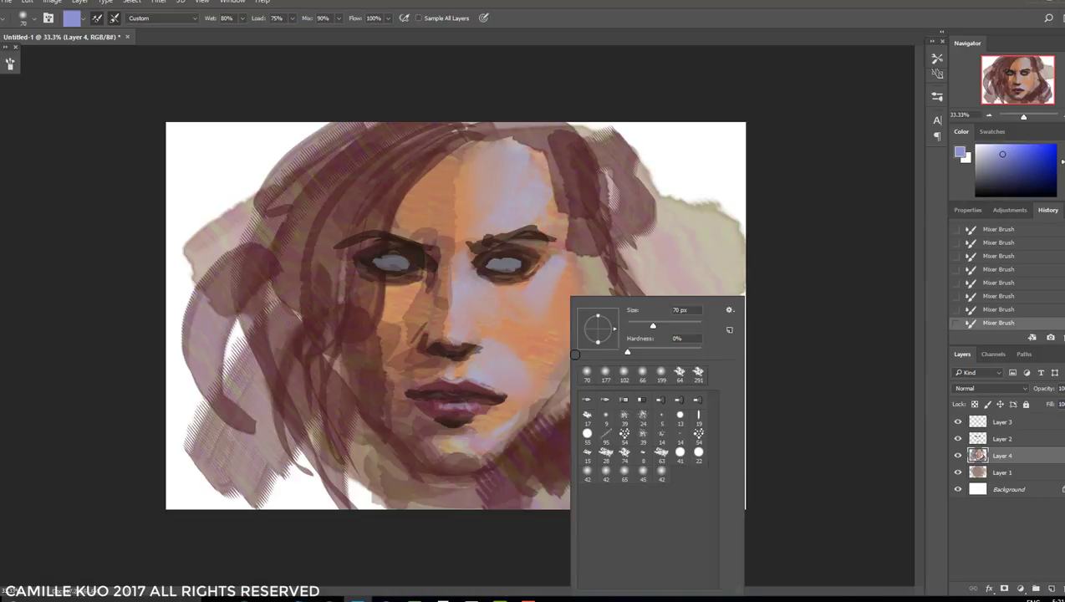
{"action": "key", "text": "Return"}
{"action": "right_click", "coordinate": [517, 413]}
{"action": "key", "text": "Return"}
{"action": "key", "text": "bracketleft"}
{"action": "key", "text": "bracketleft"}
{"action": "key", "text": "bracketleft"}
{"action": "key", "text": "bracketleft"}
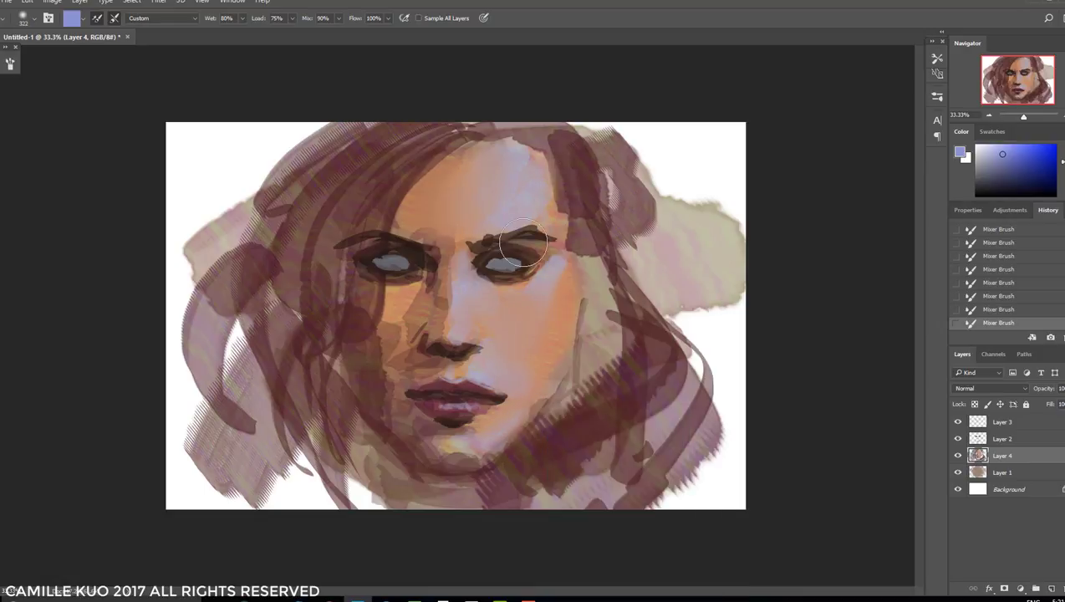
{"action": "right_click", "coordinate": [533, 399]}
{"action": "key", "text": "Return"}
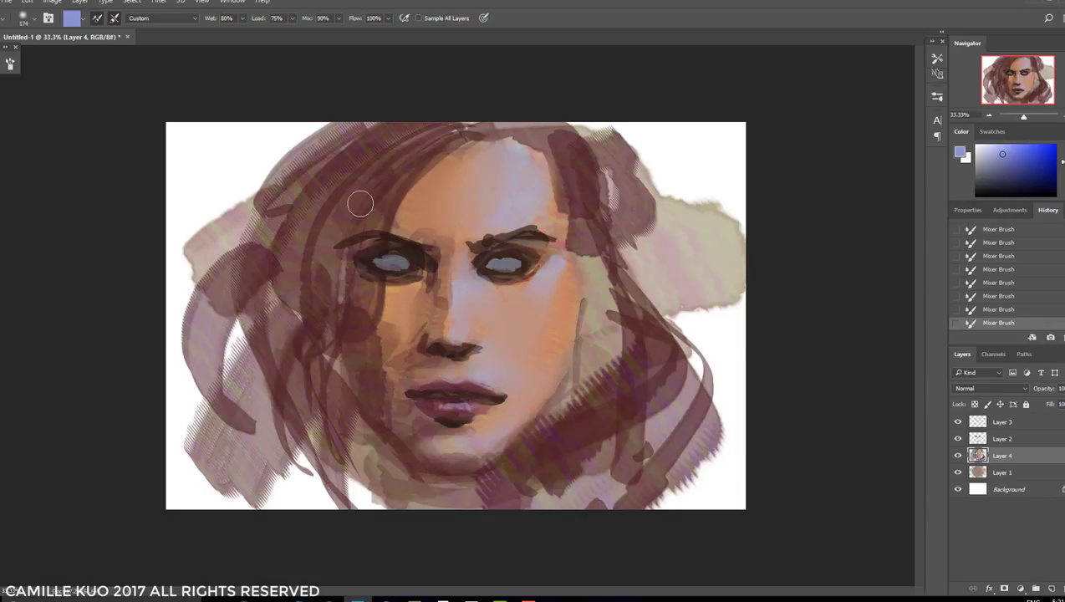
Paint dark maroon strokes on the right cheek and face edge, undoing the last hair stroke
{"action": "key", "text": "shift+b"}
{"action": "right_click", "coordinate": [606, 294]}
{"action": "key", "text": "Return"}
{"action": "left_click", "coordinate": [693, 326], "text": "alt"}
{"action": "left_click_drag", "start_coordinate": [585, 281], "coordinate": [581, 326]}
{"action": "left_click_drag", "start_coordinate": [577, 298], "coordinate": [562, 389]}
{"action": "key", "text": "Return"}
{"action": "mouse_move", "coordinate": [596, 209]}
{"action": "left_mouse_down"}
{"action": "mouse_move", "coordinate": [599, 367]}
{"action": "mouse_move", "coordinate": [577, 418]}
{"action": "left_mouse_up"}
{"action": "key", "text": "ctrl+z"}
{"action": "key", "text": "ctrl+z"}
{"action": "key", "text": "ctrl+z"}
{"action": "key", "text": "ctrl+z"}
Repaint dark maroon hair strokes along the face's right edge, undoing the last one
{"action": "key", "text": "ctrl+z"}
{"action": "key", "text": "ctrl+z"}
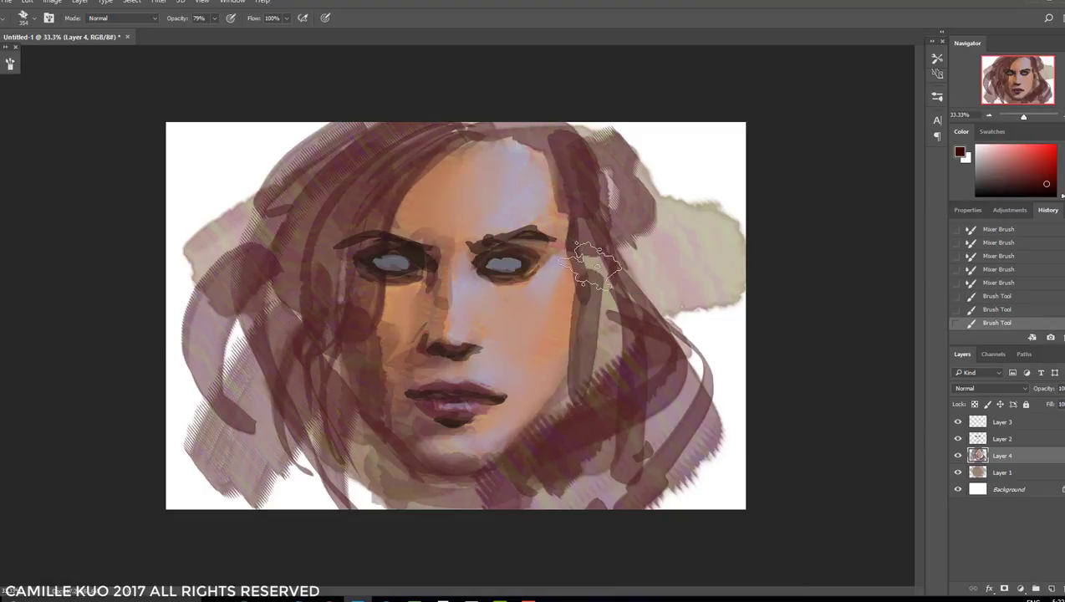
{"action": "key", "text": "ctrl+z"}
{"action": "left_click_drag", "start_coordinate": [577, 268], "coordinate": [595, 393]}
{"action": "mouse_move", "coordinate": [589, 247]}
{"action": "left_mouse_down"}
{"action": "mouse_move", "coordinate": [595, 385]}
{"action": "mouse_move", "coordinate": [570, 142]}
{"action": "left_mouse_up"}
{"action": "mouse_move", "coordinate": [611, 285]}
{"action": "left_mouse_down"}
{"action": "mouse_move", "coordinate": [582, 356]}
{"action": "mouse_move", "coordinate": [585, 410]}
{"action": "left_mouse_up"}
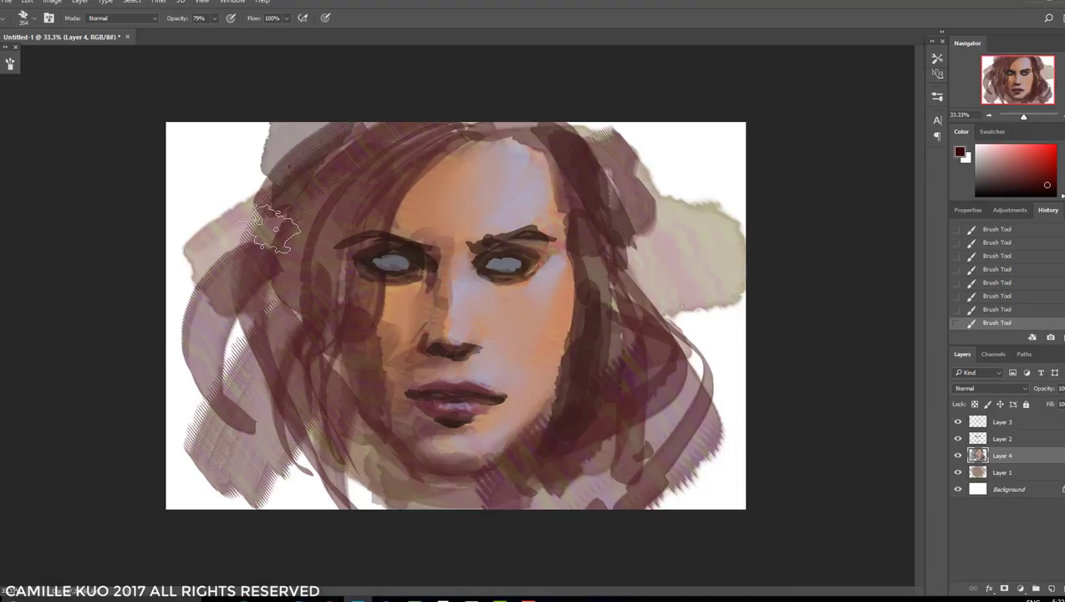
{"action": "key", "text": "ctrl+z"}
Pick a slightly different maroon and paint hair at the top-left, lower-left and right side
{"action": "left_click", "coordinate": [302, 333], "text": "alt"}
{"action": "right_click", "coordinate": [324, 269]}
{"action": "key", "text": "Return"}
{"action": "mouse_move", "coordinate": [284, 138]}
{"action": "left_mouse_down"}
{"action": "mouse_move", "coordinate": [324, 153]}
{"action": "mouse_move", "coordinate": [276, 217]}
{"action": "left_mouse_up"}
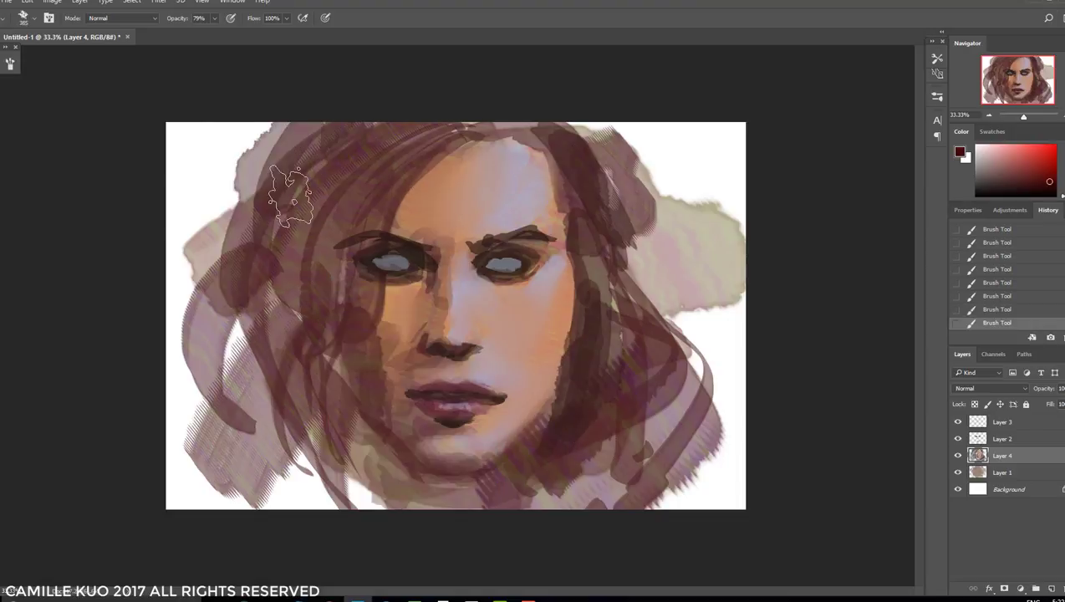
{"action": "left_click_drag", "start_coordinate": [313, 461], "coordinate": [368, 528]}
{"action": "left_click_drag", "start_coordinate": [660, 226], "coordinate": [644, 331]}
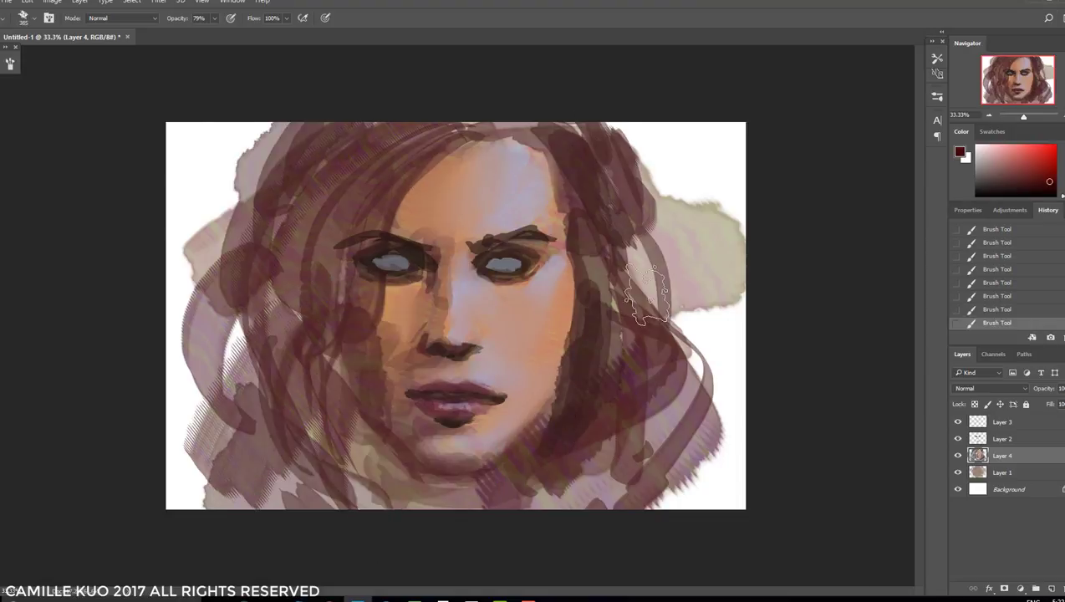
{"action": "right_click", "coordinate": [694, 297]}
{"action": "left_click", "coordinate": [728, 393]}
{"action": "key", "text": "Return"}
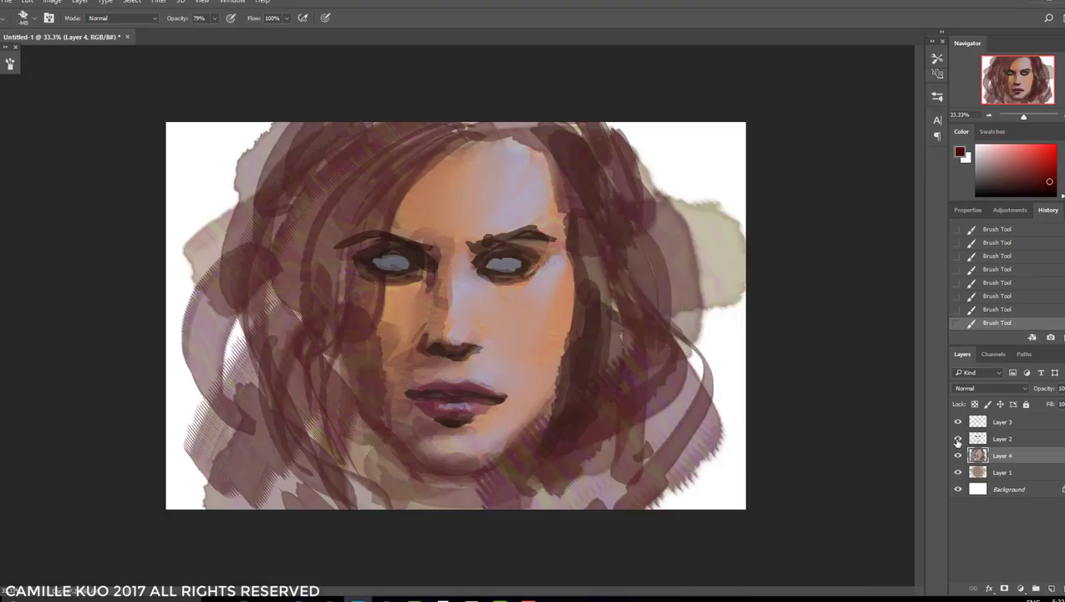
On Layer 2, erase a little beside the right eye with a 61 px eraser
{"action": "left_click", "coordinate": [1002, 439]}
{"action": "key", "text": "e"}
{"action": "right_click", "coordinate": [556, 268]}
{"action": "left_click_drag", "start_coordinate": [660, 291], "coordinate": [632, 292]}
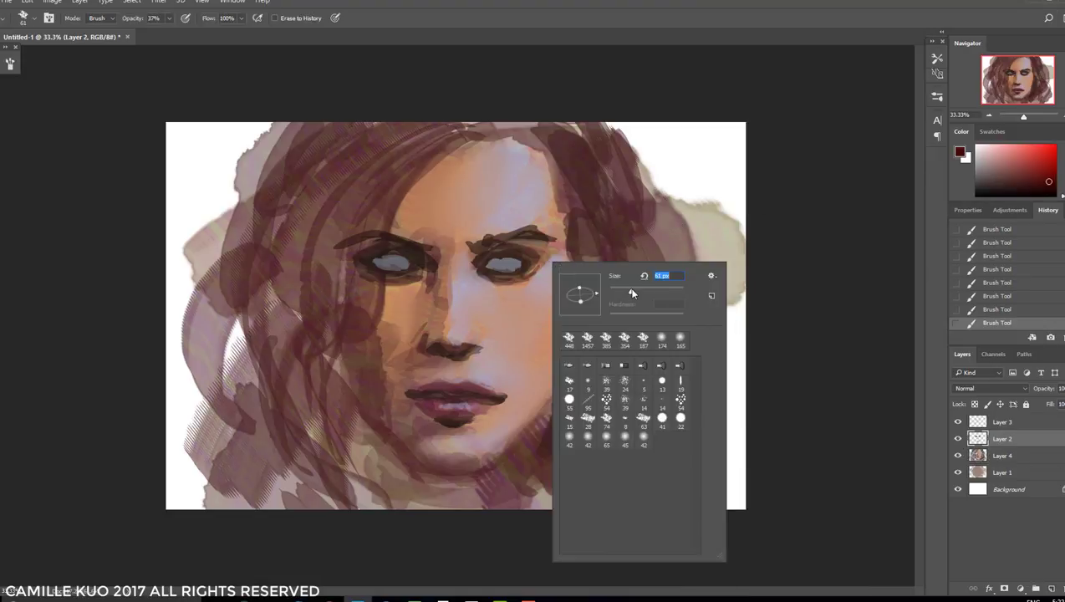
{"action": "key", "text": "Return"}
{"action": "left_click_drag", "start_coordinate": [502, 251], "coordinate": [530, 261]}
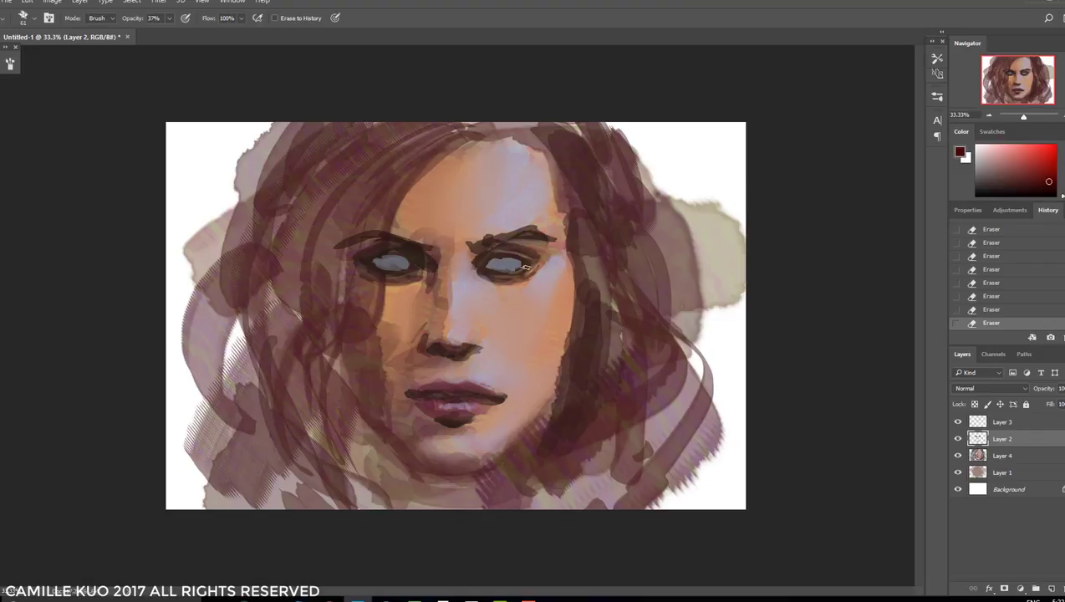
{"action": "key", "text": "ctrl+z"}
{"action": "key", "text": "ctrl+z"}
{"action": "right_click", "coordinate": [502, 243]}
{"action": "key", "text": "Escape"}
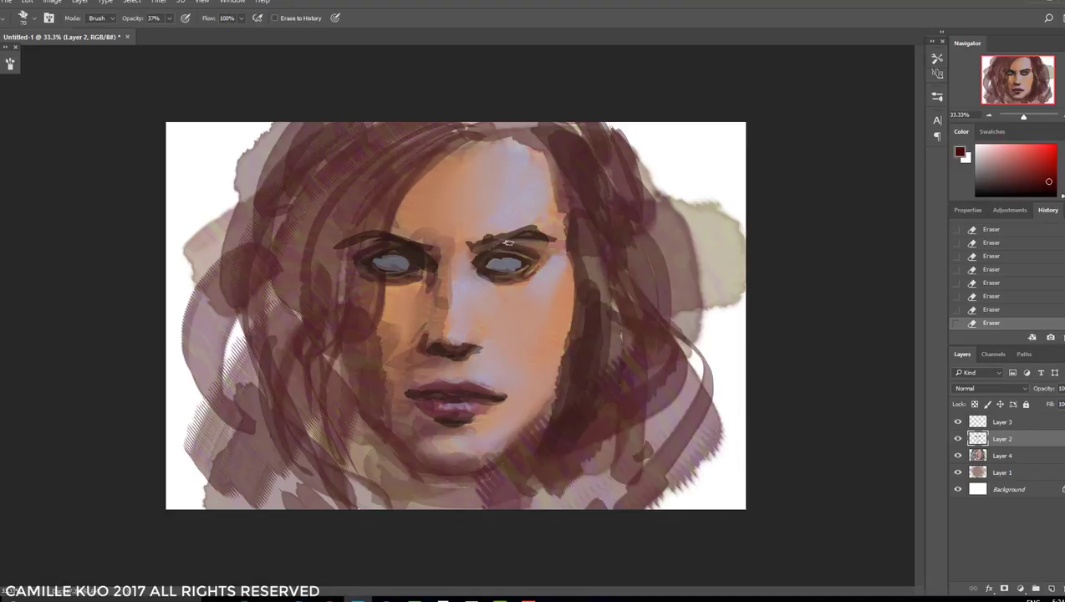
{"action": "left_click", "coordinate": [958, 438], "text": "alt"}
{"action": "left_click", "coordinate": [958, 438], "text": "alt"}
Back on Layer 4, blend two dabs near the eyebrow with the Mixer Brush
{"action": "left_click", "coordinate": [1008, 456]}
{"action": "key", "text": "b"}
{"action": "right_click", "coordinate": [548, 255]}
{"action": "key", "text": "Escape"}
{"action": "key", "text": "shift+b"}
{"action": "right_click", "coordinate": [547, 254]}
{"action": "key", "text": "Escape"}
{"action": "left_click", "coordinate": [557, 265]}
{"action": "left_click", "coordinate": [556, 265]}
{"action": "left_click", "coordinate": [500, 256]}
{"action": "left_click", "coordinate": [500, 256]}
{"action": "right_click", "coordinate": [453, 245]}
{"action": "key", "text": "Escape"}
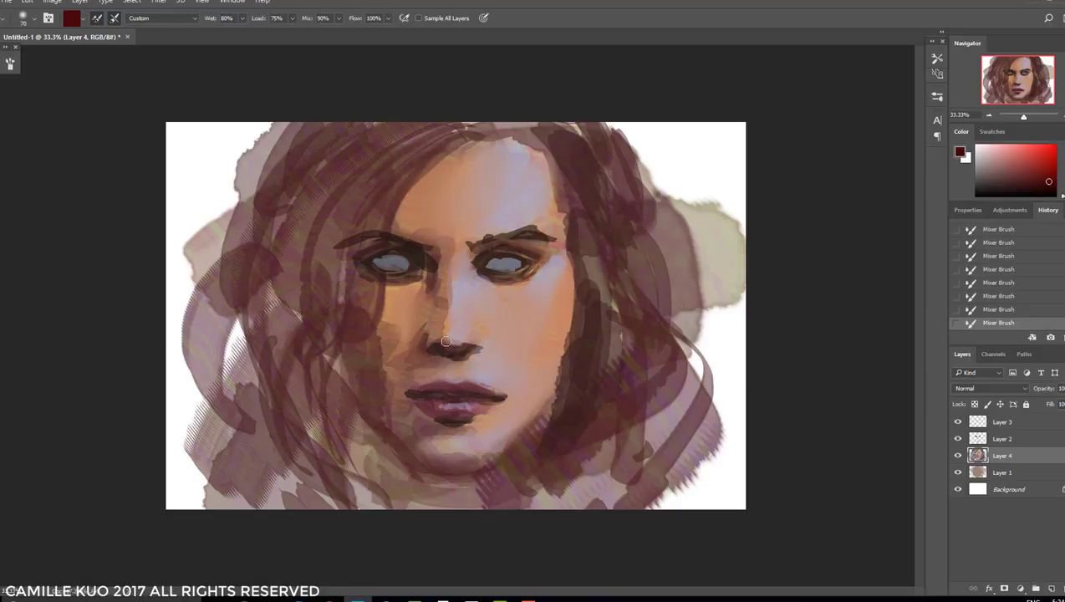
Undo the last blend and dab plain brush paint onto the cheek
{"action": "right_click", "coordinate": [458, 366]}
{"action": "key", "text": "Escape"}
{"action": "right_click", "coordinate": [440, 359]}
{"action": "key", "text": "Escape"}
{"action": "key", "text": "ctrl+z"}
{"action": "key", "text": "shift+b"}
{"action": "right_click", "coordinate": [429, 366]}
{"action": "key", "text": "Escape"}
{"action": "left_click", "coordinate": [410, 376]}
{"action": "left_click", "coordinate": [392, 369]}
Switch to the Mixer Brush and blend the skin on the left cheek
{"action": "left_click", "coordinate": [20, 231]}
{"action": "right_click", "coordinate": [437, 368]}
{"action": "right_click", "coordinate": [10, 159]}
{"action": "left_click", "coordinate": [51, 193]}
{"action": "right_click", "coordinate": [452, 330]}
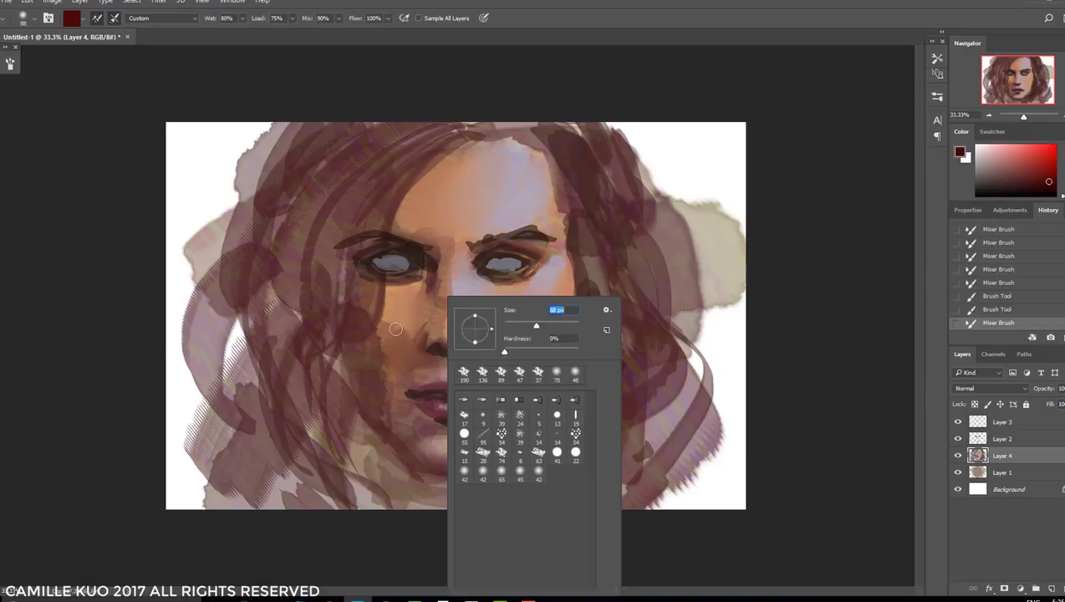
{"action": "key", "text": "Escape"}
{"action": "right_click", "coordinate": [480, 376]}
{"action": "key", "text": "Escape"}
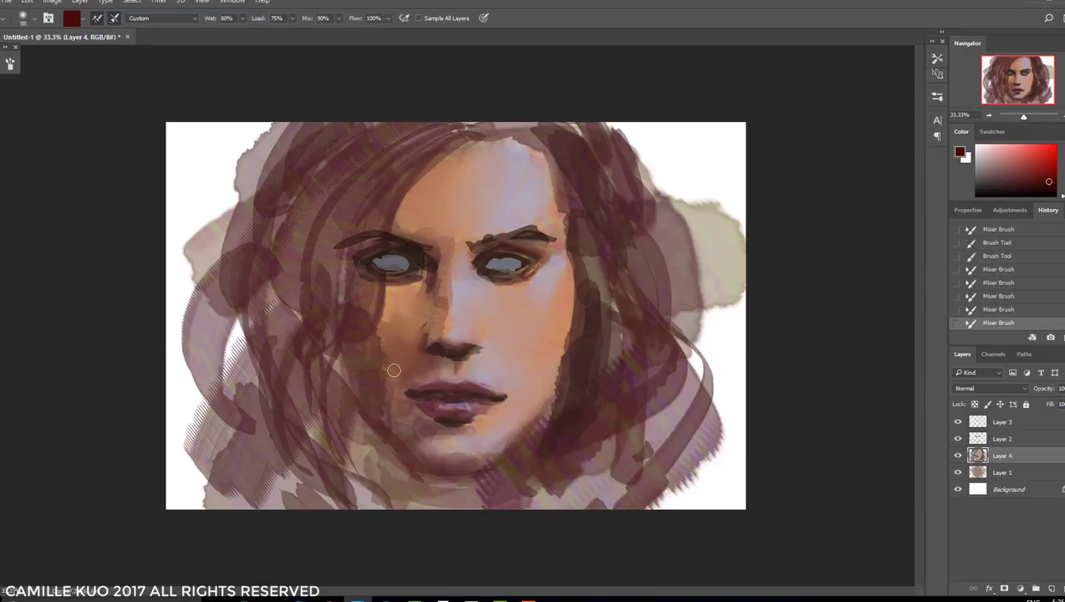
Blend the skin under the right eye with repeated Mixer Brush dabs
{"action": "right_click", "coordinate": [496, 287]}
{"action": "key", "text": "Escape"}
{"action": "right_click", "coordinate": [523, 297]}
{"action": "key", "text": "Escape"}
{"action": "right_click", "coordinate": [525, 298]}
{"action": "key", "text": "Escape"}
{"action": "right_click", "coordinate": [510, 284]}
{"action": "key", "text": "Escape"}
{"action": "right_click", "coordinate": [518, 283]}
{"action": "key", "text": "Escape"}
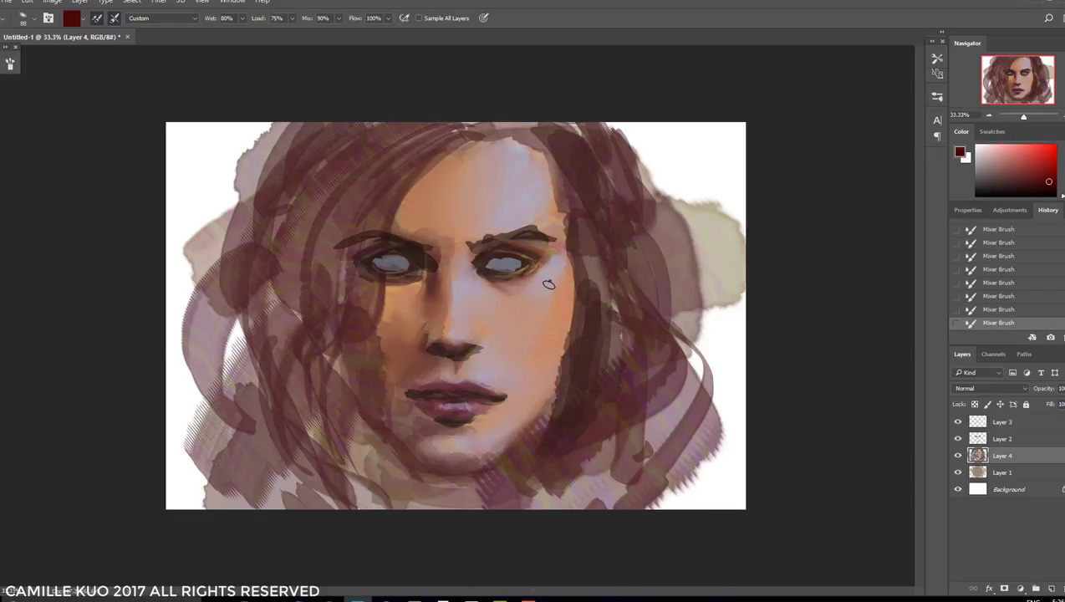
Undo the blend under the right eye, then select Layer 2 with the Pencil Tool
{"action": "key", "text": "ctrl+z"}
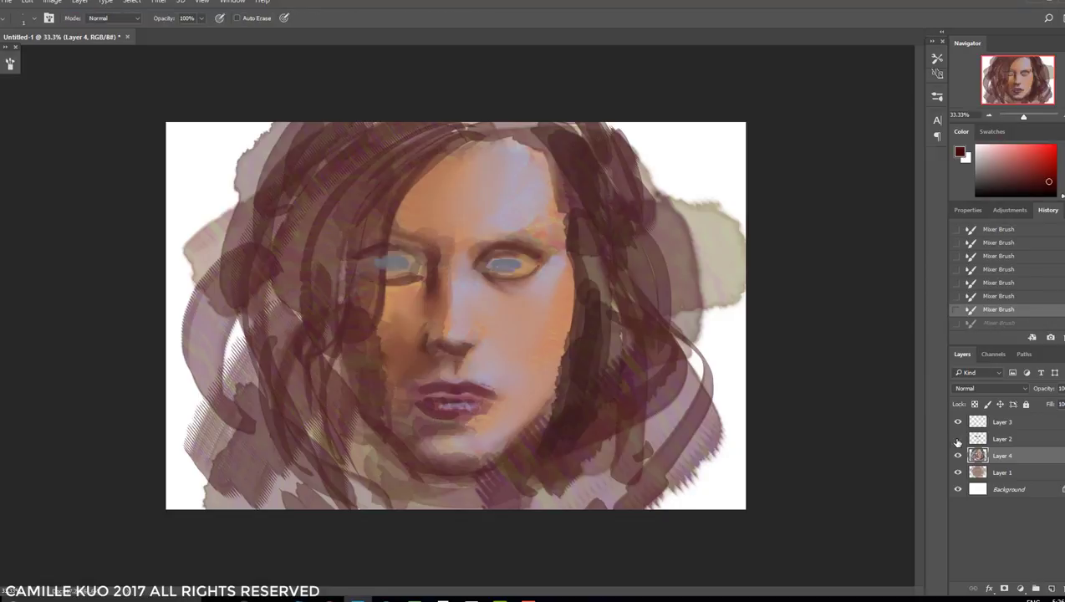
{"action": "key", "text": "alt+]"}
{"action": "key", "text": "shift+b"}
{"action": "key", "text": "shift+b"}
{"action": "right_click", "coordinate": [521, 249]}
{"action": "key", "text": "Escape"}
Switch to the blending brush and set its opacity to 80%
{"action": "right_click", "coordinate": [7, 160]}
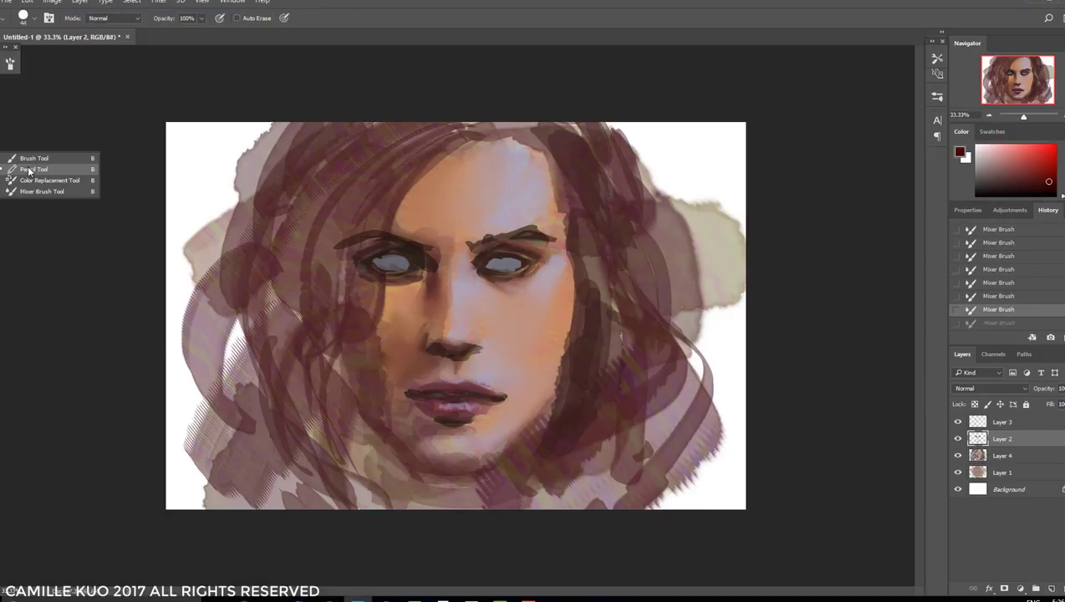
{"action": "left_click", "coordinate": [37, 193]}
{"action": "right_click", "coordinate": [533, 249]}
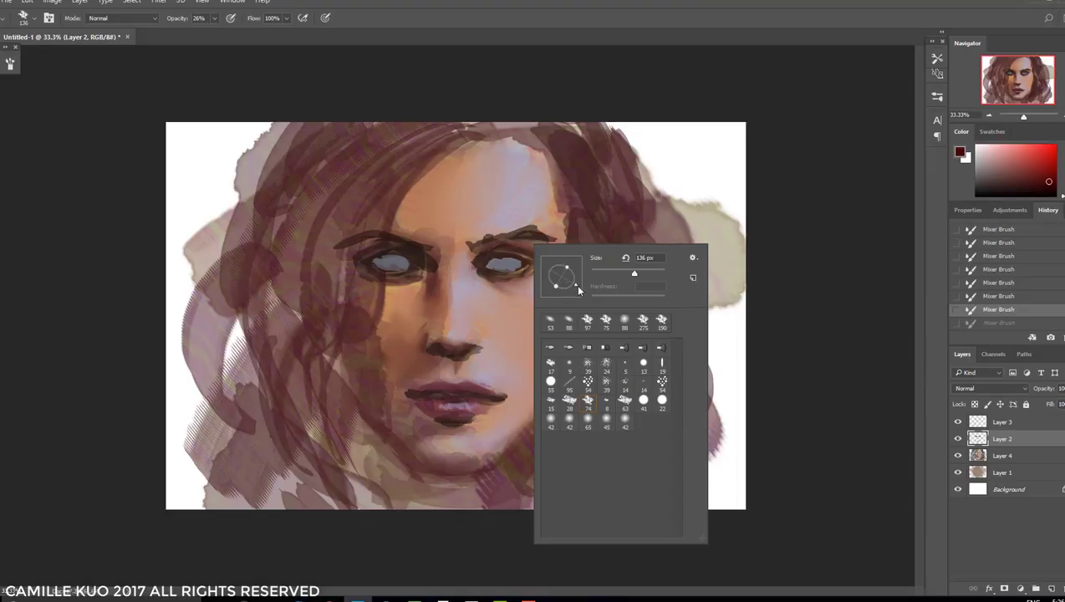
{"action": "left_click", "coordinate": [485, 243]}
{"action": "key", "text": "8"}
{"action": "right_click", "coordinate": [502, 237]}
{"action": "left_click", "coordinate": [530, 232]}
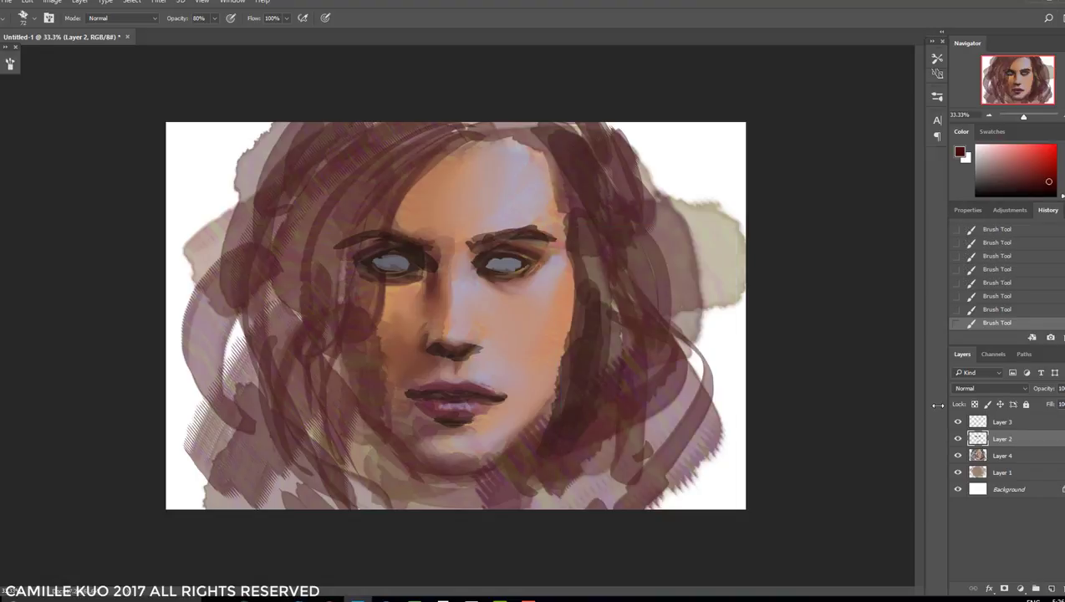
Work on Layer 4 with the brush size set to 124 px
{"action": "left_click", "coordinate": [543, 315], "text": "ctrl"}
{"action": "right_click", "coordinate": [547, 280]}
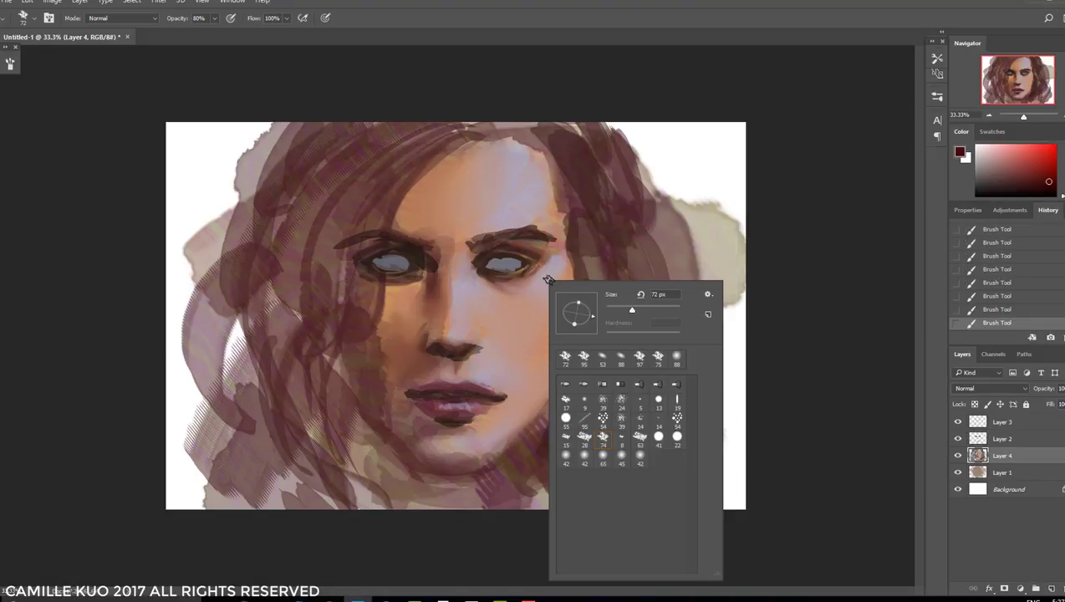
{"action": "left_click", "coordinate": [942, 474]}
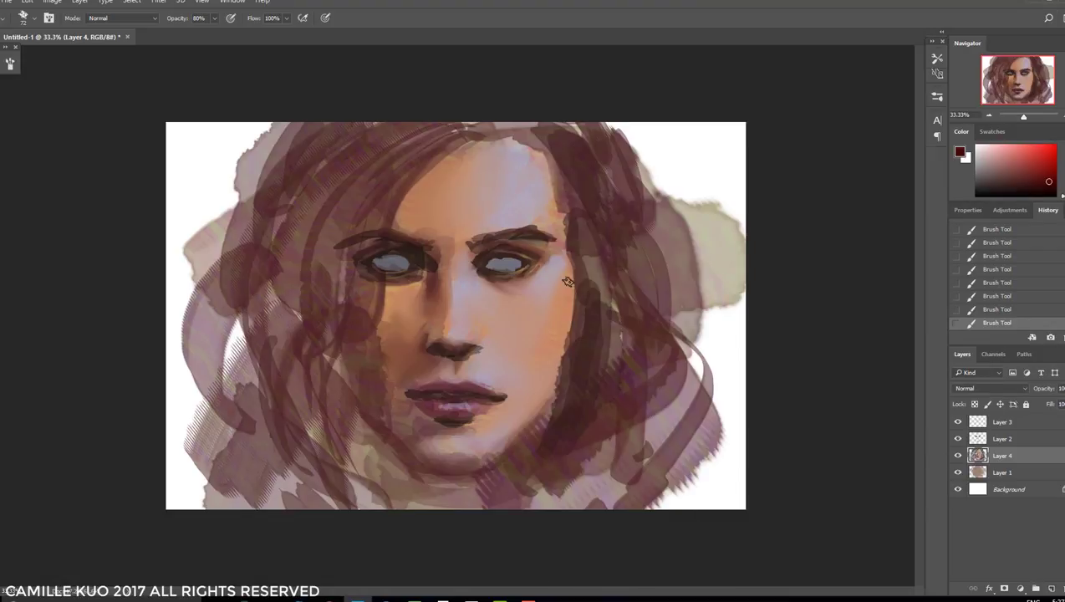
{"action": "right_click", "coordinate": [568, 281]}
{"action": "type", "text": "124"}
{"action": "key", "text": "Return"}
{"action": "right_click", "coordinate": [563, 306]}
{"action": "key", "text": "Escape"}
Paint lighter skin strokes on the forehead and dab paint near the eyes
{"action": "mouse_move", "coordinate": [435, 159]}
{"action": "left_mouse_down"}
{"action": "mouse_move", "coordinate": [535, 155]}
{"action": "mouse_move", "coordinate": [477, 171]}
{"action": "left_mouse_up"}
{"action": "left_click", "coordinate": [480, 190], "text": "alt"}
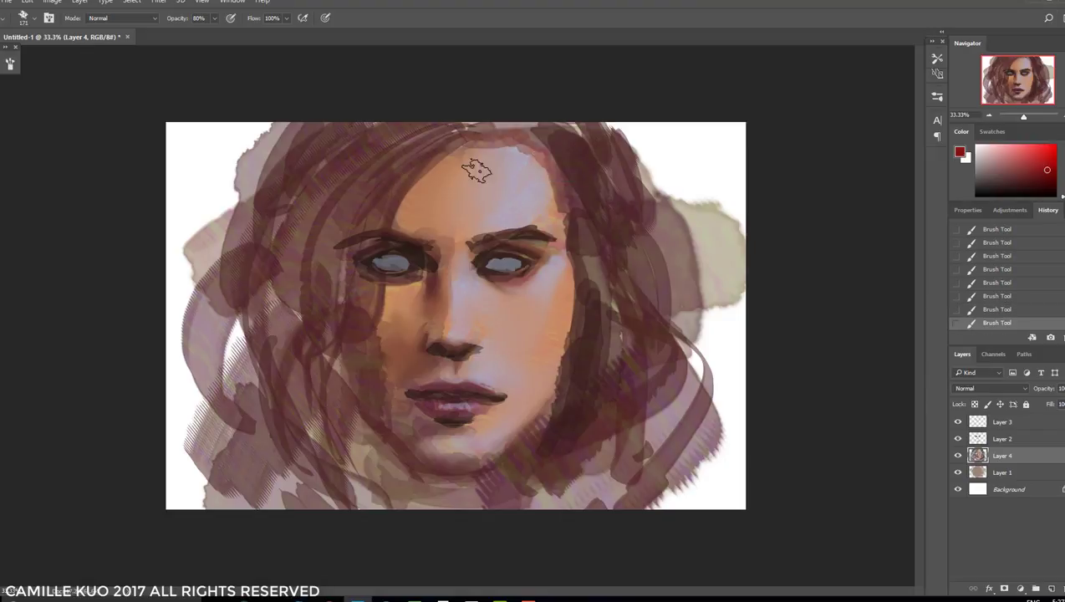
{"action": "left_click_drag", "start_coordinate": [357, 226], "coordinate": [456, 123]}
{"action": "left_click", "coordinate": [958, 456]}
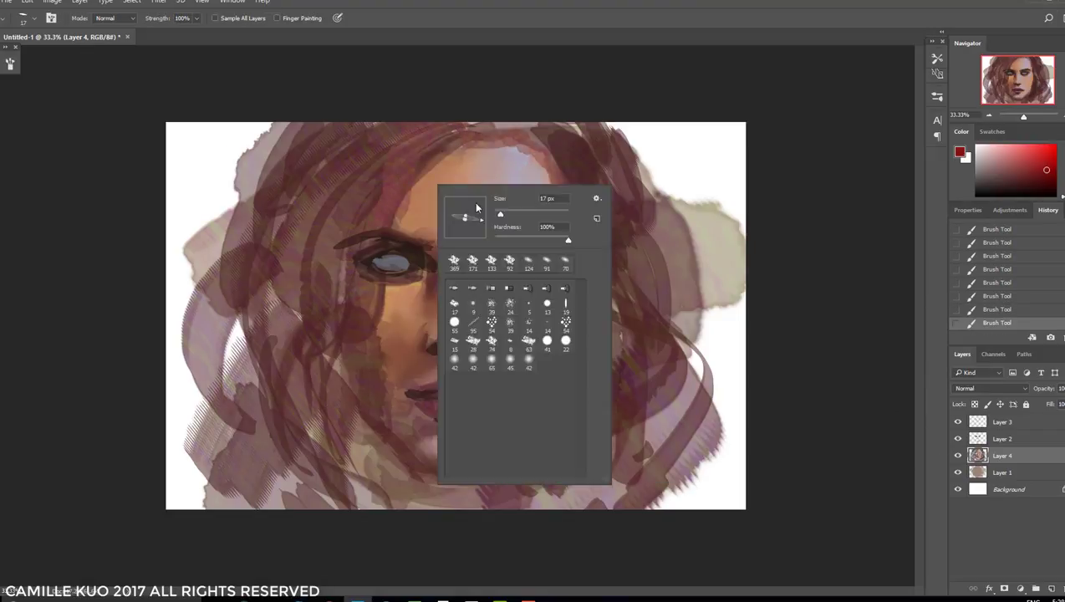
{"action": "key", "text": "Escape"}
{"action": "left_click_drag", "start_coordinate": [390, 243], "coordinate": [407, 234]}
Lower the brush opacity to 37%
{"action": "right_click", "coordinate": [428, 249]}
{"action": "key", "text": "Escape"}
{"action": "right_click", "coordinate": [495, 311]}
{"action": "key", "text": "Escape"}
{"action": "right_click", "coordinate": [420, 287]}
{"action": "key", "text": "Escape"}
{"action": "key", "text": "3"}
{"action": "key", "text": "7"}
Raise the brush opacity to 49% and enlarge the brush to about 400 px
{"action": "left_click_drag", "start_coordinate": [214, 18], "coordinate": [234, 33]}
{"action": "right_click", "coordinate": [412, 313]}
{"action": "key", "text": "Escape"}
{"action": "right_click", "coordinate": [433, 412]}
{"action": "key", "text": "Escape"}
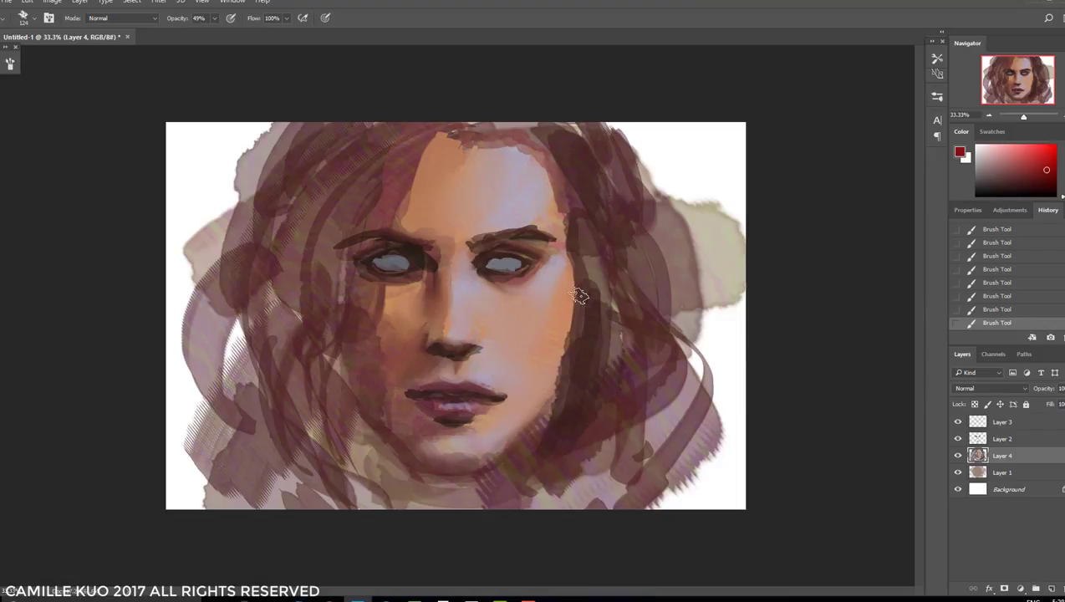
{"action": "key", "text": "bracketright"}
{"action": "key", "text": "bracketright"}
{"action": "key", "text": "bracketright"}
{"action": "key", "text": "bracketright"}
{"action": "key", "text": "bracketright"}
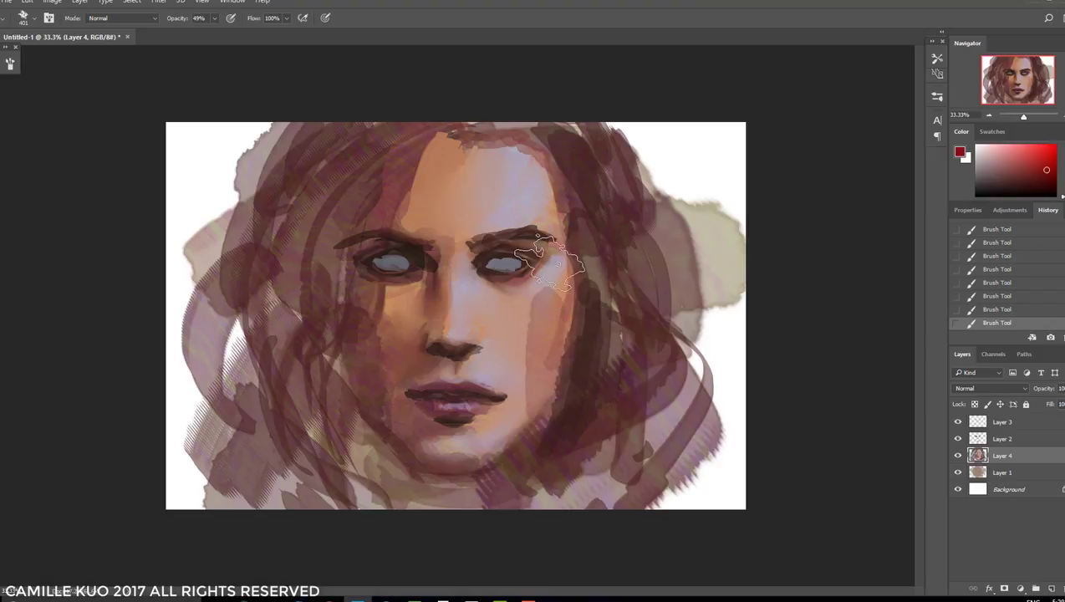
Smudge the right cheek to soften its shading
{"action": "key", "text": "r"}
{"action": "mouse_move", "coordinate": [528, 303]}
{"action": "left_mouse_down"}
{"action": "mouse_move", "coordinate": [550, 360]}
{"action": "mouse_move", "coordinate": [556, 324]}
{"action": "mouse_move", "coordinate": [547, 381]}
{"action": "mouse_move", "coordinate": [577, 330]}
{"action": "left_mouse_up"}
{"action": "right_click", "coordinate": [547, 335]}
{"action": "key", "text": "Escape"}
{"action": "key", "text": "b"}
{"action": "left_click", "coordinate": [571, 357], "text": "alt"}
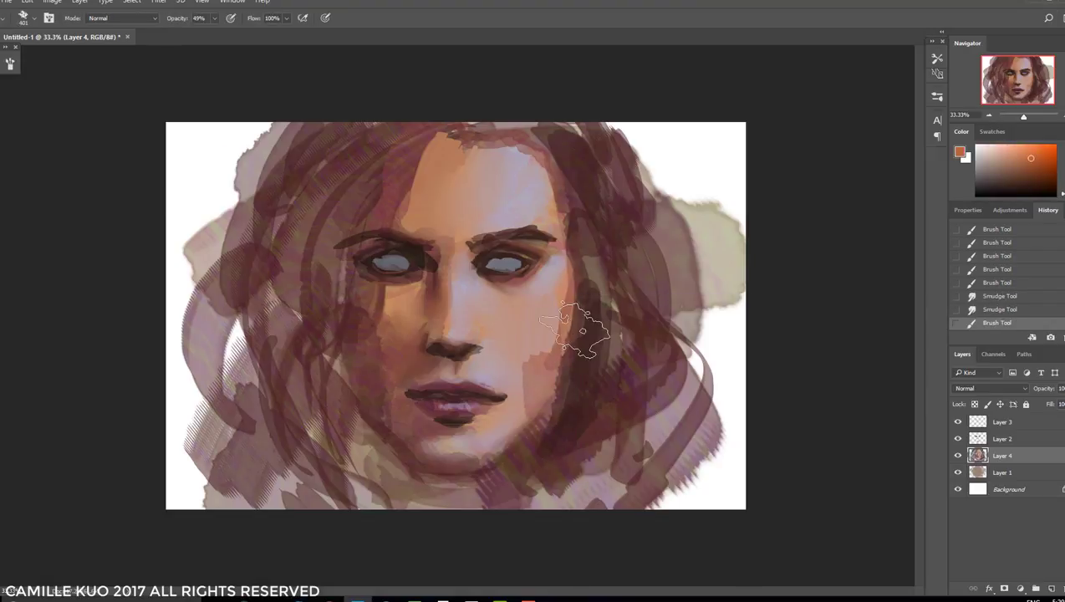
Paint warm orange strokes on the cheek and chin, then sample dark red from the lips
{"action": "right_click", "coordinate": [481, 436]}
{"action": "mouse_move", "coordinate": [476, 428]}
{"action": "left_mouse_down"}
{"action": "mouse_move", "coordinate": [483, 445]}
{"action": "mouse_move", "coordinate": [464, 458]}
{"action": "left_mouse_up"}
{"action": "key", "text": "Escape"}
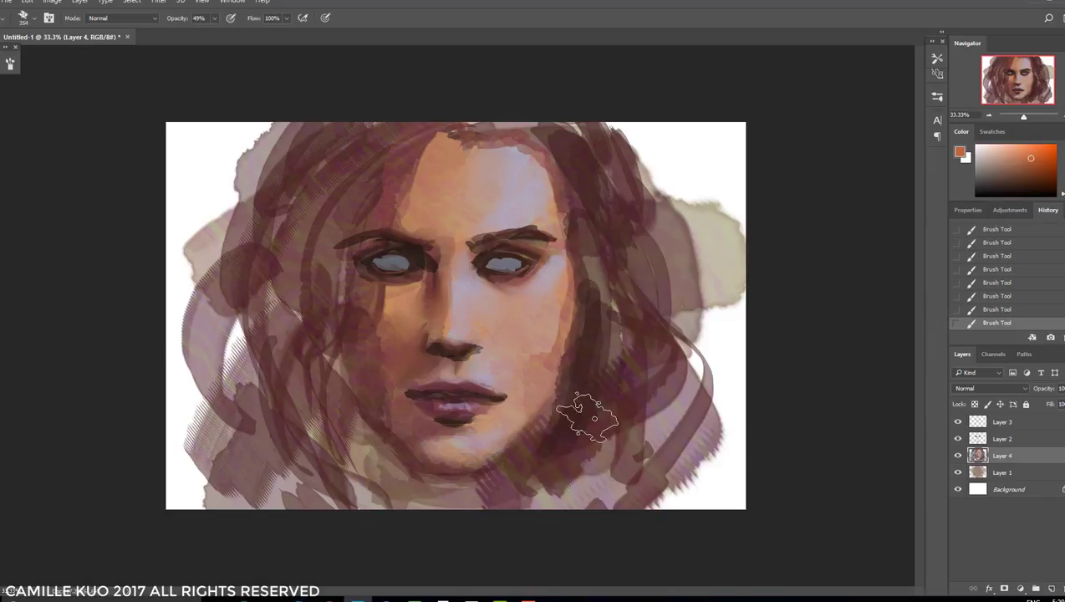
{"action": "left_click", "coordinate": [459, 387], "text": "alt"}
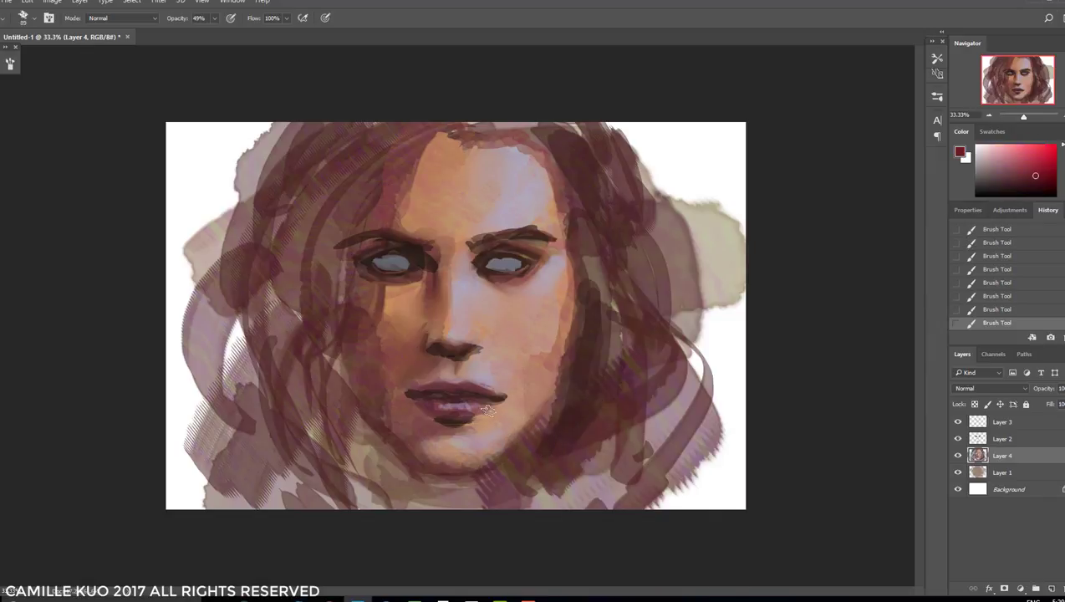
{"action": "left_click", "coordinate": [999, 439]}
{"action": "left_click", "coordinate": [10, 63]}
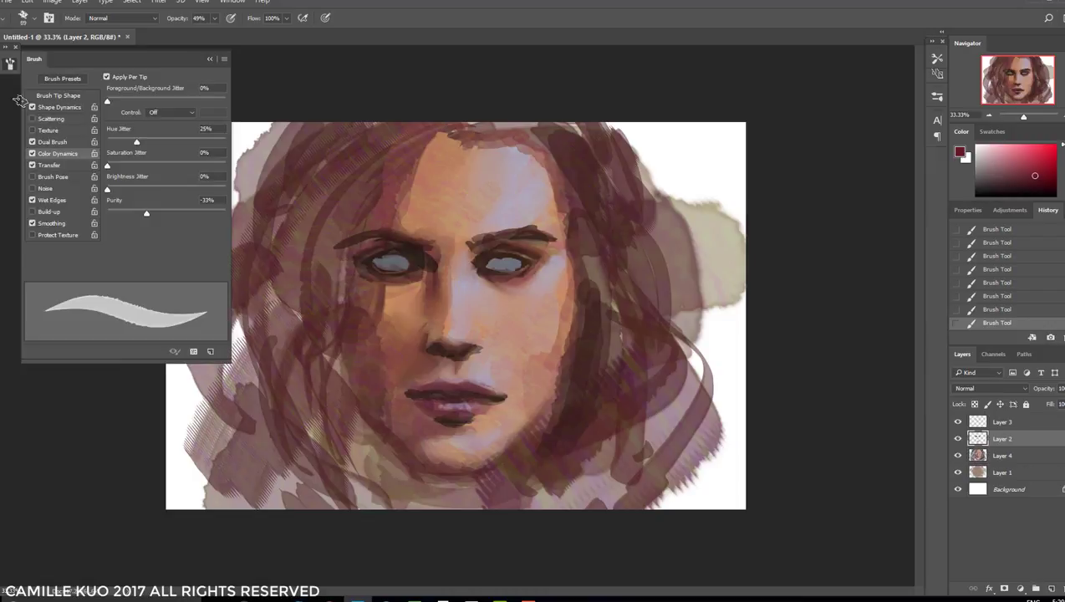
Raise the brush opacity to 100% and smudge the corner of the lips
{"action": "left_click", "coordinate": [209, 60]}
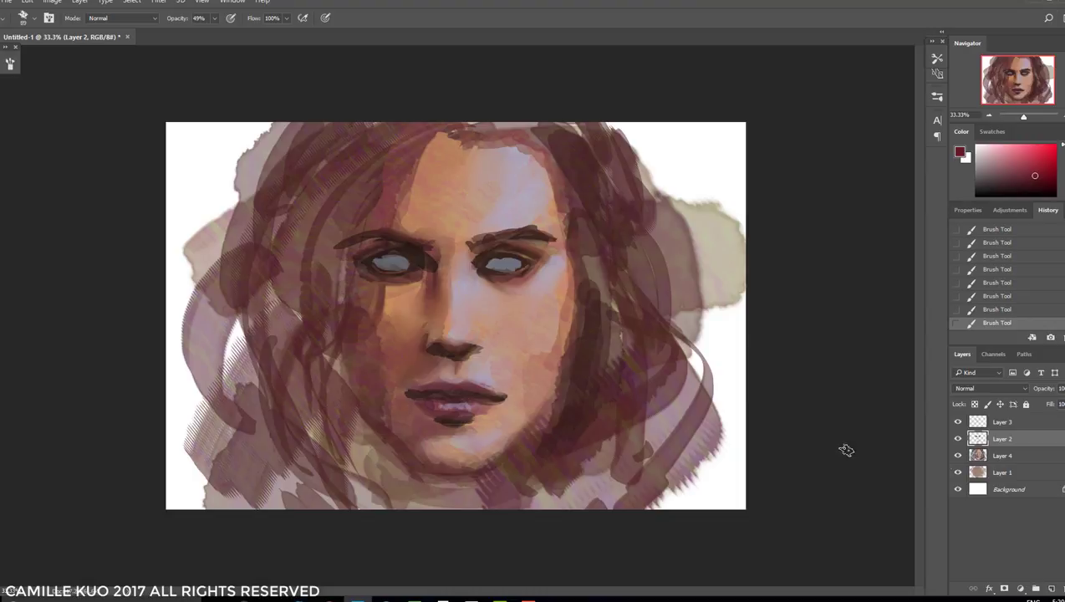
{"action": "left_click", "coordinate": [214, 18]}
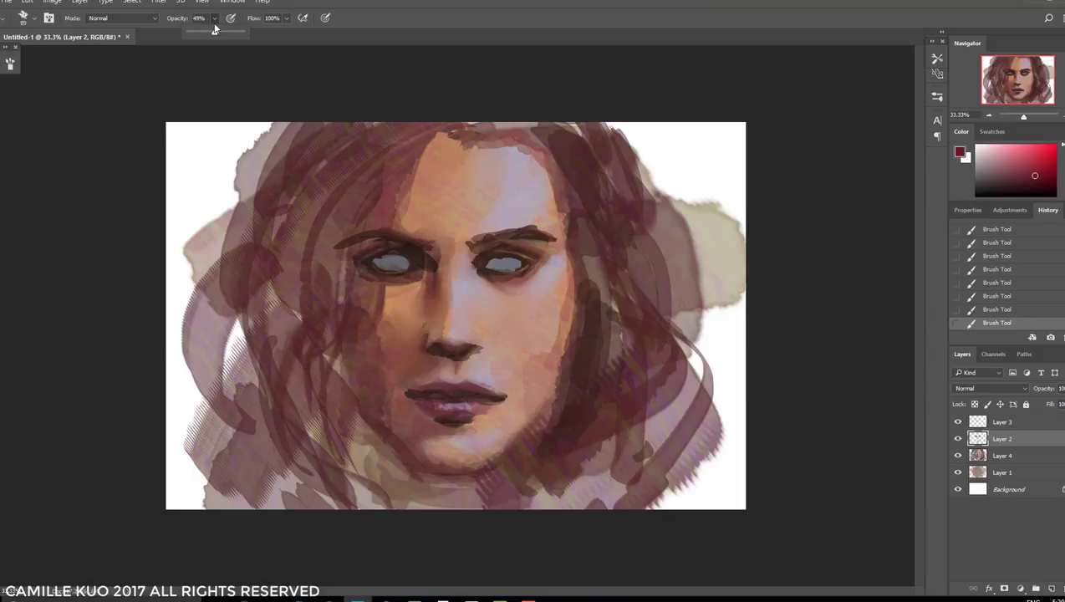
{"action": "left_click", "coordinate": [507, 365], "text": "alt"}
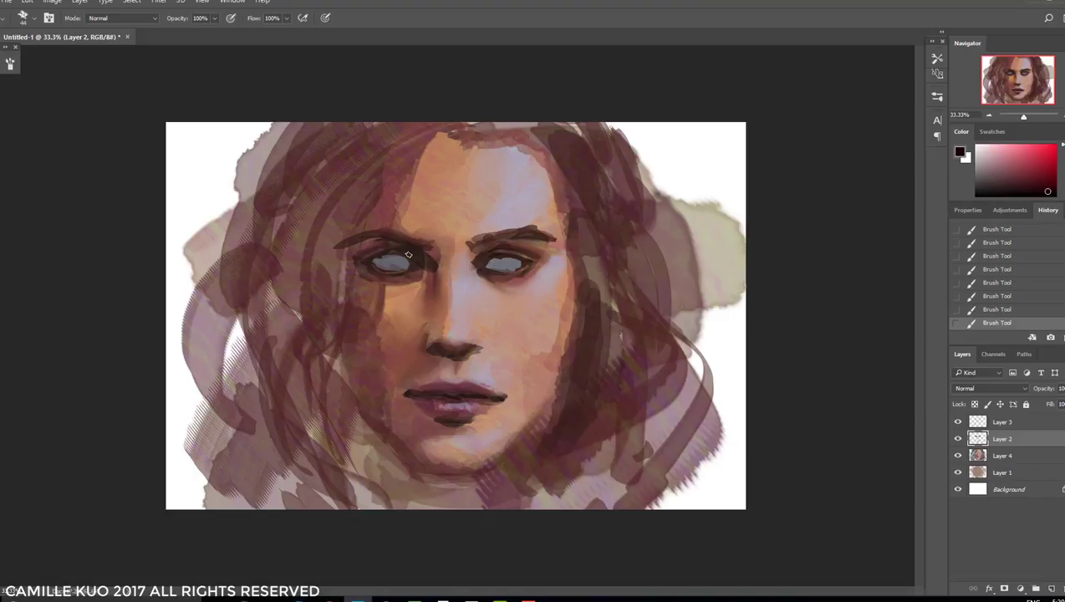
{"action": "key", "text": "r"}
{"action": "left_click_drag", "start_coordinate": [512, 413], "coordinate": [500, 400]}
{"action": "mouse_move", "coordinate": [499, 386]}
{"action": "left_mouse_down"}
{"action": "mouse_move", "coordinate": [488, 376]}
{"action": "mouse_move", "coordinate": [514, 393]}
{"action": "left_mouse_up"}
Paint small strokes around the nose and on the chin
{"action": "key", "text": "b"}
{"action": "left_click_drag", "start_coordinate": [441, 352], "coordinate": [455, 351]}
{"action": "left_click_drag", "start_coordinate": [458, 350], "coordinate": [479, 353]}
{"action": "mouse_move", "coordinate": [428, 452]}
{"action": "left_mouse_down"}
{"action": "mouse_move", "coordinate": [463, 470]}
{"action": "mouse_move", "coordinate": [441, 469]}
{"action": "left_mouse_up"}
{"action": "mouse_move", "coordinate": [442, 469]}
{"action": "left_mouse_down"}
{"action": "mouse_move", "coordinate": [502, 453]}
{"action": "mouse_move", "coordinate": [539, 421]}
{"action": "left_mouse_up"}
Smudge the jaw line and chin line to blend them
{"action": "key", "text": "r"}
{"action": "left_click_drag", "start_coordinate": [565, 387], "coordinate": [535, 422]}
{"action": "left_click_drag", "start_coordinate": [419, 462], "coordinate": [393, 439]}
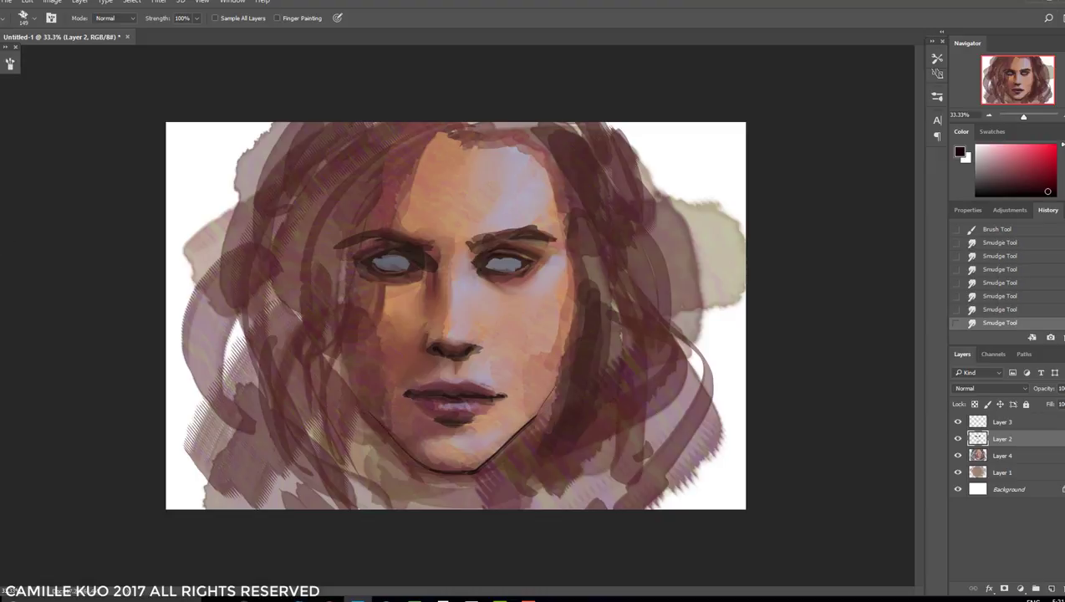
{"action": "left_click_drag", "start_coordinate": [571, 385], "coordinate": [552, 406]}
Paint a thin dark line beside the right cheek, then sampled skin-tone strokes along it on Layer 4
{"action": "key", "text": "b"}
{"action": "left_click_drag", "start_coordinate": [569, 205], "coordinate": [578, 306]}
{"action": "key", "text": "r"}
{"action": "key", "text": "b"}
{"action": "left_click", "coordinate": [573, 285], "text": "alt"}
{"action": "left_click", "coordinate": [1003, 455]}
{"action": "mouse_move", "coordinate": [579, 251]}
{"action": "left_mouse_down"}
{"action": "mouse_move", "coordinate": [577, 305]}
{"action": "mouse_move", "coordinate": [578, 267]}
{"action": "left_mouse_up"}
{"action": "left_click_drag", "start_coordinate": [579, 247], "coordinate": [589, 347]}
Smudge the hair over the right cheek with a larger tip
{"action": "right_click", "coordinate": [590, 280]}
{"action": "key", "text": "r"}
{"action": "left_click_drag", "start_coordinate": [589, 293], "coordinate": [598, 401]}
{"action": "right_click", "coordinate": [637, 284]}
{"action": "key", "text": "Escape"}
{"action": "key", "text": "b"}
{"action": "left_click", "coordinate": [606, 344], "text": "alt"}
On Layer 2, sample a darker plum and paint small strokes around the lips
{"action": "left_click", "coordinate": [1002, 439]}
{"action": "right_click", "coordinate": [585, 301]}
{"action": "key", "text": "Escape"}
{"action": "left_click", "coordinate": [436, 390], "text": "alt"}
{"action": "mouse_move", "coordinate": [422, 389]}
{"action": "left_mouse_down"}
{"action": "mouse_move", "coordinate": [485, 393]}
{"action": "mouse_move", "coordinate": [478, 408]}
{"action": "mouse_move", "coordinate": [485, 389]}
{"action": "left_mouse_up"}
{"action": "key", "text": "shift+b"}
{"action": "right_click", "coordinate": [495, 294]}
{"action": "key", "text": "Escape"}
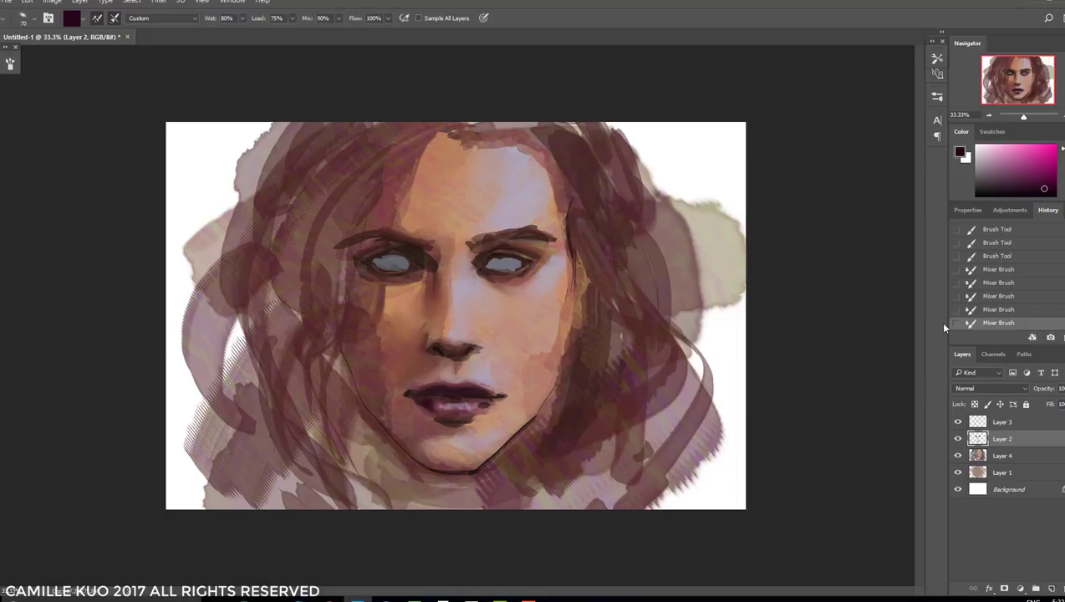
Blend lighter plum wet strokes over the lips and repaint the lower lip more smoothly
{"action": "key", "text": "ctrl+alt+z"}
{"action": "key", "text": "ctrl+alt+z"}
{"action": "left_click", "coordinate": [433, 390], "text": "alt"}
{"action": "mouse_move", "coordinate": [434, 390]}
{"action": "left_mouse_down"}
{"action": "mouse_move", "coordinate": [516, 401]}
{"action": "mouse_move", "coordinate": [438, 408]}
{"action": "left_mouse_up"}
{"action": "right_click", "coordinate": [496, 294]}
{"action": "key", "text": "Escape"}
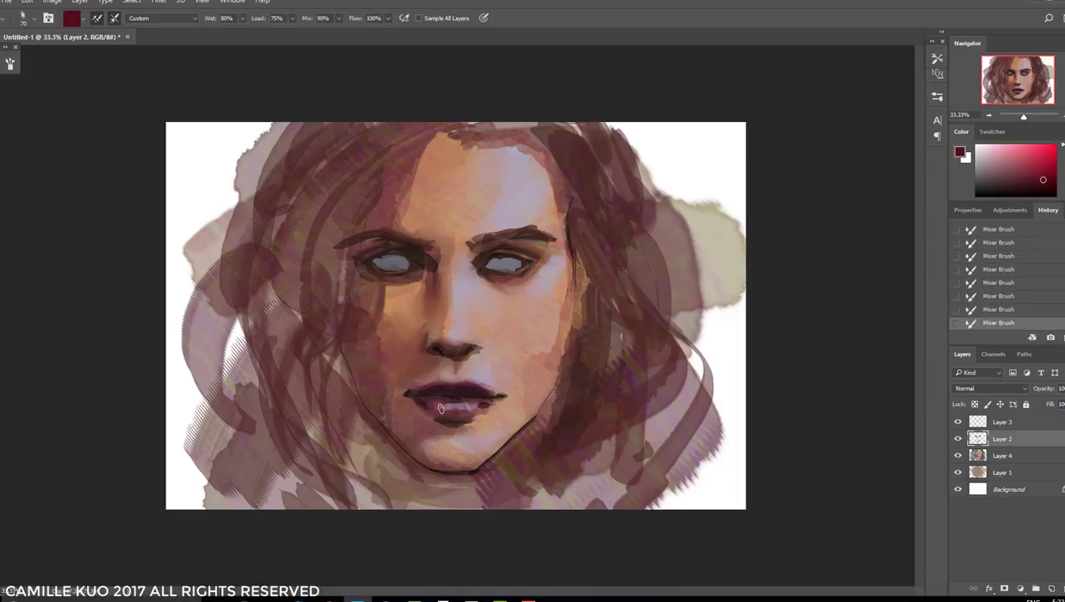
{"action": "left_click_drag", "start_coordinate": [435, 408], "coordinate": [472, 409]}
Try a brighter red, then step back and forth through the recent lip strokes
{"action": "left_click", "coordinate": [1053, 172]}
{"action": "key", "text": "ctrl+alt+z"}
{"action": "key", "text": "ctrl+alt+z"}
{"action": "key", "text": "ctrl+alt+z"}
{"action": "key", "text": "ctrl+alt+z"}
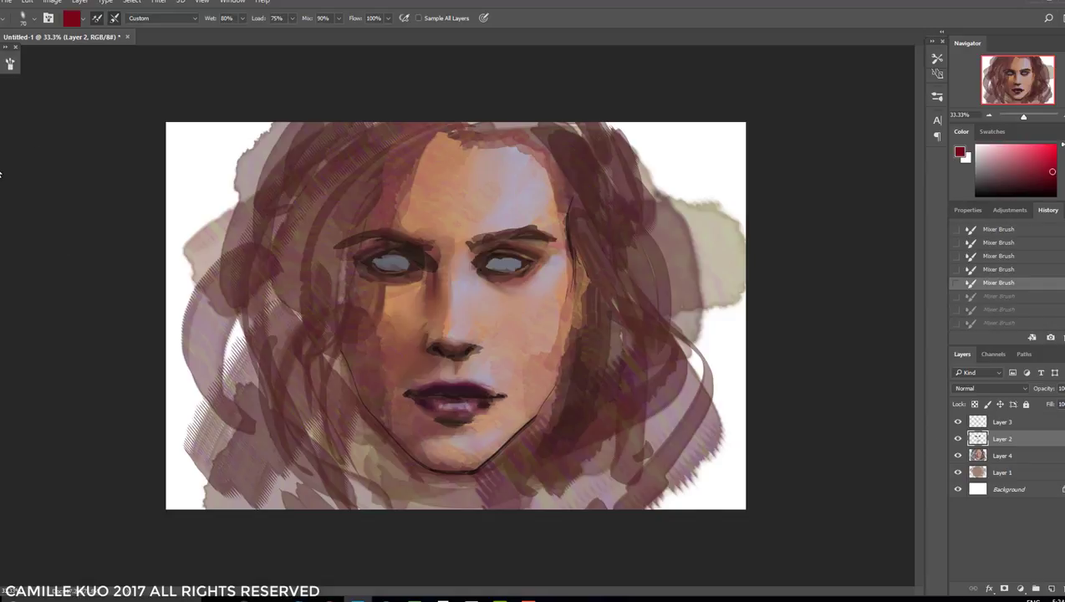
{"action": "key", "text": "b"}
{"action": "key", "text": "ctrl+alt+z"}
{"action": "key", "text": "ctrl+alt+z"}
{"action": "key", "text": "ctrl+alt+z"}
{"action": "key", "text": "ctrl+alt+z"}
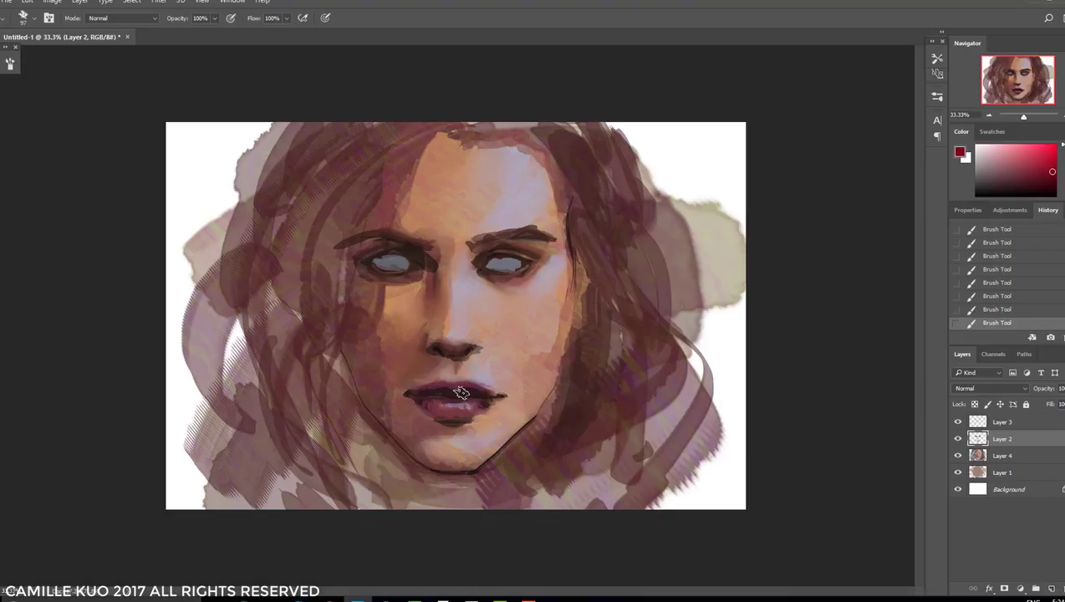
{"action": "key", "text": "shift+b"}
{"action": "key", "text": "ctrl+alt+z"}
{"action": "key", "text": "ctrl+alt+z"}
{"action": "key", "text": "ctrl+alt+z"}
{"action": "key", "text": "ctrl+shift+z"}
{"action": "key", "text": "ctrl+shift+z"}
{"action": "key", "text": "ctrl+shift+z"}
Dab wet paint on the lips, trying a flat horizontal and a small upright brush tip
{"action": "left_click_drag", "start_coordinate": [464, 390], "coordinate": [456, 392]}
{"action": "left_click_drag", "start_coordinate": [455, 389], "coordinate": [442, 391]}
{"action": "right_click", "coordinate": [505, 386]}
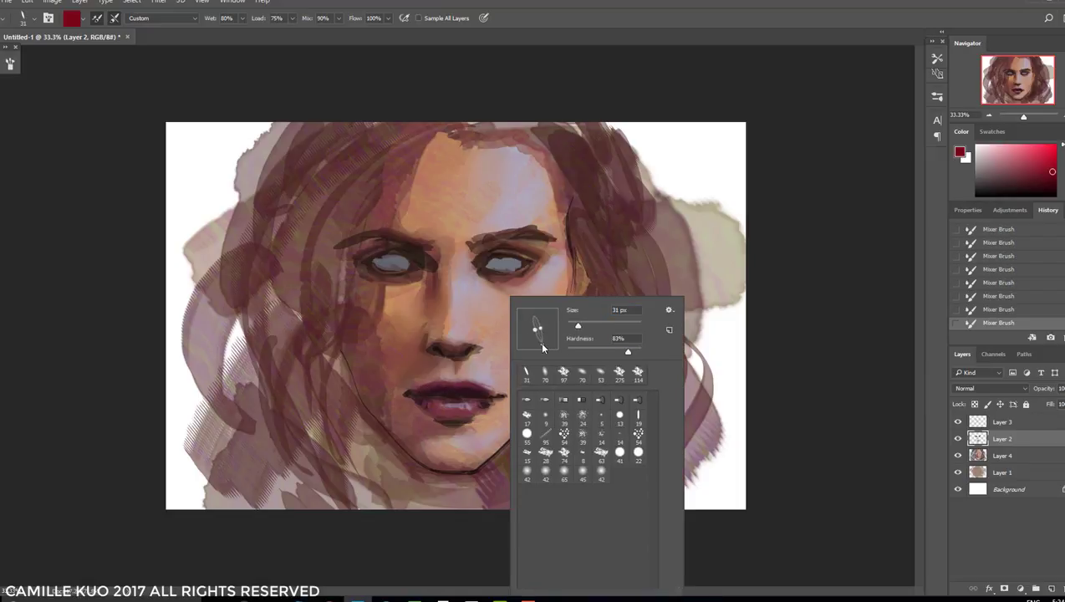
{"action": "left_click", "coordinate": [459, 388]}
{"action": "right_click", "coordinate": [448, 390]}
{"action": "left_click", "coordinate": [445, 390]}
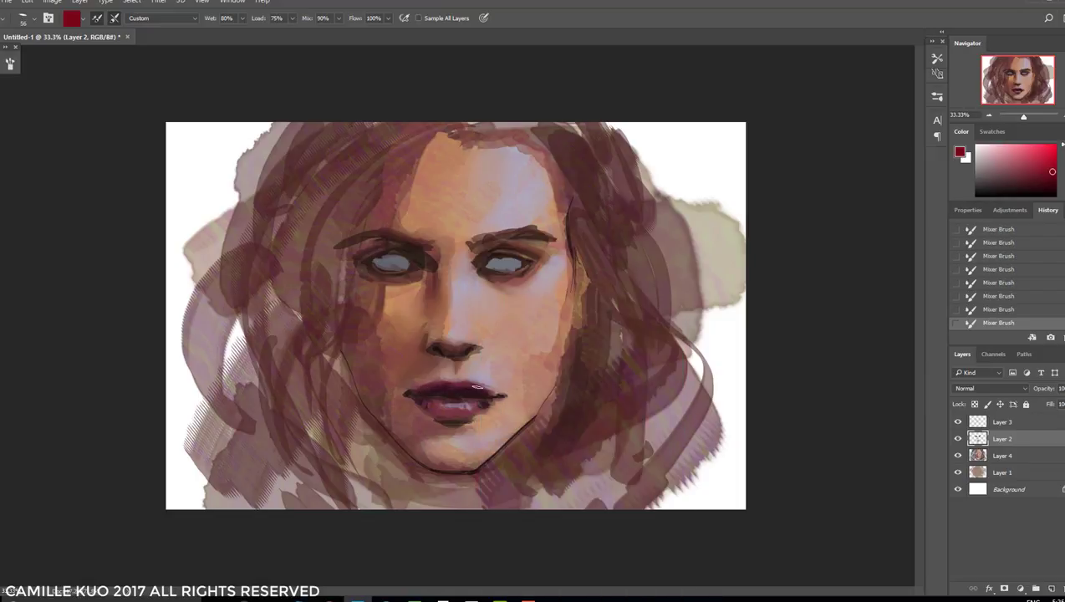
{"action": "right_click", "coordinate": [481, 409]}
{"action": "left_click", "coordinate": [537, 389]}
Paint a purple stroke on the lower lip and dab a highlight on it
{"action": "key", "text": "shift+b"}
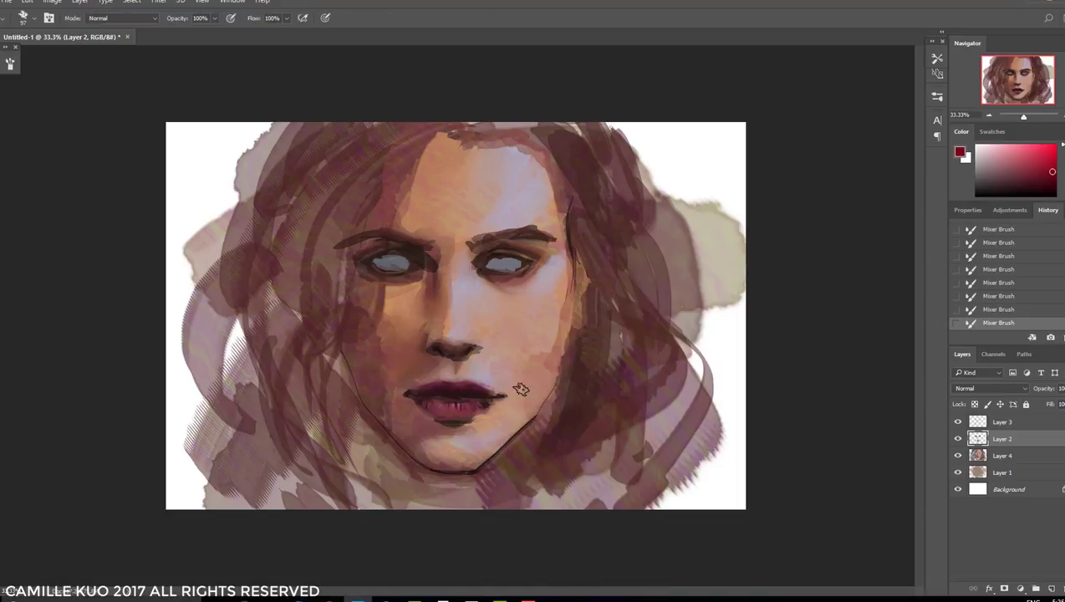
{"action": "right_click", "coordinate": [517, 381]}
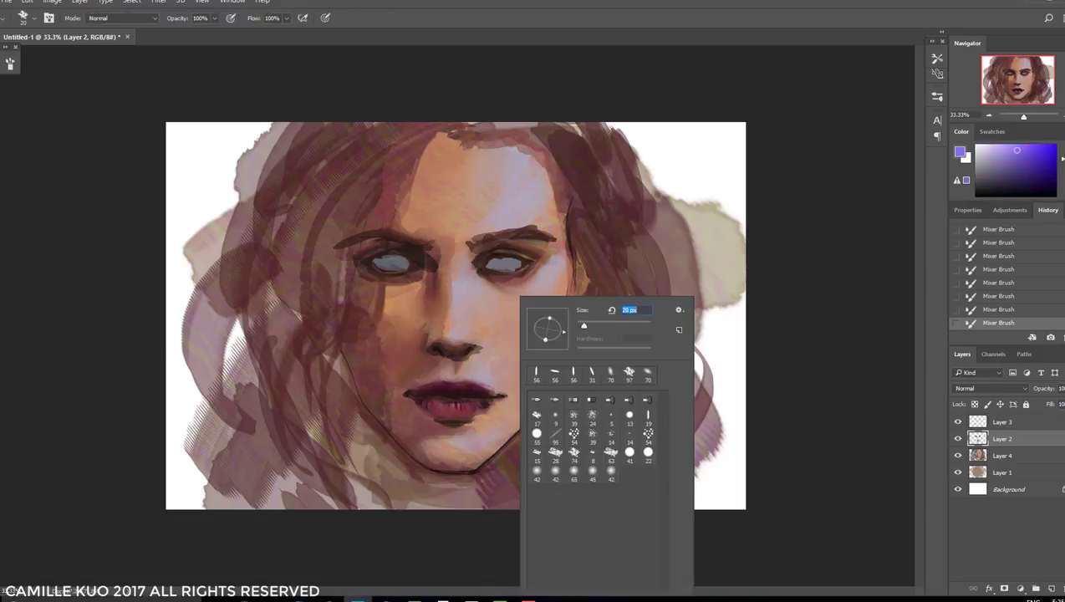
{"action": "key", "text": "Escape"}
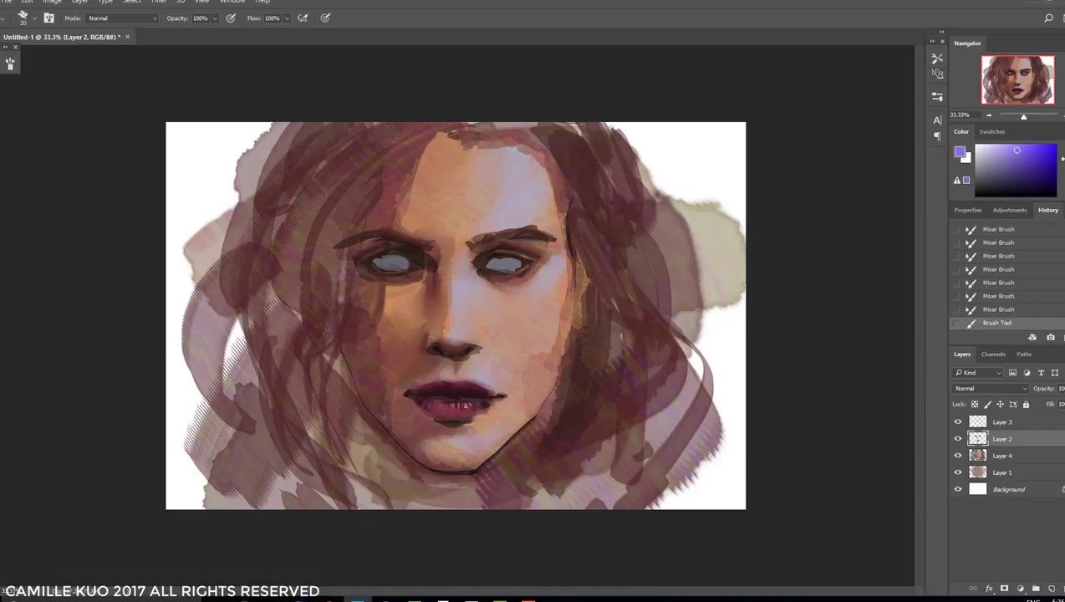
{"action": "left_click_drag", "start_coordinate": [469, 394], "coordinate": [450, 406]}
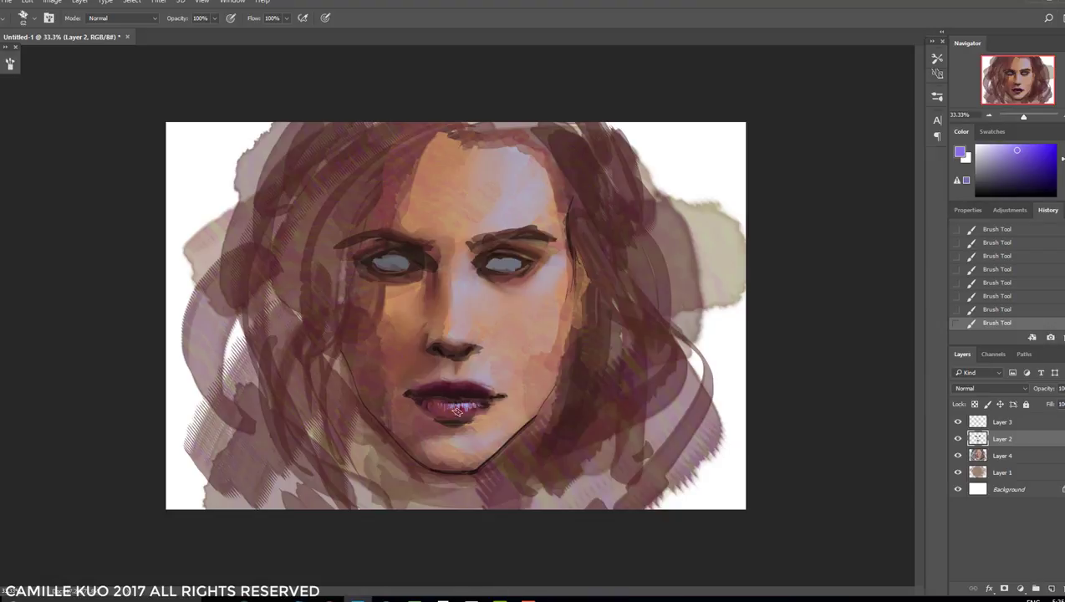
{"action": "key", "text": "shift+b"}
{"action": "right_click", "coordinate": [567, 351]}
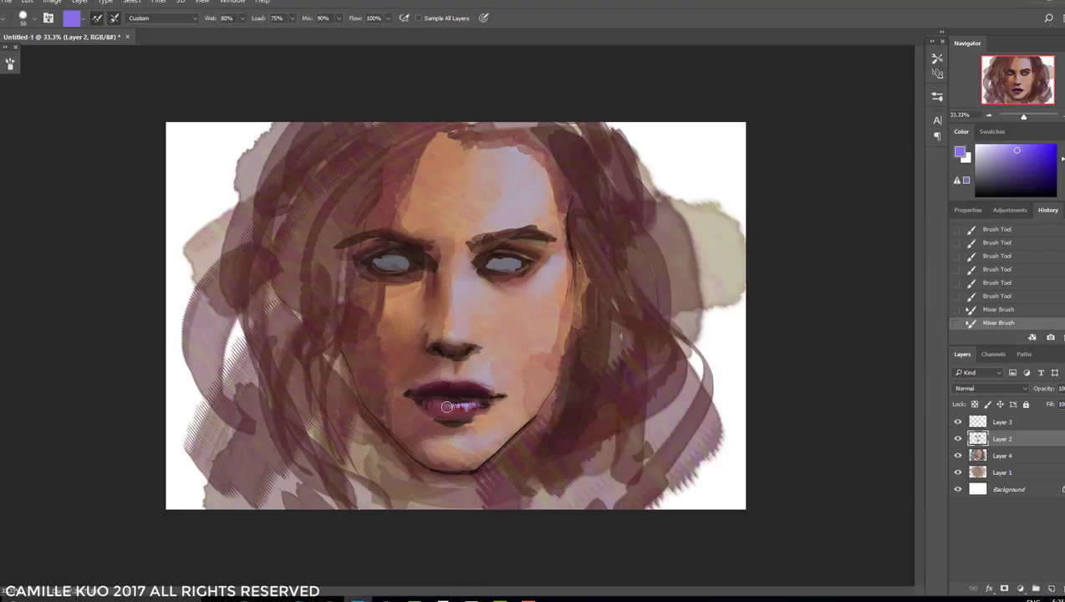
{"action": "key", "text": "b"}
{"action": "right_click", "coordinate": [484, 296]}
{"action": "left_click", "coordinate": [435, 410]}
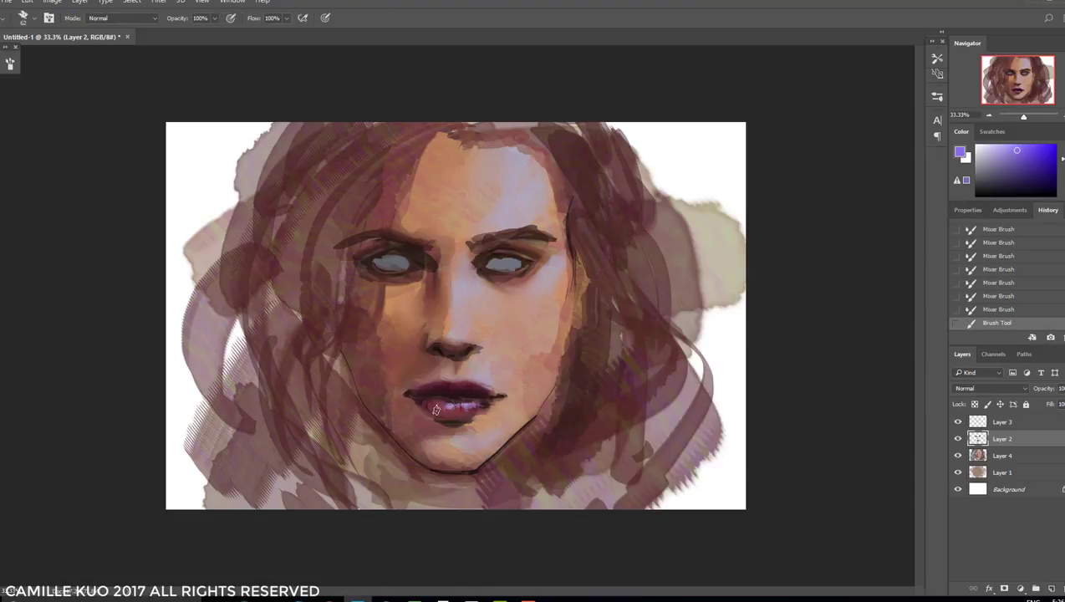
Lightly erase near the inner corner of the right eye
{"action": "key", "text": "e"}
{"action": "left_click_drag", "start_coordinate": [493, 268], "coordinate": [480, 275]}
{"action": "left_click_drag", "start_coordinate": [483, 272], "coordinate": [475, 275]}
{"action": "left_click_drag", "start_coordinate": [478, 275], "coordinate": [470, 278]}
Erase small bits around both eyes, toggling Layer 2 to compare, and lower eraser opacity to 26%
{"action": "left_click_drag", "start_coordinate": [476, 272], "coordinate": [487, 261]}
{"action": "mouse_move", "coordinate": [475, 265]}
{"action": "left_mouse_down"}
{"action": "mouse_move", "coordinate": [490, 256]}
{"action": "mouse_move", "coordinate": [484, 270]}
{"action": "left_mouse_up"}
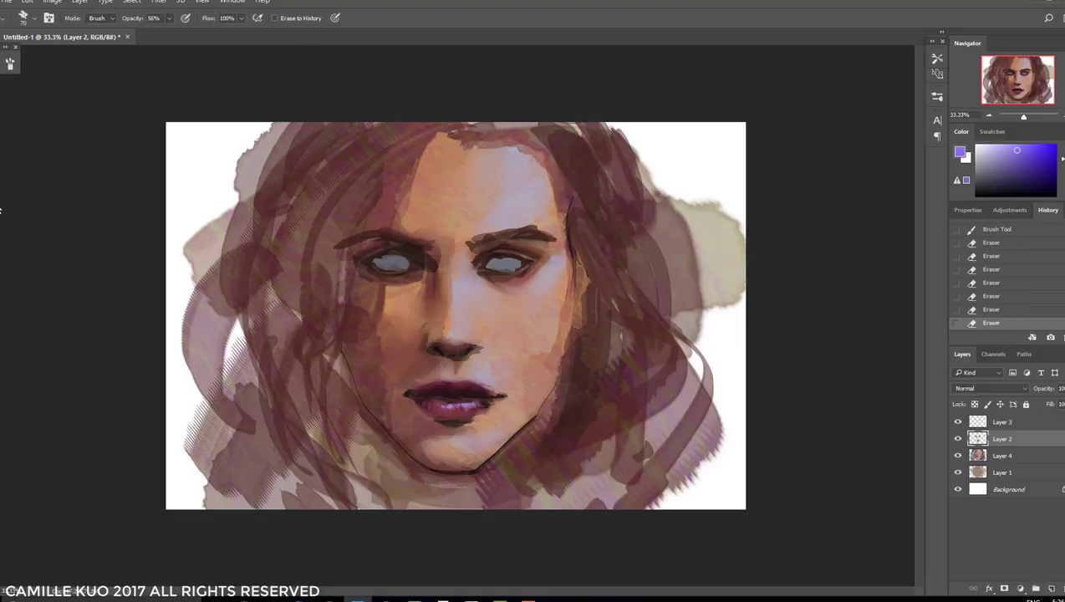
{"action": "left_click", "coordinate": [958, 438]}
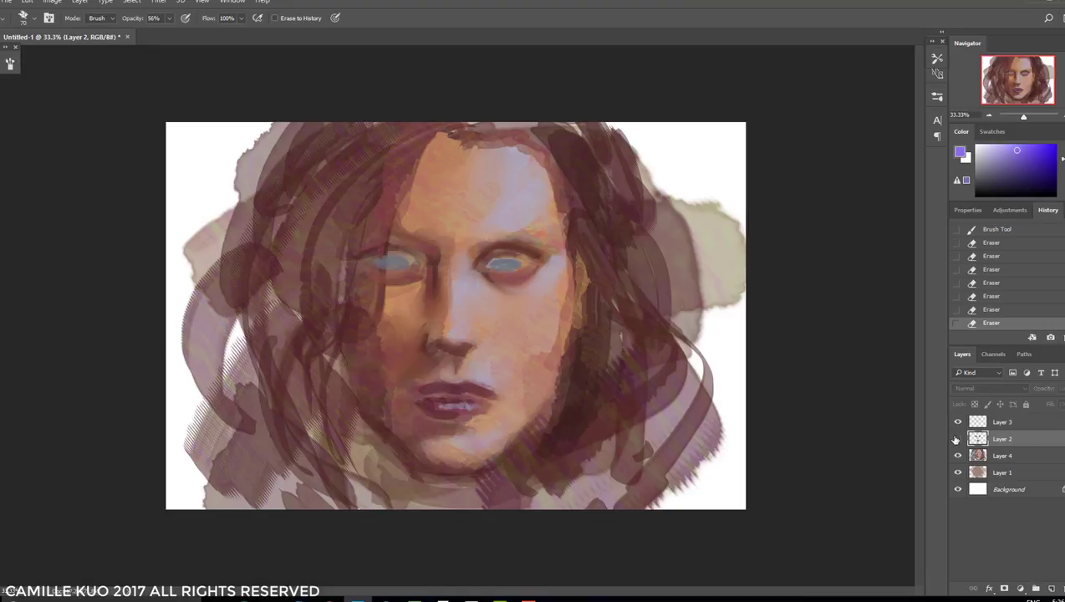
{"action": "left_click", "coordinate": [958, 439]}
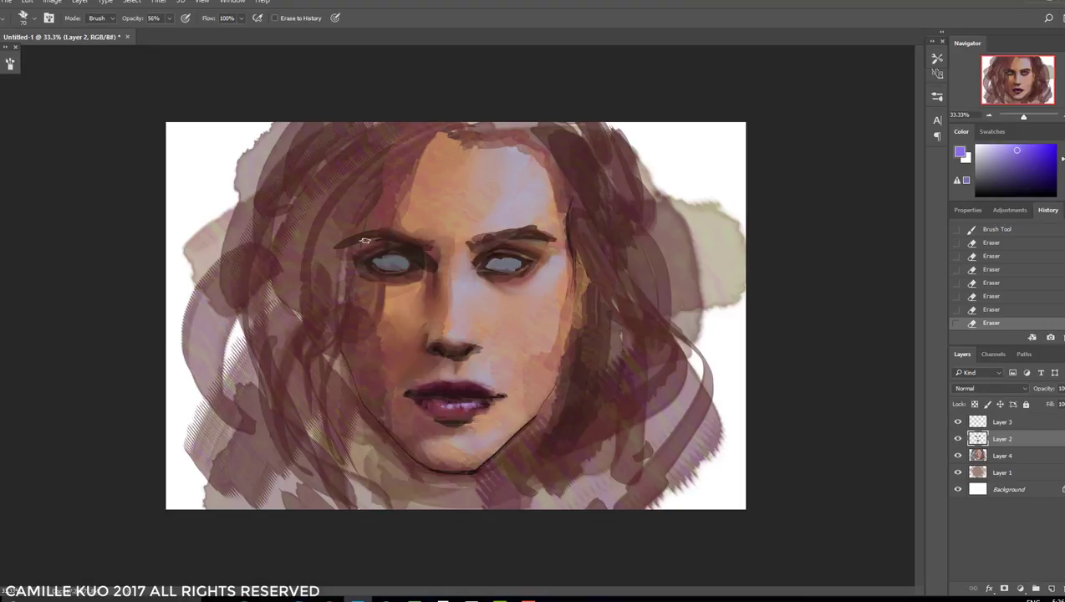
{"action": "left_click_drag", "start_coordinate": [409, 256], "coordinate": [417, 263]}
{"action": "key", "text": "ctrl+z"}
{"action": "key", "text": "2"}
{"action": "key", "text": "6"}
{"action": "key", "text": "ctrl+z"}
On Layer 4, paint small strokes near the right eye
{"action": "left_click", "coordinate": [1001, 455]}
{"action": "right_click", "coordinate": [535, 279]}
{"action": "key", "text": "b"}
{"action": "left_click", "coordinate": [455, 393], "text": "alt"}
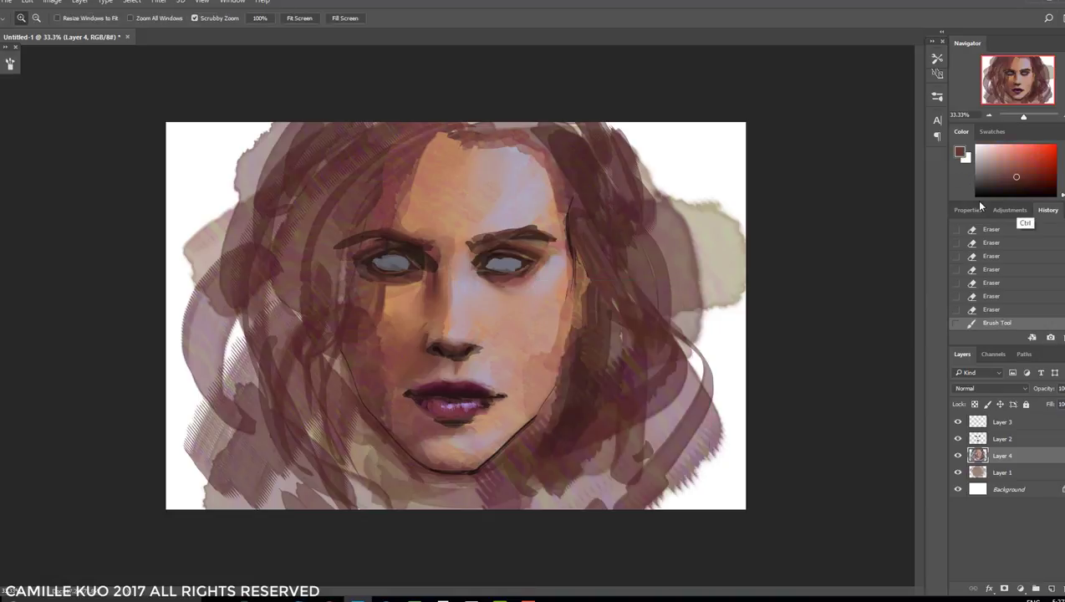
{"action": "left_click_drag", "start_coordinate": [518, 281], "coordinate": [505, 282]}
{"action": "key", "text": "ctrl+z"}
{"action": "key", "text": "ctrl+z"}
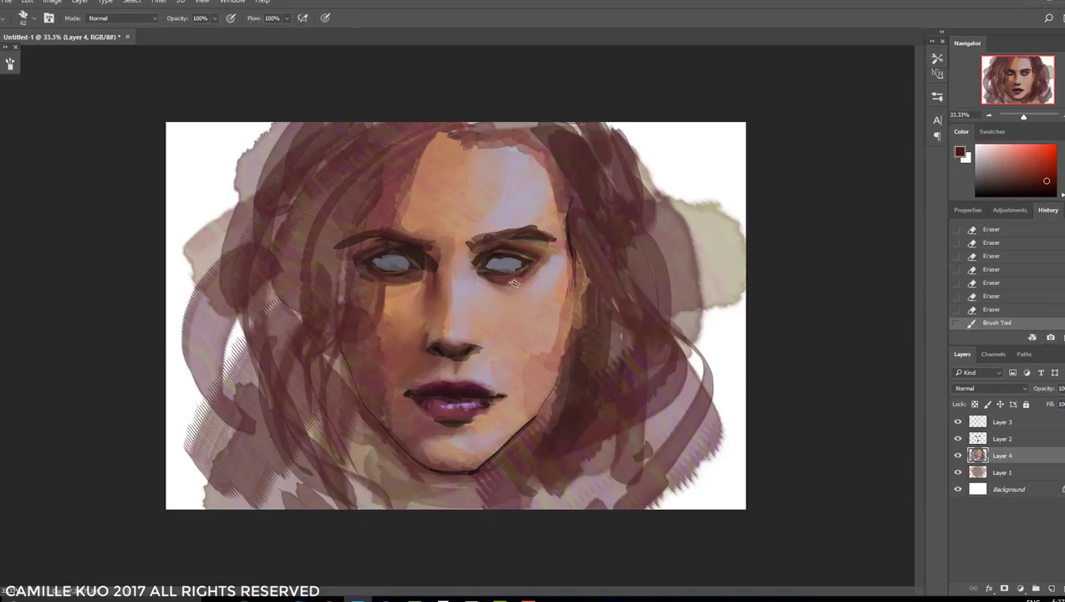
Smudge beside the right eye and around the mouth
{"action": "key", "text": "r"}
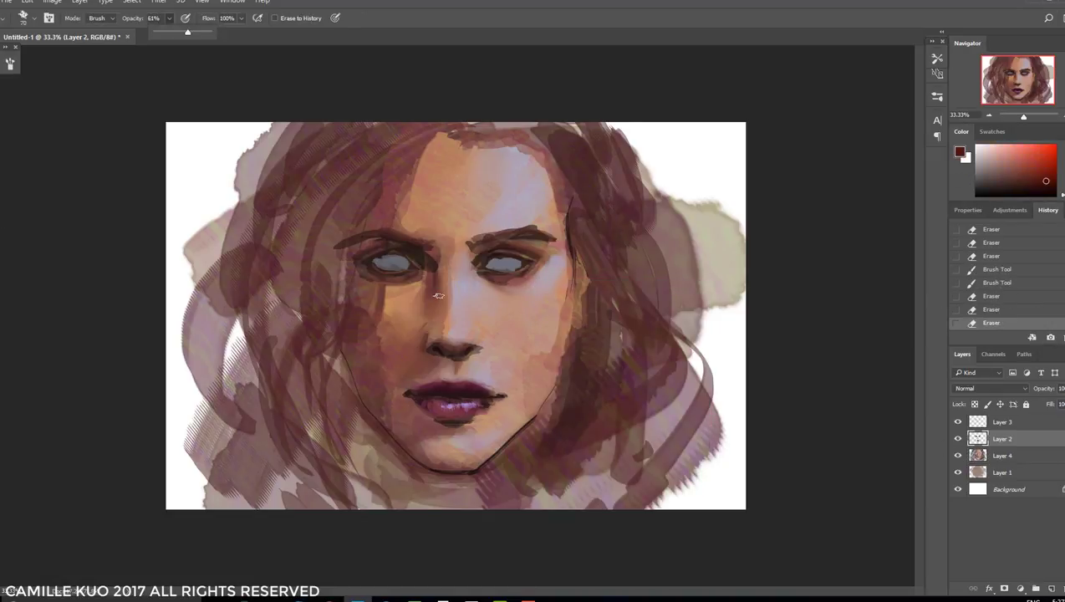
{"action": "mouse_move", "coordinate": [510, 278]}
{"action": "left_mouse_down"}
{"action": "mouse_move", "coordinate": [525, 285]}
{"action": "mouse_move", "coordinate": [502, 278]}
{"action": "mouse_move", "coordinate": [527, 268]}
{"action": "mouse_move", "coordinate": [535, 276]}
{"action": "left_mouse_up"}
{"action": "right_click", "coordinate": [524, 284]}
{"action": "key", "text": "Escape"}
{"action": "key", "text": "ctrl+z"}
{"action": "key", "text": "alt+]"}
{"action": "mouse_move", "coordinate": [420, 360]}
{"action": "left_mouse_down"}
{"action": "mouse_move", "coordinate": [454, 398]}
{"action": "mouse_move", "coordinate": [418, 391]}
{"action": "left_mouse_up"}
{"action": "right_click", "coordinate": [512, 364]}
{"action": "key", "text": "Escape"}
Dab light blue on the nose and above the upper lip
{"action": "key", "text": "b"}
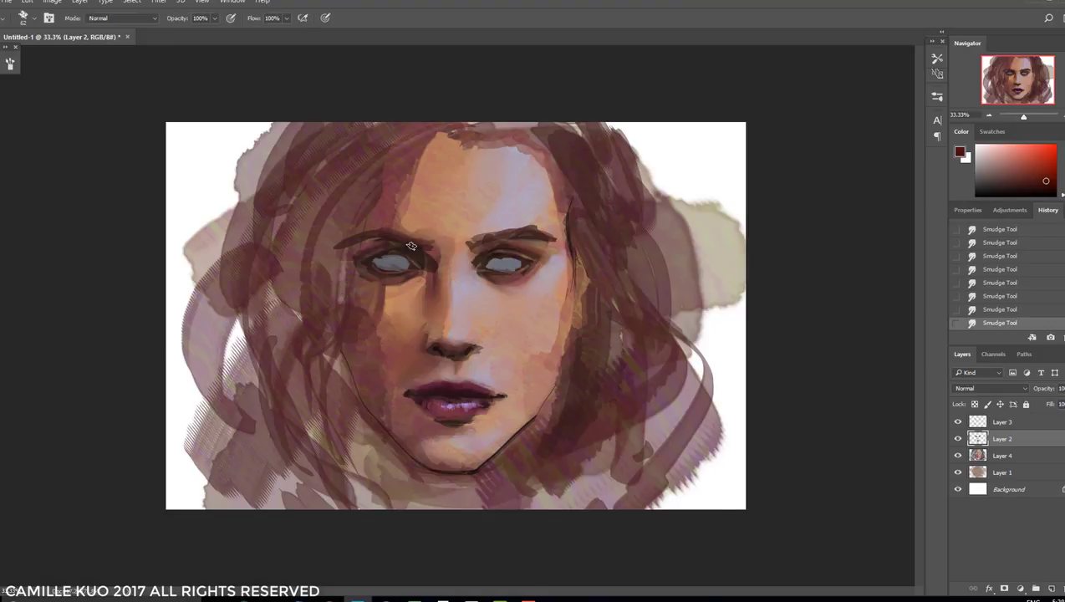
{"action": "left_click", "coordinate": [395, 262], "text": "alt"}
{"action": "left_click_drag", "start_coordinate": [462, 376], "coordinate": [468, 379]}
{"action": "mouse_move", "coordinate": [470, 378]}
{"action": "left_mouse_down"}
{"action": "mouse_move", "coordinate": [478, 383]}
{"action": "mouse_move", "coordinate": [461, 381]}
{"action": "left_mouse_up"}
{"action": "left_click_drag", "start_coordinate": [462, 319], "coordinate": [465, 327]}
{"action": "left_click_drag", "start_coordinate": [456, 332], "coordinate": [462, 334]}
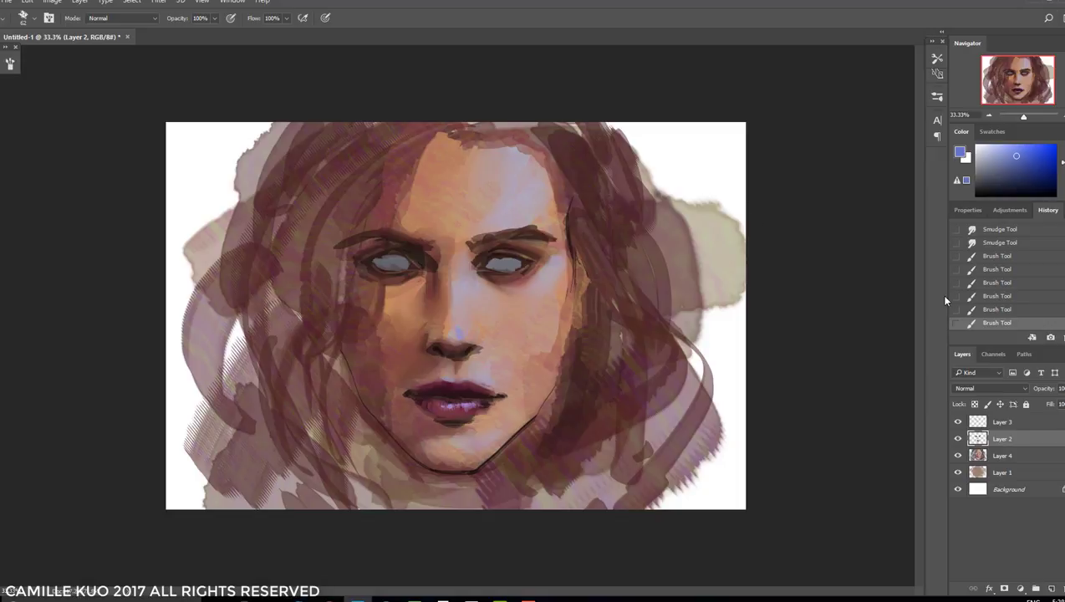
{"action": "left_click", "coordinate": [996, 297]}
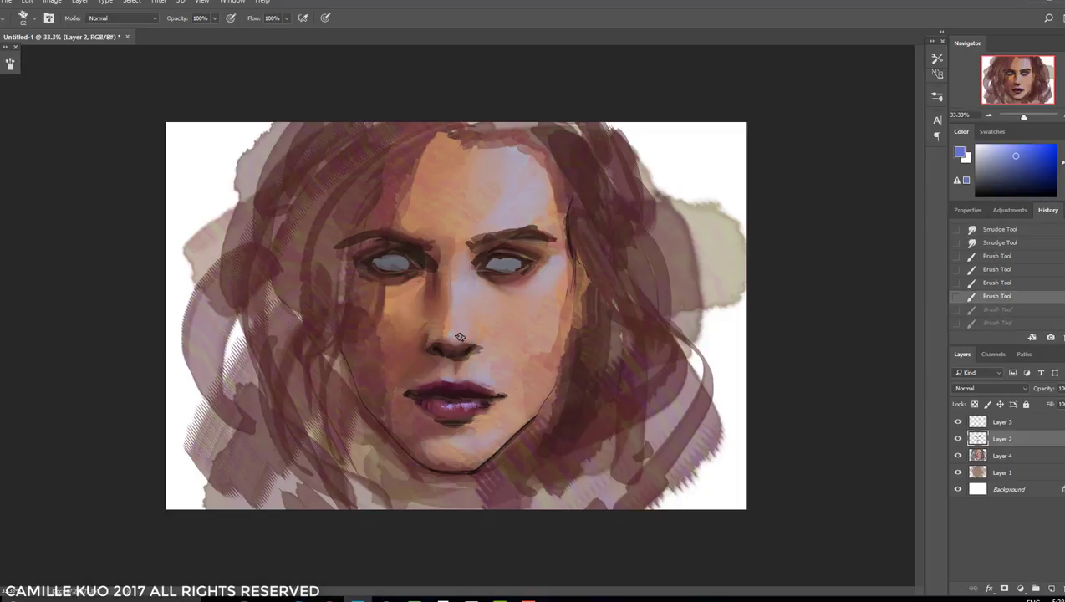
Paint small strokes on the nose tip and bridge, then revert to an earlier History state
{"action": "left_click", "coordinate": [459, 337]}
{"action": "left_click_drag", "start_coordinate": [453, 334], "coordinate": [459, 313]}
{"action": "left_click_drag", "start_coordinate": [455, 324], "coordinate": [454, 310]}
{"action": "right_click", "coordinate": [514, 324]}
{"action": "left_click", "coordinate": [941, 327]}
{"action": "left_click", "coordinate": [1003, 284]}
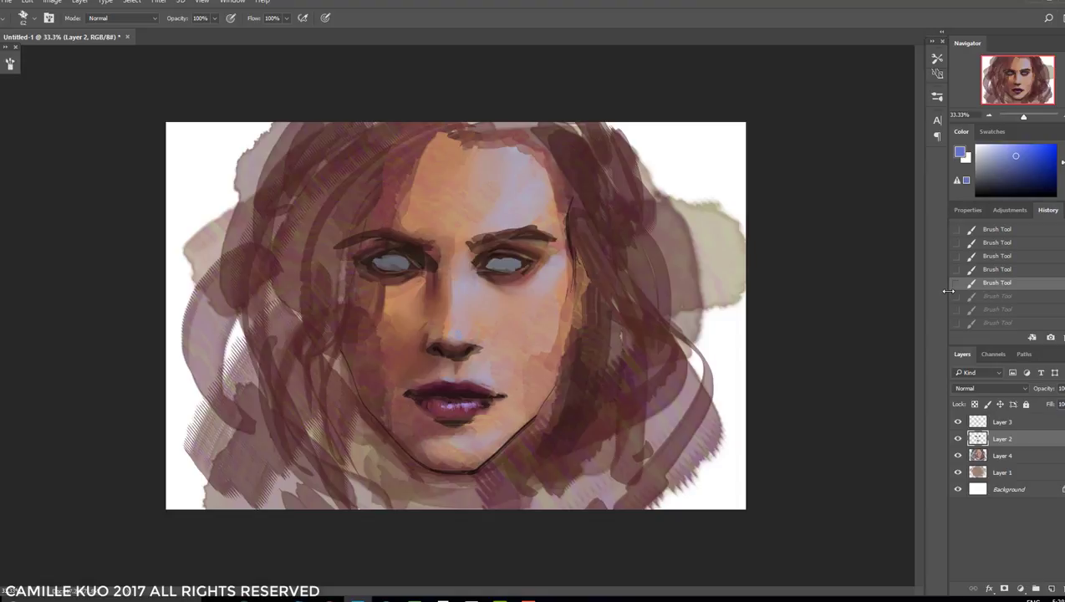
{"action": "left_click", "coordinate": [1000, 256]}
{"action": "left_click", "coordinate": [1006, 242]}
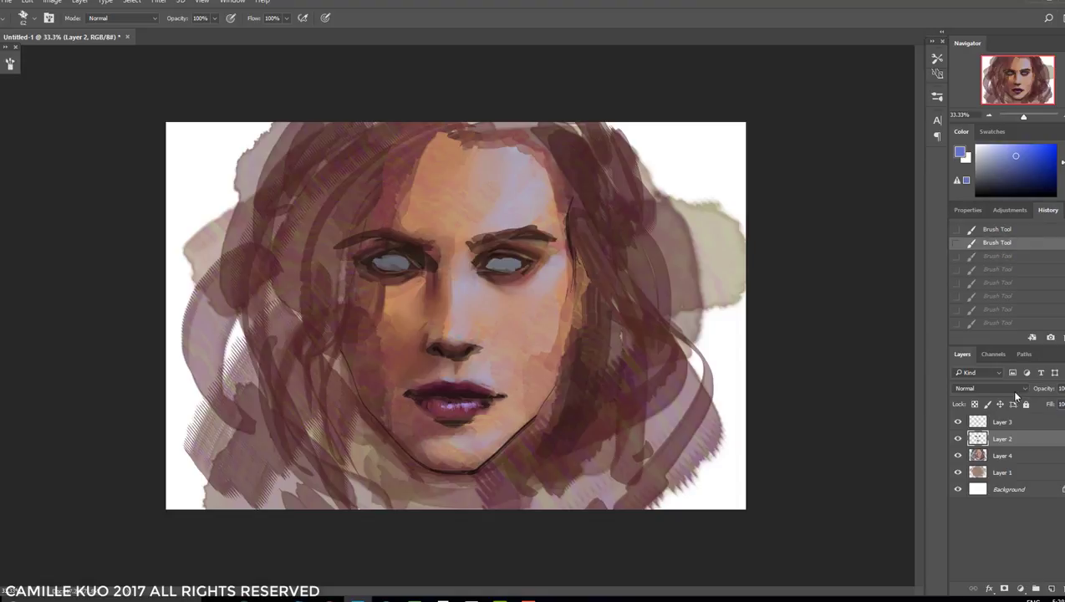
Turn off Shape Dynamics, enable Transfer, and dab paint around the lips and chin at 47% opacity
{"action": "key", "text": "alt+bracketleft"}
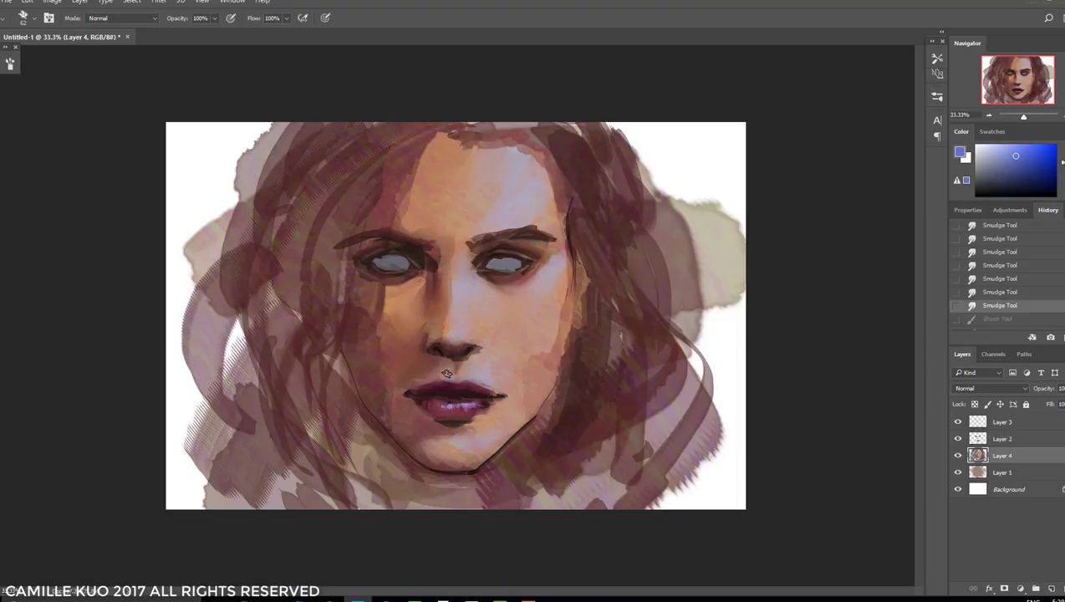
{"action": "left_click", "coordinate": [500, 377]}
{"action": "key", "text": "F5"}
{"action": "left_click", "coordinate": [32, 107]}
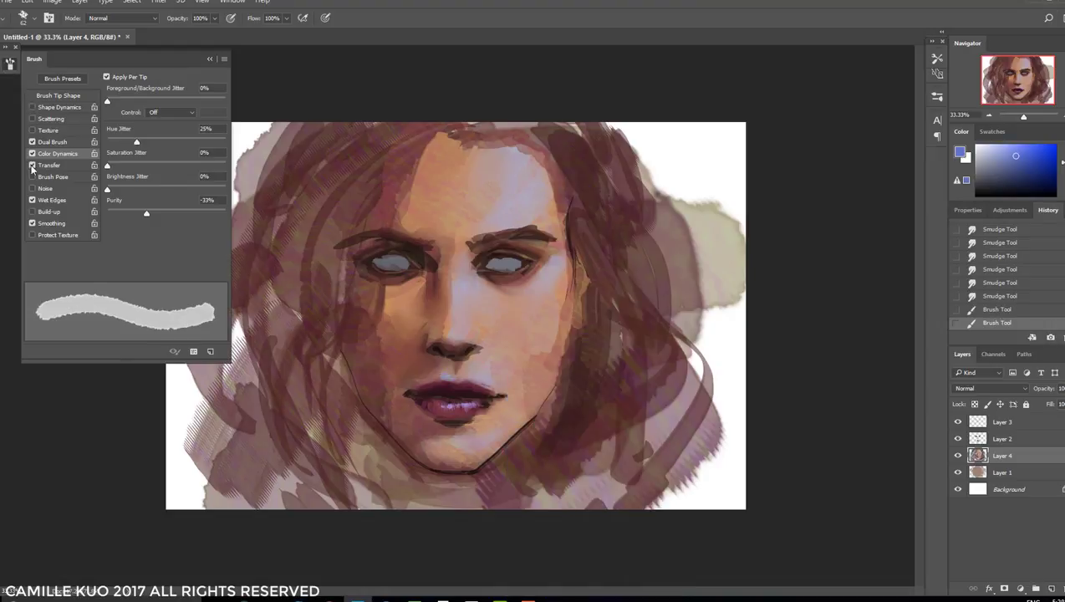
{"action": "left_click", "coordinate": [51, 170]}
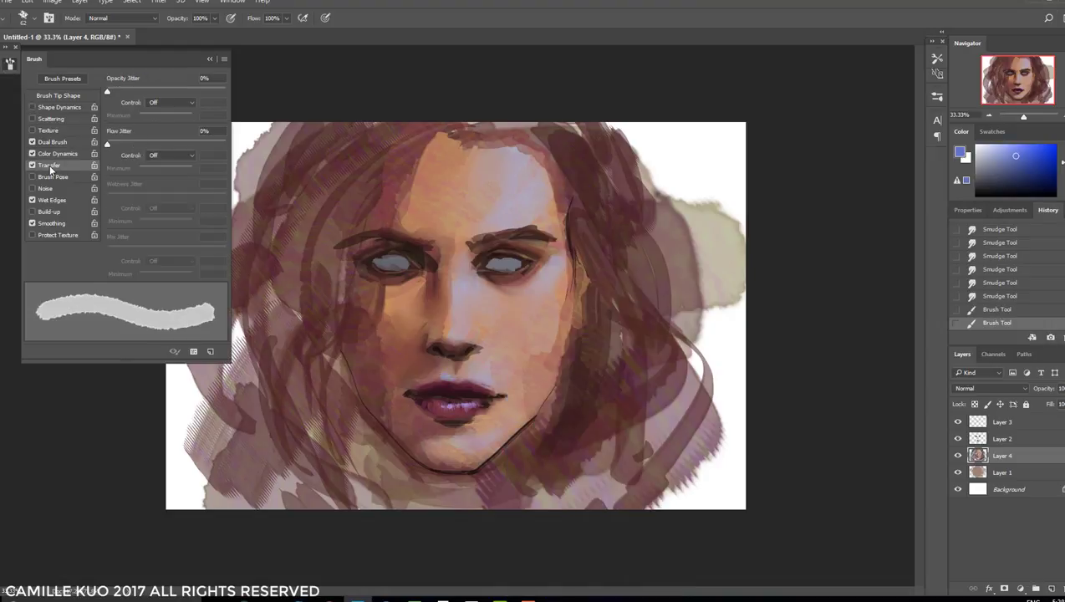
{"action": "left_click", "coordinate": [449, 372]}
{"action": "left_click", "coordinate": [481, 377]}
{"action": "key", "text": "4"}
{"action": "key", "text": "7"}
{"action": "left_click", "coordinate": [465, 378]}
Dab paint around the chin and nose, then enlarge the brush to 168 px
{"action": "left_click", "coordinate": [470, 376]}
{"action": "left_click", "coordinate": [486, 385]}
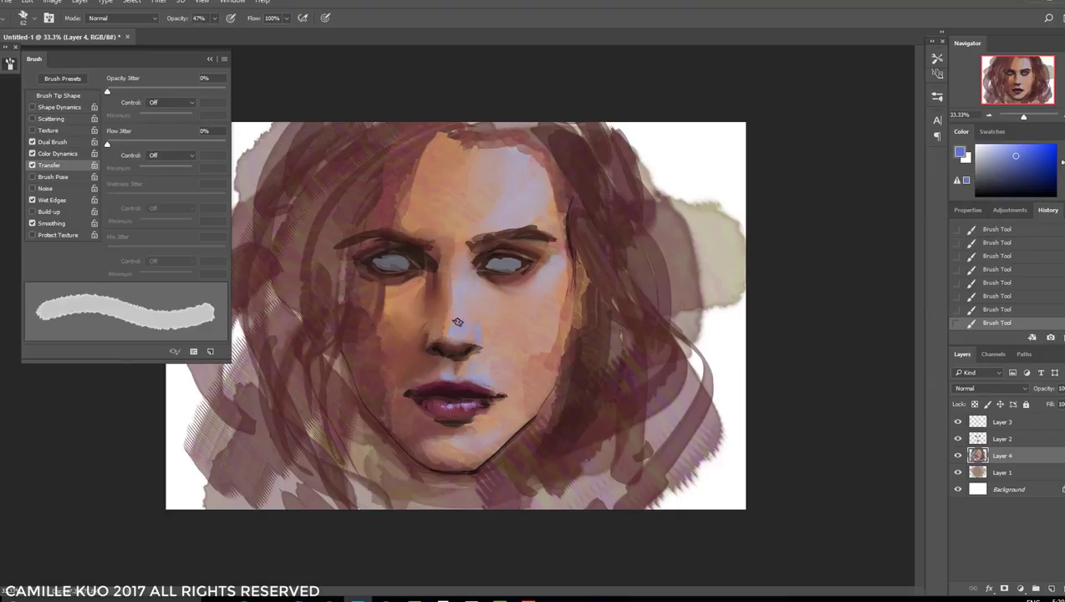
{"action": "right_click", "coordinate": [525, 289]}
{"action": "key", "text": "Escape"}
{"action": "key", "text": "bracketright"}
{"action": "key", "text": "bracketright"}
{"action": "key", "text": "bracketright"}
Shrink the brush to 53 px, sample a dark navy and move to Layer 3
{"action": "right_click", "coordinate": [501, 255]}
{"action": "key", "text": "bracketleft"}
{"action": "key", "text": "bracketleft"}
{"action": "key", "text": "bracketleft"}
{"action": "key", "text": "Escape"}
{"action": "key", "text": "alt+bracketright"}
{"action": "left_click", "coordinate": [494, 267], "text": "alt"}
{"action": "key", "text": "alt+bracketright"}
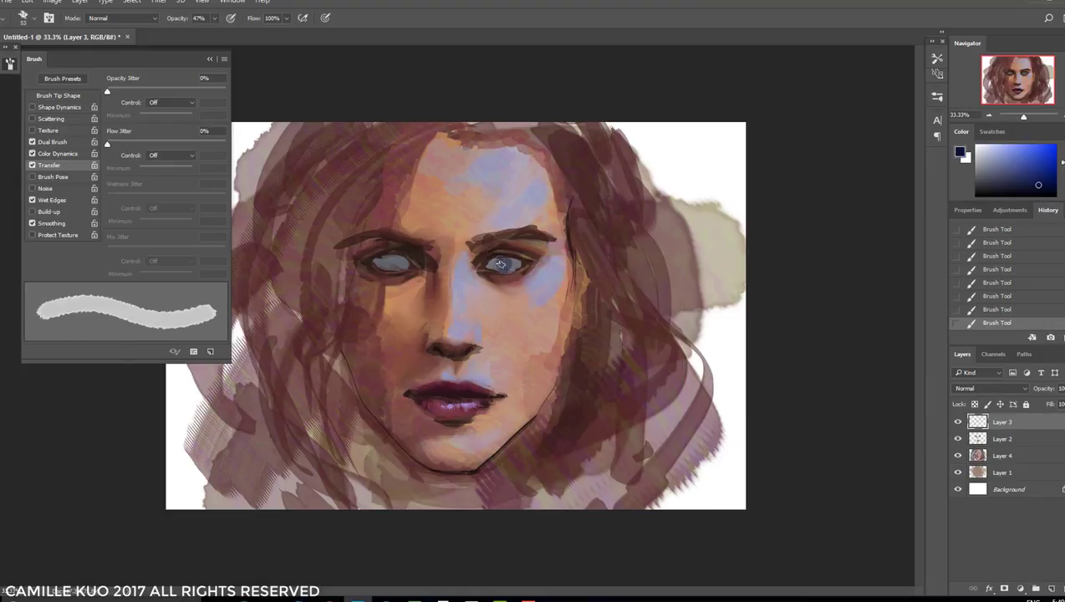
Adjust the brush size and sample a dark colour from the painting
{"action": "right_click", "coordinate": [520, 266]}
{"action": "key", "text": "bracketleft"}
{"action": "key", "text": "bracketleft"}
{"action": "key", "text": "Escape"}
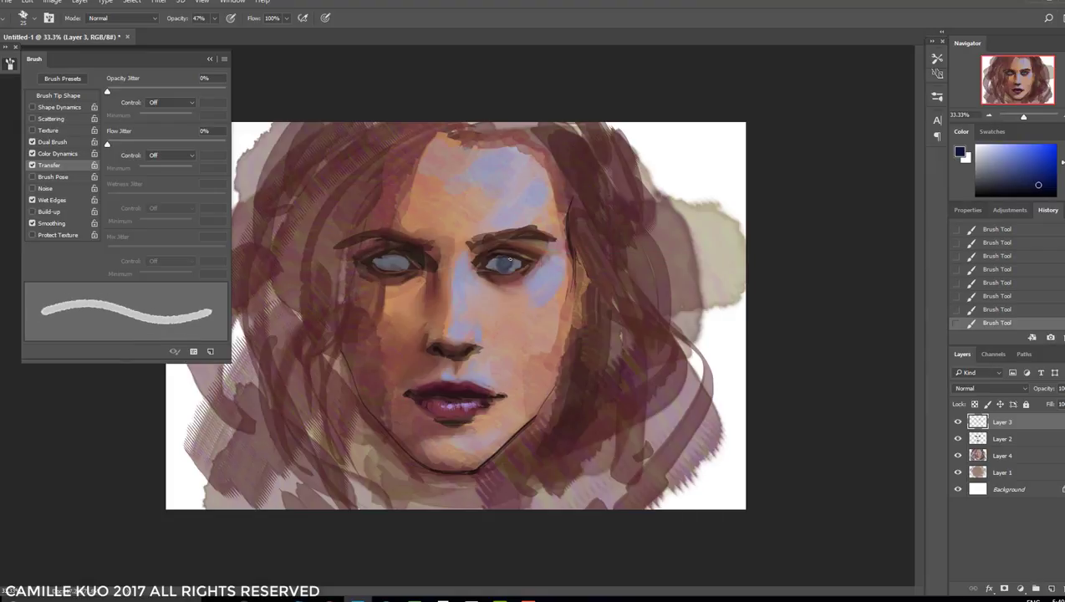
{"action": "right_click", "coordinate": [387, 264]}
{"action": "key", "text": "bracketright"}
{"action": "key", "text": "Escape"}
{"action": "left_click", "coordinate": [569, 260], "text": "alt"}
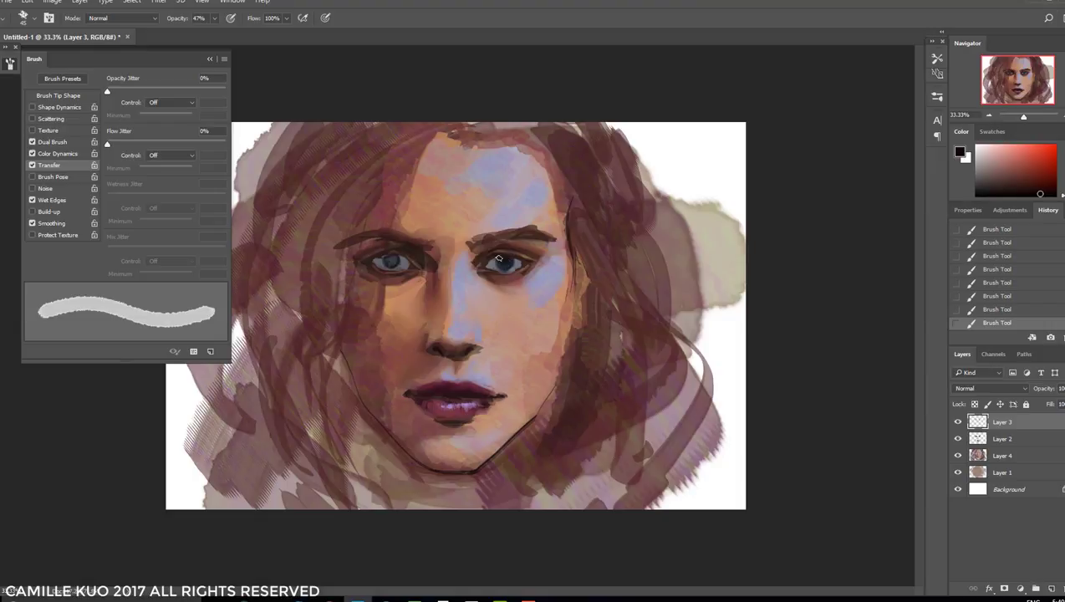
Resize the brush and sample the eye's dark blue and near-black around the right eye
{"action": "right_click", "coordinate": [433, 259]}
{"action": "key", "text": "bracketleft"}
{"action": "key", "text": "Escape"}
{"action": "left_click", "coordinate": [500, 264], "text": "alt"}
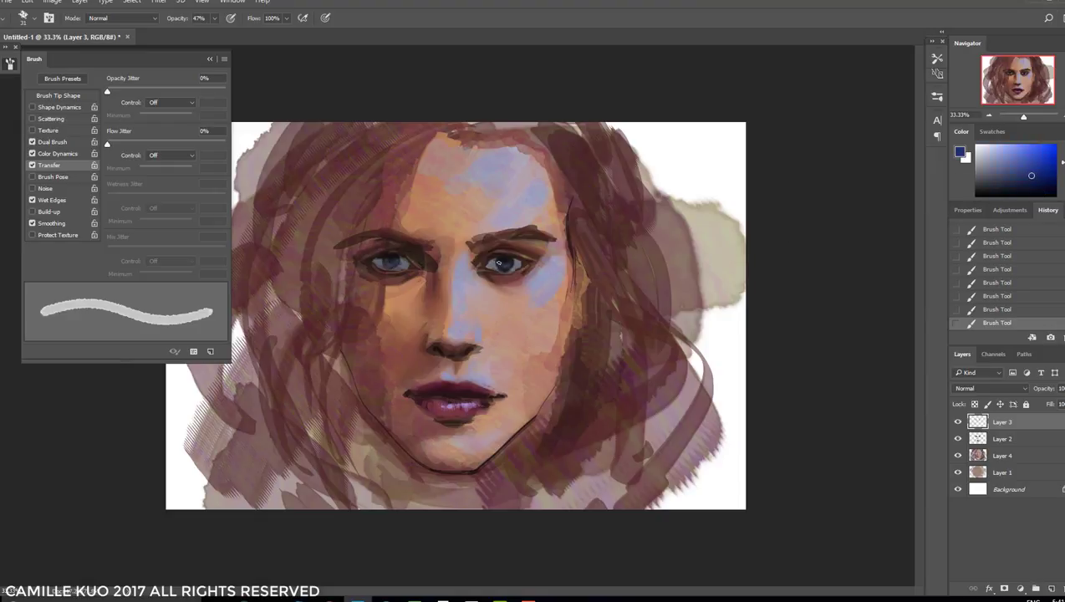
{"action": "left_click", "coordinate": [495, 261], "text": "alt"}
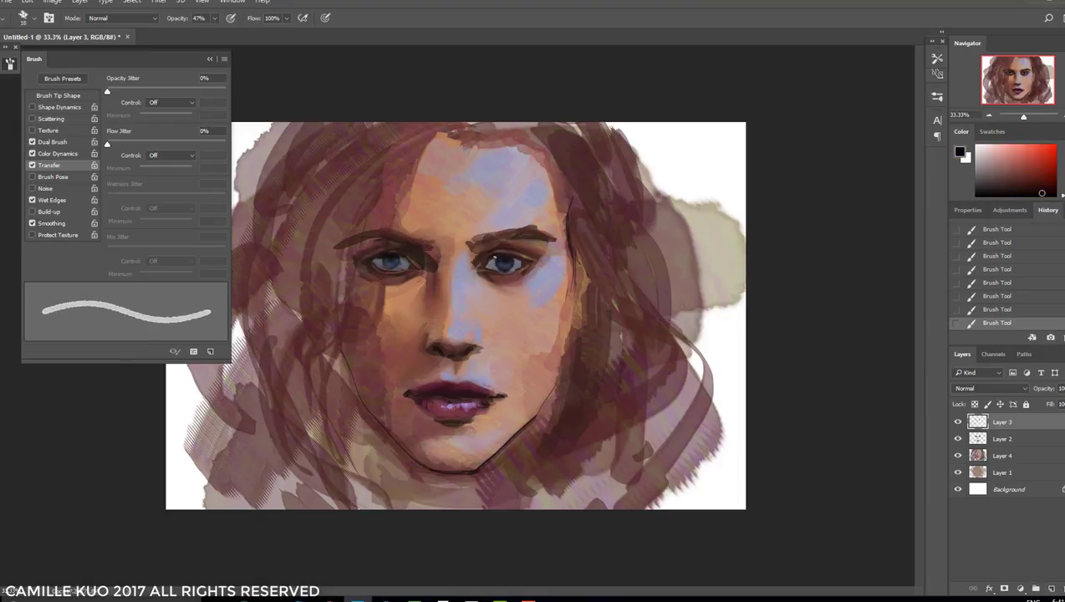
Thicken the brush and pick a dark navy blue in the colour panel
{"action": "right_click", "coordinate": [495, 260]}
{"action": "key", "text": "bracketright"}
{"action": "key", "text": "Escape"}
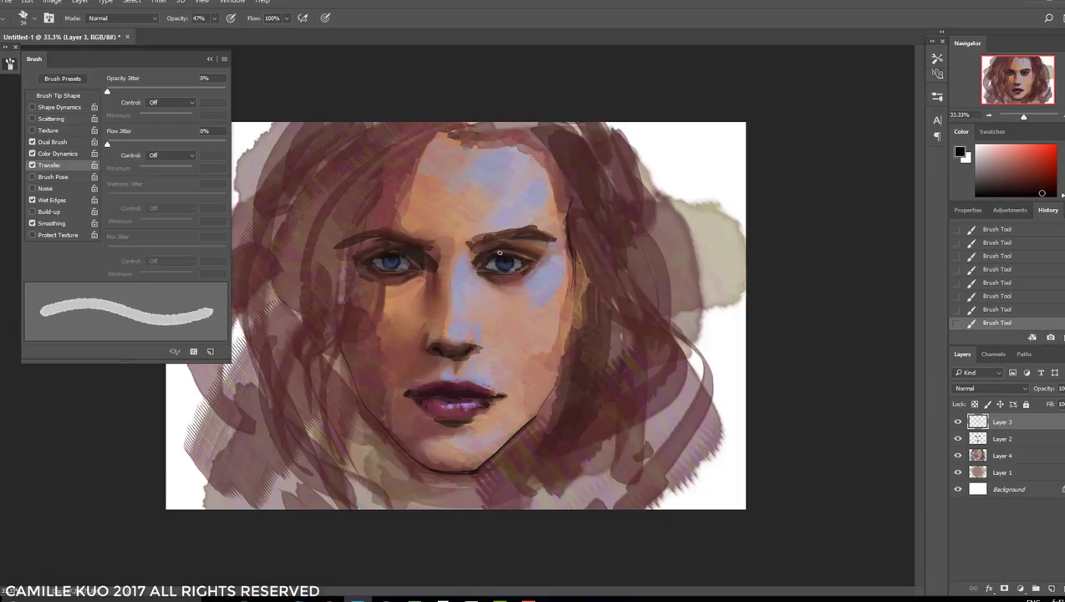
{"action": "left_click", "coordinate": [1062, 158]}
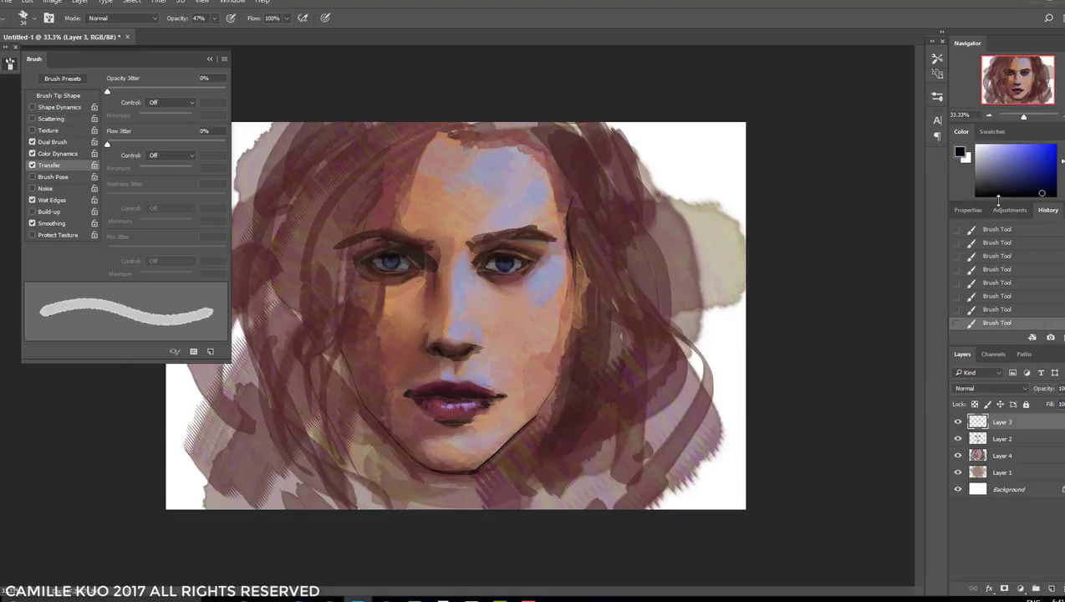
{"action": "left_click", "coordinate": [1051, 181]}
Toggle Layer 3 to compare the eyes and reduce the brush to 18 px
{"action": "left_click", "coordinate": [958, 422]}
{"action": "left_click", "coordinate": [958, 422]}
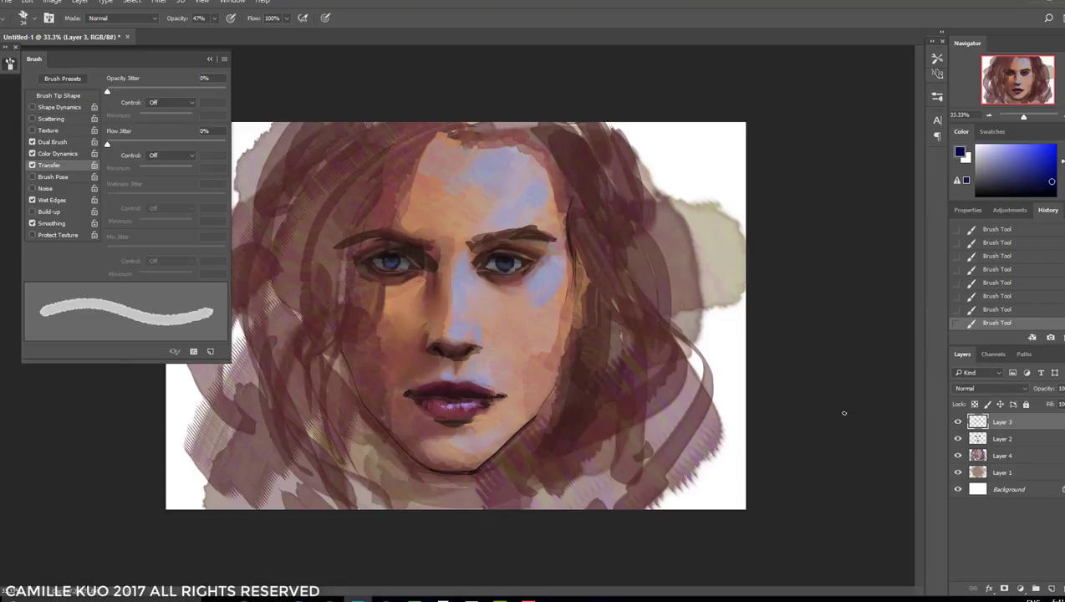
{"action": "right_click", "coordinate": [512, 272]}
{"action": "left_click_drag", "start_coordinate": [579, 298], "coordinate": [573, 299]}
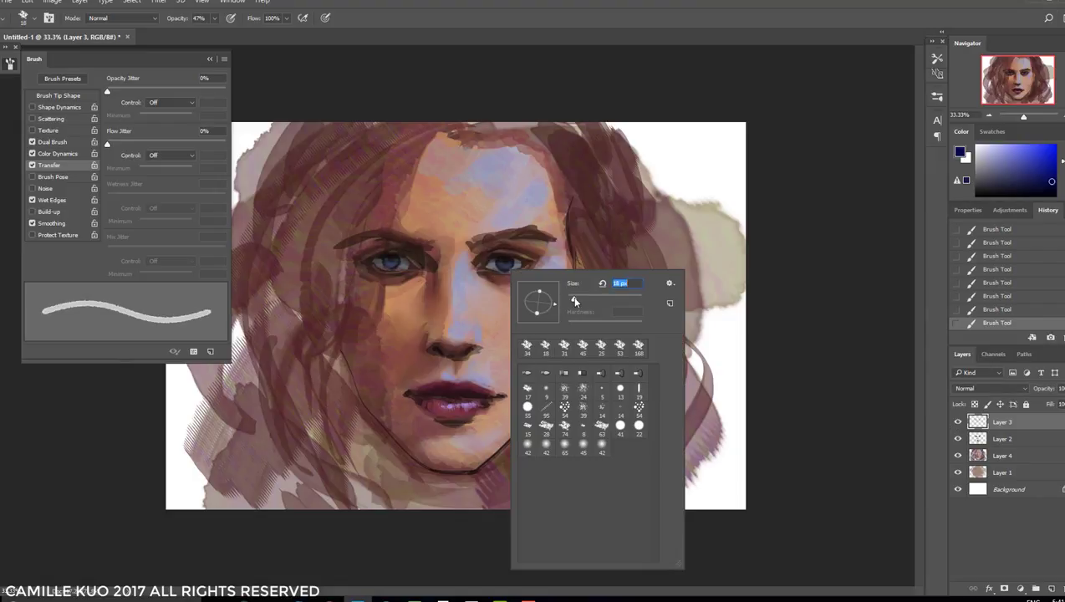
{"action": "left_click", "coordinate": [942, 469]}
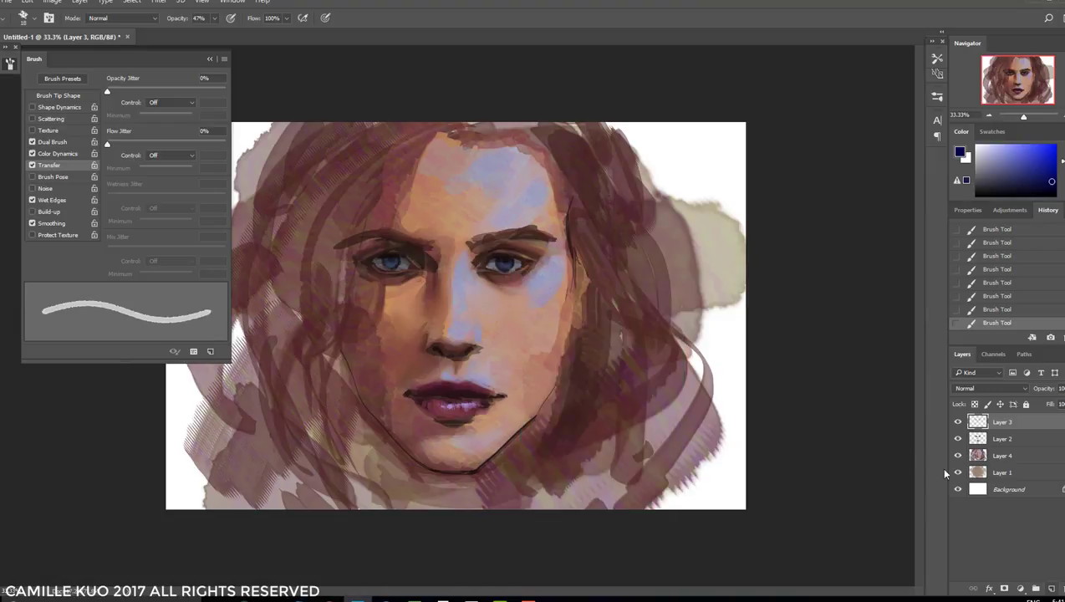
Create a new layer, try a 100%-opacity stroke across the face, then undo it on Layer 4
{"action": "key", "text": "ctrl+shift+alt+n"}
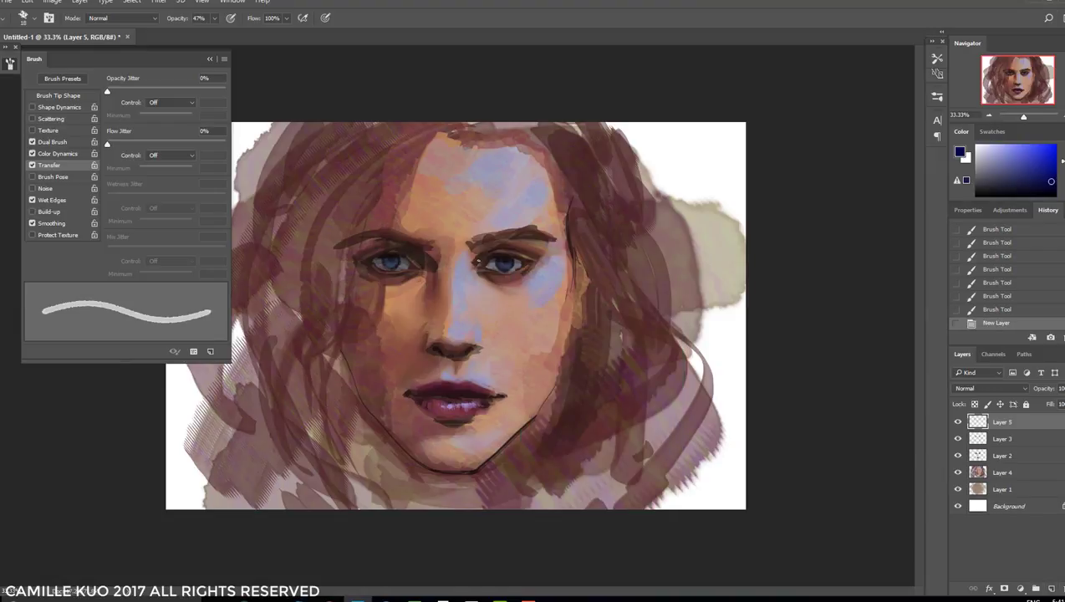
{"action": "key", "text": "0"}
{"action": "left_click", "coordinate": [504, 251], "text": "alt"}
{"action": "left_click_drag", "start_coordinate": [504, 251], "coordinate": [478, 352]}
{"action": "left_click", "coordinate": [1001, 472]}
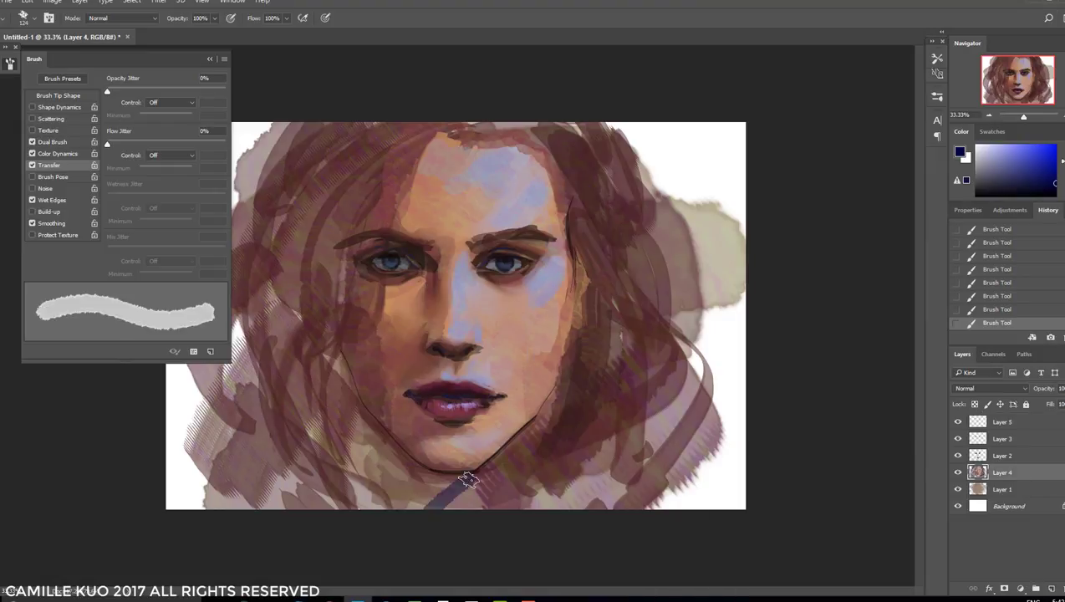
{"action": "key", "text": "ctrl+z"}
Paint textured shadow over the lower chin and neck with a larger tip at 62% opacity
{"action": "right_click", "coordinate": [527, 234]}
{"action": "double_click", "coordinate": [585, 393]}
{"action": "mouse_move", "coordinate": [452, 493]}
{"action": "left_mouse_down"}
{"action": "mouse_move", "coordinate": [382, 473]}
{"action": "mouse_move", "coordinate": [405, 467]}
{"action": "mouse_move", "coordinate": [387, 447]}
{"action": "mouse_move", "coordinate": [409, 468]}
{"action": "left_mouse_up"}
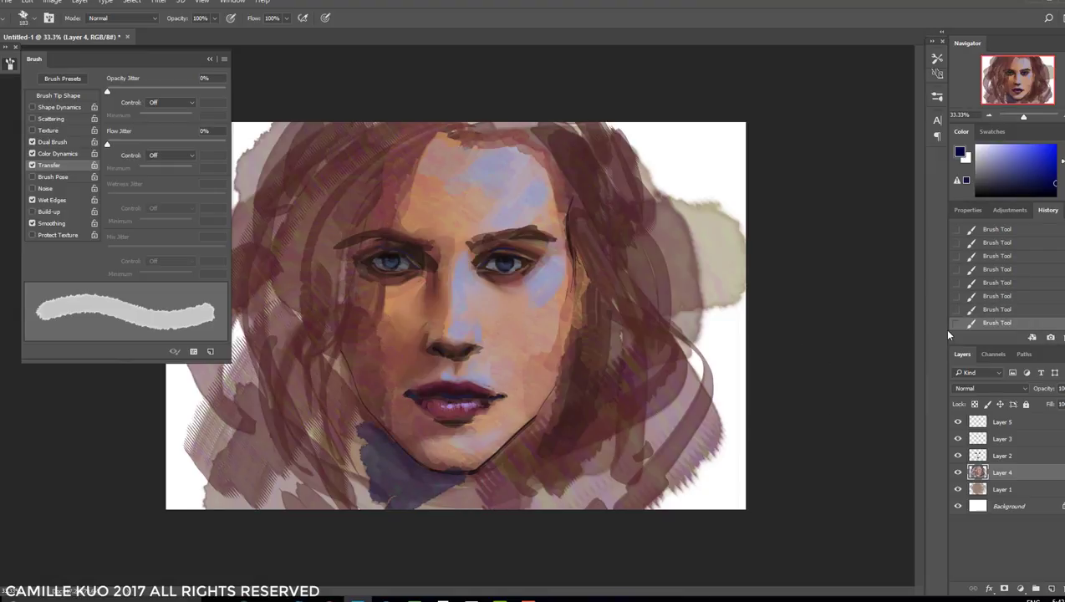
{"action": "key", "text": "ctrl+z"}
{"action": "left_click_drag", "start_coordinate": [215, 18], "coordinate": [195, 33]}
{"action": "mouse_move", "coordinate": [451, 477]}
{"action": "left_mouse_down"}
{"action": "mouse_move", "coordinate": [392, 517]}
{"action": "mouse_move", "coordinate": [390, 472]}
{"action": "mouse_move", "coordinate": [378, 497]}
{"action": "left_mouse_up"}
Paint a dark bluish shadow under the chin with a 111 brush, sampling dark purple-blue
{"action": "right_click", "coordinate": [456, 472]}
{"action": "double_click", "coordinate": [569, 402]}
{"action": "mouse_move", "coordinate": [451, 483]}
{"action": "left_mouse_down"}
{"action": "mouse_move", "coordinate": [428, 487]}
{"action": "mouse_move", "coordinate": [466, 465]}
{"action": "left_mouse_up"}
{"action": "left_click", "coordinate": [614, 368], "text": "alt"}
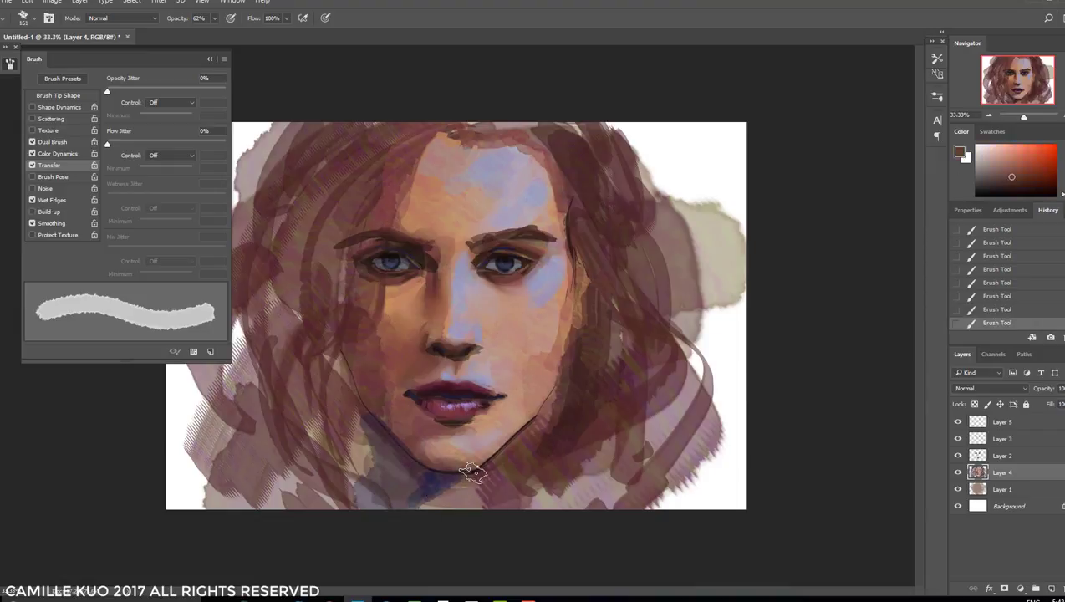
{"action": "left_click", "coordinate": [419, 485], "text": "alt"}
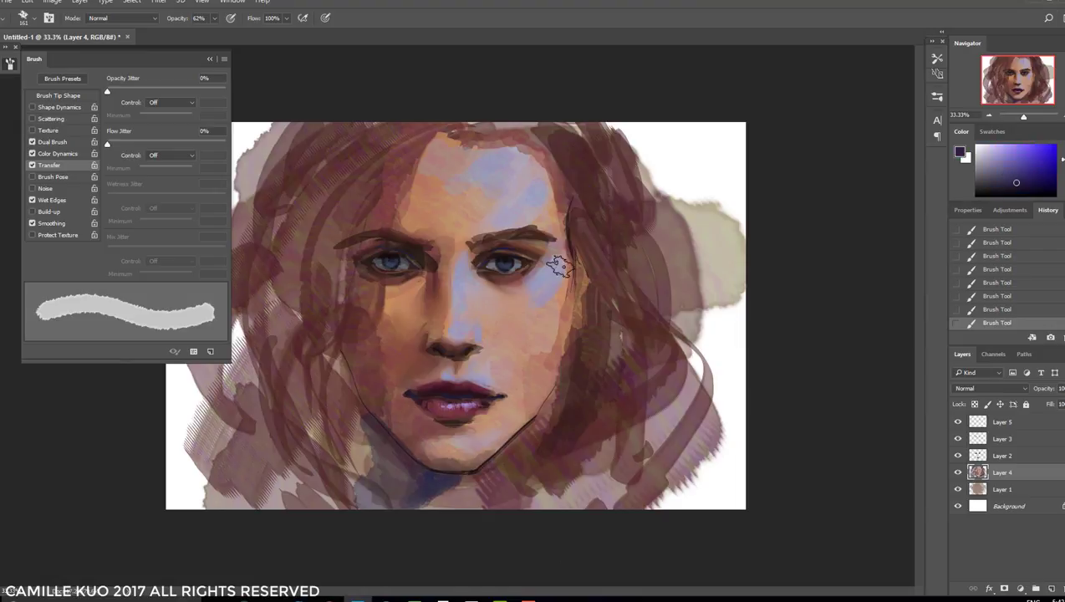
{"action": "key", "text": "bracketleft"}
{"action": "key", "text": "bracketleft"}
{"action": "key", "text": "bracketleft"}
{"action": "key", "text": "bracketleft"}
{"action": "key", "text": "bracketleft"}
{"action": "key", "text": "bracketleft"}
{"action": "key", "text": "bracketleft"}
{"action": "key", "text": "bracketleft"}
On Layer 5, enlarge the brush and lower its opacity to 26%
{"action": "left_click", "coordinate": [969, 423]}
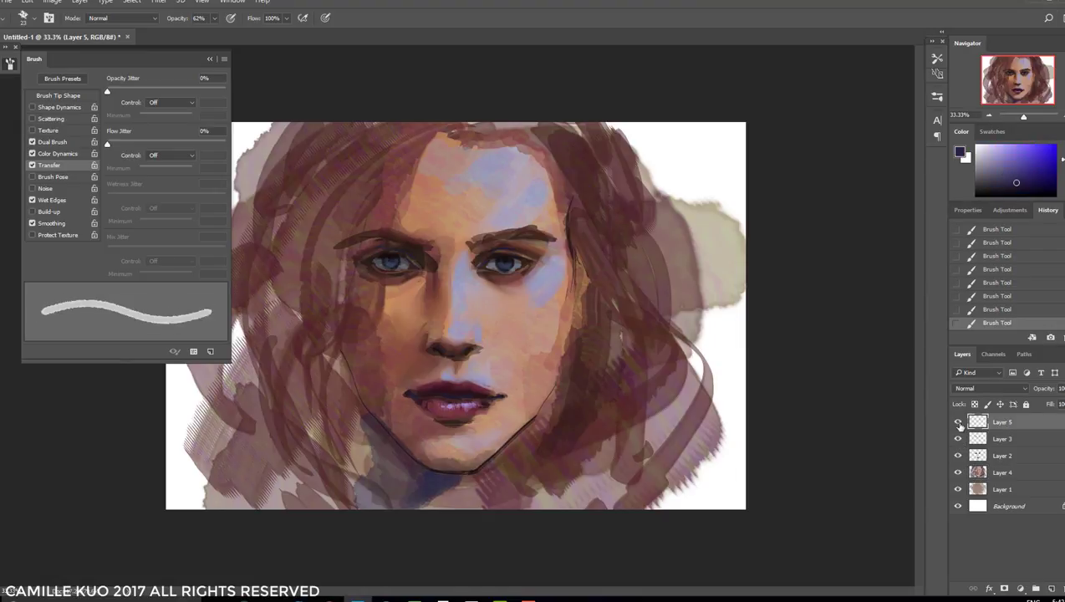
{"action": "key", "text": "bracketright"}
{"action": "key", "text": "bracketright"}
{"action": "key", "text": "bracketright"}
{"action": "key", "text": "bracketright"}
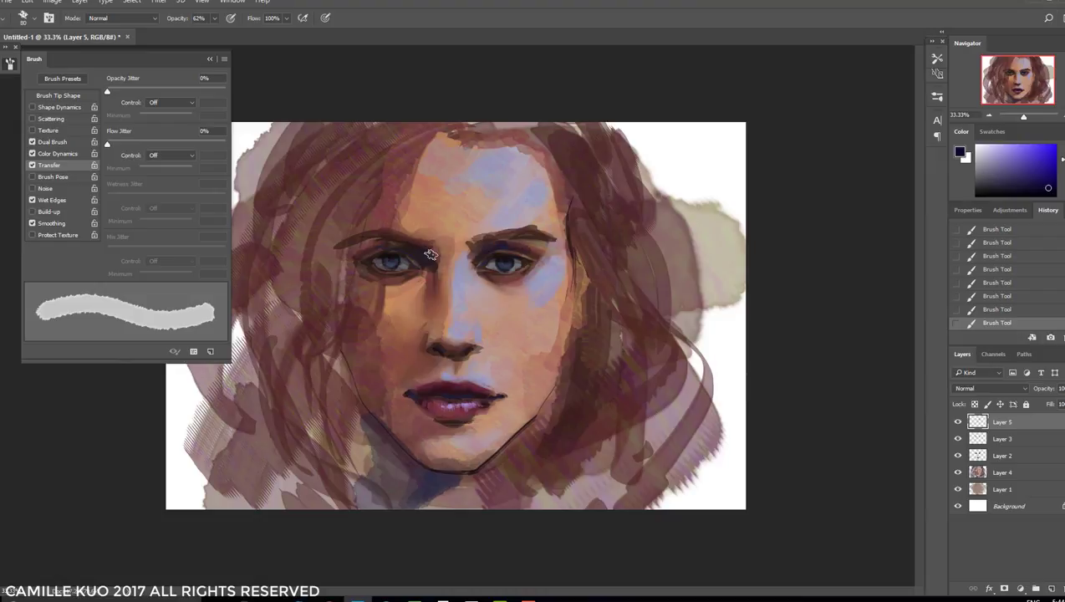
{"action": "right_click", "coordinate": [415, 284]}
{"action": "key", "text": "Escape"}
{"action": "key", "text": "2"}
{"action": "key", "text": "6"}
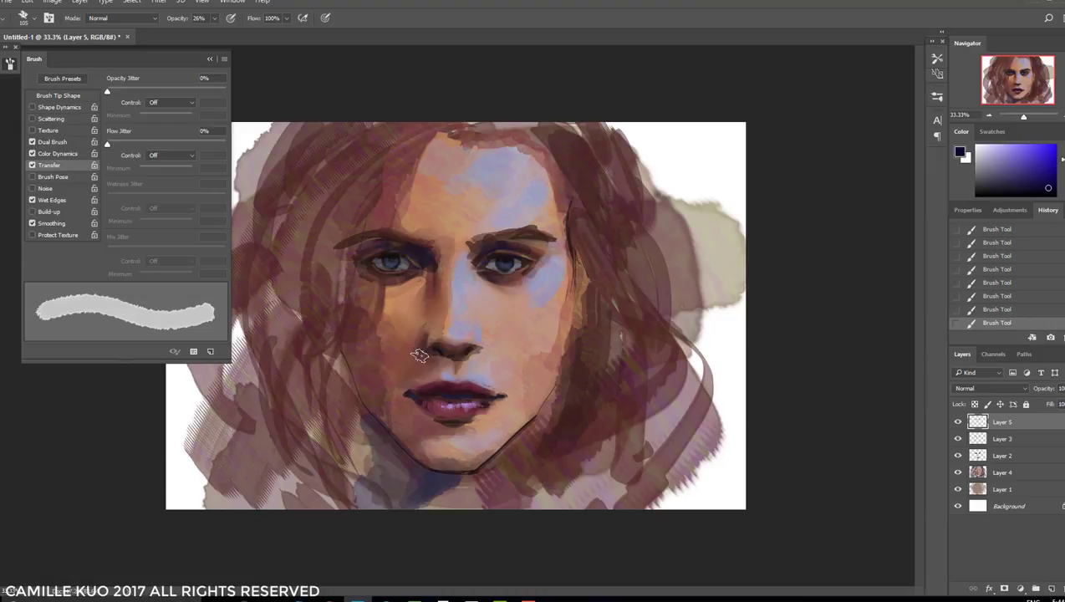
Undo the last two strokes and smudge the paint across the face
{"action": "key", "text": "ctrl+alt+z"}
{"action": "key", "text": "ctrl+alt+z"}
{"action": "key", "text": "r"}
{"action": "mouse_move", "coordinate": [418, 351]}
{"action": "left_mouse_down"}
{"action": "mouse_move", "coordinate": [405, 372]}
{"action": "mouse_move", "coordinate": [420, 366]}
{"action": "mouse_move", "coordinate": [407, 357]}
{"action": "mouse_move", "coordinate": [423, 383]}
{"action": "left_mouse_up"}
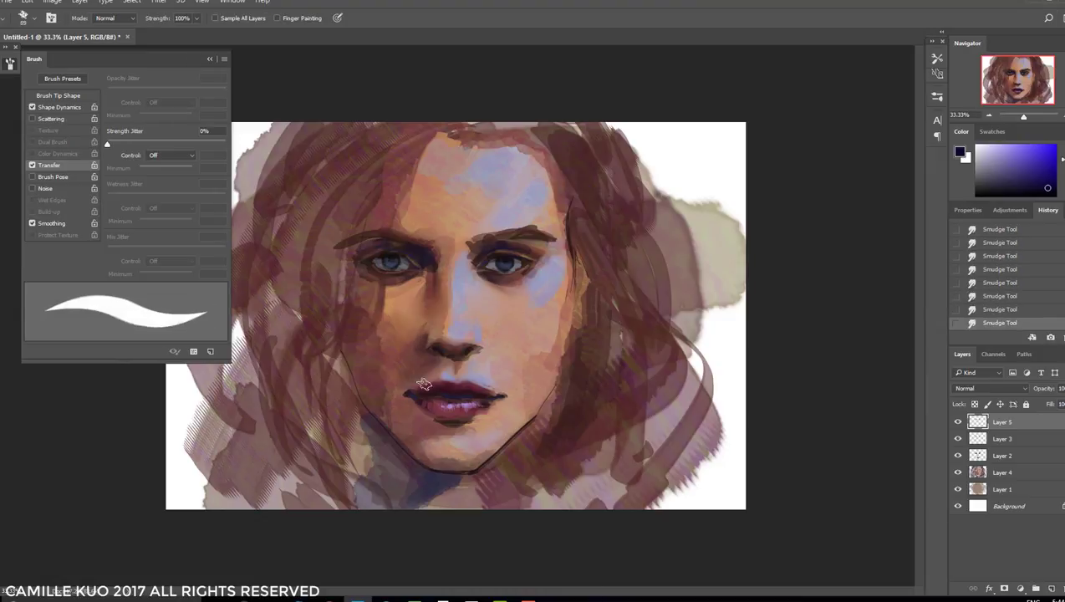
On Layer 4, undo the stray strokes and sample dark red from the face
{"action": "key", "text": "b"}
{"action": "left_click_drag", "start_coordinate": [476, 251], "coordinate": [418, 231]}
{"action": "left_click", "coordinate": [1002, 472]}
{"action": "key", "text": "ctrl+alt+z"}
{"action": "key", "text": "ctrl+alt+z"}
{"action": "key", "text": "ctrl+alt+z"}
{"action": "left_click", "coordinate": [425, 281], "text": "alt"}
With a new brush tip, dab dark red near the brows and darken the right cheek
{"action": "right_click", "coordinate": [500, 263]}
{"action": "double_click", "coordinate": [585, 393]}
{"action": "left_click_drag", "start_coordinate": [414, 228], "coordinate": [395, 217]}
{"action": "right_click", "coordinate": [586, 342]}
{"action": "key", "text": "Escape"}
{"action": "mouse_move", "coordinate": [577, 318]}
{"action": "left_mouse_down"}
{"action": "mouse_move", "coordinate": [554, 332]}
{"action": "mouse_move", "coordinate": [564, 393]}
{"action": "left_mouse_up"}
Blend the right cheek with the Mixer Brush, then return to the regular brush
{"action": "key", "text": "shift+b"}
{"action": "left_click_drag", "start_coordinate": [495, 345], "coordinate": [474, 366]}
{"action": "right_click", "coordinate": [547, 304]}
{"action": "key", "text": "Escape"}
{"action": "mouse_move", "coordinate": [526, 328]}
{"action": "left_mouse_down"}
{"action": "mouse_move", "coordinate": [533, 295]}
{"action": "mouse_move", "coordinate": [483, 319]}
{"action": "mouse_move", "coordinate": [495, 344]}
{"action": "mouse_move", "coordinate": [524, 335]}
{"action": "left_mouse_up"}
{"action": "right_click", "coordinate": [530, 297]}
{"action": "key", "text": "Escape"}
{"action": "key", "text": "shift+b"}
{"action": "key", "text": "shift+b"}
{"action": "key", "text": "shift+b"}
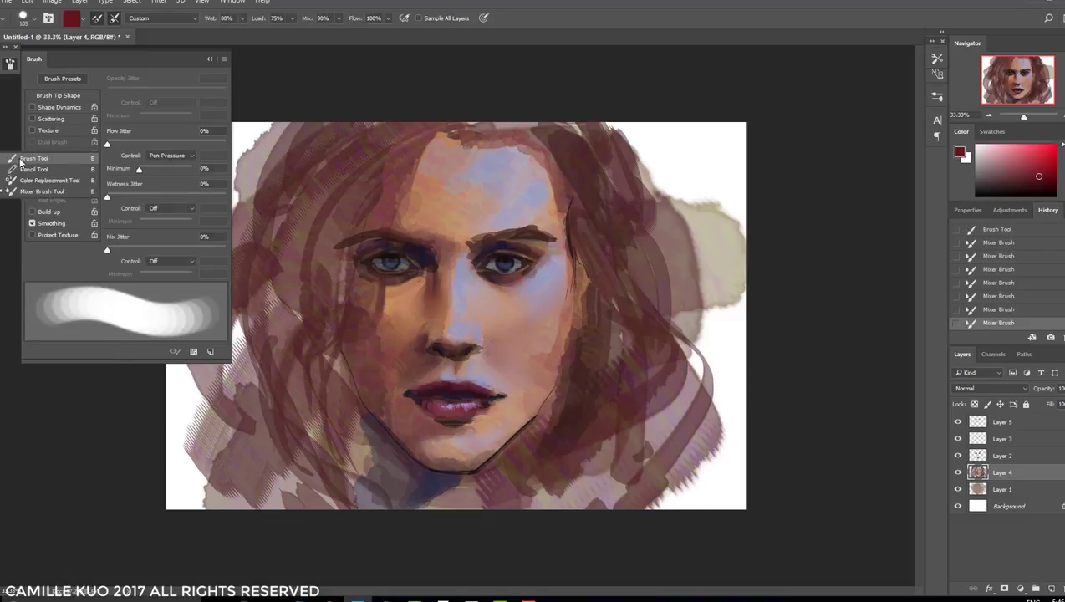
Add a small dark stroke in the hair
{"action": "right_click", "coordinate": [589, 227]}
{"action": "left_click", "coordinate": [550, 156]}
{"action": "left_click_drag", "start_coordinate": [557, 217], "coordinate": [567, 235]}
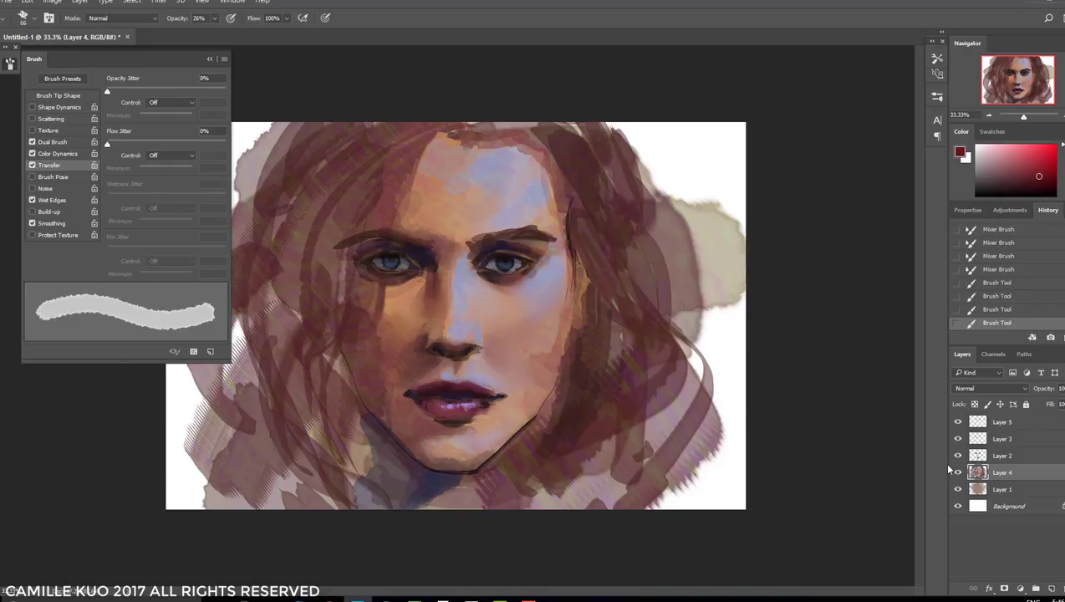
Select Layer 3 and size the Dodge tool brush for the eyes
{"action": "left_click", "coordinate": [950, 438]}
{"action": "key", "text": "o"}
{"action": "right_click", "coordinate": [555, 266]}
{"action": "left_click_drag", "start_coordinate": [623, 290], "coordinate": [639, 292]}
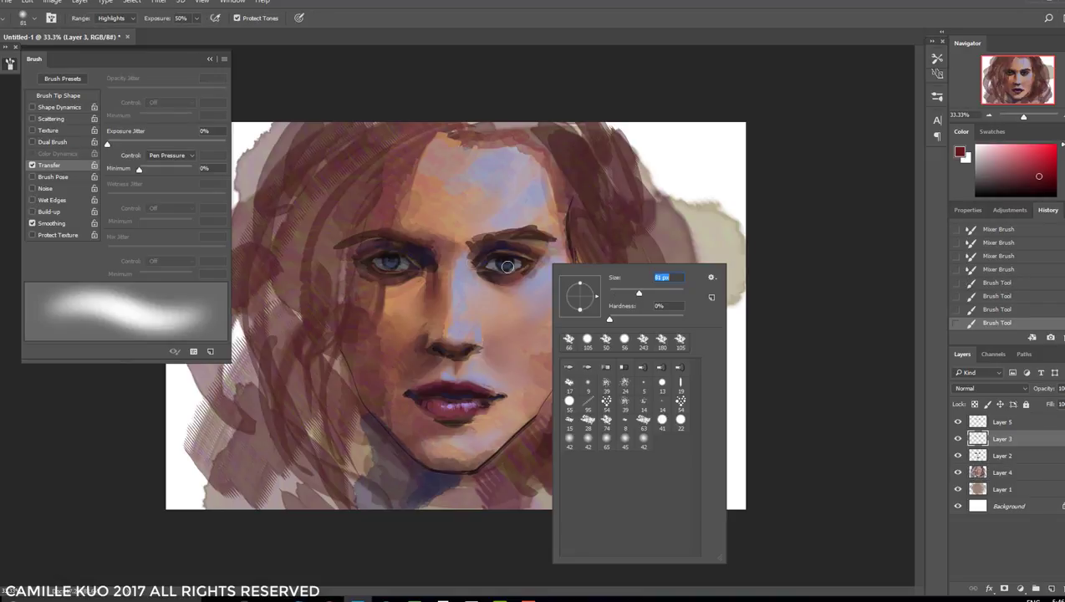
Dodge around the right eye and across the left eye to brighten the irises
{"action": "left_click", "coordinate": [517, 266]}
{"action": "mouse_move", "coordinate": [495, 267]}
{"action": "left_mouse_down"}
{"action": "mouse_move", "coordinate": [529, 265]}
{"action": "mouse_move", "coordinate": [495, 266]}
{"action": "left_mouse_up"}
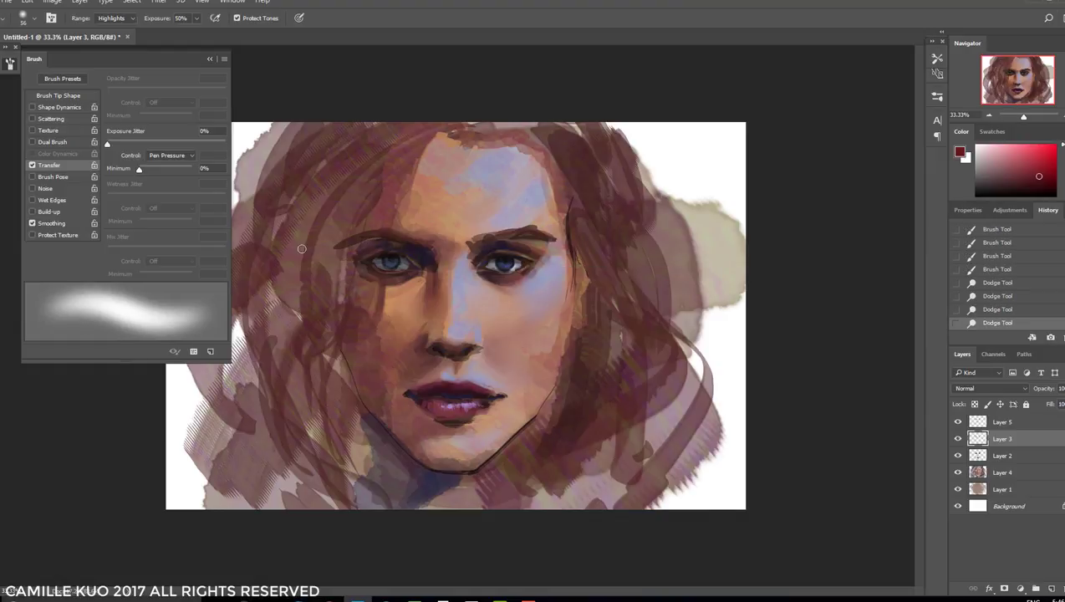
{"action": "left_click_drag", "start_coordinate": [381, 266], "coordinate": [392, 264]}
{"action": "left_click_drag", "start_coordinate": [398, 268], "coordinate": [411, 270]}
Return to the Brush tool, select Layer 4 and sample an orange colour from the painting
{"action": "right_click", "coordinate": [552, 253]}
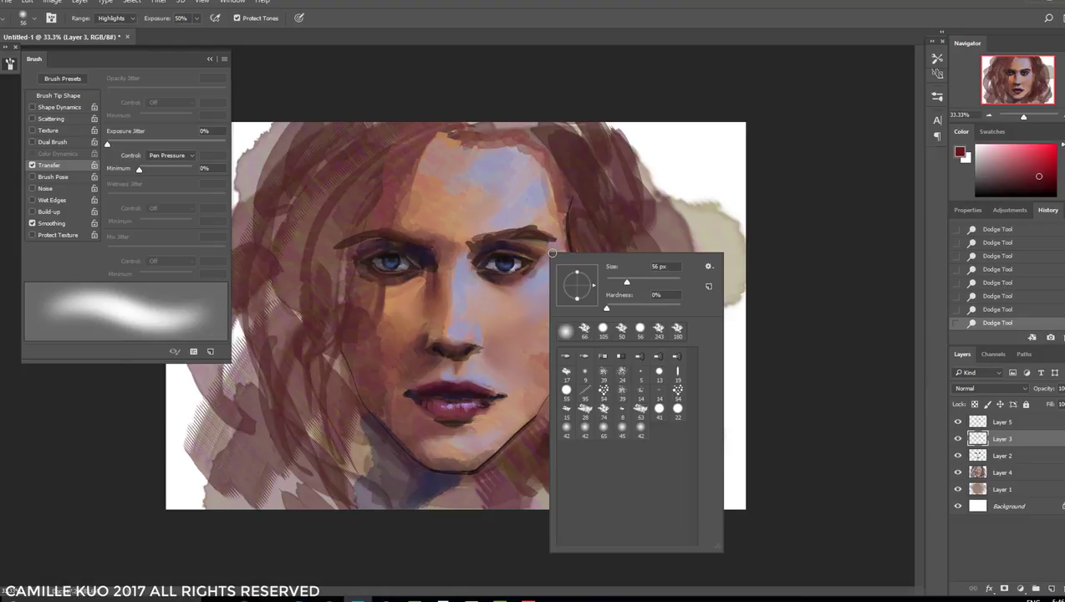
{"action": "key", "text": "Escape"}
{"action": "key", "text": "b"}
{"action": "right_click", "coordinate": [477, 282]}
{"action": "key", "text": "Escape"}
{"action": "left_click", "coordinate": [432, 297], "text": "ctrl"}
{"action": "left_click", "coordinate": [432, 297], "text": "alt"}
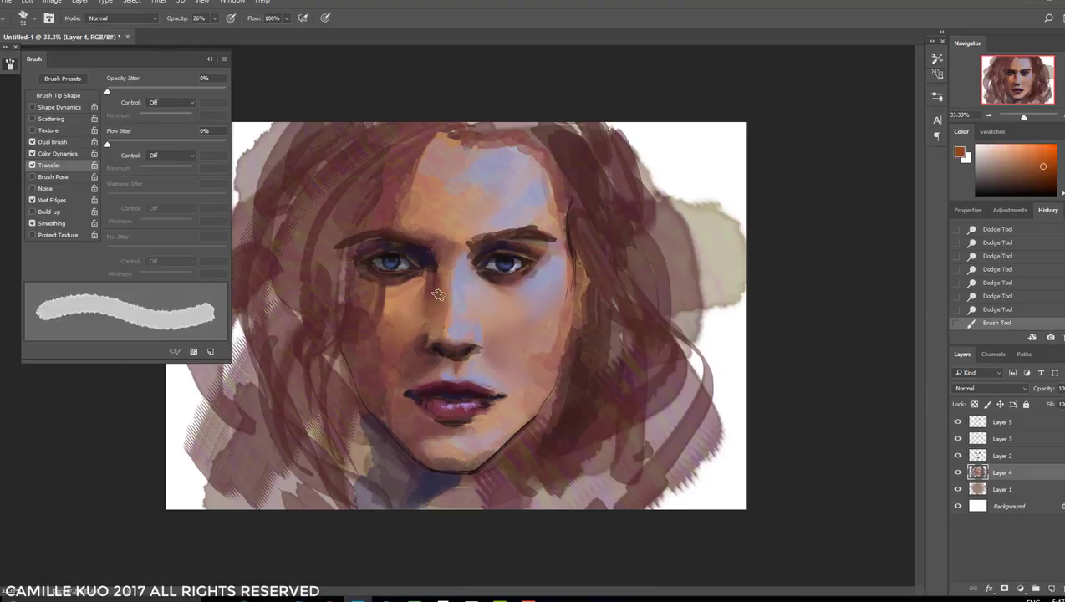
Sample dark red and repaint the brow stroke at 72% brush opacity
{"action": "left_click", "coordinate": [518, 300], "text": "alt"}
{"action": "left_click", "coordinate": [429, 289]}
{"action": "key", "text": "ctrl+z"}
{"action": "key", "text": "7"}
{"action": "key", "text": "2"}
{"action": "left_click", "coordinate": [432, 280]}
{"action": "right_click", "coordinate": [507, 299]}
{"action": "key", "text": "Escape"}
Sample near-black from the face, try a stroke by the brow, then undo it
{"action": "left_click", "coordinate": [482, 245], "text": "alt"}
{"action": "right_click", "coordinate": [539, 202]}
{"action": "key", "text": "Escape"}
{"action": "left_click", "coordinate": [487, 238]}
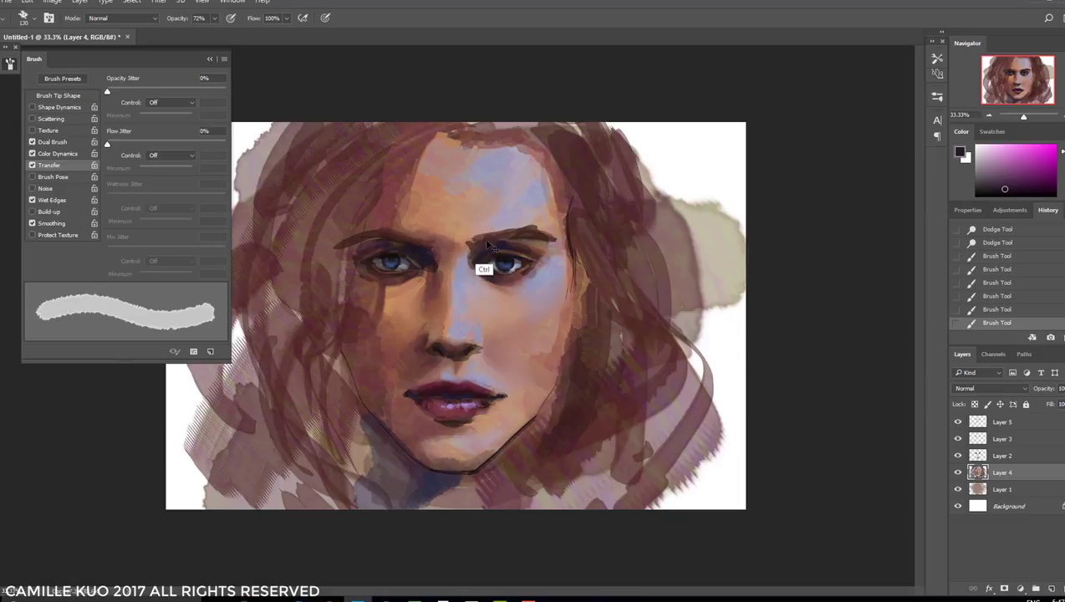
{"action": "key", "text": "ctrl+alt+z"}
{"action": "key", "text": "ctrl+alt+z"}
{"action": "right_click", "coordinate": [462, 246]}
{"action": "key", "text": "Escape"}
Blend the paint near the brow with Mixer Brush dabs
{"action": "key", "text": "shift+b"}
{"action": "right_click", "coordinate": [451, 258]}
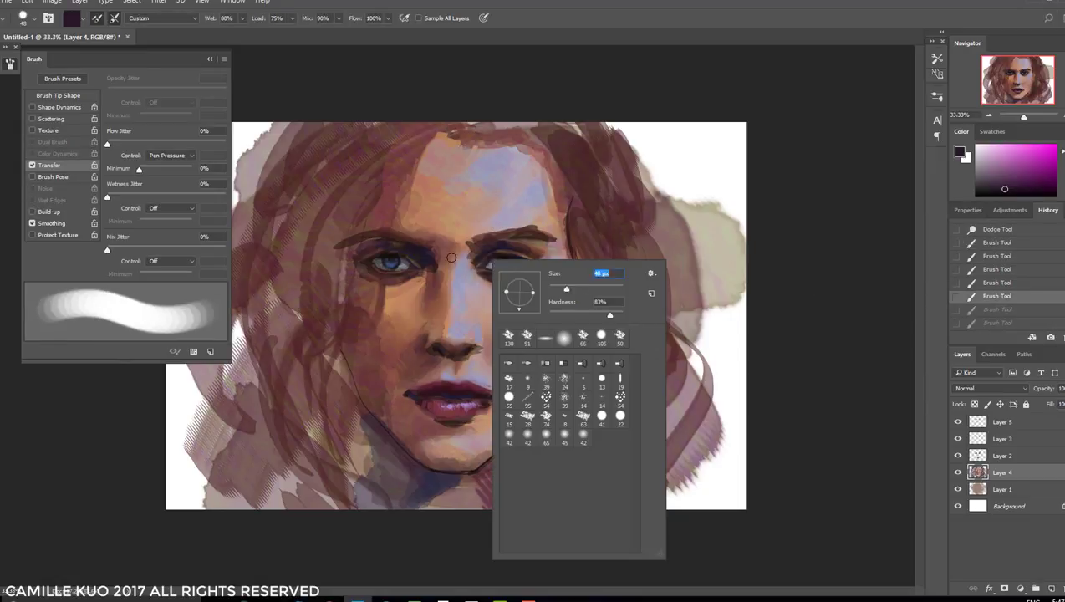
{"action": "key", "text": "Escape"}
{"action": "left_click", "coordinate": [452, 257]}
{"action": "left_click", "coordinate": [464, 254]}
{"action": "left_click", "coordinate": [438, 245]}
{"action": "left_click", "coordinate": [422, 243]}
{"action": "left_click", "coordinate": [437, 245]}
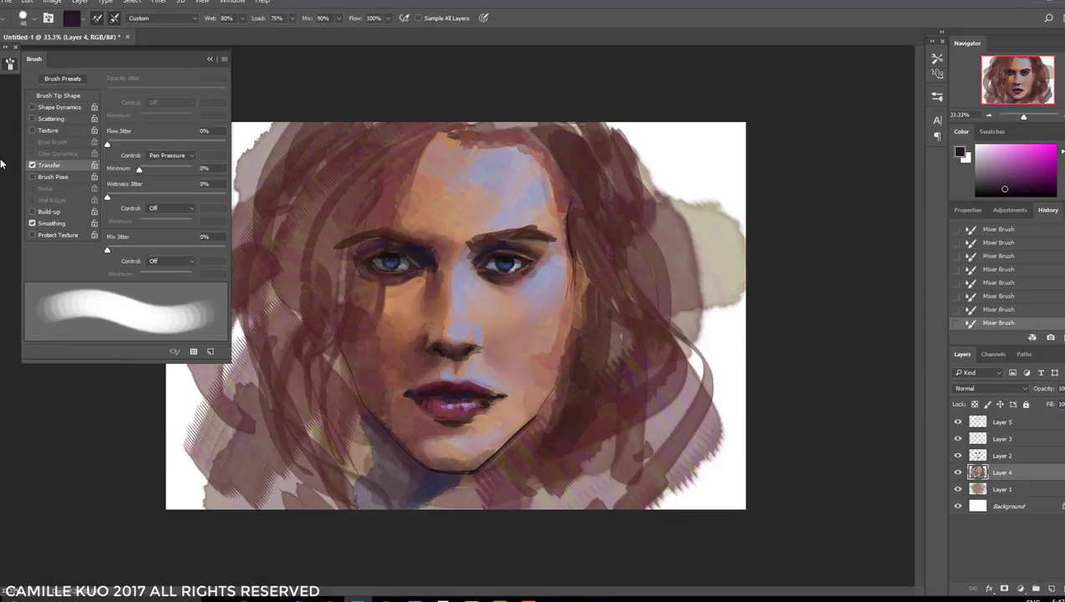
Dab paint along the right-side hair, then smudge the upper-right hair upward
{"action": "key", "text": "b"}
{"action": "left_click", "coordinate": [510, 143]}
{"action": "left_click", "coordinate": [535, 155]}
{"action": "left_click", "coordinate": [552, 175]}
{"action": "left_click", "coordinate": [572, 211]}
{"action": "key", "text": "ctrl+alt+z"}
{"action": "key", "text": "ctrl+alt+z"}
{"action": "key", "text": "ctrl+alt+z"}
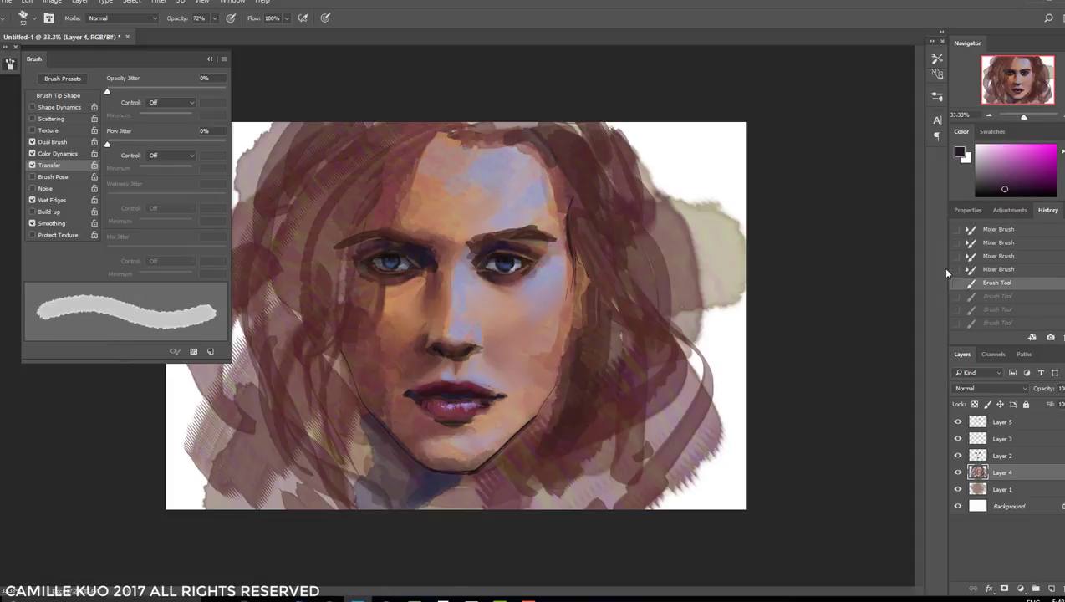
{"action": "right_click", "coordinate": [527, 128]}
{"action": "key", "text": "Escape"}
{"action": "left_click", "coordinate": [539, 158]}
{"action": "left_click", "coordinate": [568, 205]}
{"action": "right_click", "coordinate": [577, 209]}
{"action": "key", "text": "Escape"}
{"action": "key", "text": "r"}
{"action": "mouse_move", "coordinate": [607, 199]}
{"action": "left_mouse_down"}
{"action": "mouse_move", "coordinate": [666, 362]}
{"action": "mouse_move", "coordinate": [664, 331]}
{"action": "mouse_move", "coordinate": [564, 145]}
{"action": "left_mouse_up"}
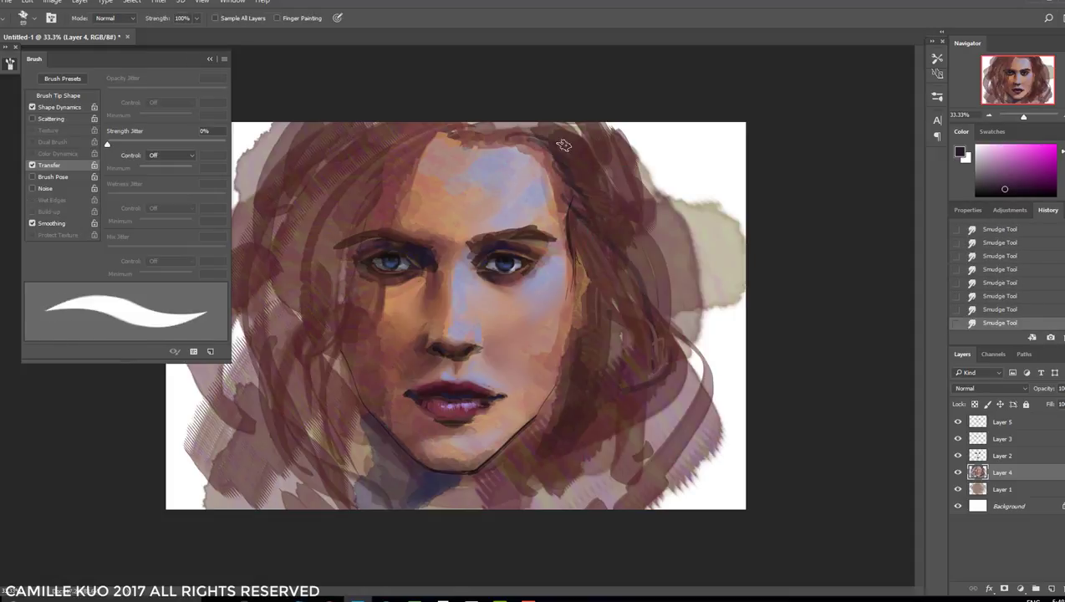
Undo the grey lower-right stroke and darken the left hair with a large brush
{"action": "key", "text": "b"}
{"action": "right_click", "coordinate": [613, 352]}
{"action": "key", "text": "Escape"}
{"action": "left_click_drag", "start_coordinate": [577, 497], "coordinate": [667, 427]}
{"action": "right_click", "coordinate": [666, 426]}
{"action": "key", "text": "Escape"}
{"action": "key", "text": "ctrl+z"}
{"action": "mouse_move", "coordinate": [296, 309]}
{"action": "left_mouse_down"}
{"action": "mouse_move", "coordinate": [362, 166]}
{"action": "mouse_move", "coordinate": [251, 251]}
{"action": "left_mouse_up"}
Darken the left hair further with broad dark strokes
{"action": "key", "text": "F5"}
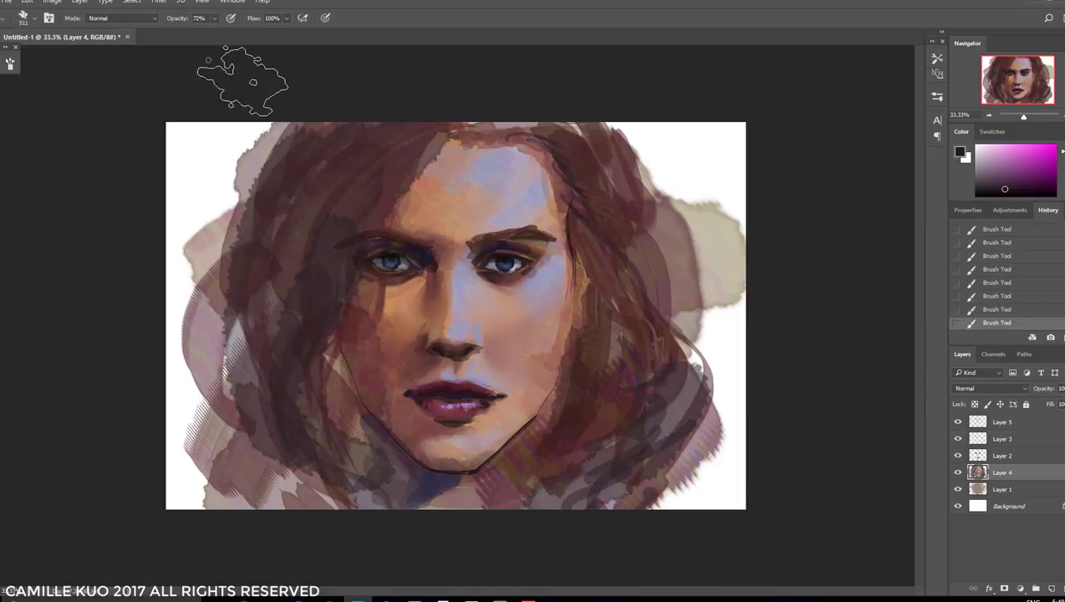
{"action": "right_click", "coordinate": [255, 293]}
{"action": "key", "text": "Escape"}
{"action": "left_click_drag", "start_coordinate": [225, 360], "coordinate": [290, 511]}
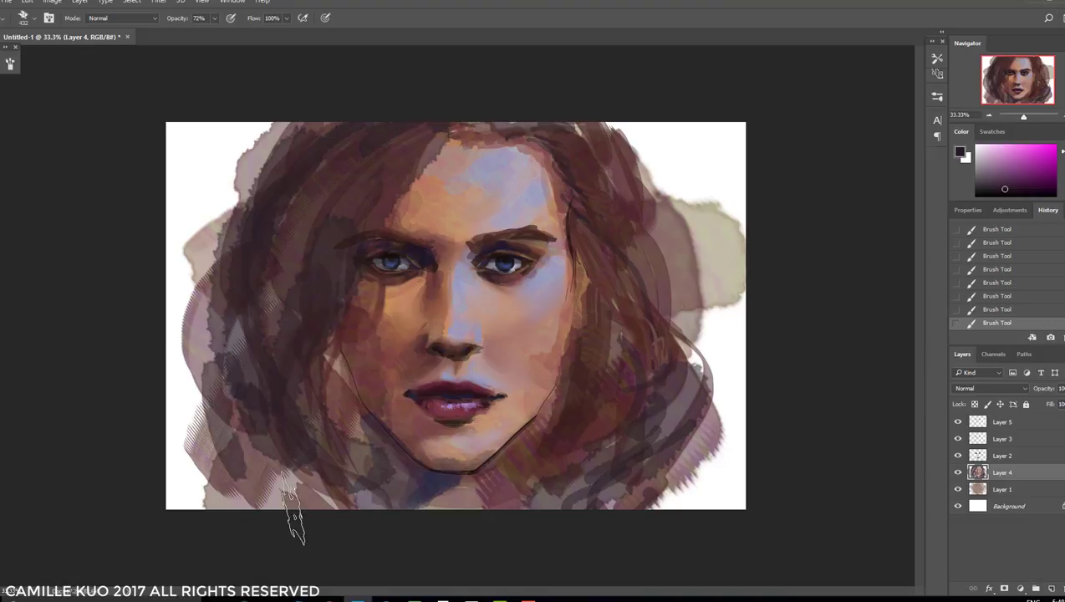
{"action": "right_click", "coordinate": [634, 293]}
{"action": "key", "text": "Escape"}
{"action": "mouse_move", "coordinate": [334, 351]}
{"action": "left_mouse_down"}
{"action": "mouse_move", "coordinate": [351, 434]}
{"action": "mouse_move", "coordinate": [330, 397]}
{"action": "mouse_move", "coordinate": [331, 422]}
{"action": "mouse_move", "coordinate": [393, 476]}
{"action": "left_mouse_up"}
At 100% opacity, paint shadows along the jaw, neck and right-side hair
{"action": "key", "text": "0"}
{"action": "mouse_move", "coordinate": [334, 350]}
{"action": "left_mouse_down"}
{"action": "mouse_move", "coordinate": [347, 387]}
{"action": "mouse_move", "coordinate": [383, 437]}
{"action": "mouse_move", "coordinate": [368, 489]}
{"action": "left_mouse_up"}
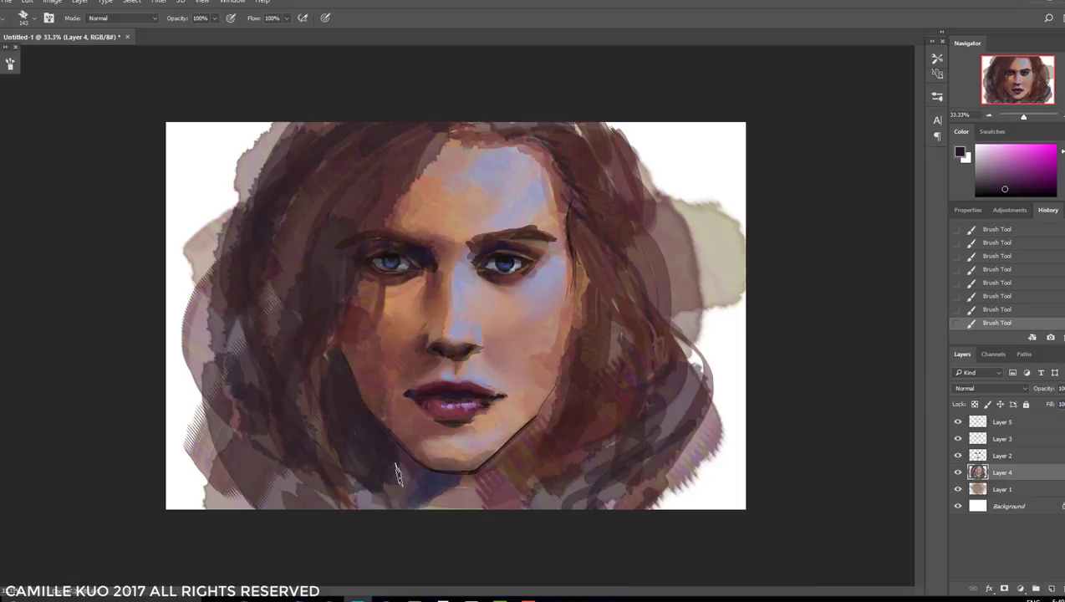
{"action": "left_click_drag", "start_coordinate": [397, 447], "coordinate": [451, 501]}
{"action": "left_click_drag", "start_coordinate": [335, 456], "coordinate": [391, 514]}
{"action": "right_click", "coordinate": [642, 292]}
{"action": "double_click", "coordinate": [678, 393]}
{"action": "left_click_drag", "start_coordinate": [556, 372], "coordinate": [535, 510]}
{"action": "right_click", "coordinate": [629, 294]}
{"action": "double_click", "coordinate": [677, 410]}
{"action": "mouse_move", "coordinate": [604, 289]}
{"action": "left_mouse_down"}
{"action": "mouse_move", "coordinate": [588, 381]}
{"action": "mouse_move", "coordinate": [575, 349]}
{"action": "mouse_move", "coordinate": [616, 380]}
{"action": "mouse_move", "coordinate": [600, 349]}
{"action": "mouse_move", "coordinate": [550, 456]}
{"action": "left_mouse_up"}
With a very large brush, wash grey over the left background on Layer 1
{"action": "right_click", "coordinate": [550, 456]}
{"action": "double_click", "coordinate": [677, 409]}
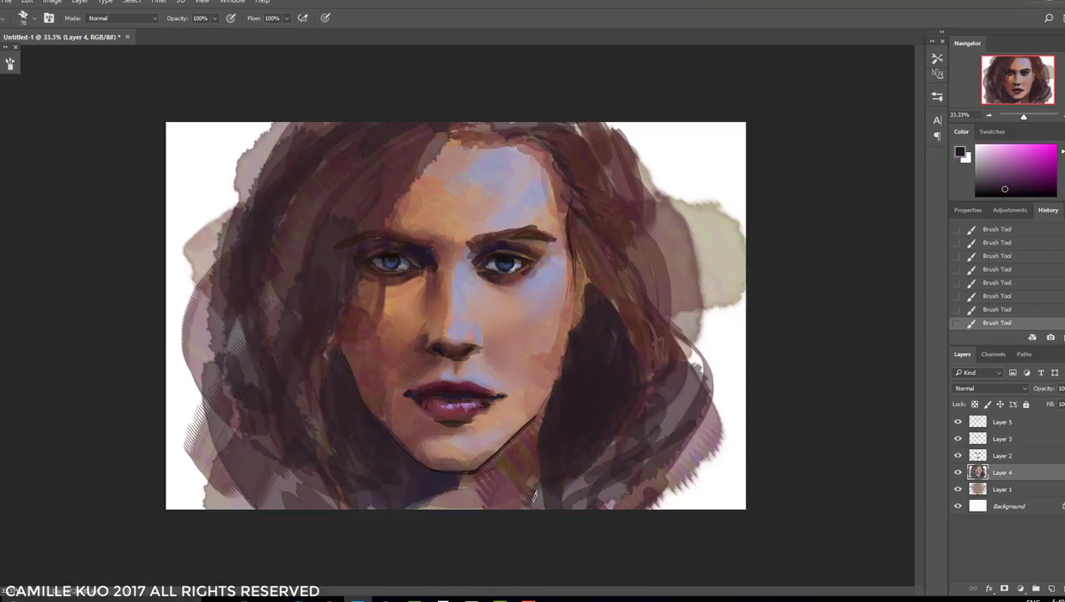
{"action": "left_click", "coordinate": [1001, 489]}
{"action": "left_click_drag", "start_coordinate": [359, 318], "coordinate": [101, 276]}
{"action": "key", "text": "bracketleft"}
{"action": "key", "text": "bracketleft"}
{"action": "key", "text": "bracketleft"}
{"action": "key", "text": "bracketleft"}
{"action": "key", "text": "bracketleft"}
{"action": "key", "text": "bracketleft"}
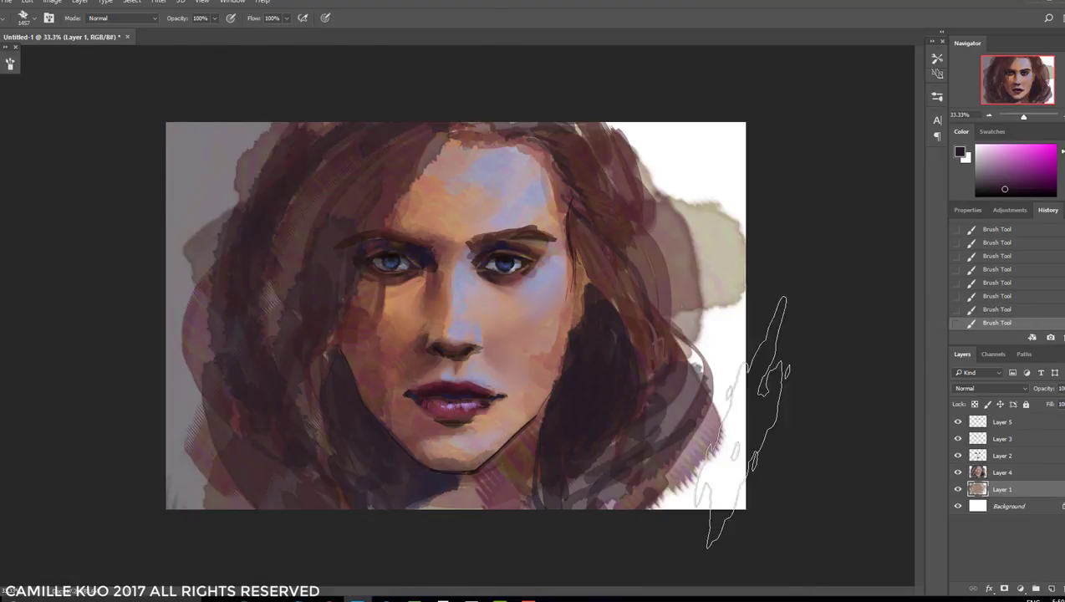
Revert the grey wash and try a huge dark-blue stroke, then step back
{"action": "left_click", "coordinate": [995, 310]}
{"action": "left_click", "coordinate": [1022, 193]}
{"action": "left_click", "coordinate": [1037, 179]}
{"action": "mouse_move", "coordinate": [192, 167]}
{"action": "left_mouse_down"}
{"action": "mouse_move", "coordinate": [772, 358]}
{"action": "mouse_move", "coordinate": [752, 468]}
{"action": "left_mouse_up"}
{"action": "left_click", "coordinate": [995, 309]}
At 79% opacity, paint grey-violet and blue-purple over the right and upper-right background
{"action": "key", "text": "7"}
{"action": "key", "text": "9"}
{"action": "mouse_move", "coordinate": [694, 59]}
{"action": "left_mouse_down"}
{"action": "mouse_move", "coordinate": [719, 443]}
{"action": "mouse_move", "coordinate": [752, 502]}
{"action": "left_mouse_up"}
{"action": "left_click", "coordinate": [1061, 167]}
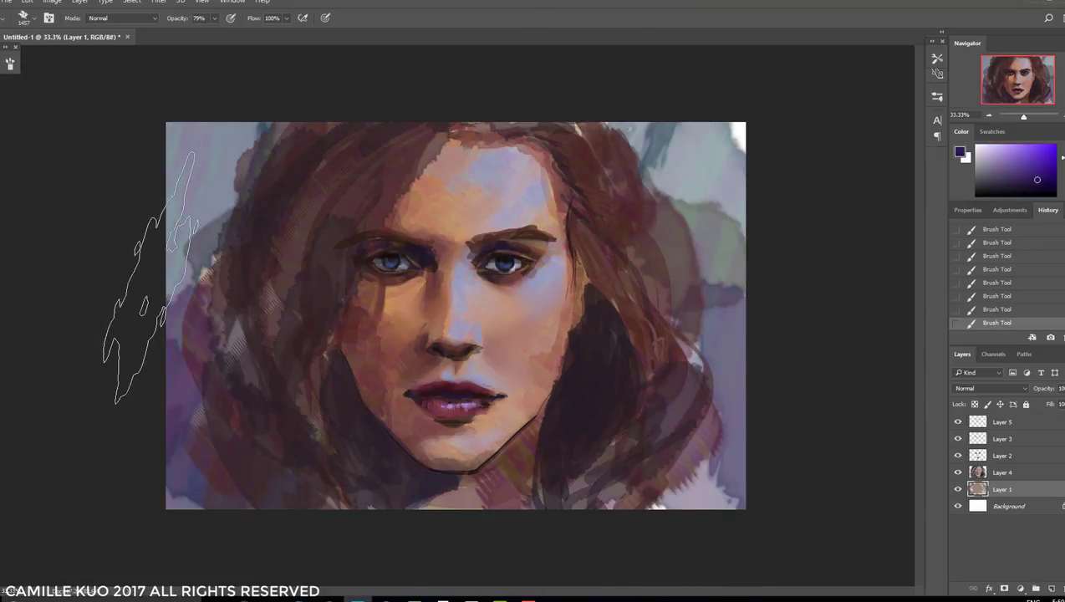
{"action": "left_click", "coordinate": [995, 309]}
{"action": "left_click_drag", "start_coordinate": [619, 151], "coordinate": [765, 84]}
Toggle Layer 2's visibility to compare, make it active, and switch to the Eraser
{"action": "key", "text": "alt+]"}
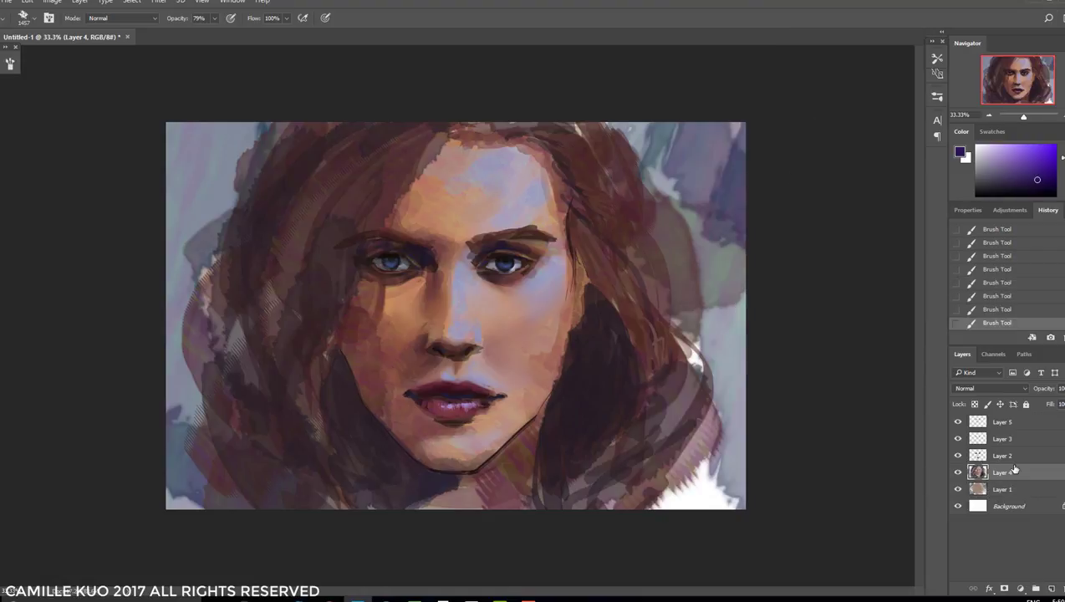
{"action": "left_click", "coordinate": [958, 456]}
{"action": "left_click", "coordinate": [958, 456]}
{"action": "key", "text": "alt+]"}
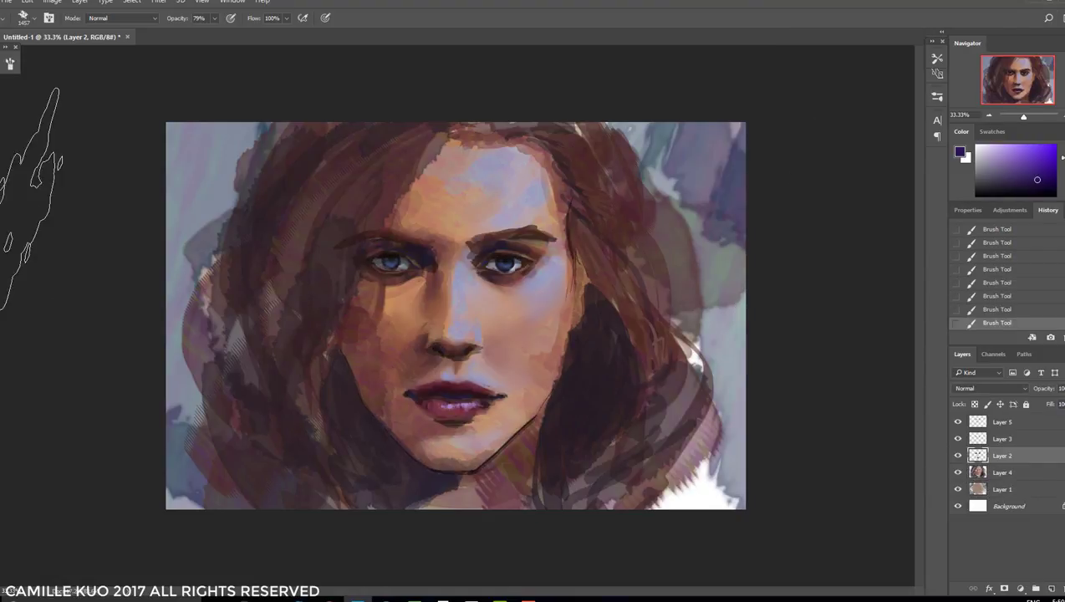
{"action": "key", "text": "e"}
{"action": "right_click", "coordinate": [553, 292]}
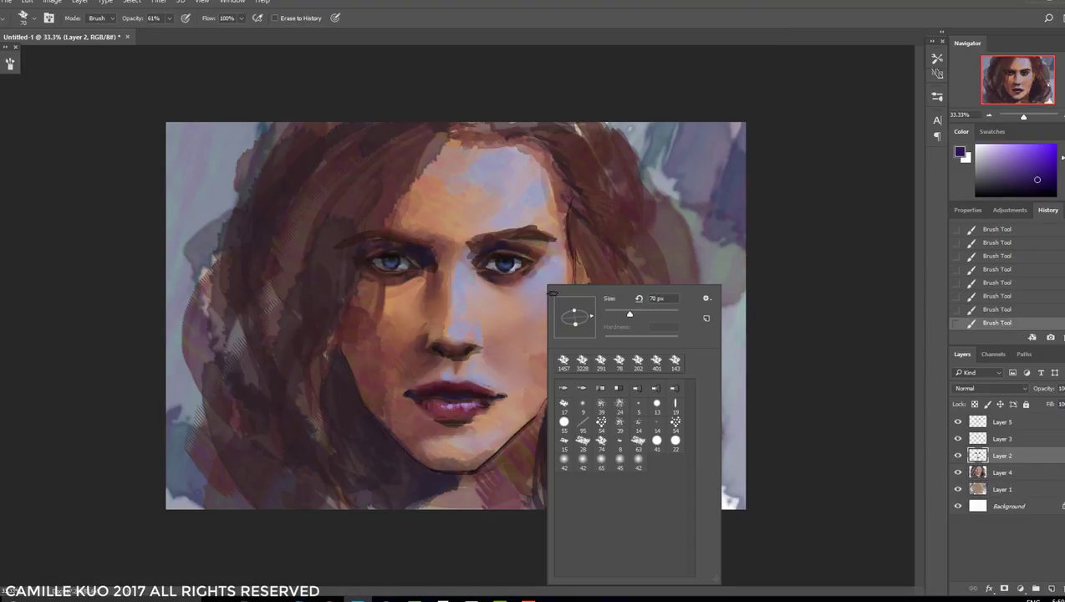
Try an eraser stroke near the eye and undo it
{"action": "key", "text": "Return"}
{"action": "left_click_drag", "start_coordinate": [497, 276], "coordinate": [525, 270]}
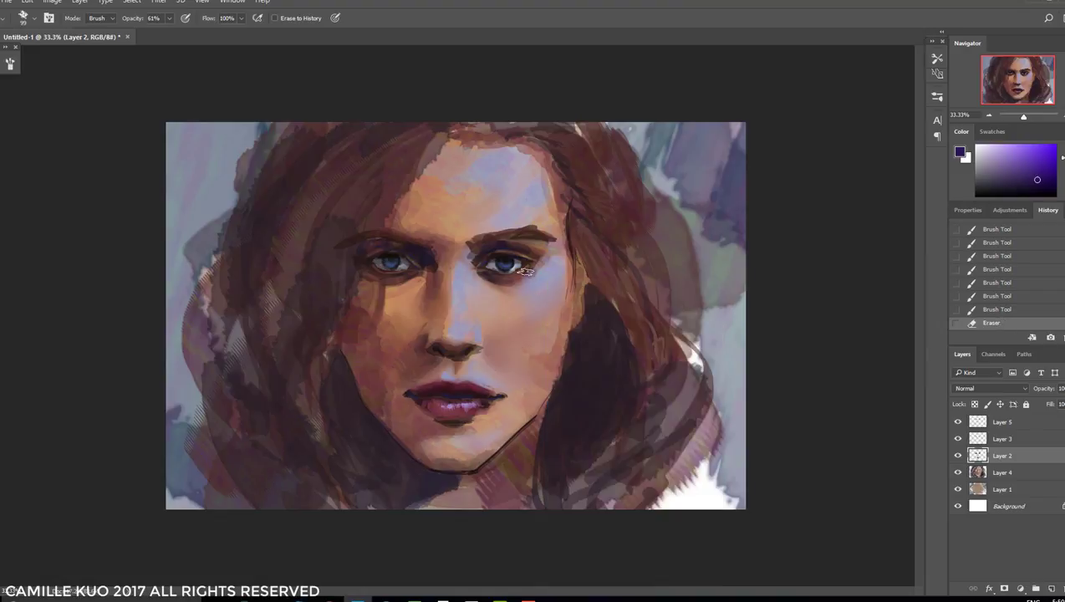
{"action": "key", "text": "ctrl+z"}
{"action": "right_click", "coordinate": [531, 296]}
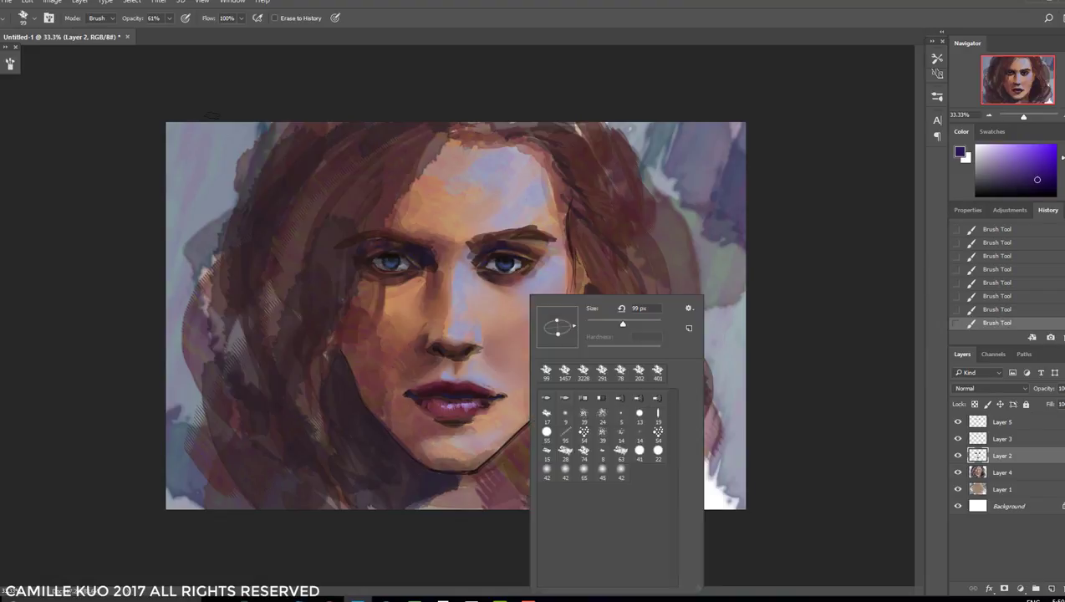
{"action": "key", "text": "Escape"}
Append the default brushes to the preset list and choose the 42 px soft round
{"action": "left_click", "coordinate": [35, 18]}
{"action": "left_click", "coordinate": [140, 40]}
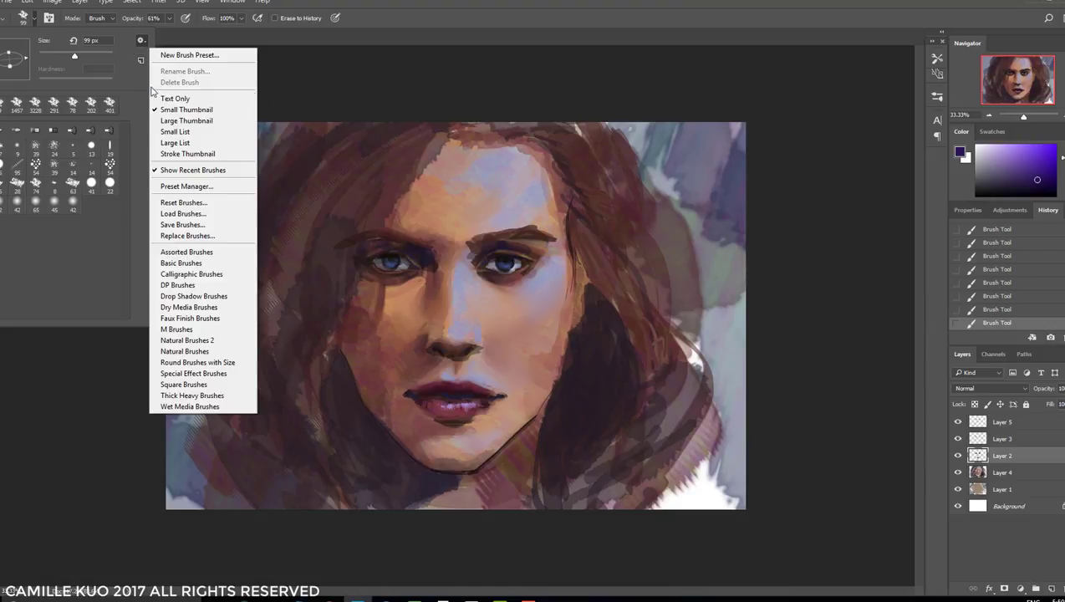
{"action": "left_click", "coordinate": [189, 203]}
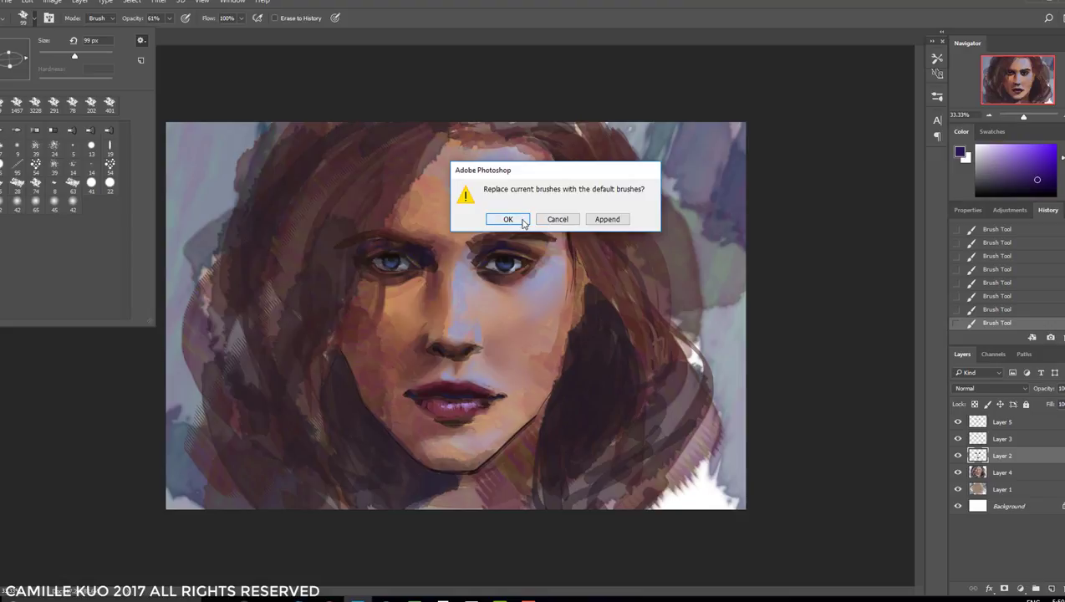
{"action": "left_click", "coordinate": [590, 219]}
{"action": "left_click", "coordinate": [72, 204]}
Softly erase the dark paint under the eye, toggling Layer 2 to check
{"action": "right_click", "coordinate": [570, 289]}
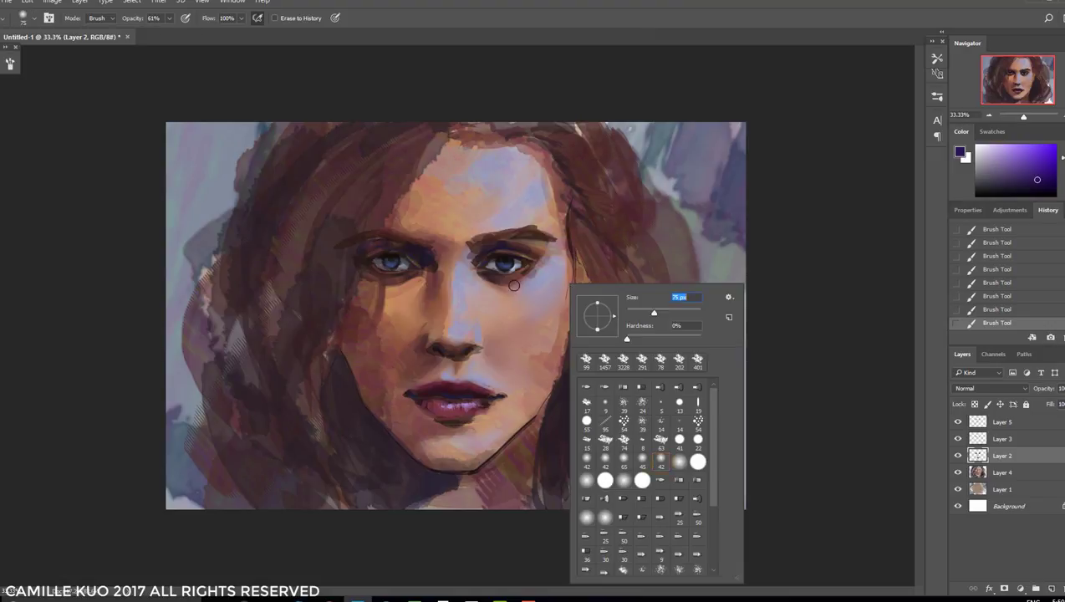
{"action": "key", "text": "Return"}
{"action": "left_click_drag", "start_coordinate": [513, 285], "coordinate": [483, 276]}
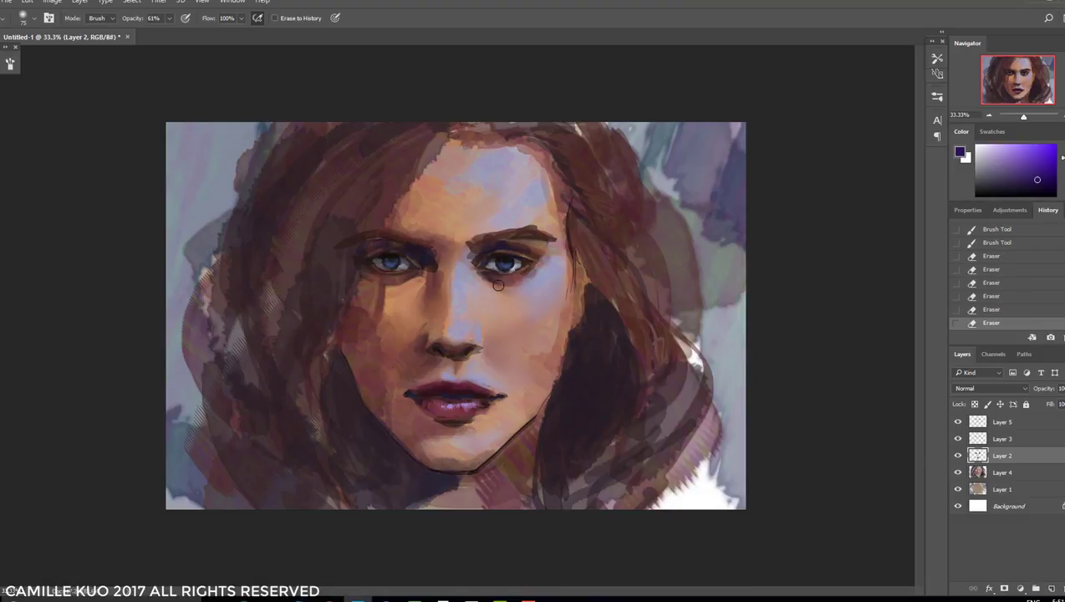
{"action": "left_click", "coordinate": [958, 456]}
{"action": "left_click", "coordinate": [959, 456]}
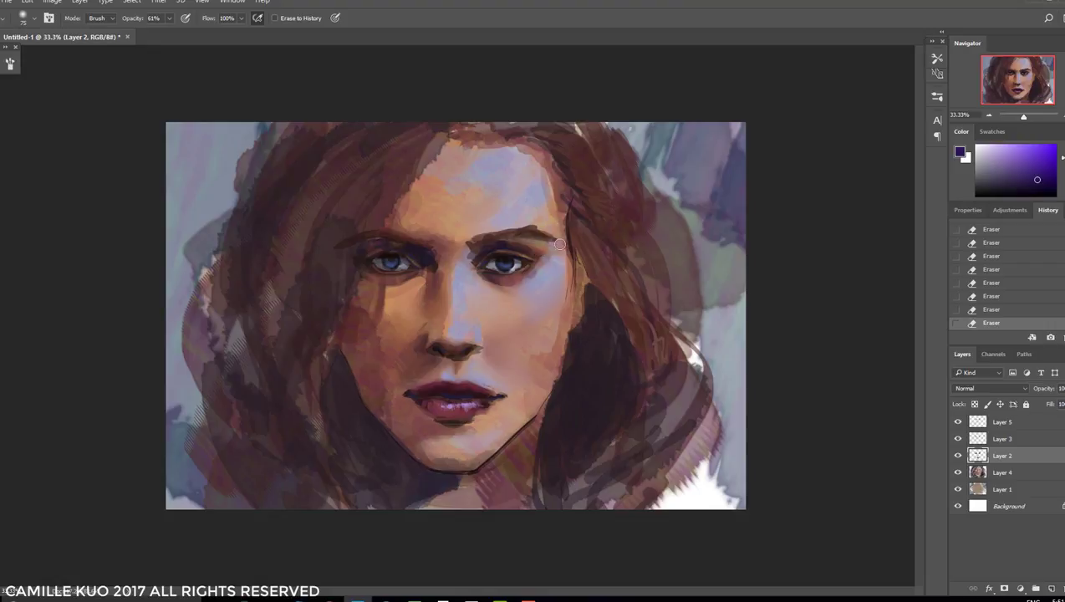
Make Layer 4 active, try a tilted dark-brown stroke over the face, then undo it
{"action": "right_click", "coordinate": [387, 266]}
{"action": "left_click", "coordinate": [306, 356]}
{"action": "left_click", "coordinate": [951, 473]}
{"action": "key", "text": "b"}
{"action": "right_click", "coordinate": [519, 242]}
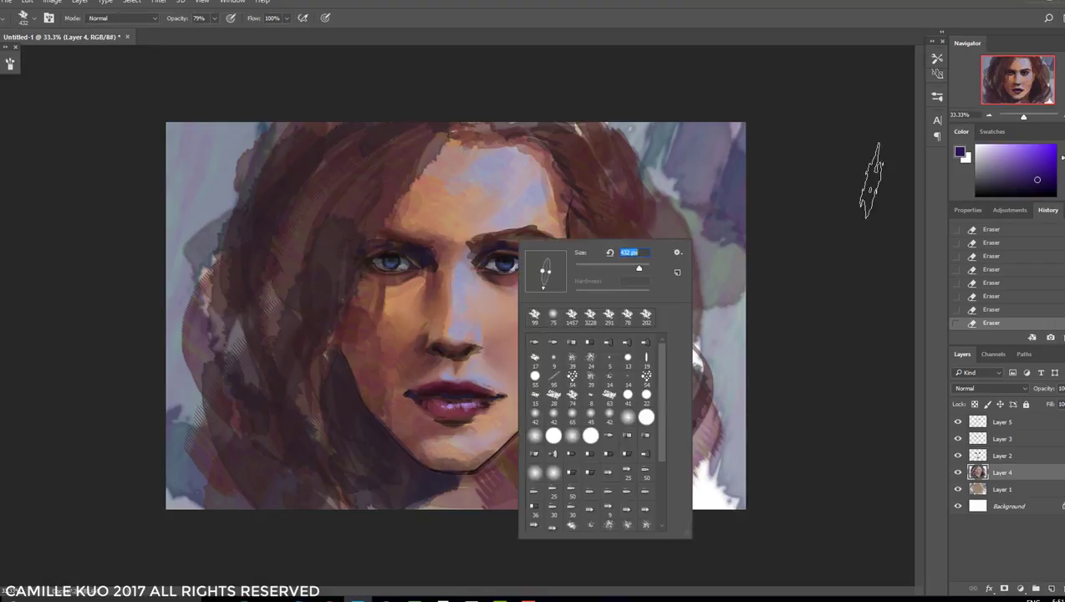
{"action": "mouse_move", "coordinate": [309, 301]}
{"action": "left_mouse_down"}
{"action": "mouse_move", "coordinate": [381, 250]}
{"action": "mouse_move", "coordinate": [426, 252]}
{"action": "left_mouse_up"}
{"action": "right_click", "coordinate": [430, 251]}
{"action": "left_click_drag", "start_coordinate": [454, 291], "coordinate": [445, 296]}
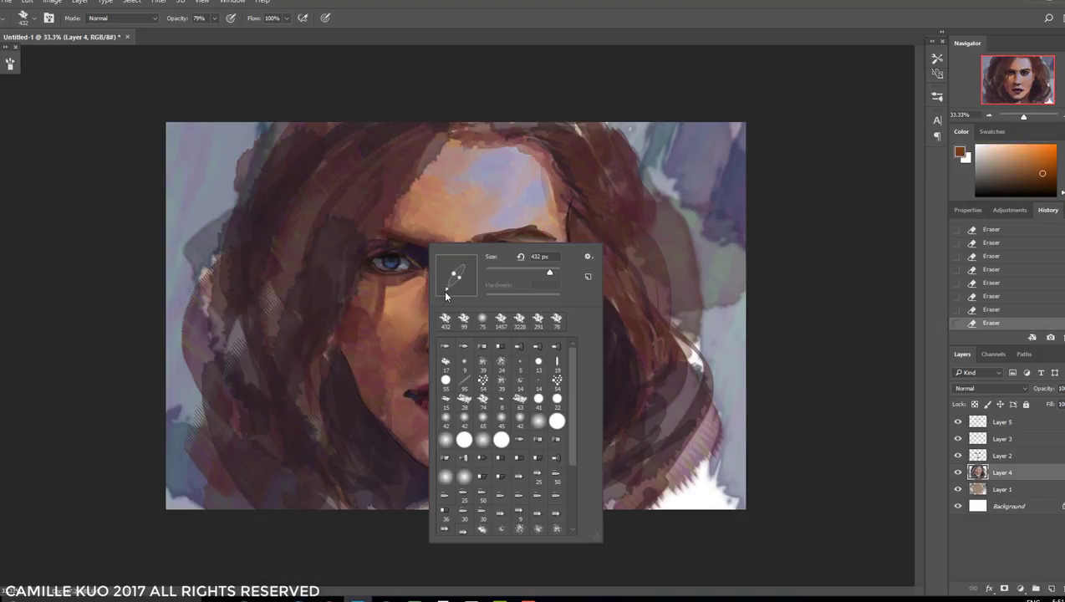
{"action": "key", "text": "Escape"}
{"action": "key", "text": "ctrl+z"}
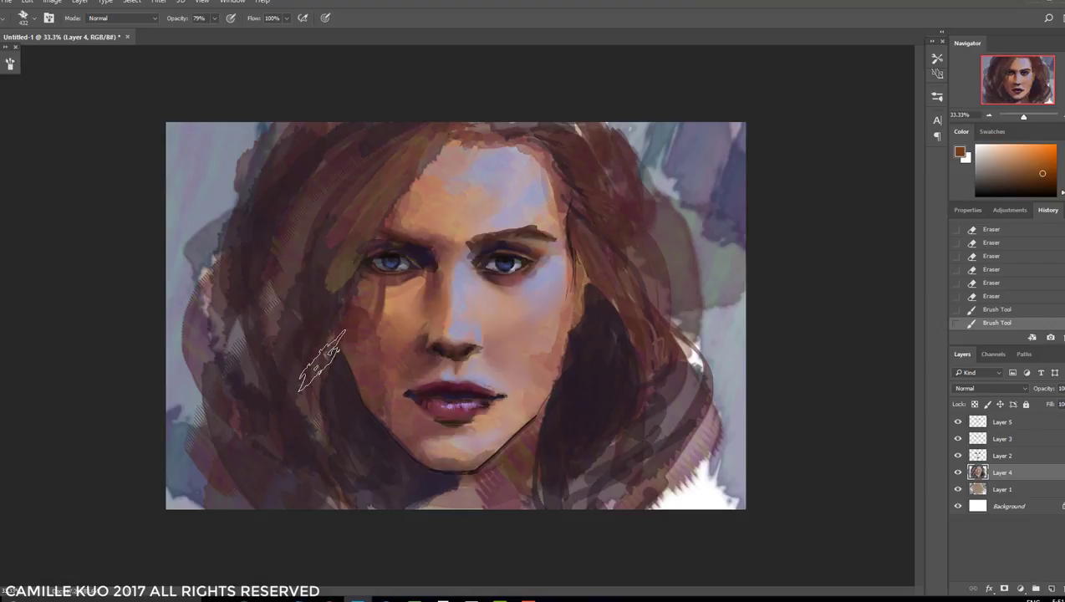
Paint lighter brown strands along the left cheek, forehead and left hair, undoing strokes over the face
{"action": "left_click_drag", "start_coordinate": [306, 328], "coordinate": [347, 249]}
{"action": "left_click_drag", "start_coordinate": [380, 107], "coordinate": [273, 357]}
{"action": "left_click_drag", "start_coordinate": [275, 293], "coordinate": [402, 125]}
{"action": "right_click", "coordinate": [374, 206]}
{"action": "key", "text": "Escape"}
{"action": "key", "text": "ctrl+z"}
{"action": "right_click", "coordinate": [508, 176]}
{"action": "key", "text": "Escape"}
{"action": "left_click_drag", "start_coordinate": [295, 310], "coordinate": [284, 353]}
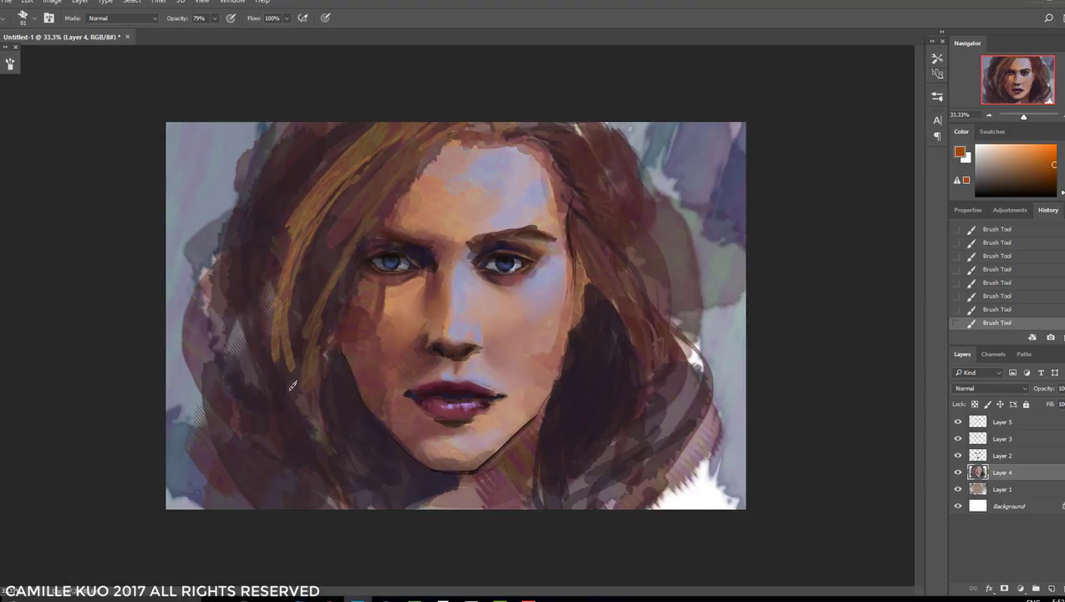
{"action": "right_click", "coordinate": [328, 405]}
{"action": "key", "text": "Escape"}
Blend the left hair into the forehead with the Mixer Brush
{"action": "key", "text": "shift+b"}
{"action": "right_click", "coordinate": [336, 334]}
{"action": "key", "text": "Escape"}
{"action": "left_click_drag", "start_coordinate": [276, 292], "coordinate": [285, 368]}
{"action": "right_click", "coordinate": [343, 334]}
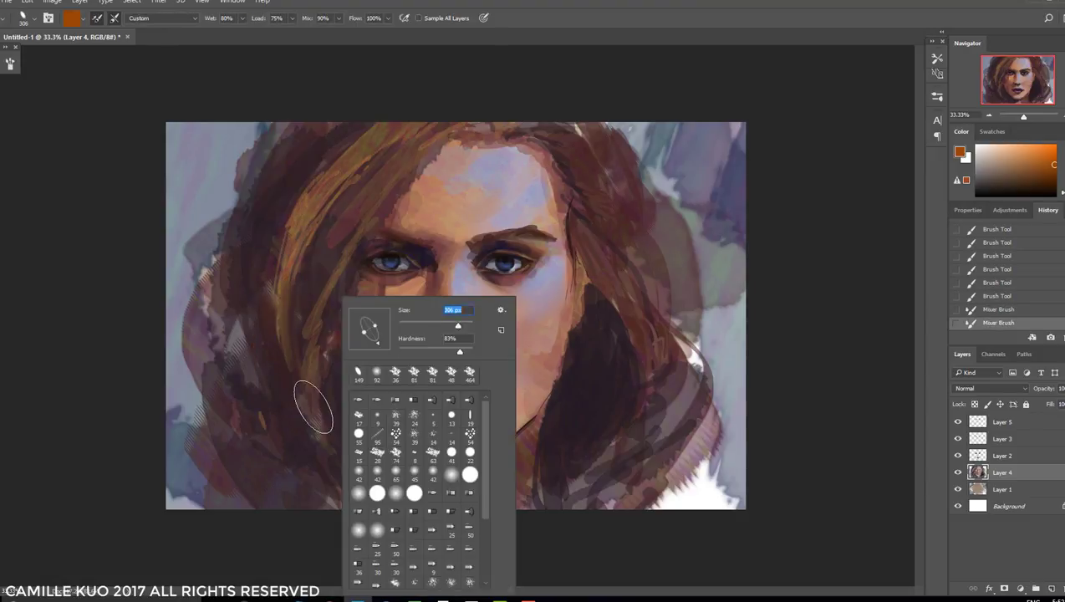
{"action": "key", "text": "Escape"}
{"action": "left_click_drag", "start_coordinate": [326, 143], "coordinate": [351, 192]}
Paint orange copper highlights into the hair with the Brush Tool
{"action": "key", "text": "shift+b"}
{"action": "right_click", "coordinate": [354, 296]}
{"action": "key", "text": "Escape"}
{"action": "mouse_move", "coordinate": [317, 318]}
{"action": "left_mouse_down"}
{"action": "mouse_move", "coordinate": [288, 452]}
{"action": "mouse_move", "coordinate": [314, 346]}
{"action": "left_mouse_up"}
{"action": "right_click", "coordinate": [374, 211]}
{"action": "key", "text": "Escape"}
{"action": "right_click", "coordinate": [575, 170]}
{"action": "key", "text": "Escape"}
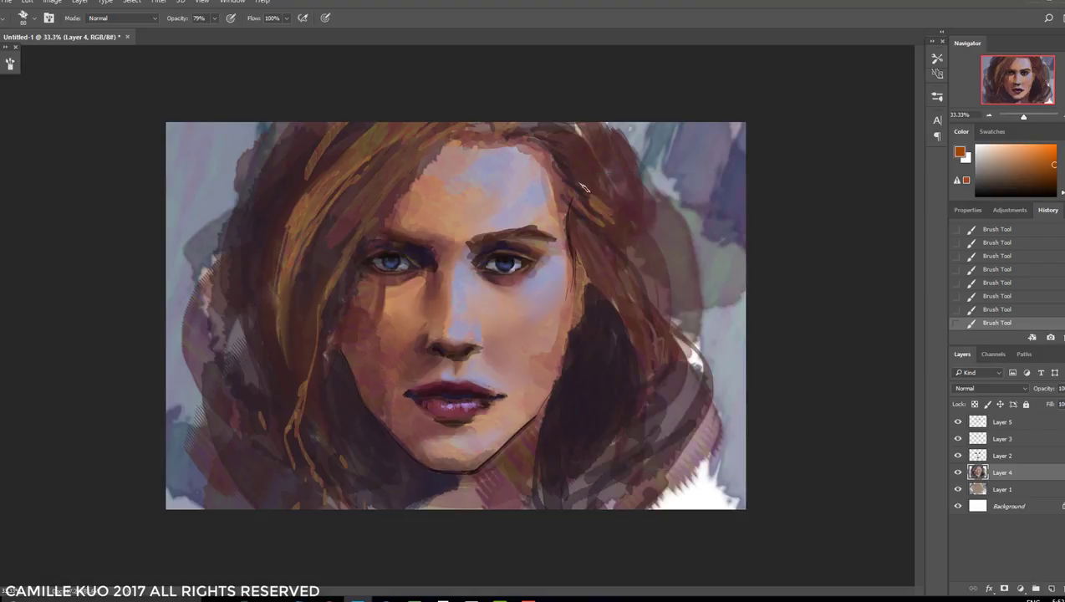
Smudge the right-side hair, then undo both smudge strokes
{"action": "key", "text": "r"}
{"action": "left_click_drag", "start_coordinate": [585, 194], "coordinate": [652, 288]}
{"action": "left_click_drag", "start_coordinate": [637, 252], "coordinate": [686, 268]}
{"action": "right_click", "coordinate": [686, 268]}
{"action": "key", "text": "Escape"}
{"action": "key", "text": "ctrl+alt+z"}
{"action": "key", "text": "ctrl+alt+z"}
Smooth the right-side hair with the Mixer Brush
{"action": "key", "text": "shift+b"}
{"action": "left_click_drag", "start_coordinate": [590, 195], "coordinate": [629, 241]}
{"action": "left_click_drag", "start_coordinate": [576, 167], "coordinate": [648, 259]}
{"action": "right_click", "coordinate": [647, 249]}
{"action": "key", "text": "Escape"}
Paint additional strokes on the upper-right hair
{"action": "key", "text": "shift+b"}
{"action": "left_click_drag", "start_coordinate": [535, 130], "coordinate": [585, 186]}
{"action": "right_click", "coordinate": [615, 199]}
{"action": "key", "text": "Escape"}
{"action": "left_click_drag", "start_coordinate": [570, 144], "coordinate": [625, 199]}
{"action": "right_click", "coordinate": [685, 244]}
{"action": "key", "text": "Escape"}
Enlarge the brush to about 322 and paint light strokes on the lower-right hair
{"action": "right_click", "coordinate": [690, 296]}
{"action": "key", "text": "Escape"}
{"action": "left_click_drag", "start_coordinate": [694, 351], "coordinate": [610, 480]}
{"action": "left_click_drag", "start_coordinate": [685, 419], "coordinate": [571, 520]}
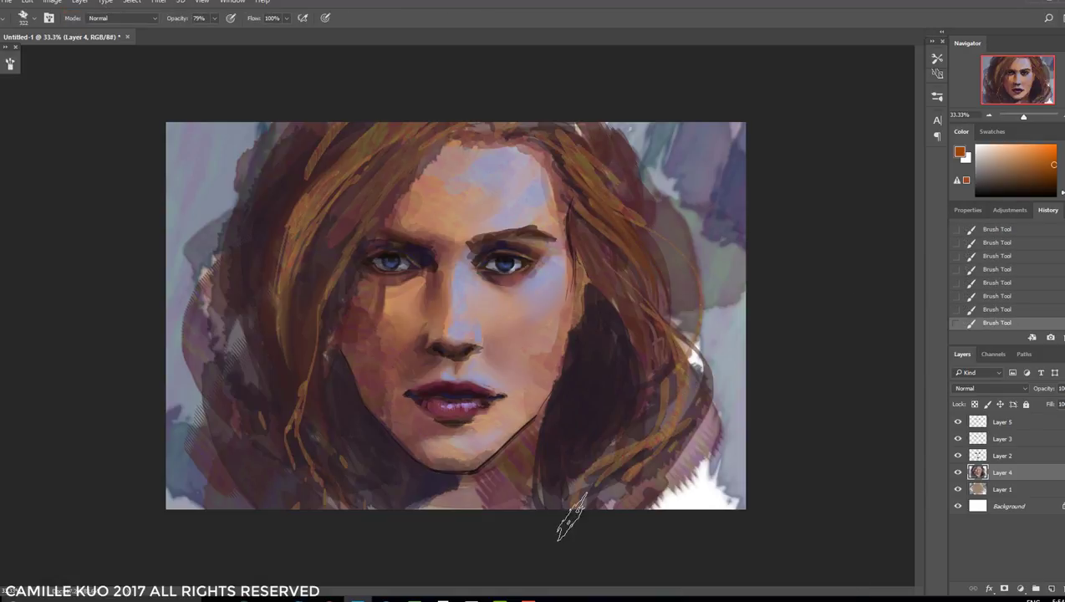
Smear the lower-right hair with the Mixer Brush and enlarge the brush to 511
{"action": "key", "text": "shift+b"}
{"action": "mouse_move", "coordinate": [606, 351]}
{"action": "left_mouse_down"}
{"action": "mouse_move", "coordinate": [602, 333]}
{"action": "mouse_move", "coordinate": [628, 386]}
{"action": "mouse_move", "coordinate": [563, 528]}
{"action": "left_mouse_up"}
{"action": "right_click", "coordinate": [669, 294]}
{"action": "key", "text": "Escape"}
{"action": "right_click", "coordinate": [356, 531]}
{"action": "key", "text": "Escape"}
{"action": "key", "text": "F5"}
{"action": "key", "text": "F5"}
{"action": "right_click", "coordinate": [247, 255]}
{"action": "key", "text": "Escape"}
{"action": "right_click", "coordinate": [273, 273]}
Step back in History before the last mixer stroke and set the brush size to 1811 px
{"action": "key", "text": "Escape"}
{"action": "left_click", "coordinate": [985, 311]}
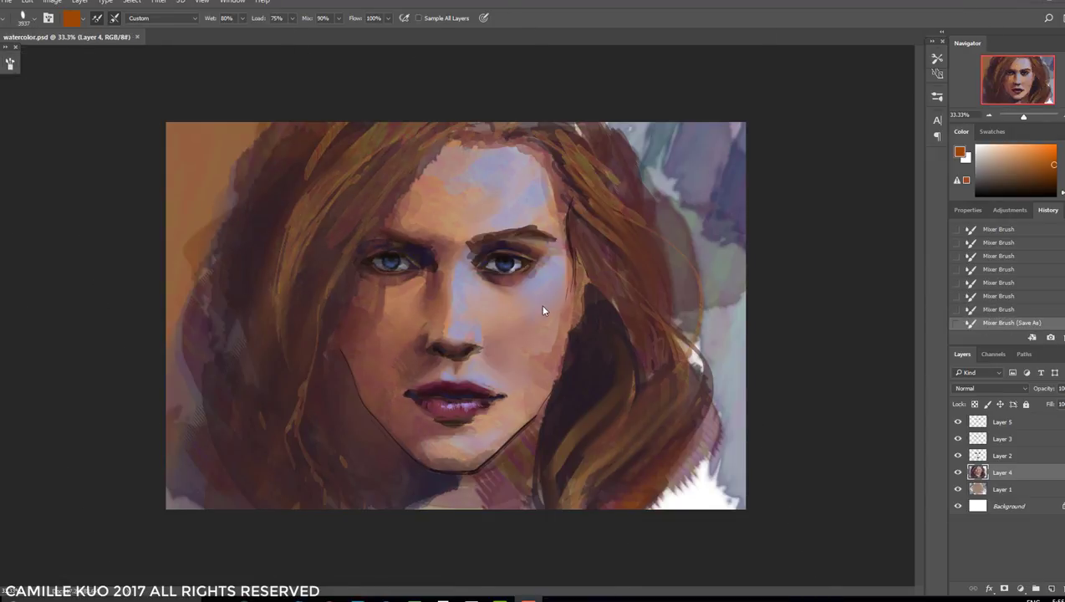
{"action": "left_click", "coordinate": [1015, 310]}
{"action": "right_click", "coordinate": [594, 297]}
{"action": "left_click", "coordinate": [706, 309]}
{"action": "type", "text": "1811"}
{"action": "key", "text": "Return"}
{"action": "left_click", "coordinate": [266, 233]}
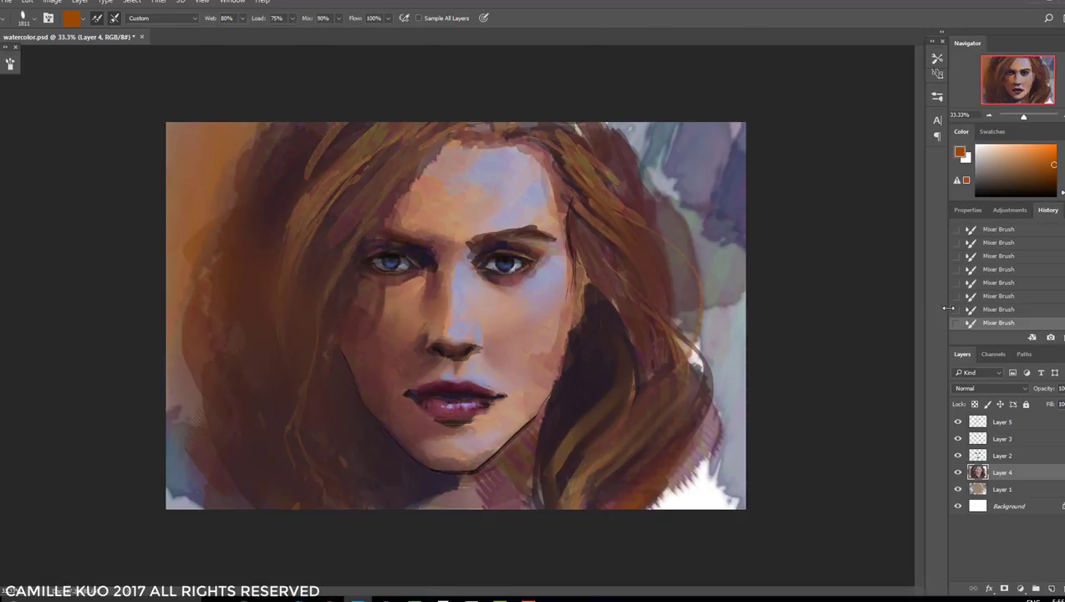
Try blending blue into the lower-left background, undo it, and blend purple instead
{"action": "left_click", "coordinate": [1062, 161]}
{"action": "mouse_move", "coordinate": [242, 351]}
{"action": "left_mouse_down"}
{"action": "mouse_move", "coordinate": [178, 214]}
{"action": "mouse_move", "coordinate": [231, 380]}
{"action": "left_mouse_up"}
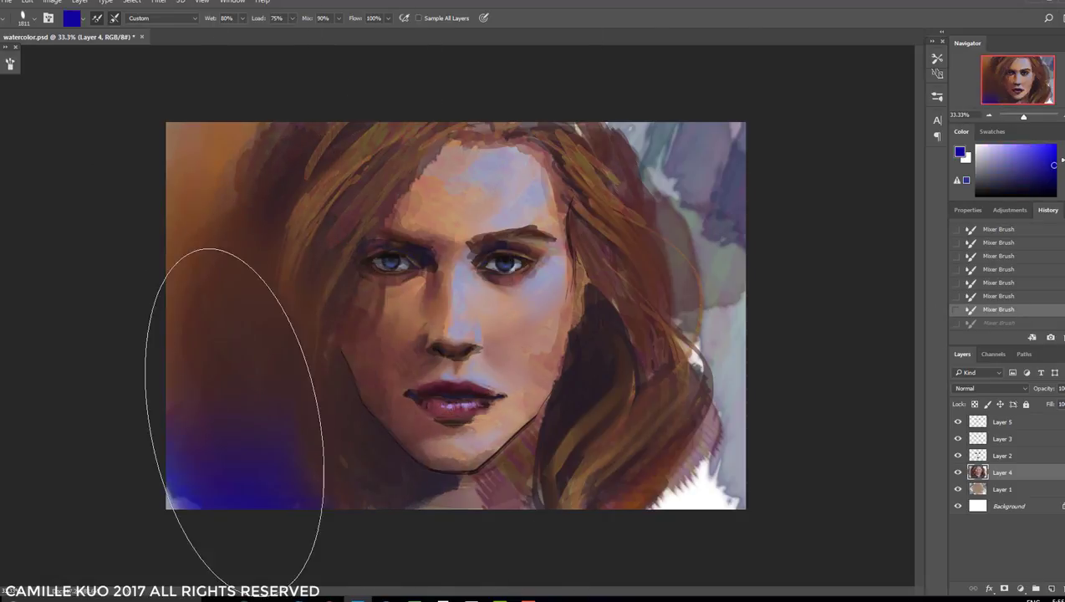
{"action": "key", "text": "ctrl+z"}
{"action": "left_click", "coordinate": [1061, 156]}
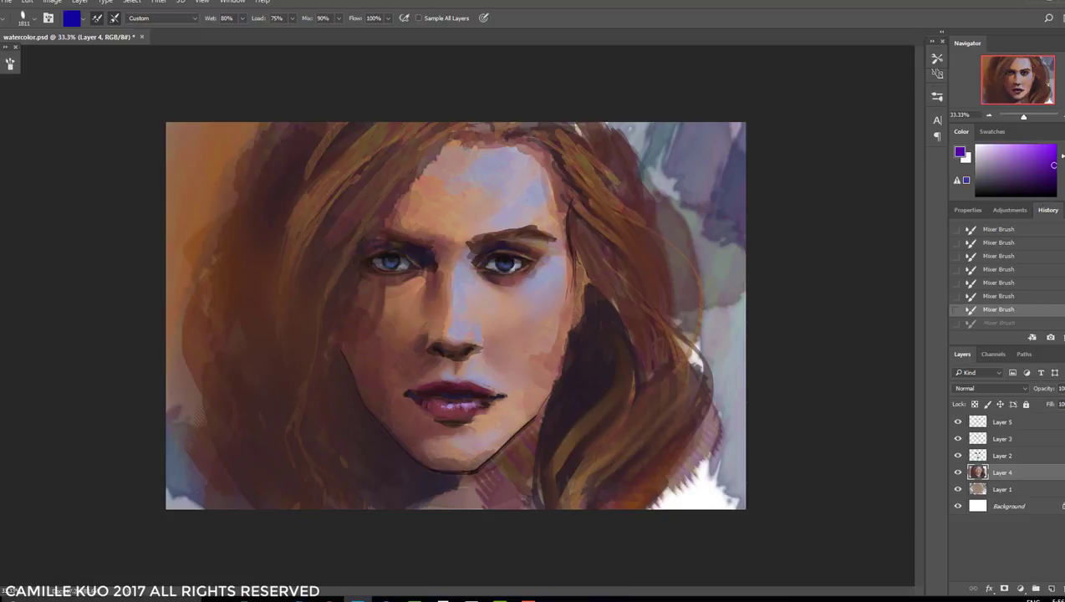
{"action": "left_click_drag", "start_coordinate": [309, 455], "coordinate": [155, 250]}
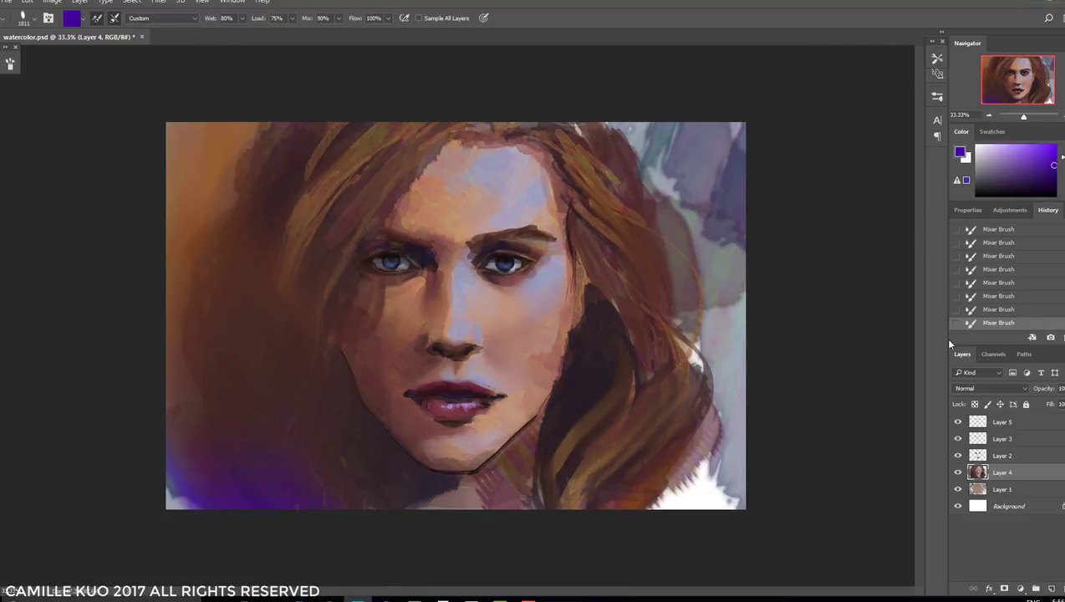
Step back and forward through History to compare earlier stroke states
{"action": "left_click", "coordinate": [999, 309]}
{"action": "left_click", "coordinate": [1002, 286]}
{"action": "left_click", "coordinate": [1005, 271]}
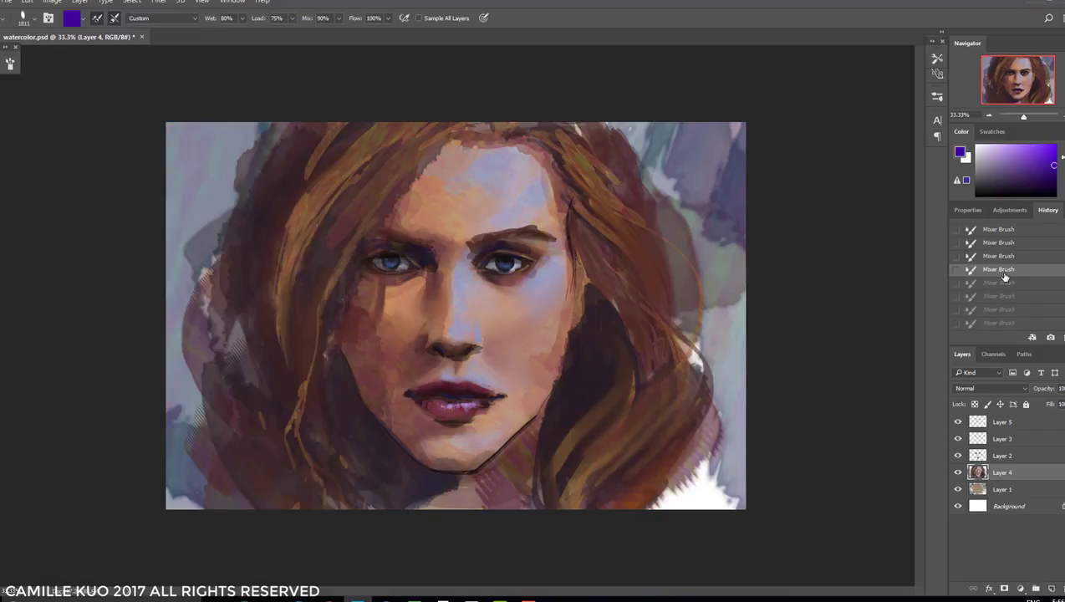
{"action": "left_click", "coordinate": [1004, 283]}
{"action": "left_click", "coordinate": [1004, 296]}
{"action": "left_click", "coordinate": [1003, 309]}
{"action": "left_click", "coordinate": [1004, 323]}
{"action": "left_click", "coordinate": [1007, 269]}
Toggle the purple left-side strokes on and off, settling on the state without them
{"action": "key", "text": "ctrl+shift+z"}
{"action": "key", "text": "ctrl+shift+z"}
{"action": "key", "text": "ctrl+shift+z"}
{"action": "key", "text": "ctrl+shift+z"}
{"action": "key", "text": "ctrl+alt+z"}
{"action": "key", "text": "ctrl+shift+z"}
{"action": "key", "text": "ctrl+alt+z"}
{"action": "key", "text": "ctrl+shift+z"}
{"action": "key", "text": "ctrl+alt+z"}
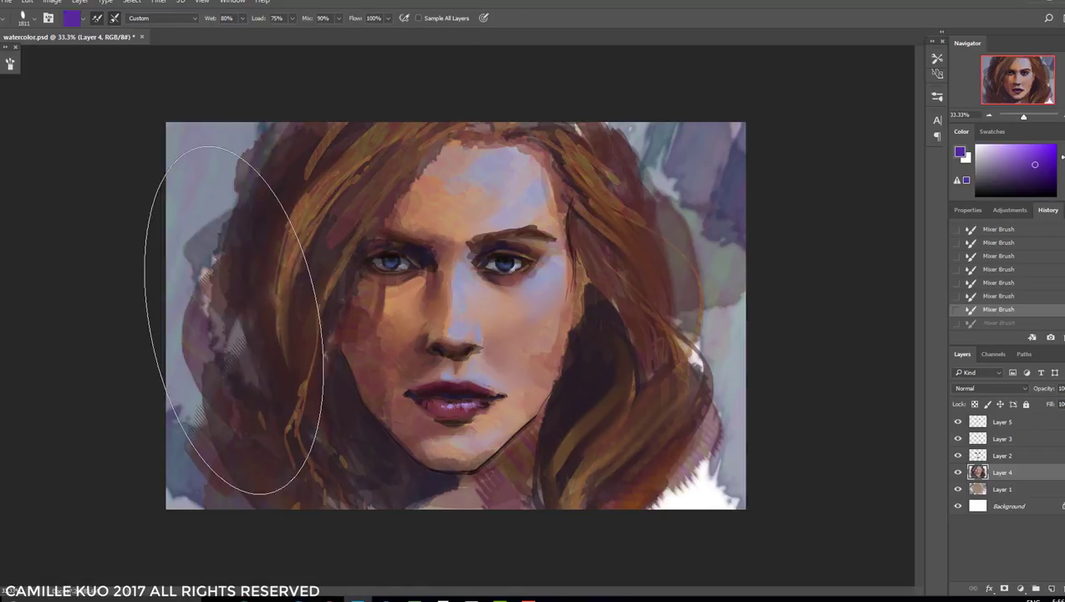
{"action": "key", "text": "ctrl+shift+z"}
{"action": "key", "text": "ctrl+alt+z"}
{"action": "key", "text": "ctrl+shift+z"}
{"action": "key", "text": "ctrl+alt+z"}
{"action": "key", "text": "ctrl+shift+z"}
{"action": "key", "text": "ctrl+alt+z"}
{"action": "key", "text": "ctrl+shift+z"}
{"action": "left_click", "coordinate": [989, 309]}
Smudge the left hair strands together and into the background with the Smudge Tool
{"action": "key", "text": "r"}
{"action": "right_click", "coordinate": [247, 225]}
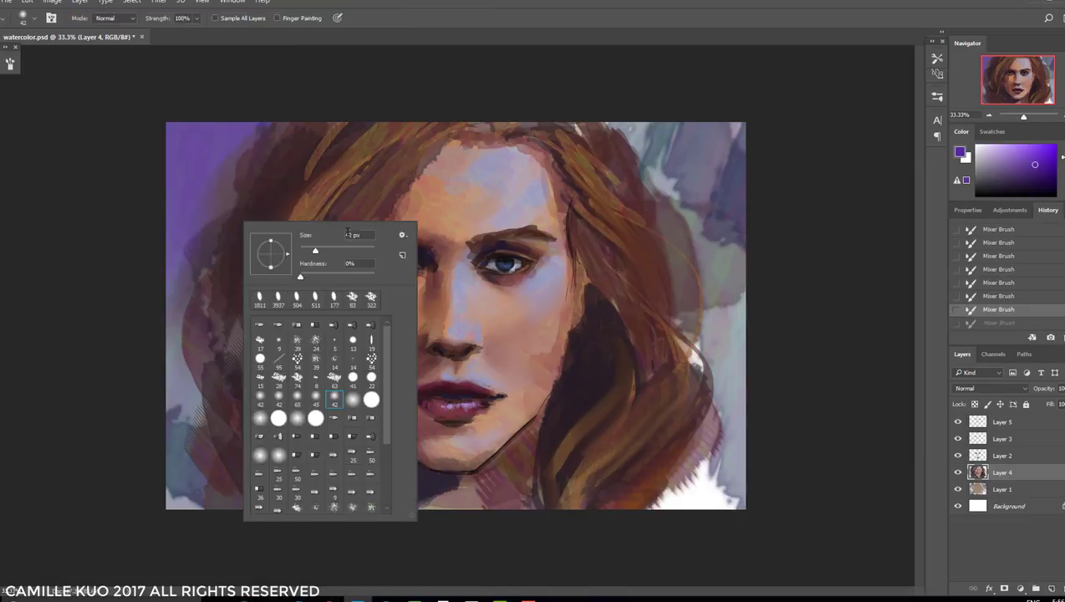
{"action": "key", "text": "Escape"}
{"action": "mouse_move", "coordinate": [224, 241]}
{"action": "left_mouse_down"}
{"action": "mouse_move", "coordinate": [167, 328]}
{"action": "mouse_move", "coordinate": [242, 424]}
{"action": "left_mouse_up"}
{"action": "right_click", "coordinate": [199, 318]}
{"action": "key", "text": "Escape"}
{"action": "left_click_drag", "start_coordinate": [200, 376], "coordinate": [205, 450]}
{"action": "left_click_drag", "start_coordinate": [211, 351], "coordinate": [224, 474]}
{"action": "left_click_drag", "start_coordinate": [234, 414], "coordinate": [236, 443]}
{"action": "right_click", "coordinate": [209, 314]}
{"action": "key", "text": "Escape"}
{"action": "left_click_drag", "start_coordinate": [215, 268], "coordinate": [192, 335]}
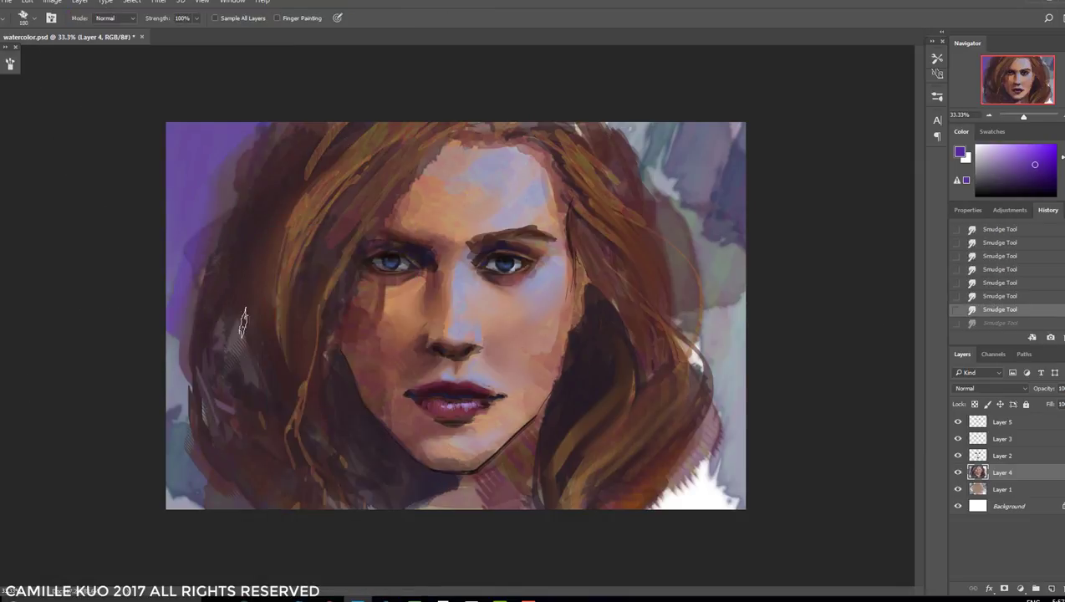
Undo all the left-hair smudges and toggle Layer 4 to compare with the underpainting
{"action": "left_click", "coordinate": [1008, 457]}
{"action": "key", "text": "ctrl+alt+z"}
{"action": "key", "text": "ctrl+alt+z"}
{"action": "key", "text": "ctrl+alt+z"}
{"action": "key", "text": "ctrl+alt+z"}
{"action": "key", "text": "ctrl+alt+z"}
{"action": "key", "text": "ctrl+alt+z"}
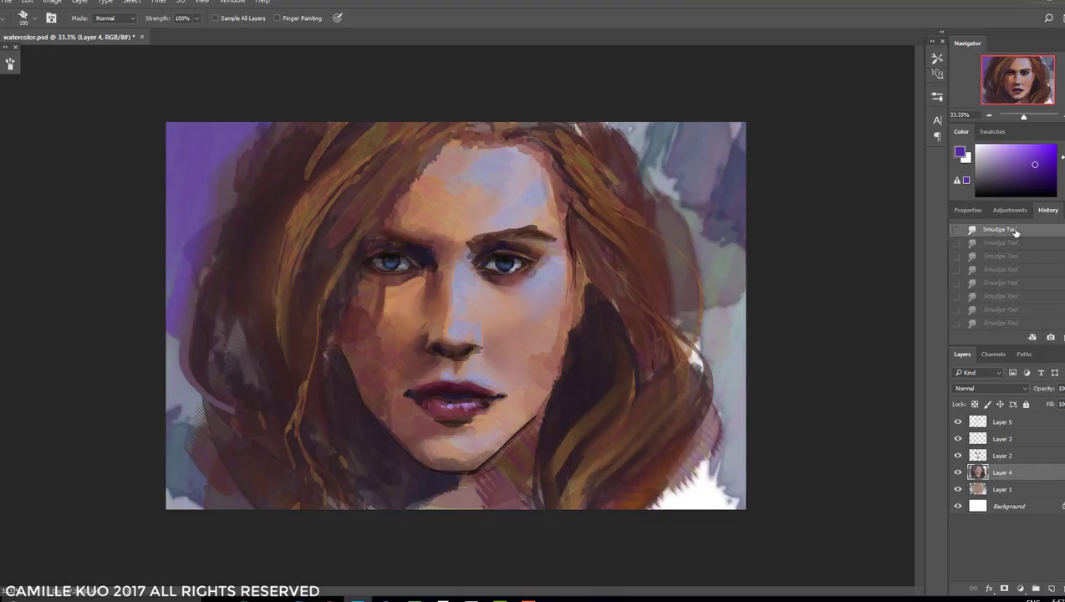
{"action": "left_click", "coordinate": [1040, 289]}
{"action": "key", "text": "ctrl+alt+z"}
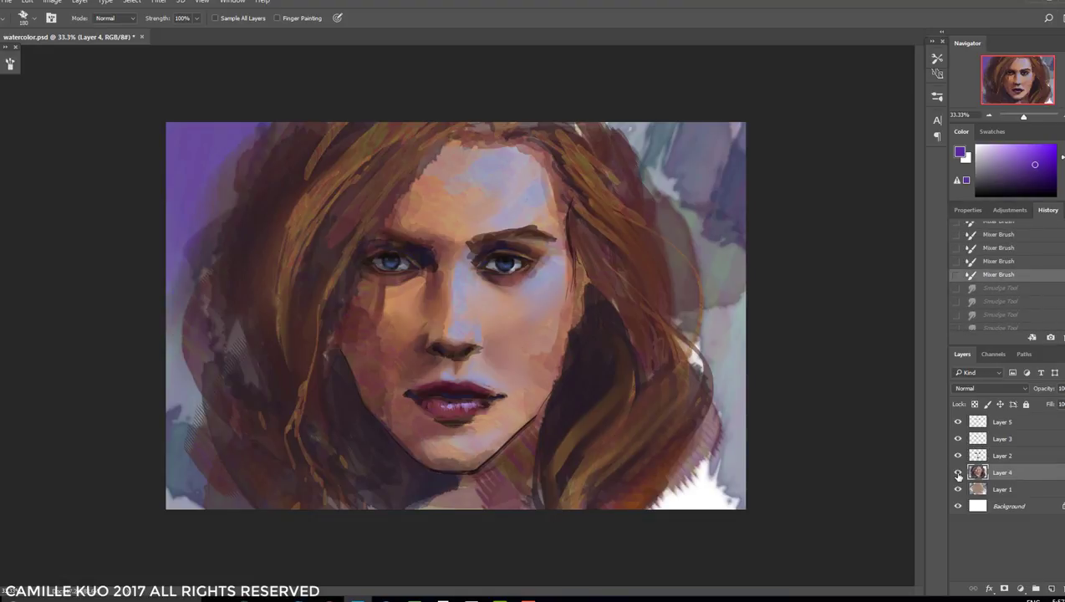
{"action": "left_click", "coordinate": [958, 473]}
{"action": "left_click", "coordinate": [958, 472]}
{"action": "left_click", "coordinate": [958, 473]}
{"action": "left_click", "coordinate": [958, 472]}
Smudge the left hair into the purple background and set the smudge size to 83
{"action": "mouse_move", "coordinate": [214, 298]}
{"action": "left_mouse_down"}
{"action": "mouse_move", "coordinate": [228, 393]}
{"action": "mouse_move", "coordinate": [253, 423]}
{"action": "left_mouse_up"}
{"action": "right_click", "coordinate": [285, 347]}
{"action": "key", "text": "Return"}
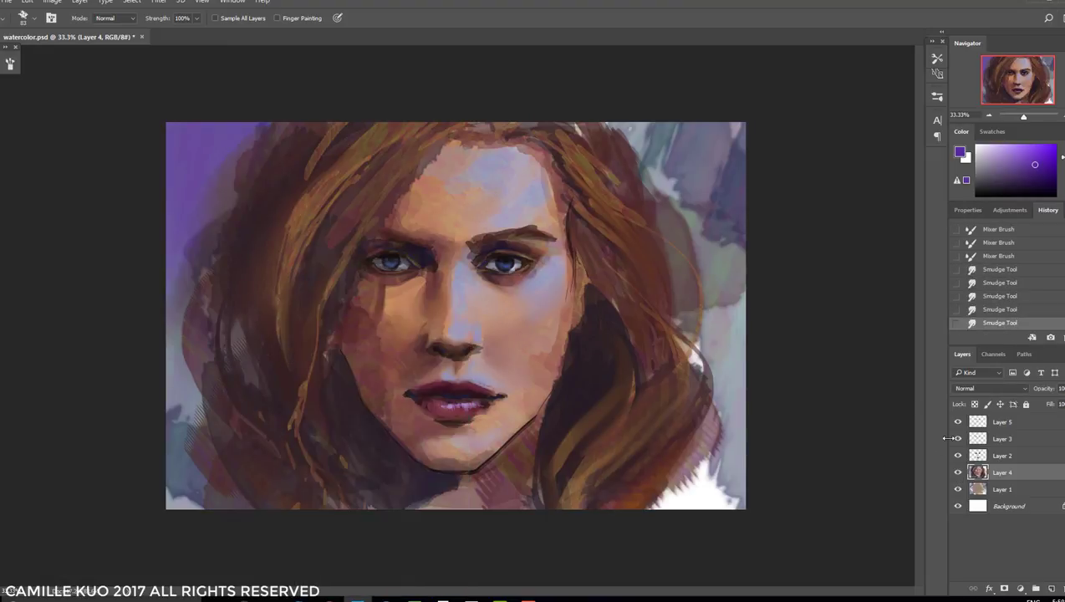
Select Layer 2 and toggle its visibility repeatedly to compare the face
{"action": "left_click", "coordinate": [995, 456]}
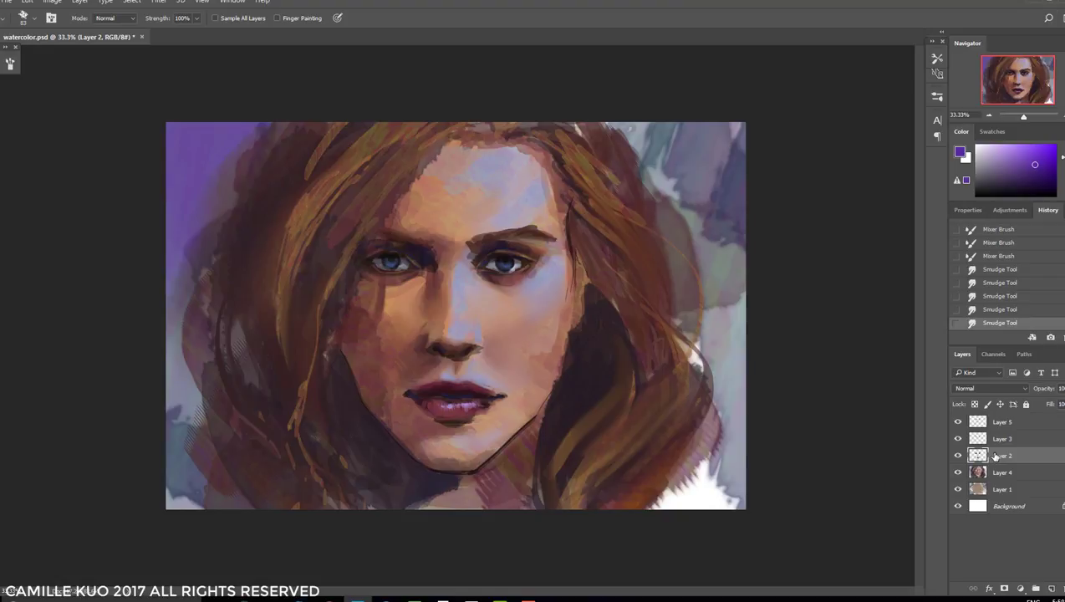
{"action": "left_click", "coordinate": [958, 456]}
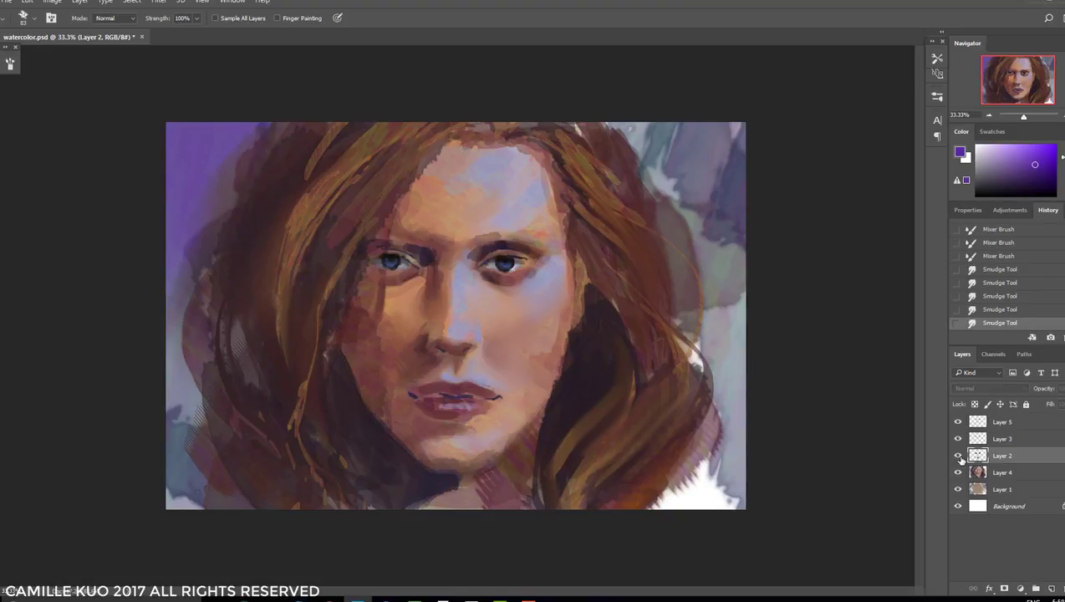
{"action": "left_click", "coordinate": [959, 456]}
{"action": "left_click", "coordinate": [958, 455]}
{"action": "left_click", "coordinate": [959, 456]}
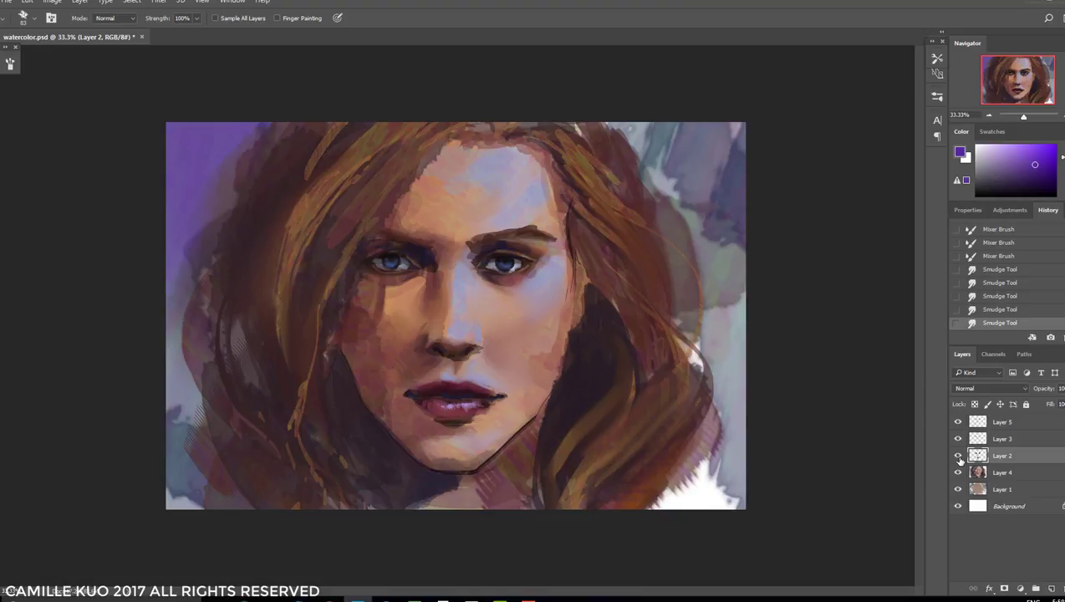
{"action": "left_click", "coordinate": [958, 456]}
{"action": "left_click", "coordinate": [958, 456]}
{"action": "left_click", "coordinate": [958, 455]}
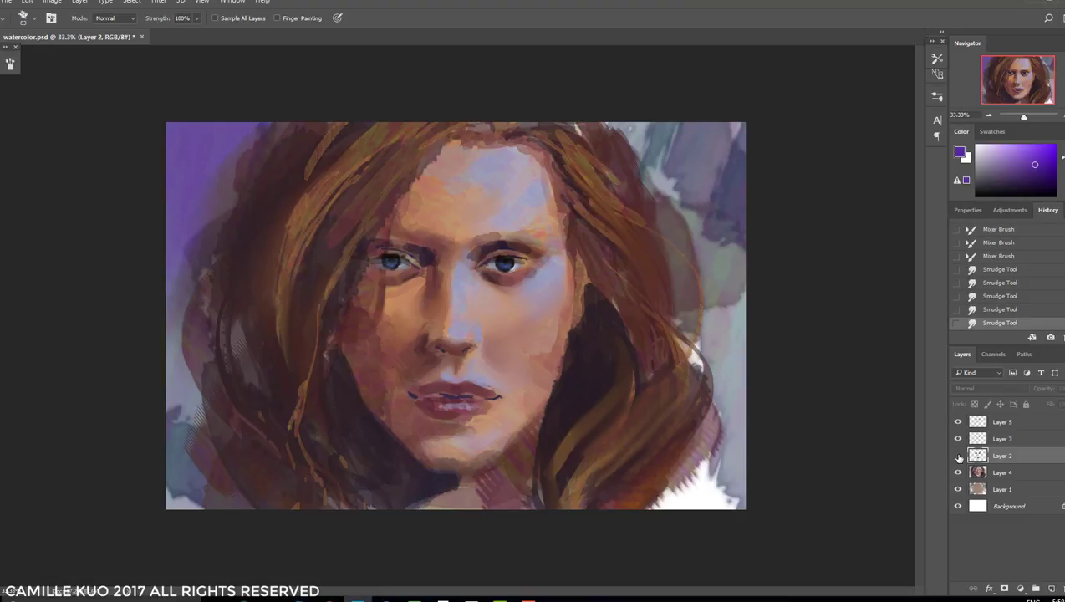
{"action": "left_click", "coordinate": [958, 455]}
Lower Layer 2's opacity to about 83% and lock the layer
{"action": "left_click_drag", "start_coordinate": [1062, 389], "coordinate": [1061, 405]}
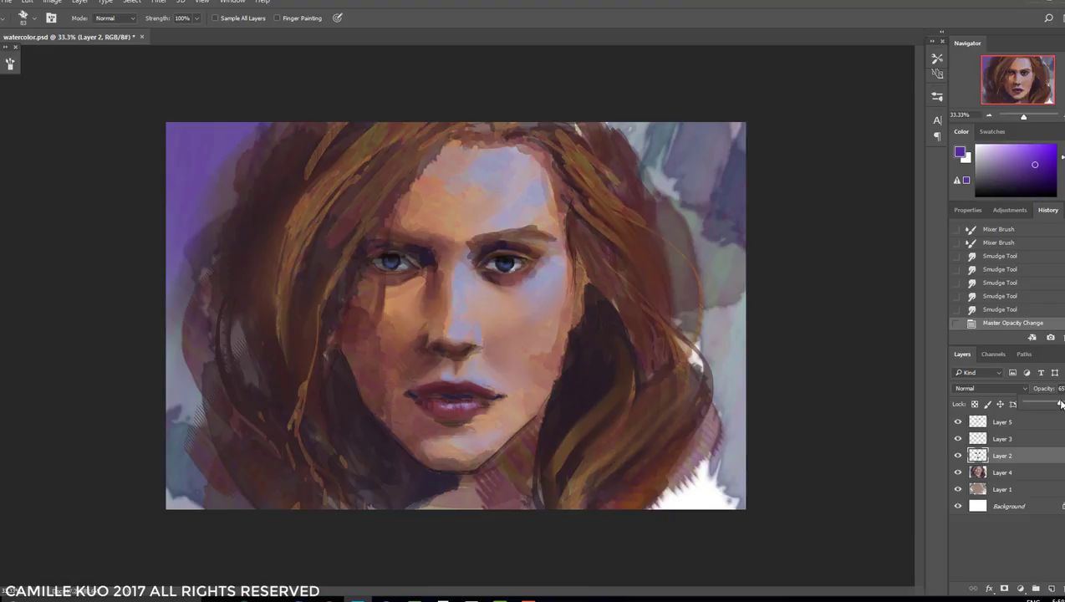
{"action": "left_click_drag", "start_coordinate": [1060, 405], "coordinate": [1055, 405]}
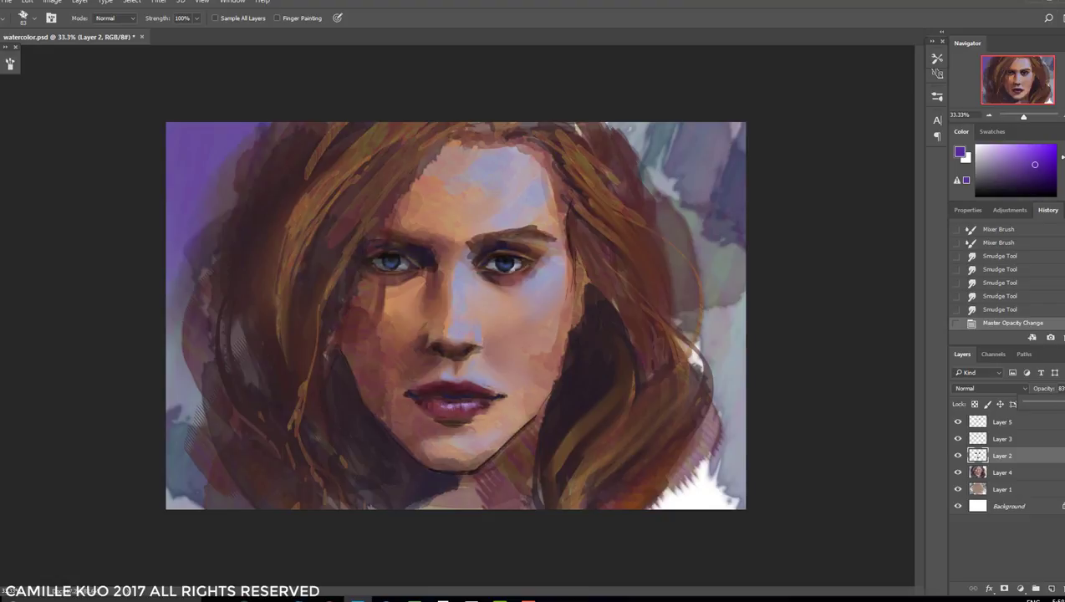
{"action": "key", "text": "slash"}
Switch from the mixer brush to the regular Brush Tool with a fully round tip
{"action": "key", "text": "b"}
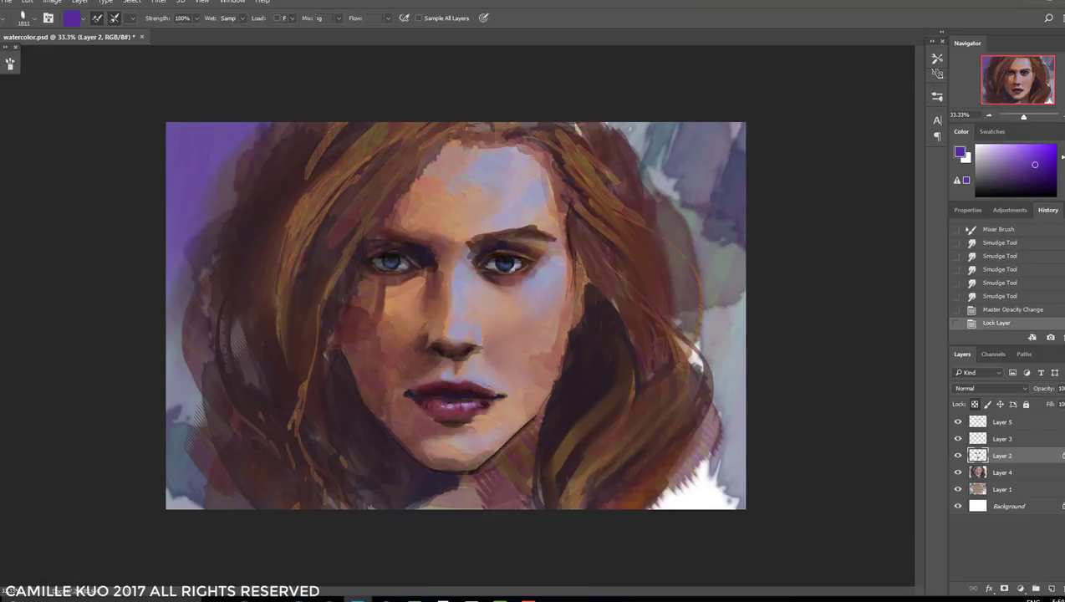
{"action": "right_click", "coordinate": [31, 163]}
{"action": "left_click", "coordinate": [32, 159]}
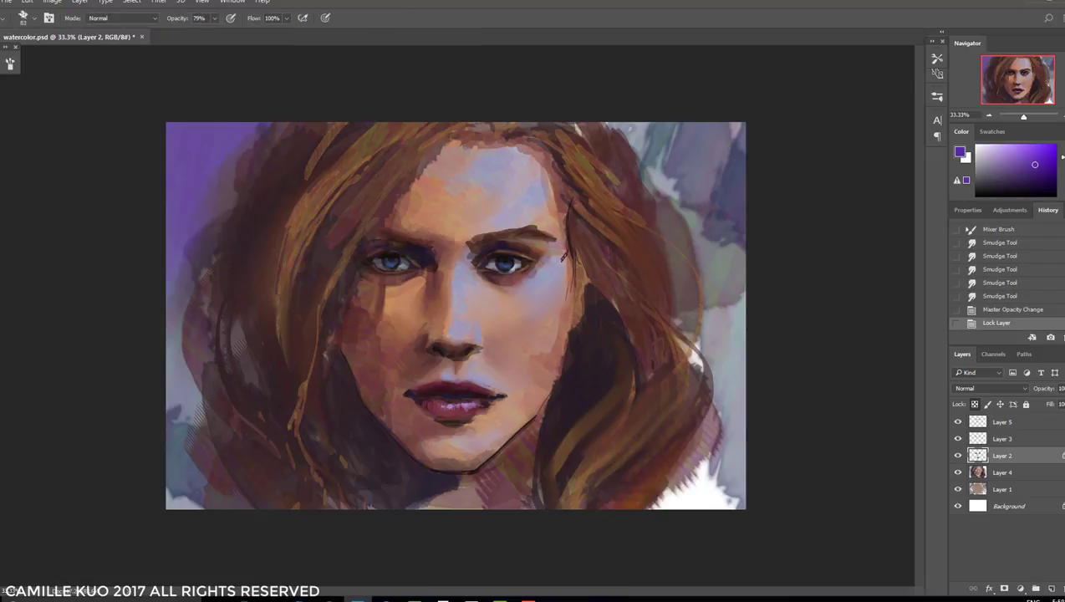
{"action": "right_click", "coordinate": [562, 256]}
{"action": "left_click_drag", "start_coordinate": [590, 284], "coordinate": [598, 273]}
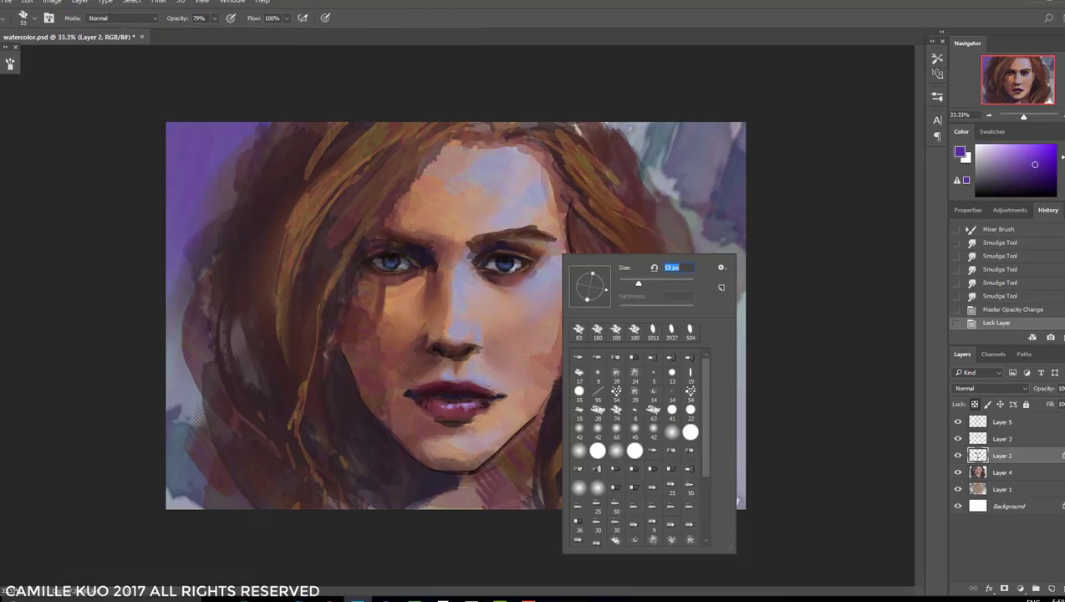
{"action": "key", "text": "Return"}
Pick a dark red and dab accents around the eyebrows and along the upper lip
{"action": "left_click_drag", "start_coordinate": [1063, 157], "coordinate": [1062, 150]}
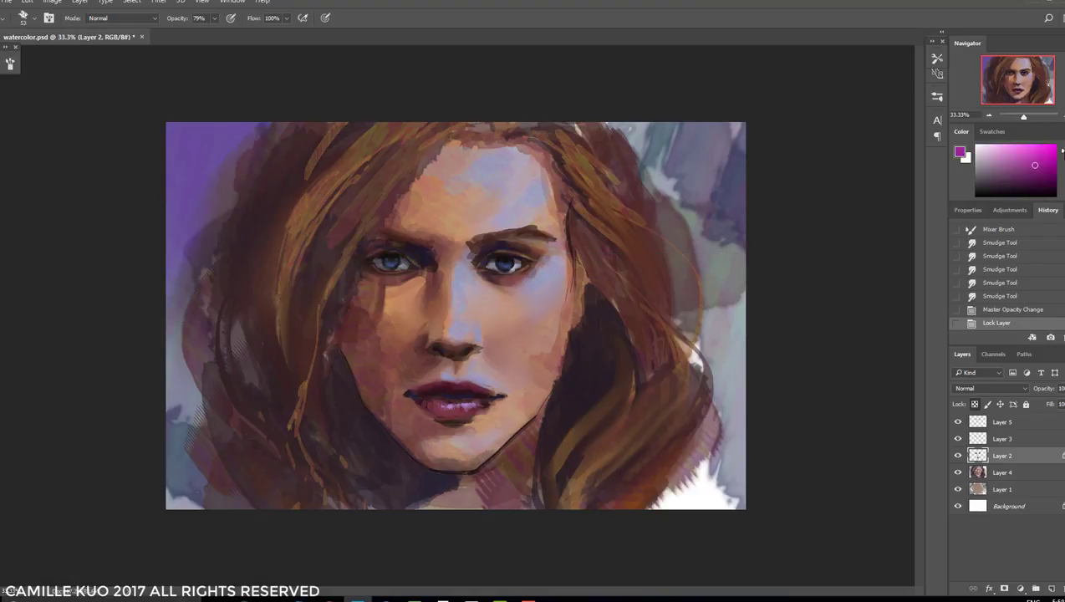
{"action": "right_click", "coordinate": [557, 242]}
{"action": "key", "text": "Return"}
{"action": "right_click", "coordinate": [539, 249]}
{"action": "key", "text": "Return"}
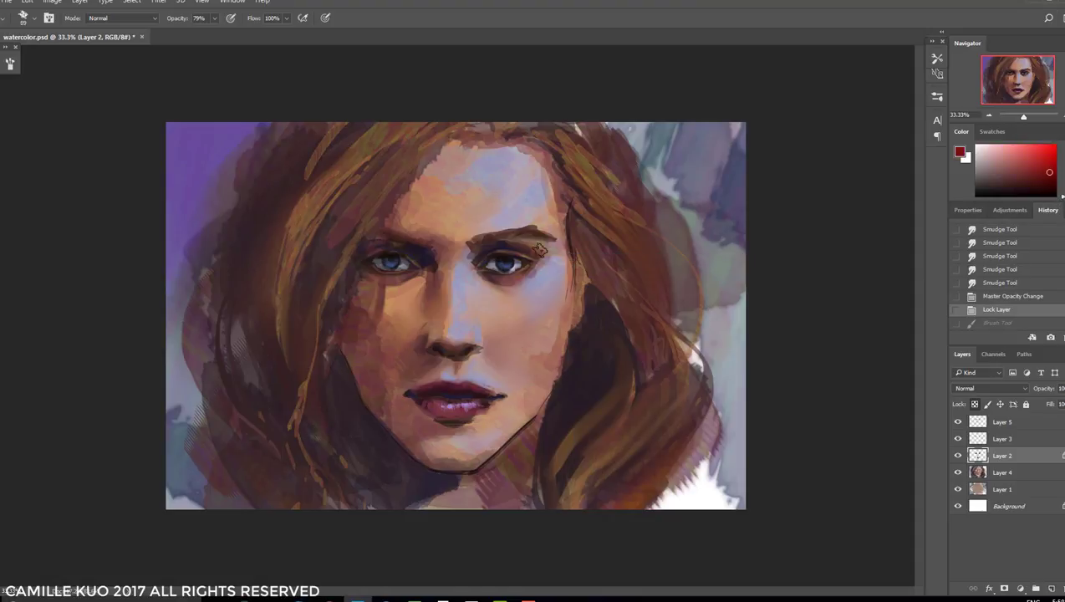
{"action": "left_click_drag", "start_coordinate": [540, 249], "coordinate": [518, 242]}
{"action": "left_click_drag", "start_coordinate": [360, 247], "coordinate": [368, 244]}
{"action": "left_click_drag", "start_coordinate": [481, 240], "coordinate": [512, 232]}
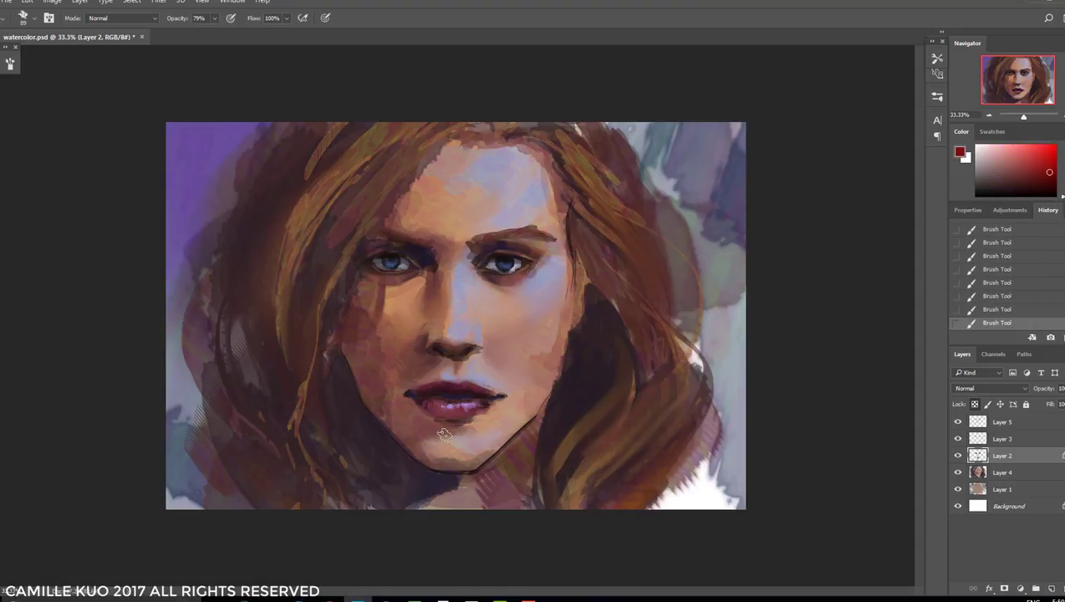
{"action": "left_click_drag", "start_coordinate": [483, 395], "coordinate": [409, 391]}
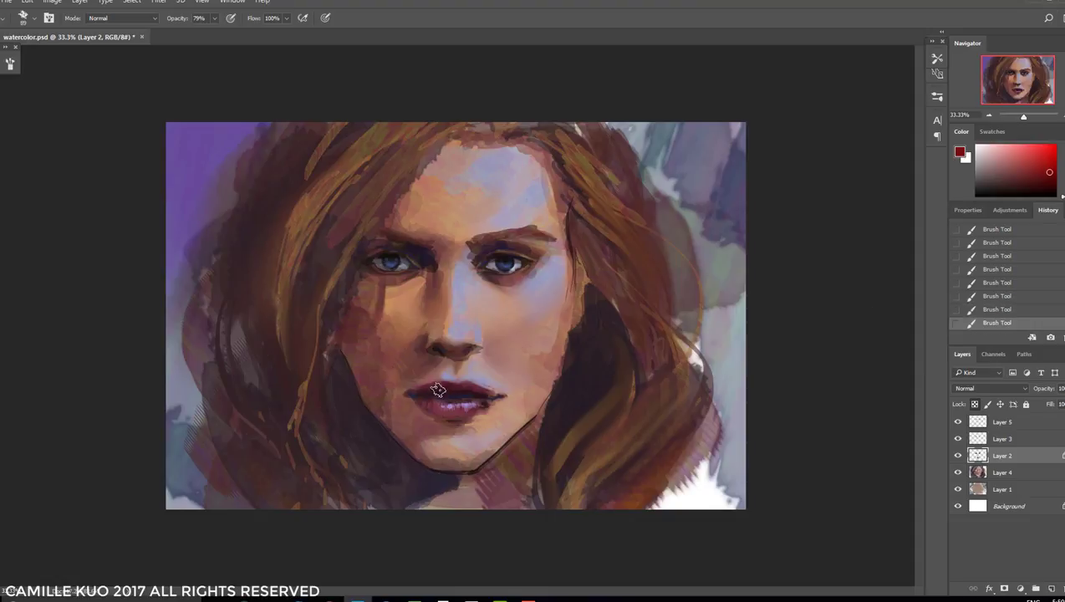
Switch to a large textured brush tip and shrink it to about 25
{"action": "right_click", "coordinate": [548, 365]}
{"action": "key", "text": "Return"}
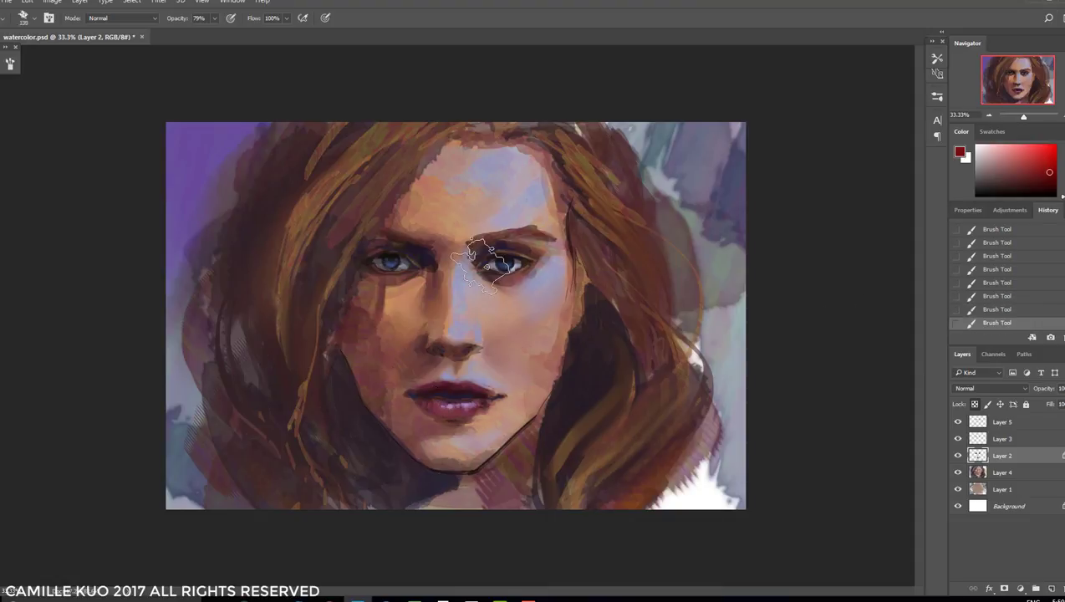
{"action": "right_click", "coordinate": [535, 209]}
{"action": "key", "text": "Return"}
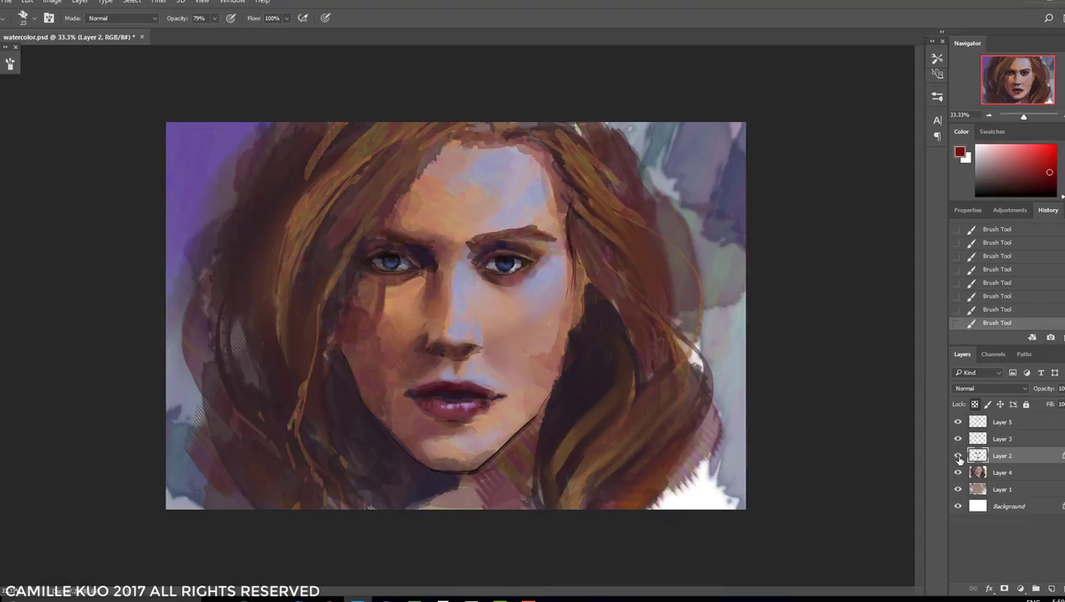
Make Layer 3 the working layer, lock it, and paint a stroke on it
{"action": "left_click", "coordinate": [1002, 438]}
{"action": "right_click", "coordinate": [554, 239]}
{"action": "key", "text": "Return"}
{"action": "key", "text": "ctrl+alt+z"}
{"action": "key", "text": "ctrl+alt+z"}
{"action": "key", "text": "ctrl+alt+z"}
{"action": "key", "text": "slash"}
{"action": "left_click", "coordinate": [397, 259]}
Select Layer 5 and pick a dark brown paint colour
{"action": "left_click", "coordinate": [1003, 422]}
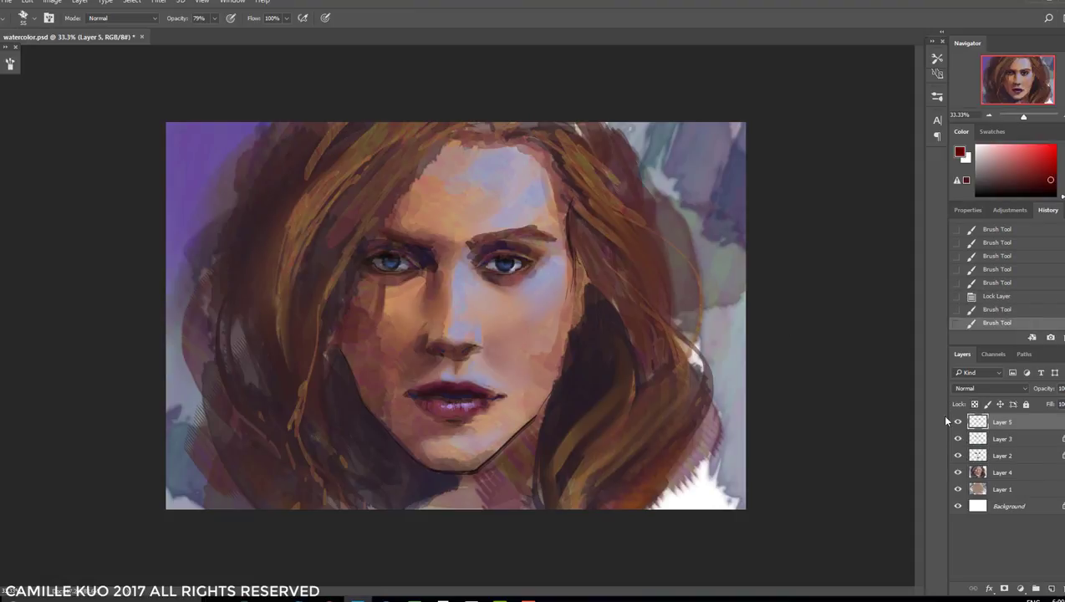
{"action": "right_click", "coordinate": [520, 251]}
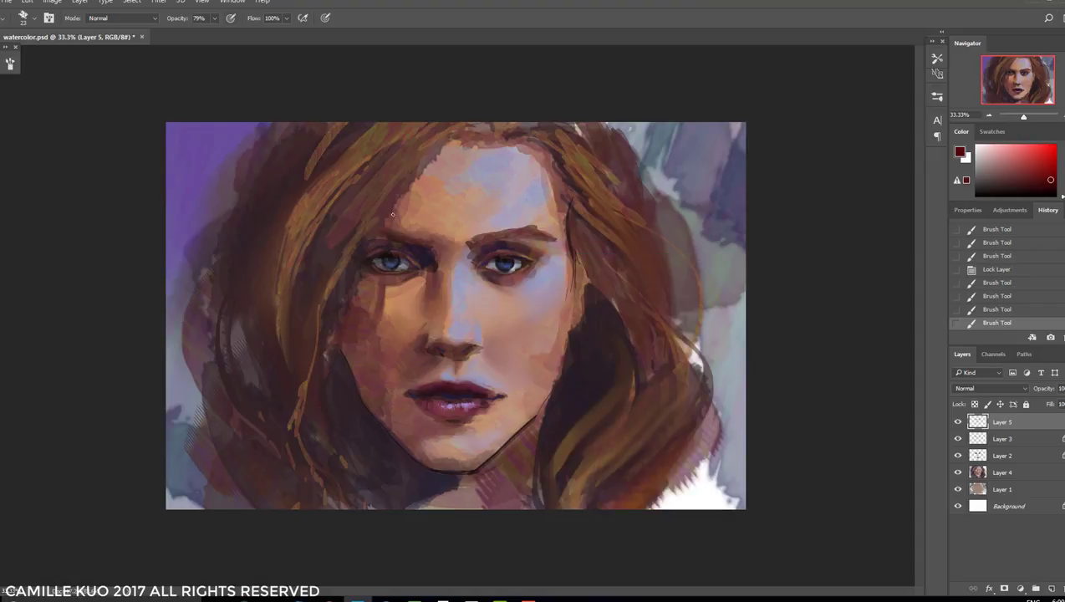
{"action": "key", "text": "0"}
{"action": "right_click", "coordinate": [524, 250]}
{"action": "key", "text": "Escape"}
{"action": "left_click", "coordinate": [509, 257], "text": "alt"}
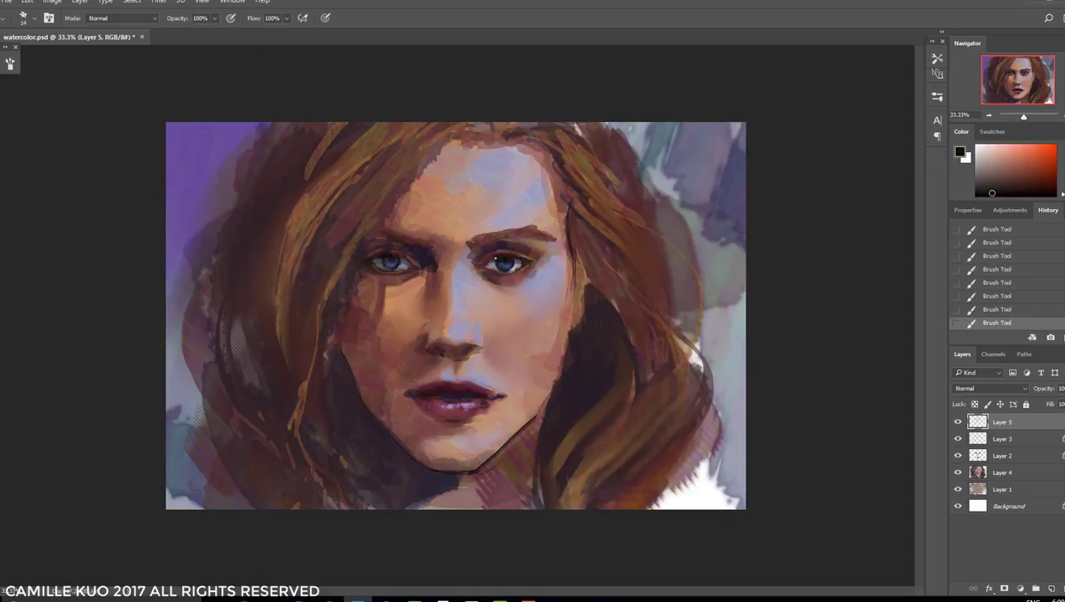
Restore the last stroke and set a small 15 px dark blue brush for eye details
{"action": "right_click", "coordinate": [523, 249]}
{"action": "key", "text": "Escape"}
{"action": "key", "text": "ctrl+z"}
{"action": "right_click", "coordinate": [548, 249]}
{"action": "key", "text": "Return"}
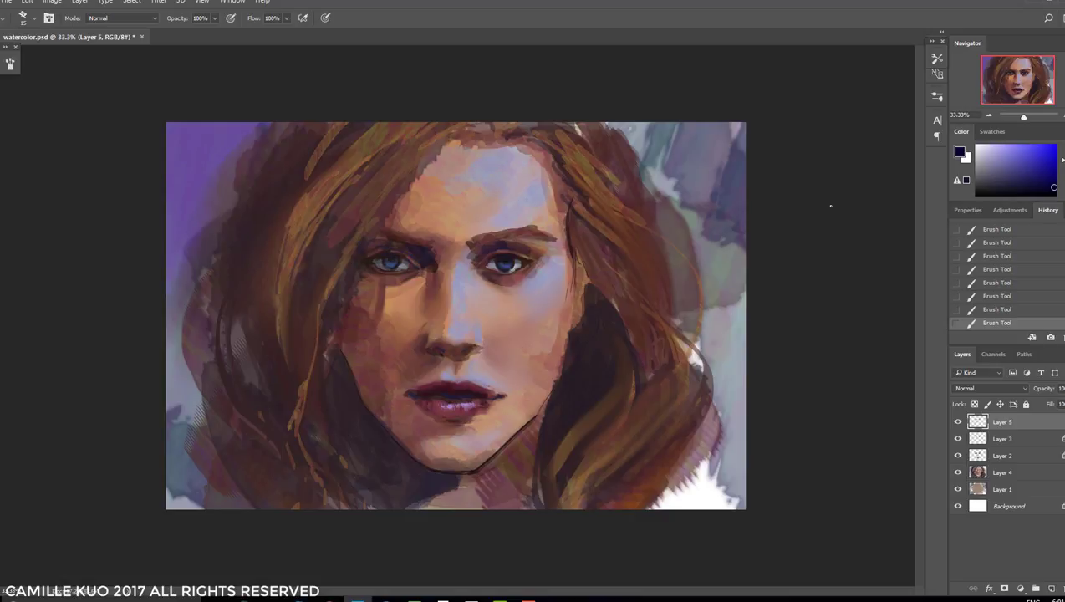
Pick a red paint colour and a new brush preset at 54% opacity
{"action": "left_click", "coordinate": [1055, 183]}
{"action": "right_click", "coordinate": [512, 270]}
{"action": "left_click", "coordinate": [623, 448]}
{"action": "left_click", "coordinate": [1061, 194]}
{"action": "key", "text": "5"}
{"action": "key", "text": "4"}
Sample a colour from the painting and switch to a 53 px brush on Layer 3
{"action": "left_click", "coordinate": [487, 265], "text": "alt"}
{"action": "right_click", "coordinate": [552, 293]}
{"action": "double_click", "coordinate": [651, 470]}
{"action": "key", "text": "alt+bracketleft"}
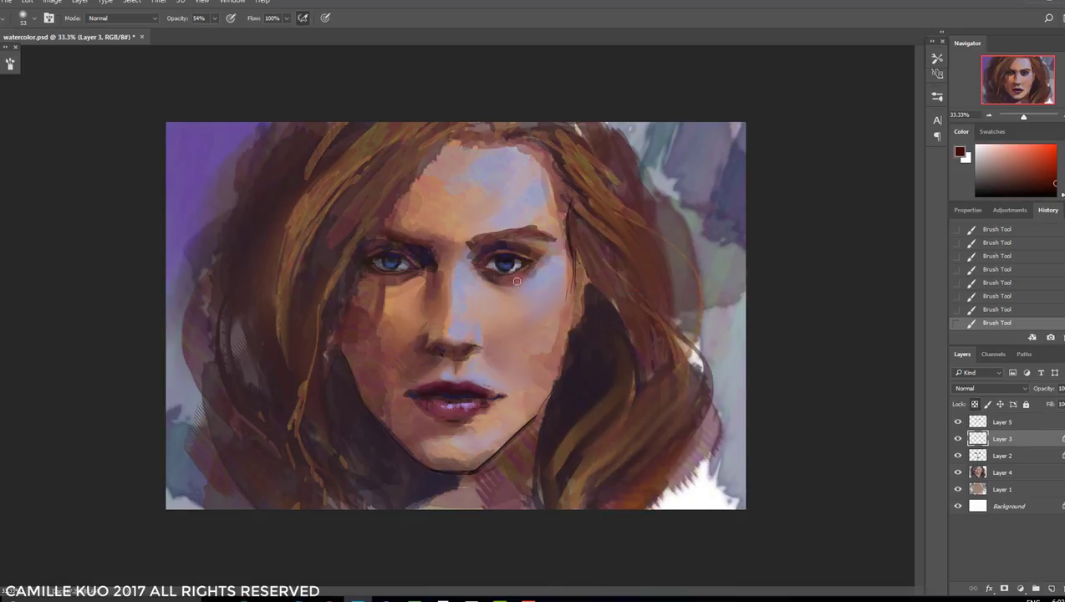
Compare undone and redone brush strokes, keeping the latest state with dark magenta picked
{"action": "key", "text": "ctrl+alt+z"}
{"action": "key", "text": "ctrl+alt+z"}
{"action": "key", "text": "ctrl+alt+z"}
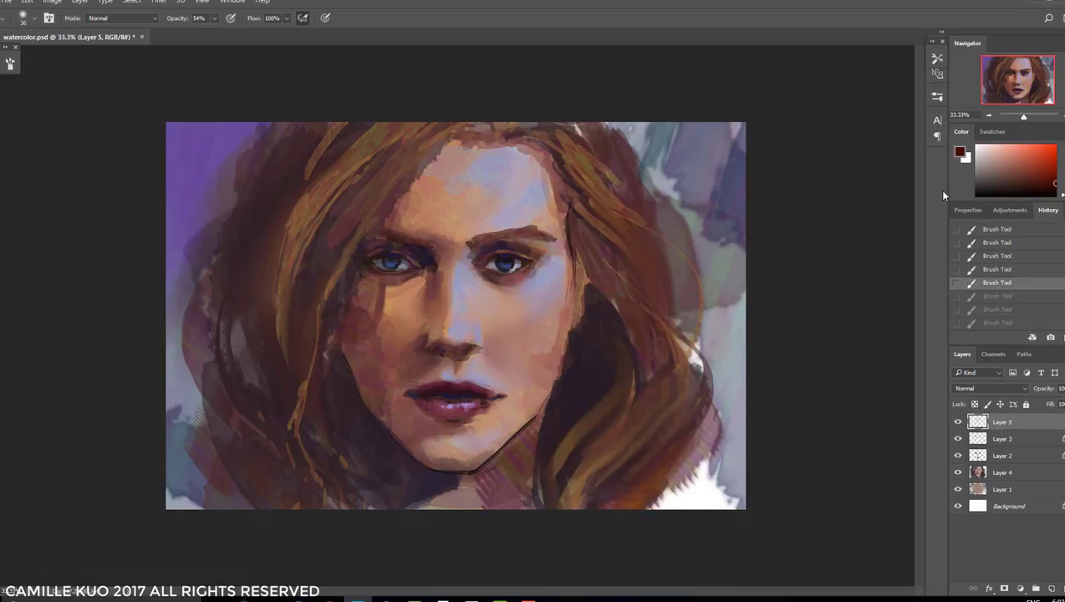
{"action": "key", "text": "ctrl+shift+z"}
{"action": "key", "text": "ctrl+shift+z"}
{"action": "left_click", "coordinate": [489, 222], "text": "alt"}
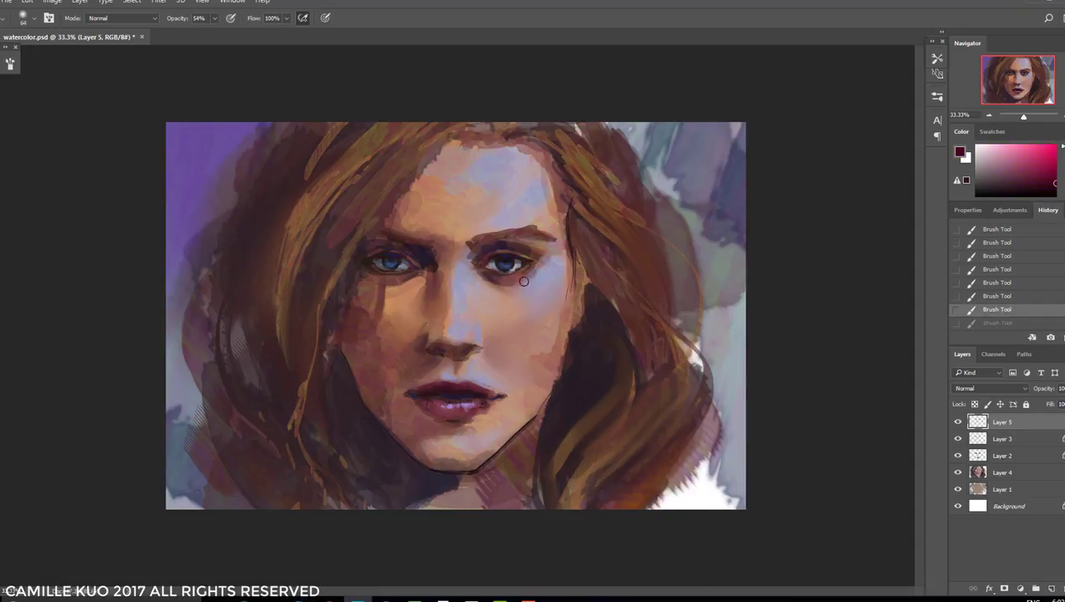
{"action": "key", "text": "ctrl+shift+z"}
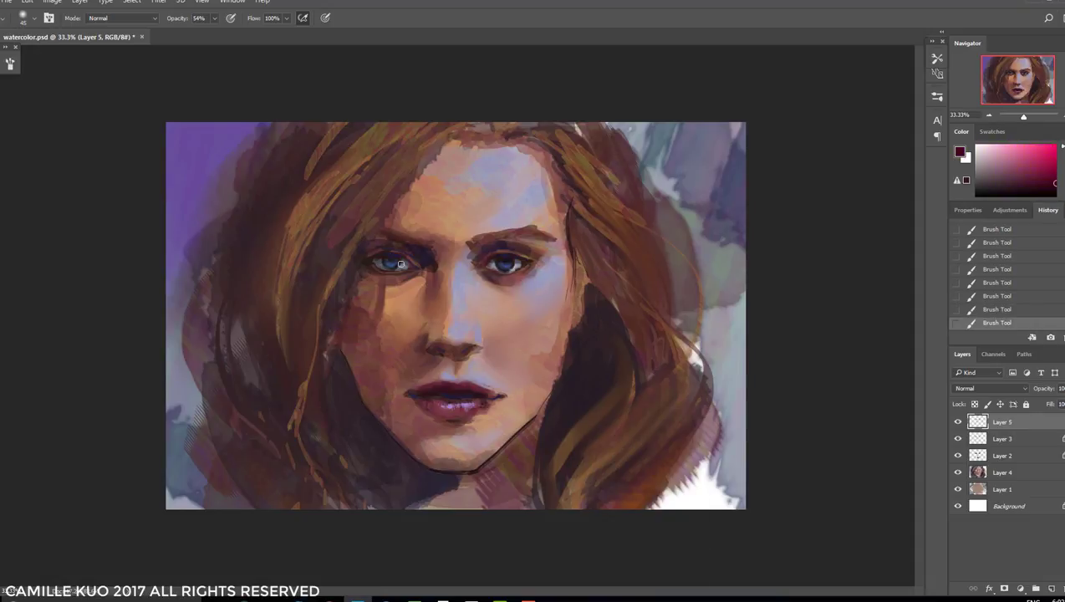
{"action": "key", "text": "ctrl+alt+z"}
{"action": "key", "text": "ctrl+alt+z"}
{"action": "key", "text": "ctrl+alt+z"}
{"action": "key", "text": "ctrl+shift+z"}
{"action": "key", "text": "ctrl+shift+z"}
{"action": "key", "text": "ctrl+shift+z"}
Paint small pink strokes at 100% opacity around the right eye and on the left eye
{"action": "right_click", "coordinate": [559, 289]}
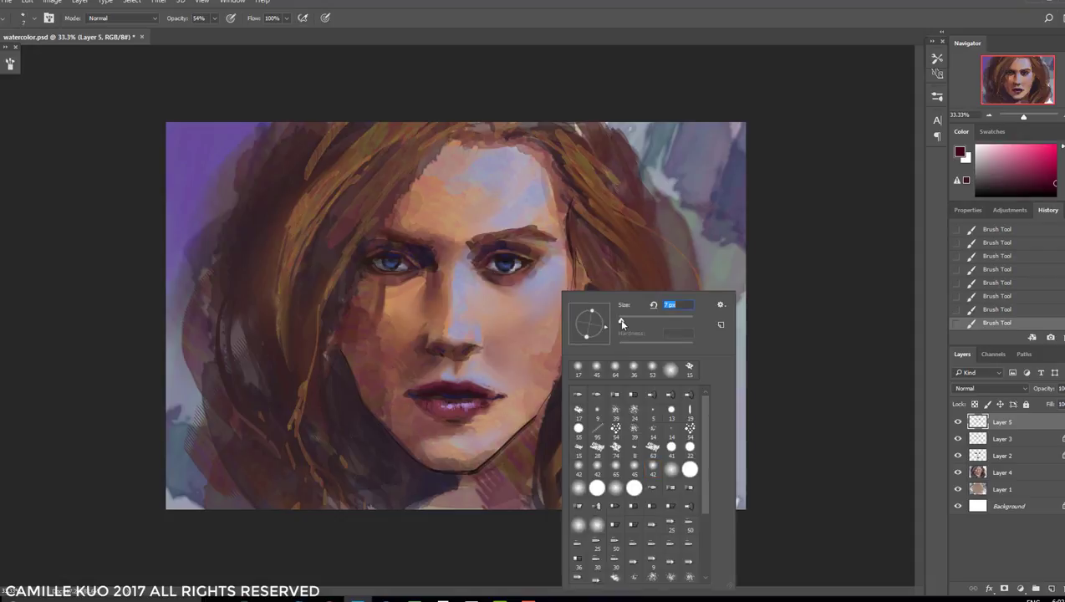
{"action": "left_click", "coordinate": [1027, 167]}
{"action": "right_click", "coordinate": [540, 259]}
{"action": "key", "text": "Escape"}
{"action": "key", "text": "0"}
{"action": "mouse_move", "coordinate": [478, 268]}
{"action": "left_mouse_down"}
{"action": "mouse_move", "coordinate": [578, 285]}
{"action": "mouse_move", "coordinate": [654, 280]}
{"action": "mouse_move", "coordinate": [506, 268]}
{"action": "left_mouse_up"}
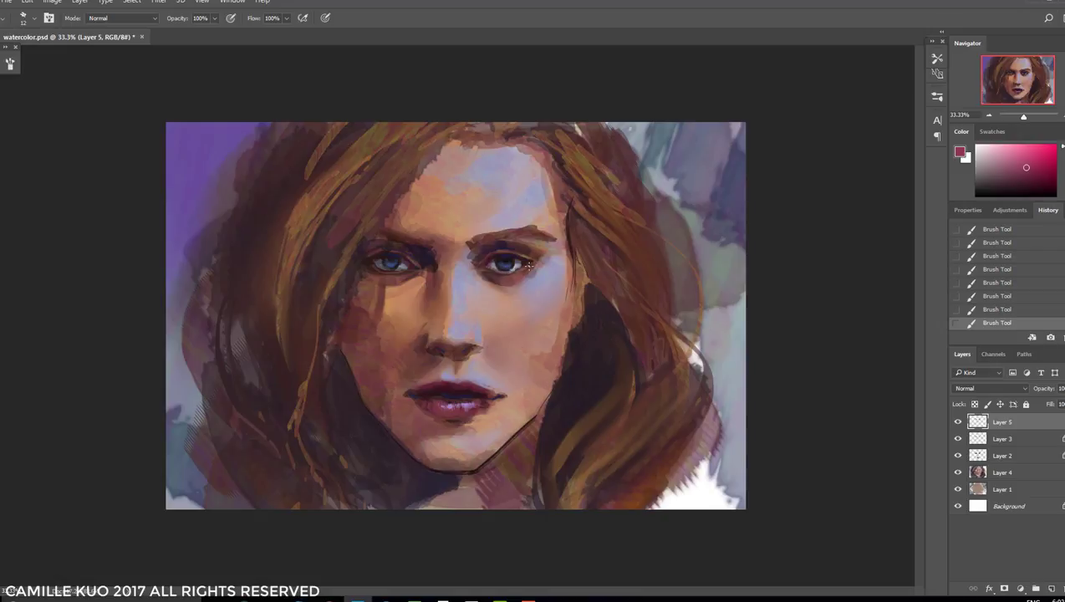
{"action": "left_click", "coordinate": [387, 267]}
Sample a darker red from the painting and briefly zoom in to check the eyes
{"action": "right_click", "coordinate": [428, 264]}
{"action": "key", "text": "Escape"}
{"action": "left_click", "coordinate": [380, 296], "text": "alt"}
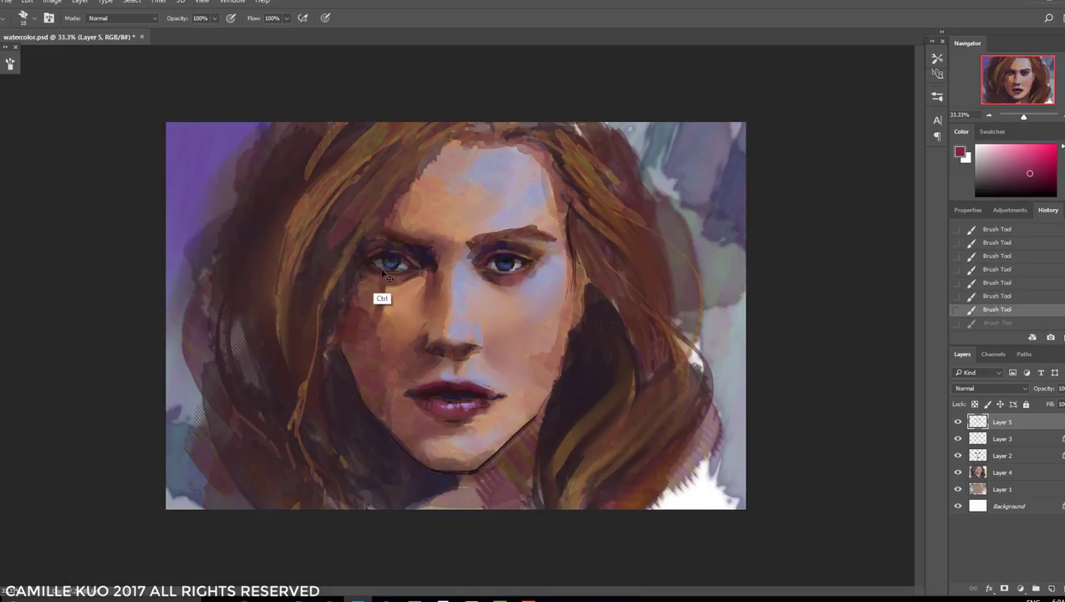
{"action": "left_click", "coordinate": [514, 267], "text": "alt"}
{"action": "right_click", "coordinate": [513, 264]}
{"action": "key", "text": "Escape"}
{"action": "key", "text": "ctrl+plus"}
{"action": "key", "text": "ctrl+minus"}
Sample a dark blue from the painting for the next strokes
{"action": "right_click", "coordinate": [538, 294]}
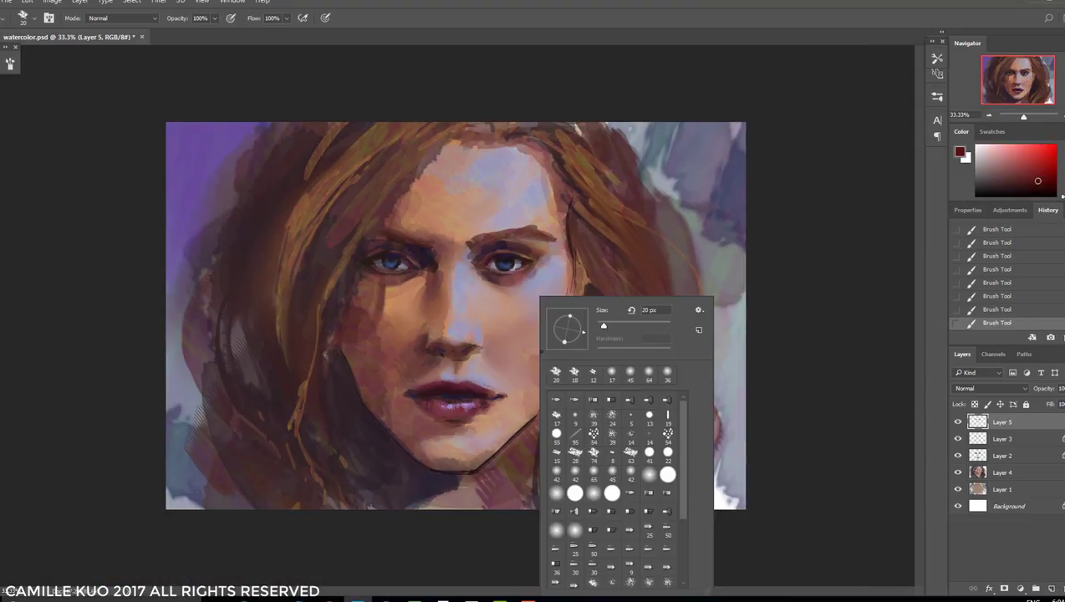
{"action": "key", "text": "Escape"}
{"action": "left_click", "coordinate": [505, 266], "text": "alt"}
{"action": "right_click", "coordinate": [502, 294]}
{"action": "key", "text": "Escape"}
Erase softly around the right eyebrow and lid, then paint small strokes near the nose and lips
{"action": "key", "text": "e"}
{"action": "right_click", "coordinate": [545, 249]}
{"action": "key", "text": "Escape"}
{"action": "mouse_move", "coordinate": [510, 244]}
{"action": "left_mouse_down"}
{"action": "mouse_move", "coordinate": [538, 255]}
{"action": "mouse_move", "coordinate": [501, 238]}
{"action": "mouse_move", "coordinate": [540, 257]}
{"action": "mouse_move", "coordinate": [501, 241]}
{"action": "left_mouse_up"}
{"action": "mouse_move", "coordinate": [510, 244]}
{"action": "left_mouse_down"}
{"action": "mouse_move", "coordinate": [483, 242]}
{"action": "mouse_move", "coordinate": [533, 264]}
{"action": "left_mouse_up"}
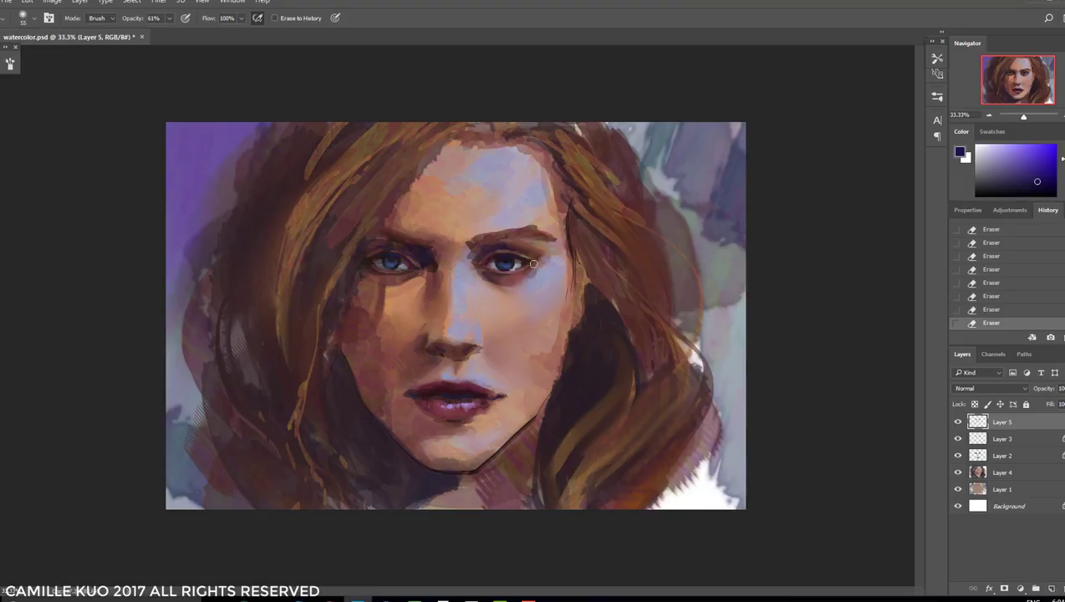
{"action": "key", "text": "b"}
{"action": "left_click_drag", "start_coordinate": [460, 352], "coordinate": [473, 384]}
Restore the nose and lip strokes, choose a new brush preset and move to Layer 4
{"action": "key", "text": "ctrl+alt+z"}
{"action": "key", "text": "ctrl+alt+z"}
{"action": "key", "text": "ctrl+alt+z"}
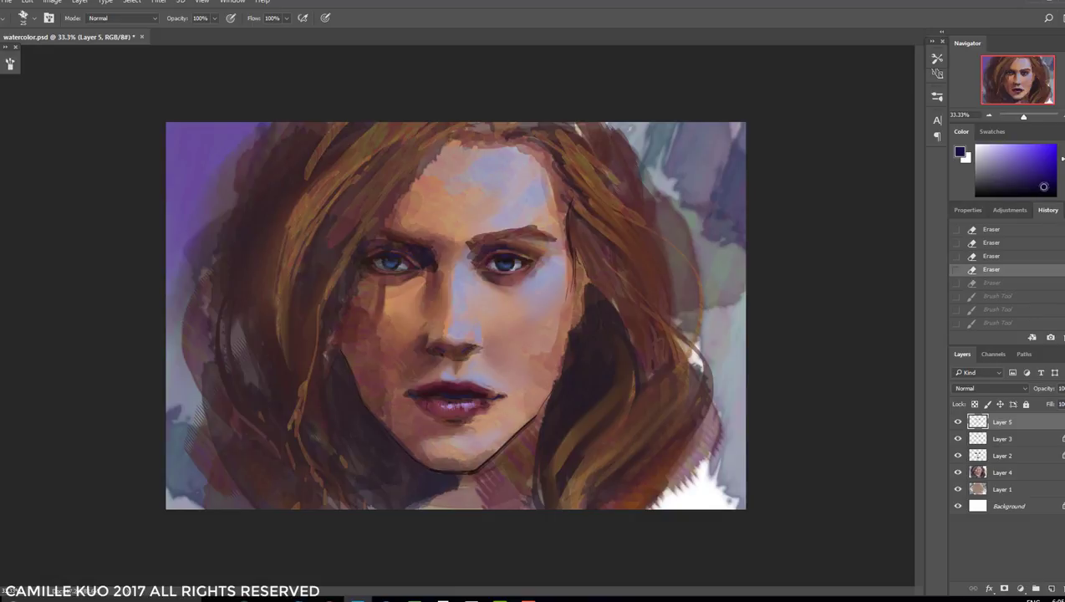
{"action": "key", "text": "ctrl+shift+z"}
{"action": "key", "text": "ctrl+shift+z"}
{"action": "key", "text": "ctrl+shift+z"}
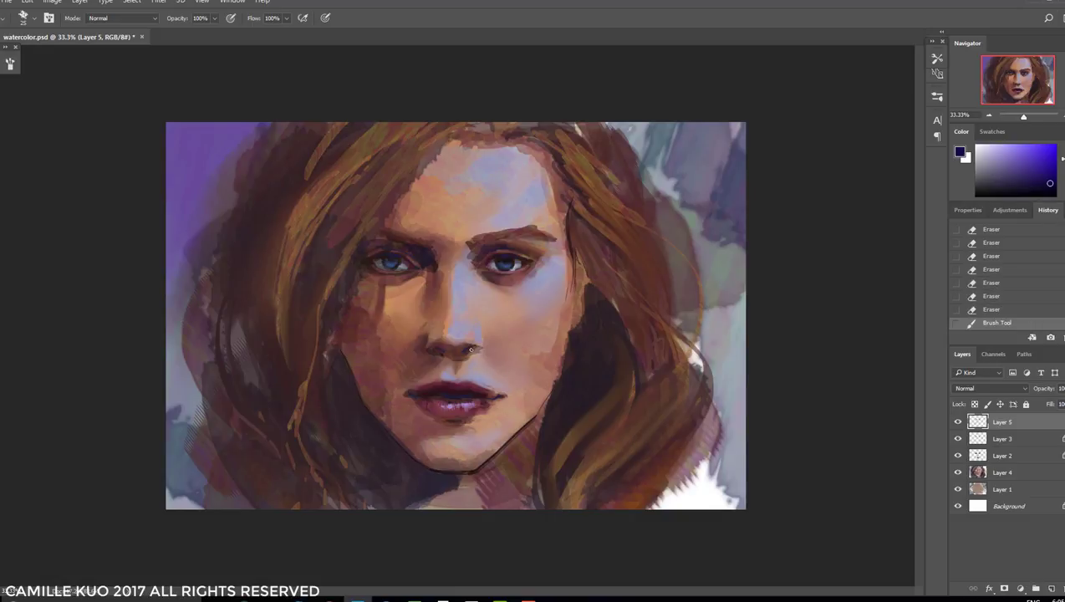
{"action": "right_click", "coordinate": [515, 299]}
{"action": "left_click", "coordinate": [952, 472]}
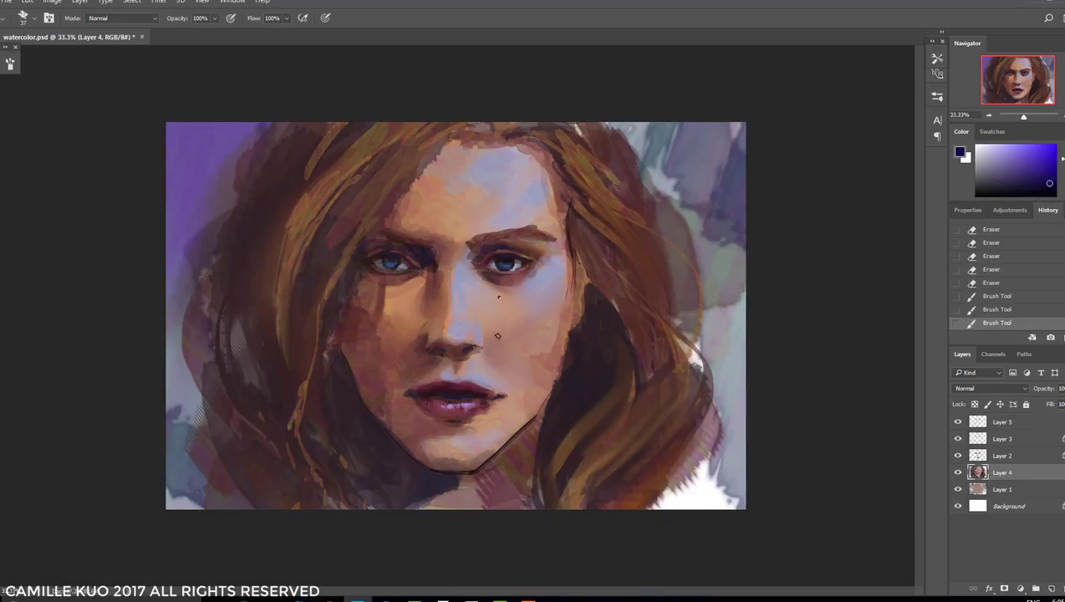
{"action": "left_click", "coordinate": [499, 417]}
Dab dark red shading on the nose, then revert to before those strokes
{"action": "left_click", "coordinate": [452, 343], "text": "alt"}
{"action": "left_click", "coordinate": [452, 339]}
{"action": "left_click", "coordinate": [448, 343]}
{"action": "left_click", "coordinate": [453, 343], "text": "alt"}
{"action": "left_click", "coordinate": [453, 344]}
{"action": "left_click", "coordinate": [453, 344]}
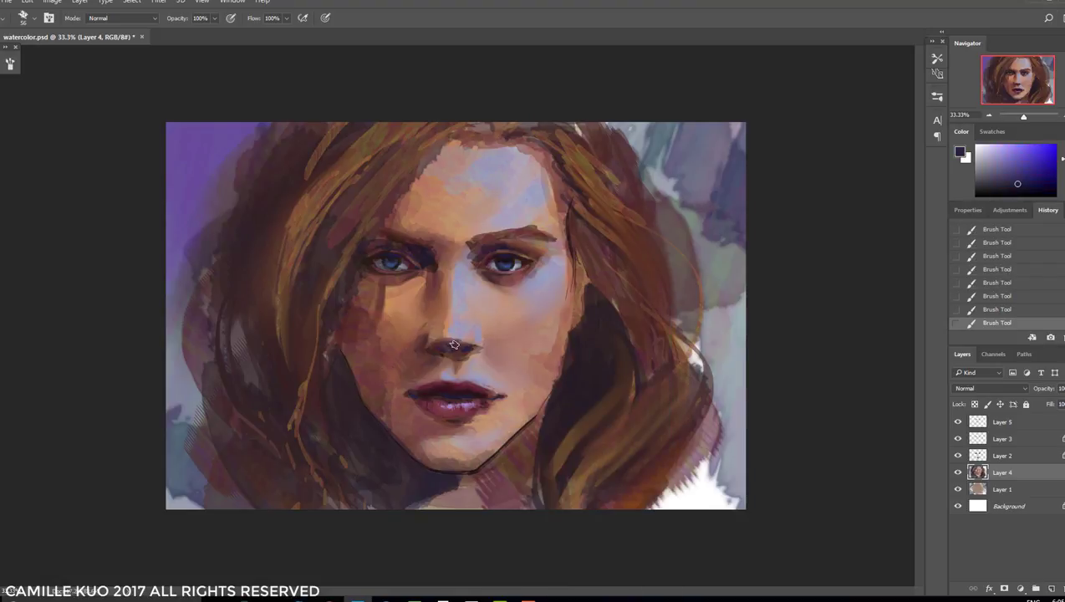
{"action": "left_click", "coordinate": [1003, 257]}
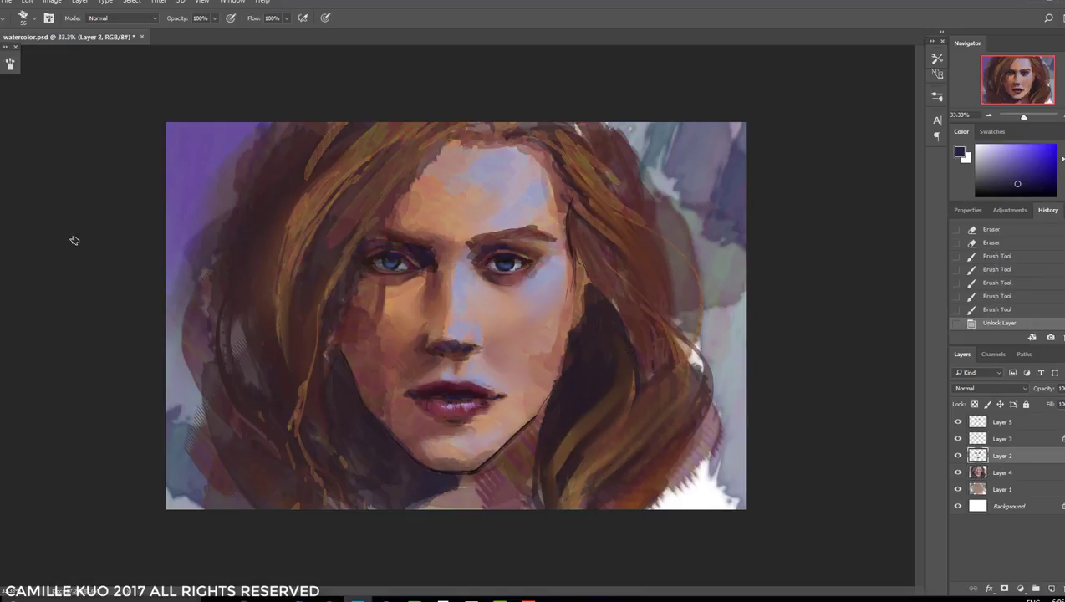
Erase unwanted paint beside the nose on Layer 2 with a different eraser brush
{"action": "key", "text": "e"}
{"action": "right_click", "coordinate": [486, 368]}
{"action": "left_click", "coordinate": [486, 368]}
{"action": "key", "text": "Return"}
{"action": "left_click_drag", "start_coordinate": [443, 347], "coordinate": [449, 352]}
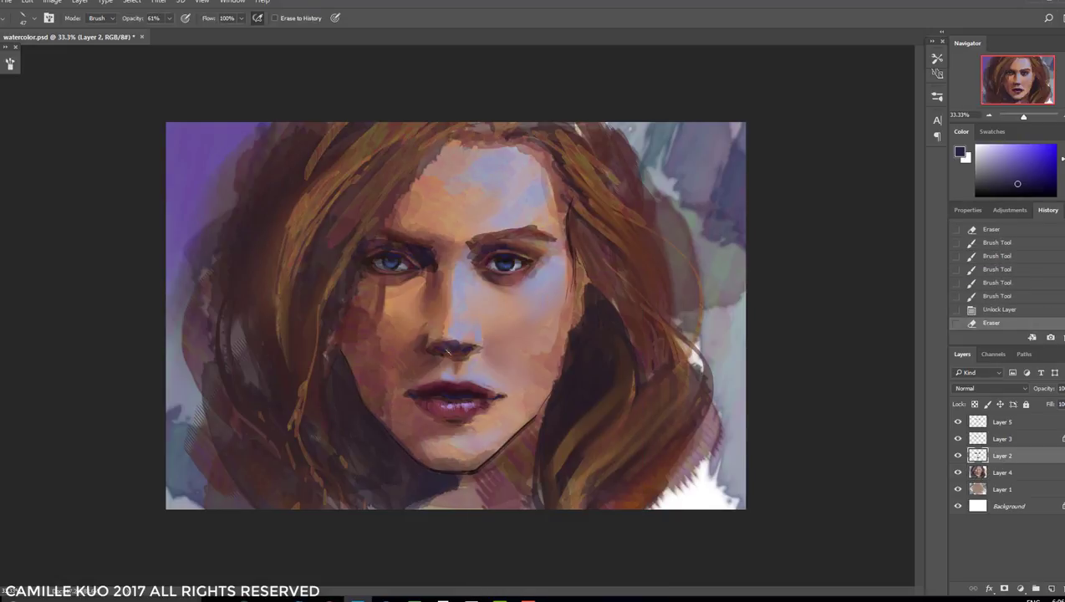
{"action": "left_click", "coordinate": [442, 347]}
{"action": "left_click", "coordinate": [443, 347]}
{"action": "left_click", "coordinate": [442, 345]}
{"action": "left_click", "coordinate": [443, 347]}
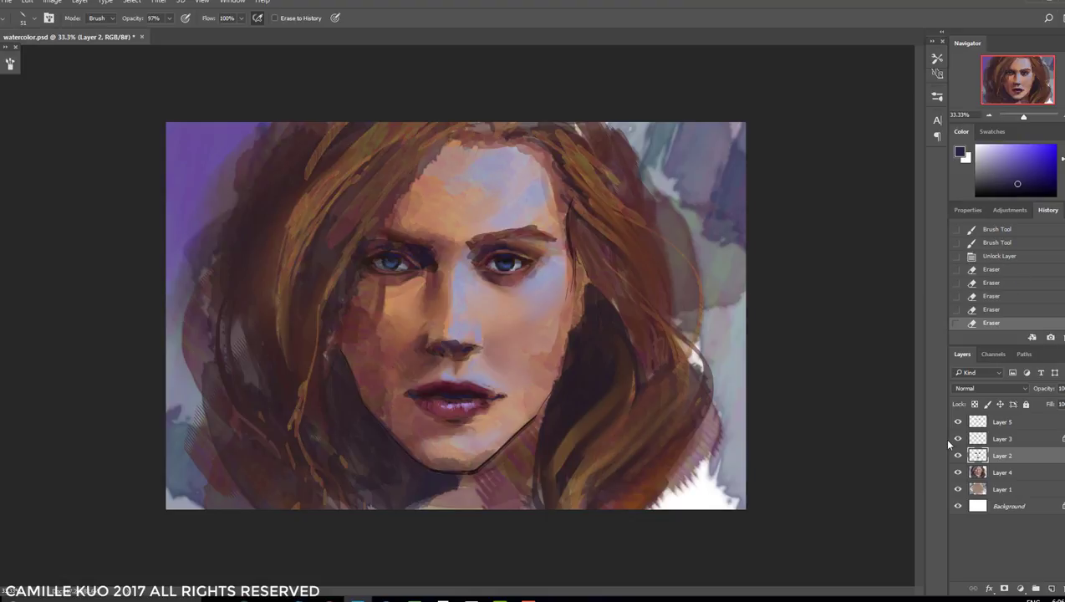
Paint an orange stroke sampled from the painting on Layer 4
{"action": "left_click", "coordinate": [1003, 472]}
{"action": "key", "text": "b"}
{"action": "left_click", "coordinate": [408, 297], "text": "alt"}
{"action": "key", "text": "alt+bracketright"}
{"action": "right_click", "coordinate": [657, 336]}
{"action": "left_click", "coordinate": [656, 335]}
Paint a stroke near the nose and a red stroke on the lips, then toggle Layer 2 to compare
{"action": "left_click", "coordinate": [456, 355], "text": "alt"}
{"action": "left_click", "coordinate": [458, 358]}
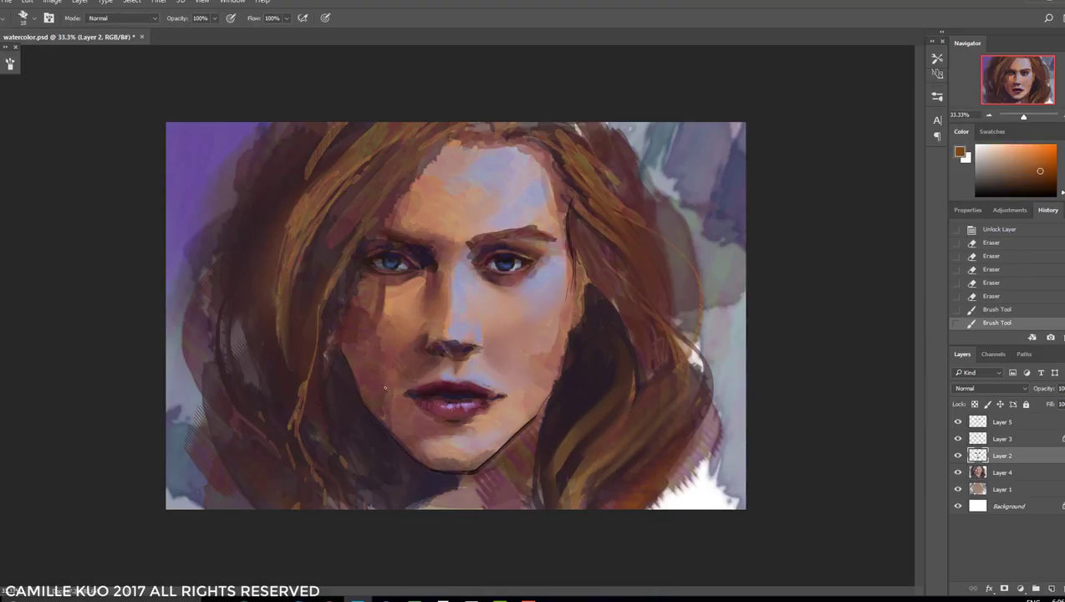
{"action": "left_click", "coordinate": [459, 351], "text": "alt"}
{"action": "left_click", "coordinate": [461, 384]}
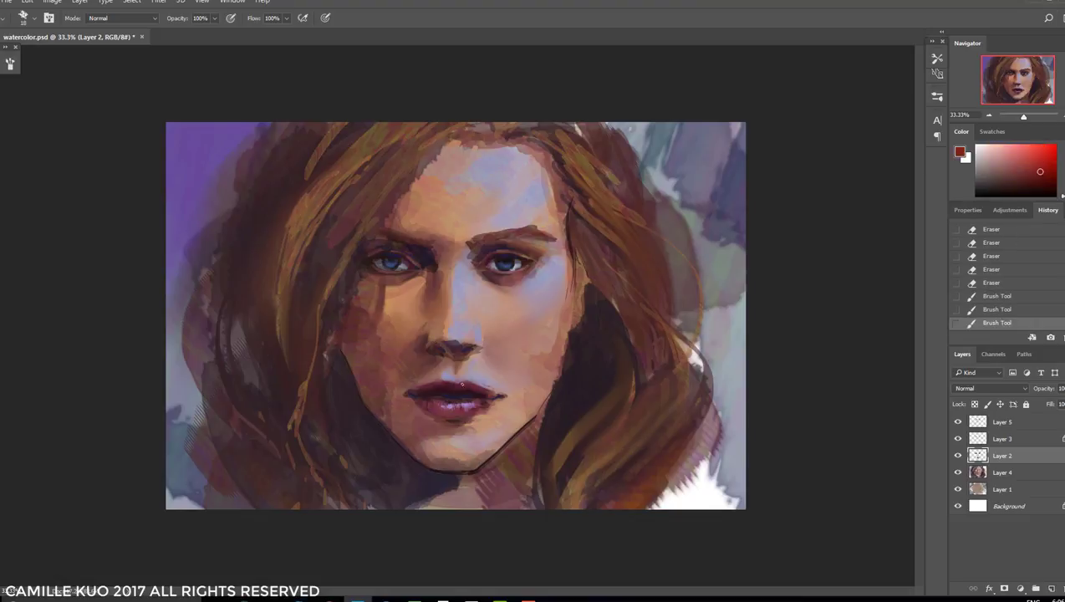
{"action": "left_click", "coordinate": [958, 455]}
{"action": "left_click", "coordinate": [958, 455]}
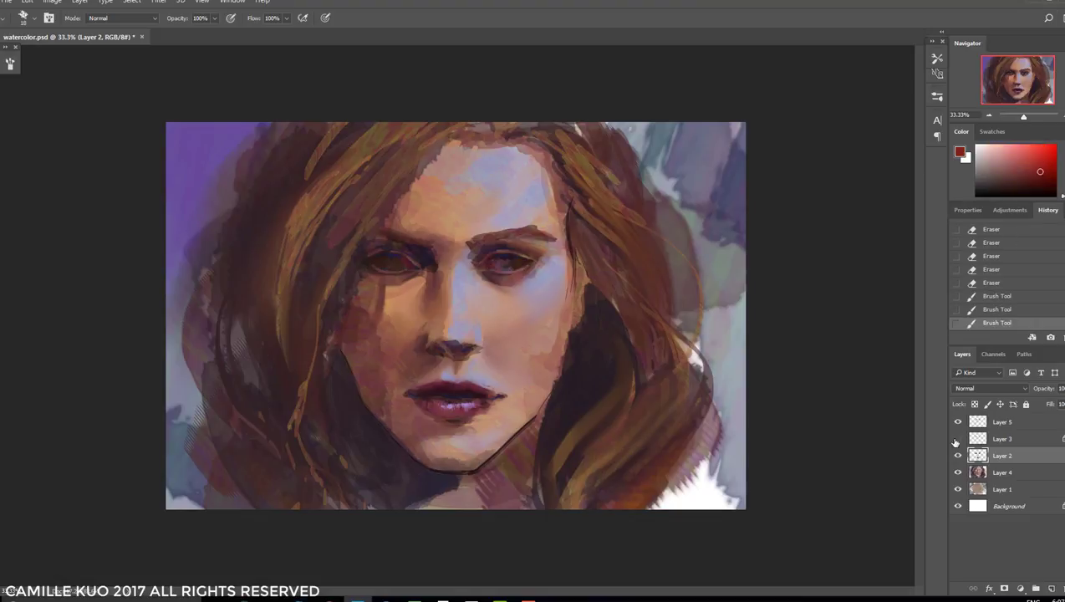
Smudge the nose shading smoother on Layer 4 and retouch it with brush dabs
{"action": "left_click", "coordinate": [978, 473]}
{"action": "key", "text": "r"}
{"action": "mouse_move", "coordinate": [486, 354]}
{"action": "left_mouse_down"}
{"action": "mouse_move", "coordinate": [456, 344]}
{"action": "mouse_move", "coordinate": [465, 326]}
{"action": "left_mouse_up"}
{"action": "key", "text": "b"}
{"action": "right_click", "coordinate": [479, 295]}
{"action": "left_click", "coordinate": [456, 344]}
{"action": "left_click", "coordinate": [456, 344]}
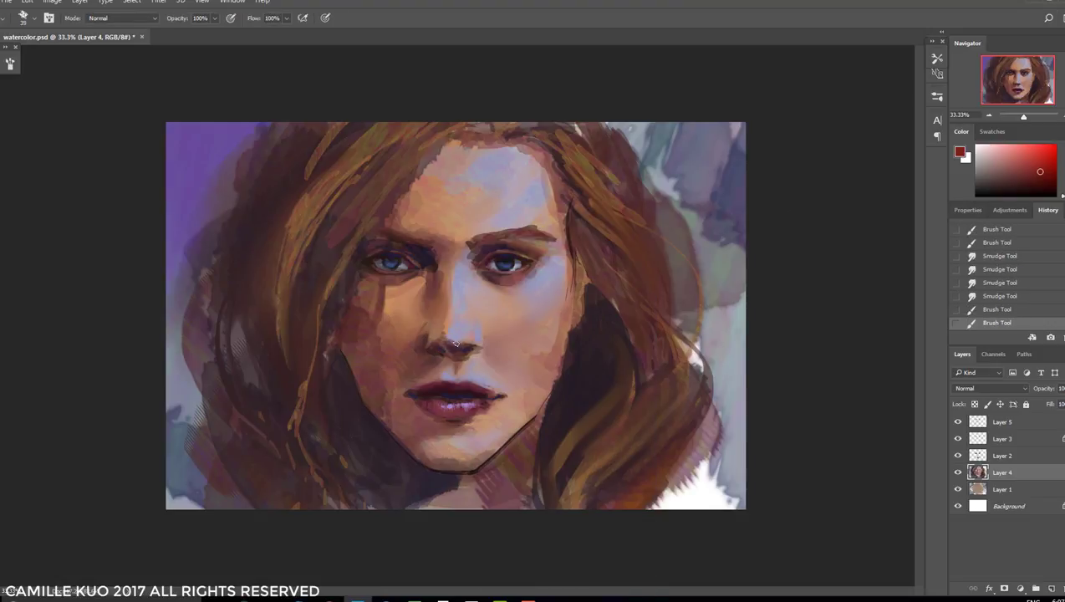
{"action": "left_click", "coordinate": [437, 338]}
On Layer 5, blend paint around the eyes with the Mixer Brush sampling all layers, size 174
{"action": "key", "text": "ctrl+plus"}
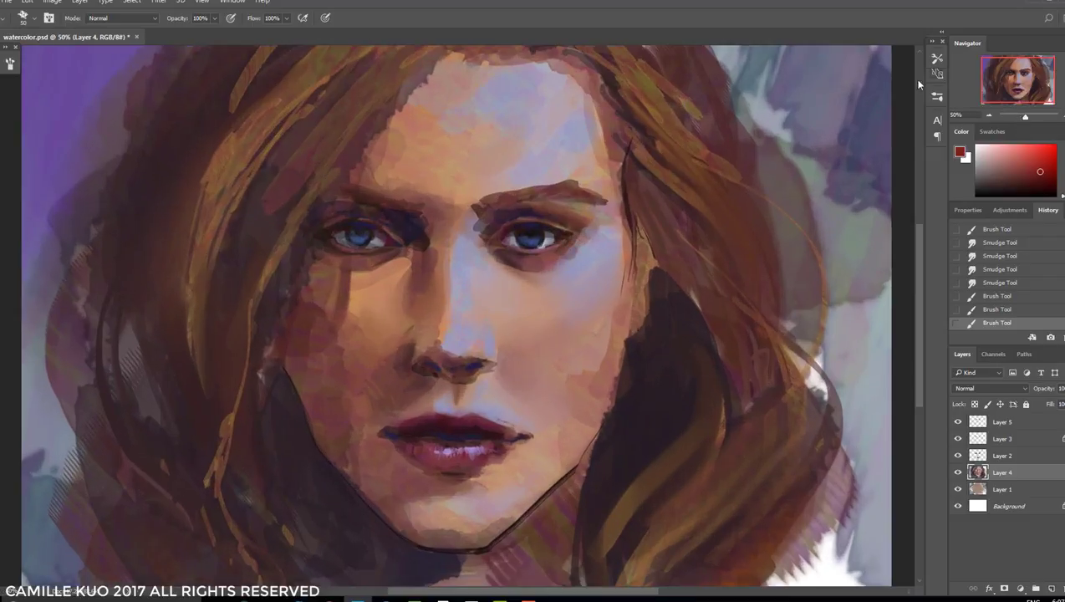
{"action": "left_click_drag", "start_coordinate": [556, 296], "coordinate": [635, 319]}
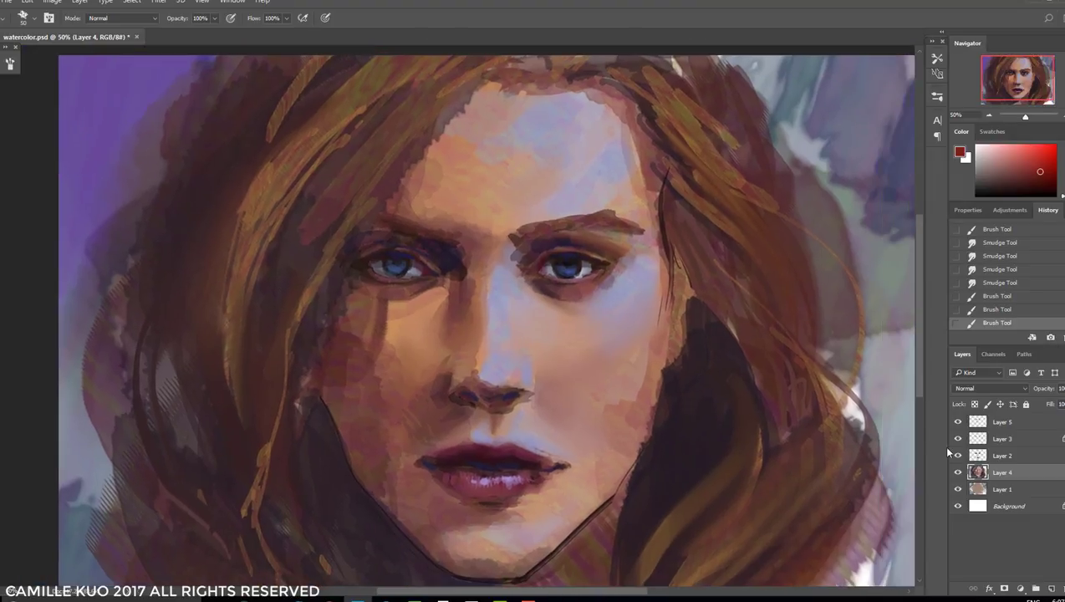
{"action": "left_click", "coordinate": [1003, 422]}
{"action": "key", "text": "shift+b"}
{"action": "right_click", "coordinate": [615, 271]}
{"action": "left_click", "coordinate": [559, 276]}
{"action": "left_click", "coordinate": [559, 276]}
{"action": "key", "text": "ctrl+z"}
{"action": "left_click", "coordinate": [418, 18]}
{"action": "right_click", "coordinate": [614, 281]}
{"action": "key", "text": "Return"}
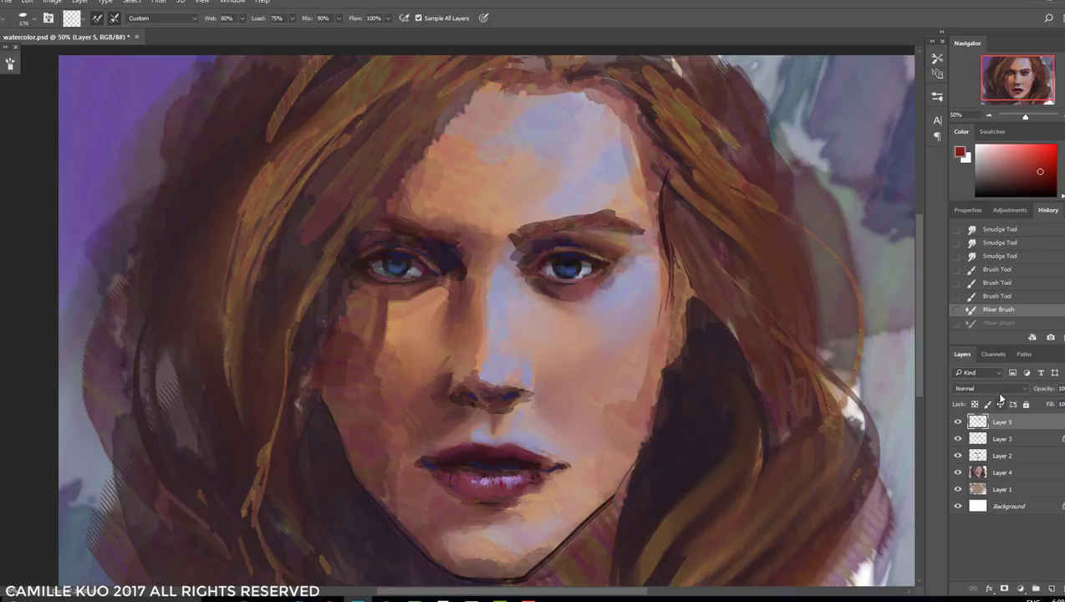
Add a new layer and blend more paint across the face with the Mixer Brush
{"action": "key", "text": "ctrl+shift+alt+n"}
{"action": "left_click", "coordinate": [592, 276]}
{"action": "left_click", "coordinate": [371, 275]}
{"action": "left_click", "coordinate": [629, 277]}
{"action": "key", "text": "ctrl+minus"}
{"action": "key", "text": "ctrl+plus"}
Switch to the regular brush with a small preset on another new layer
{"action": "key", "text": "shift+b"}
{"action": "right_click", "coordinate": [607, 284]}
{"action": "double_click", "coordinate": [727, 387]}
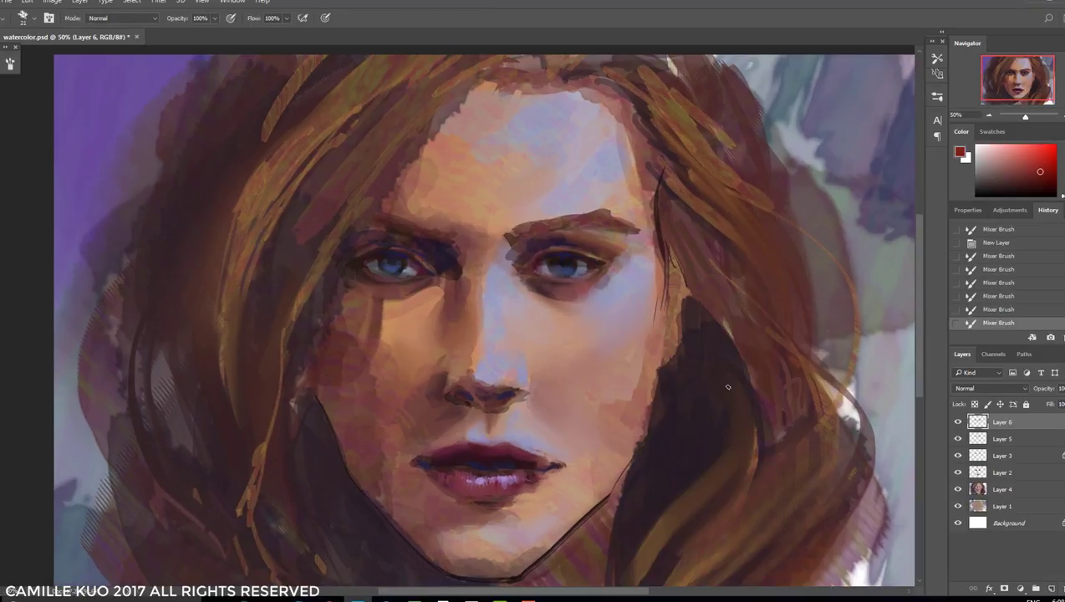
{"action": "key", "text": "ctrl+shift+alt+n"}
{"action": "right_click", "coordinate": [611, 283]}
{"action": "key", "text": "Return"}
{"action": "right_click", "coordinate": [609, 276]}
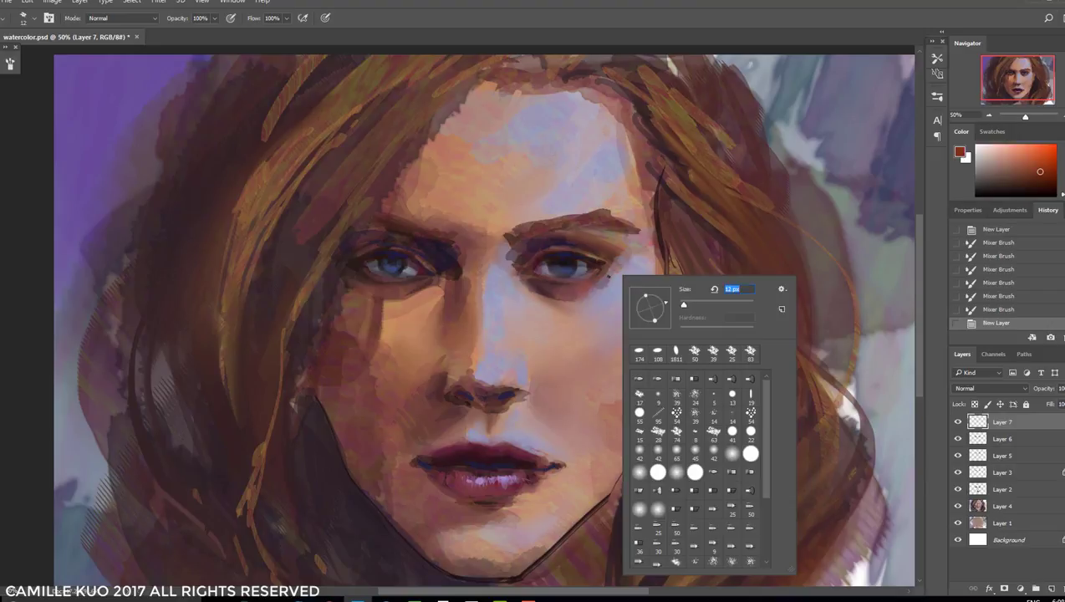
{"action": "key", "text": "Return"}
{"action": "left_click", "coordinate": [585, 276]}
Paint fine detail strokes around the right eye
{"action": "left_click", "coordinate": [557, 275], "text": "alt"}
{"action": "left_click", "coordinate": [548, 276]}
{"action": "left_click", "coordinate": [542, 276]}
{"action": "left_click", "coordinate": [537, 276]}
{"action": "left_click", "coordinate": [536, 276]}
{"action": "left_click", "coordinate": [531, 276]}
Undo and redo the latest eye strokes to compare the results
{"action": "right_click", "coordinate": [592, 284]}
{"action": "key", "text": "Return"}
{"action": "key", "text": "ctrl+alt+z"}
{"action": "right_click", "coordinate": [594, 288]}
{"action": "key", "text": "Return"}
{"action": "key", "text": "ctrl+alt+z"}
{"action": "right_click", "coordinate": [593, 289]}
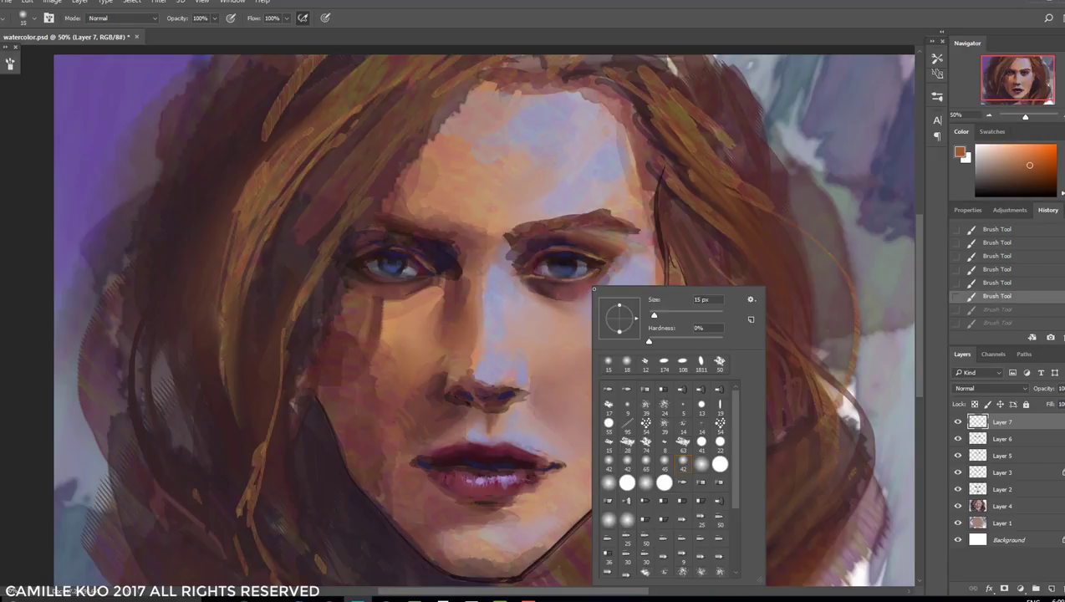
{"action": "key", "text": "Return"}
{"action": "key", "text": "ctrl+shift+z"}
{"action": "key", "text": "ctrl+shift+z"}
Sample a darker colour from the painting, undoing and redoing the last two strokes
{"action": "right_click", "coordinate": [381, 276]}
{"action": "key", "text": "Return"}
{"action": "key", "text": "ctrl+alt+z"}
{"action": "key", "text": "ctrl+alt+z"}
{"action": "left_click", "coordinate": [375, 278], "text": "alt"}
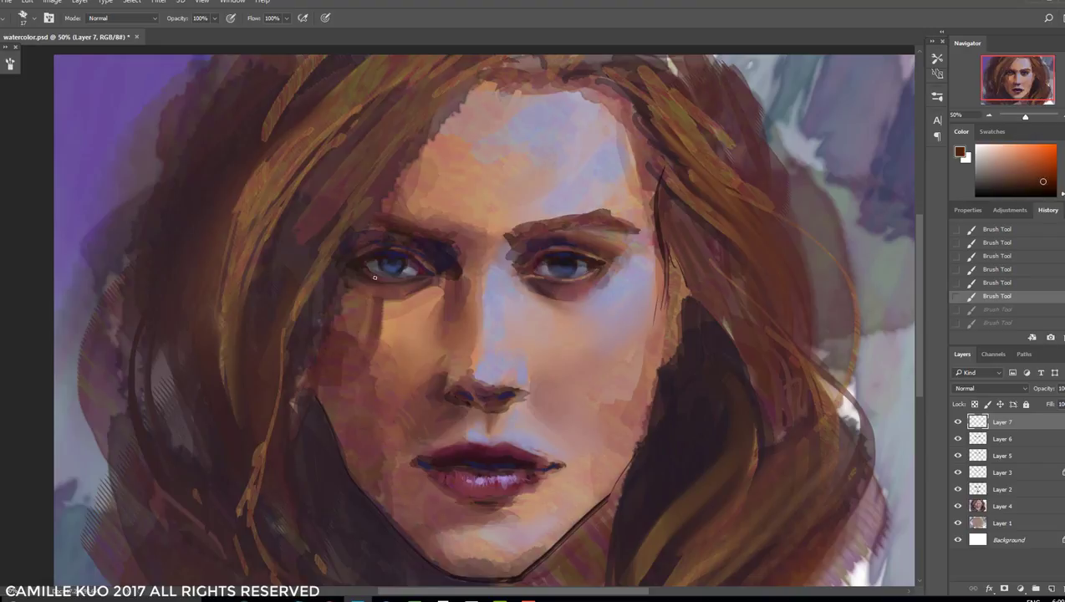
{"action": "key", "text": "ctrl+shift+z"}
{"action": "key", "text": "ctrl+shift+z"}
{"action": "right_click", "coordinate": [428, 271]}
{"action": "key", "text": "Return"}
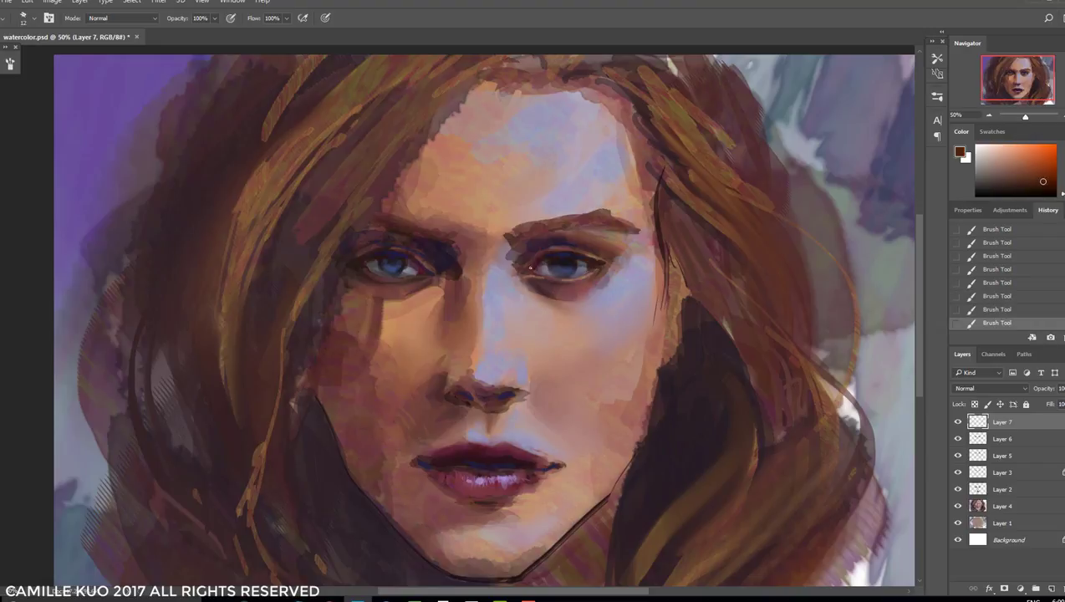
Sample a colour near the right eye and smudge the paint around it
{"action": "left_click", "coordinate": [568, 279], "text": "alt"}
{"action": "right_click", "coordinate": [567, 278]}
{"action": "key", "text": "Return"}
{"action": "key", "text": "r"}
{"action": "right_click", "coordinate": [567, 283]}
{"action": "key", "text": "Return"}
{"action": "left_click", "coordinate": [568, 284]}
{"action": "right_click", "coordinate": [568, 284]}
{"action": "key", "text": "Return"}
{"action": "left_click_drag", "start_coordinate": [426, 280], "coordinate": [477, 280]}
Sample a lighter blue from the right eye's iris as the brush colour
{"action": "key", "text": "b"}
{"action": "left_click", "coordinate": [613, 268], "text": "alt"}
{"action": "left_click", "coordinate": [617, 268], "text": "alt"}
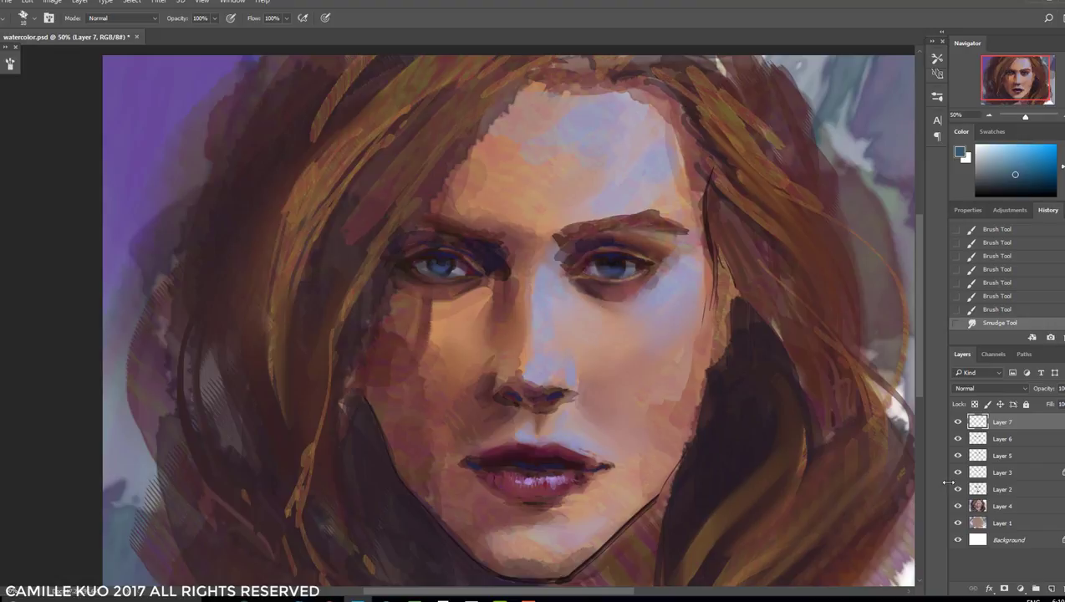
{"action": "right_click", "coordinate": [606, 274]}
{"action": "key", "text": "Return"}
{"action": "key", "text": "e"}
{"action": "right_click", "coordinate": [642, 282]}
{"action": "key", "text": "Return"}
{"action": "key", "text": "b"}
Brighten the right eye's iris with several dabs of blue
{"action": "left_click", "coordinate": [609, 268]}
{"action": "left_click", "coordinate": [608, 268], "text": "alt"}
{"action": "left_click", "coordinate": [608, 268]}
{"action": "left_click", "coordinate": [609, 268]}
On Layer 5, darken the right eye's pupil with dark red
{"action": "left_click", "coordinate": [609, 268], "text": "ctrl"}
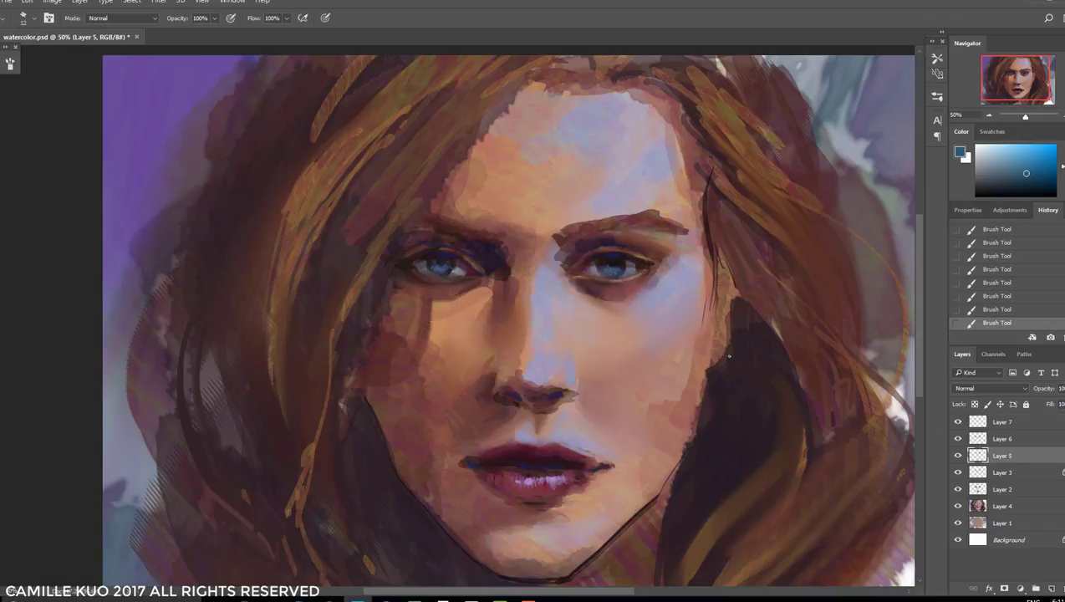
{"action": "left_click", "coordinate": [608, 261], "text": "alt"}
{"action": "left_click", "coordinate": [608, 262]}
{"action": "right_click", "coordinate": [613, 251]}
{"action": "key", "text": "Escape"}
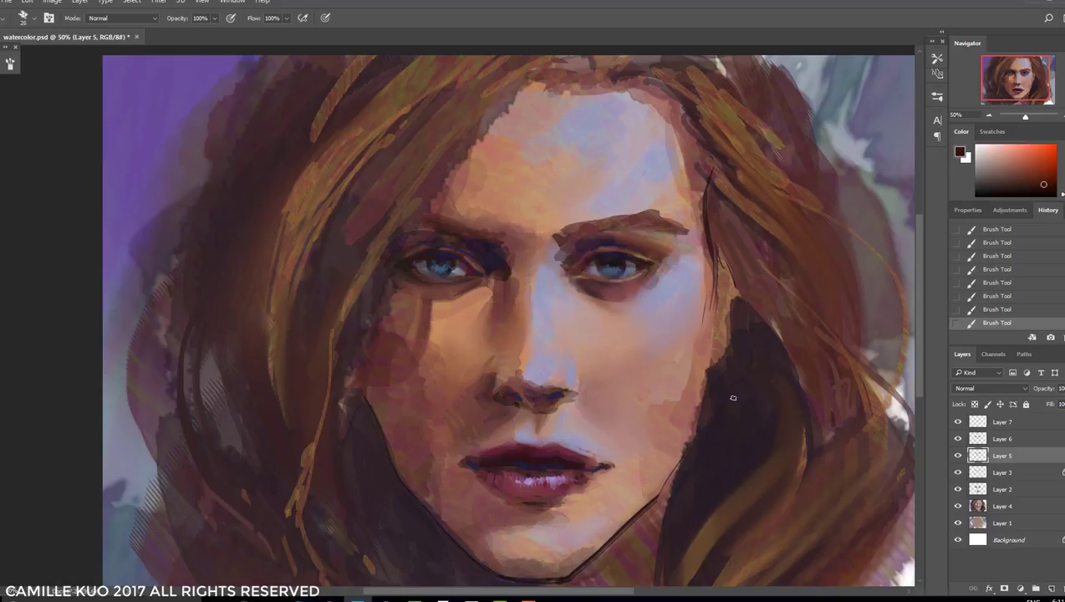
On Layer 7, erase stray paint around both eyes
{"action": "left_click", "coordinate": [610, 268], "text": "ctrl"}
{"action": "key", "text": "e"}
{"action": "left_click", "coordinate": [611, 269]}
{"action": "left_click", "coordinate": [622, 272]}
{"action": "left_click", "coordinate": [427, 264]}
{"action": "left_click", "coordinate": [442, 268]}
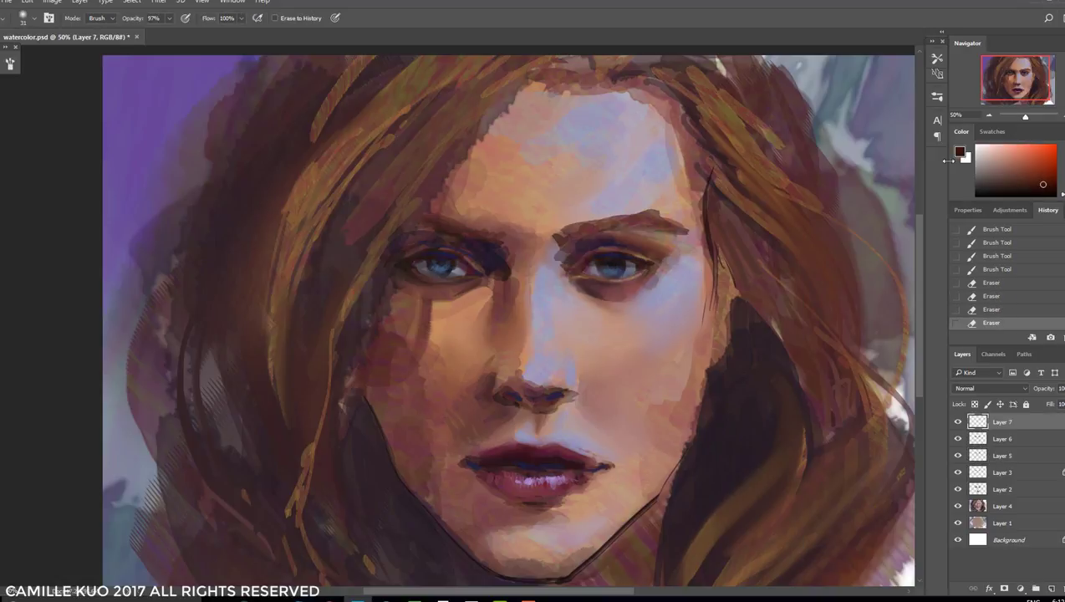
Paint dark blue shading strokes beside the right eye
{"action": "key", "text": "b"}
{"action": "right_click", "coordinate": [654, 275]}
{"action": "left_click", "coordinate": [611, 266], "text": "alt"}
{"action": "left_click", "coordinate": [627, 280]}
{"action": "left_click", "coordinate": [630, 283]}
{"action": "left_click", "coordinate": [629, 283]}
{"action": "left_click", "coordinate": [625, 282]}
Check the brush size in the presets beside both eyes
{"action": "right_click", "coordinate": [645, 274]}
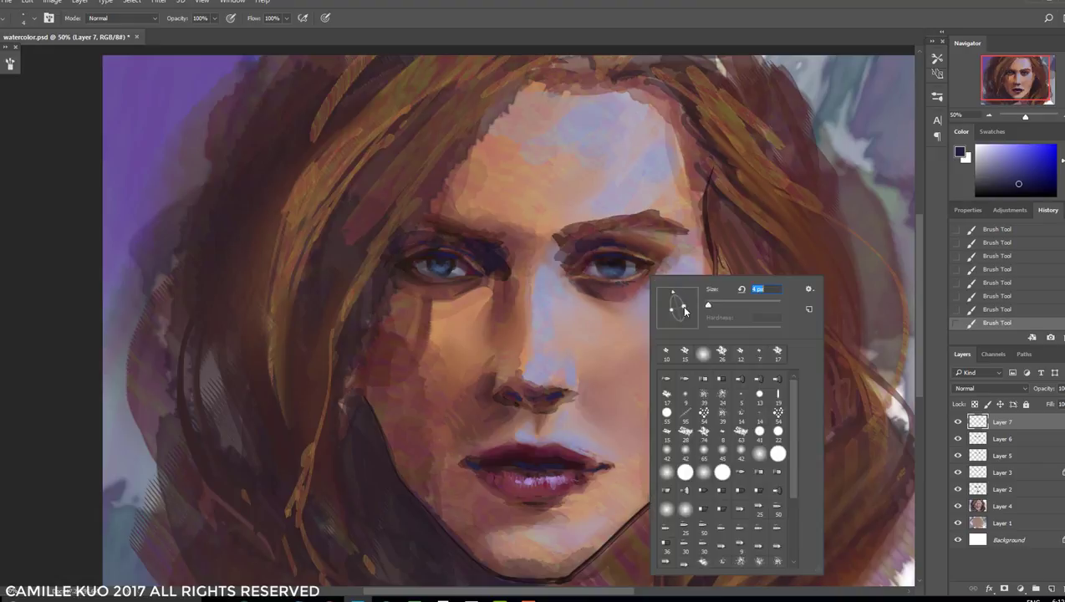
{"action": "key", "text": "Escape"}
{"action": "right_click", "coordinate": [490, 266]}
{"action": "key", "text": "Escape"}
{"action": "right_click", "coordinate": [446, 279]}
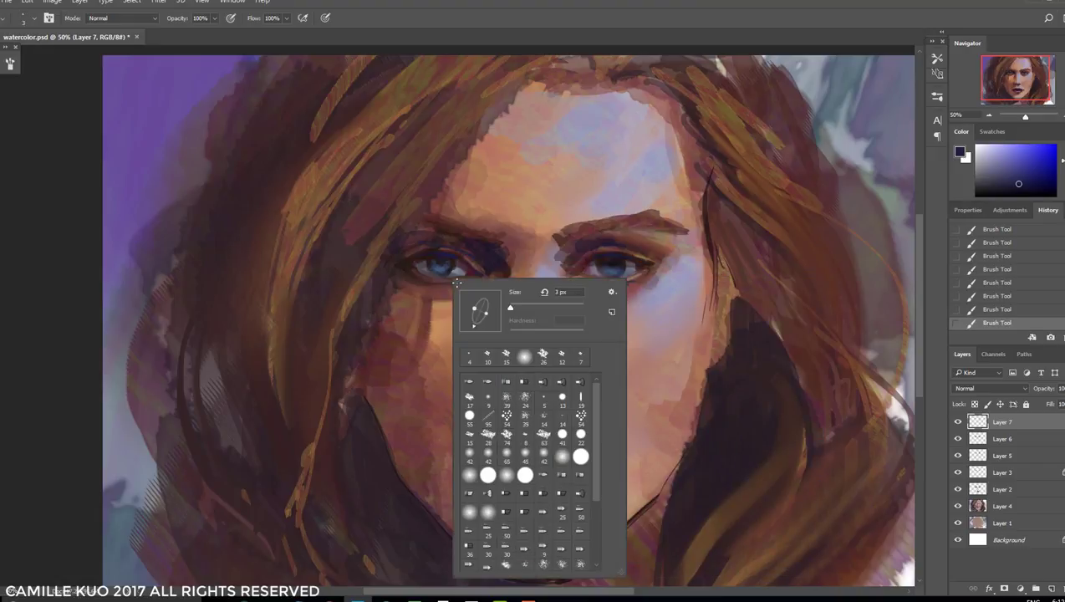
{"action": "key", "text": "Escape"}
{"action": "right_click", "coordinate": [464, 276]}
{"action": "key", "text": "Escape"}
Set the brush opacity to 59%
{"action": "right_click", "coordinate": [424, 283]}
{"action": "key", "text": "Escape"}
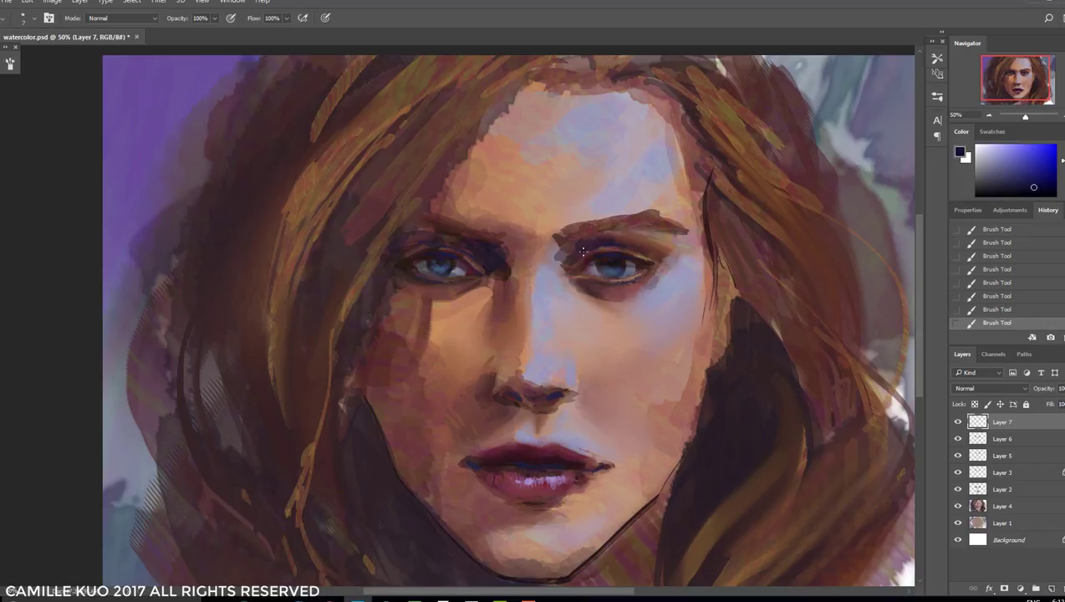
{"action": "right_click", "coordinate": [637, 266]}
{"action": "key", "text": "Escape"}
{"action": "right_click", "coordinate": [666, 266]}
{"action": "key", "text": "Escape"}
{"action": "key", "text": "5"}
{"action": "key", "text": "9"}
Add a new layer above Layer 7 set to Linear Dodge (Add)
{"action": "key", "text": "ctrl+shift+alt+n"}
{"action": "left_click", "coordinate": [984, 388]}
{"action": "left_click", "coordinate": [990, 485]}
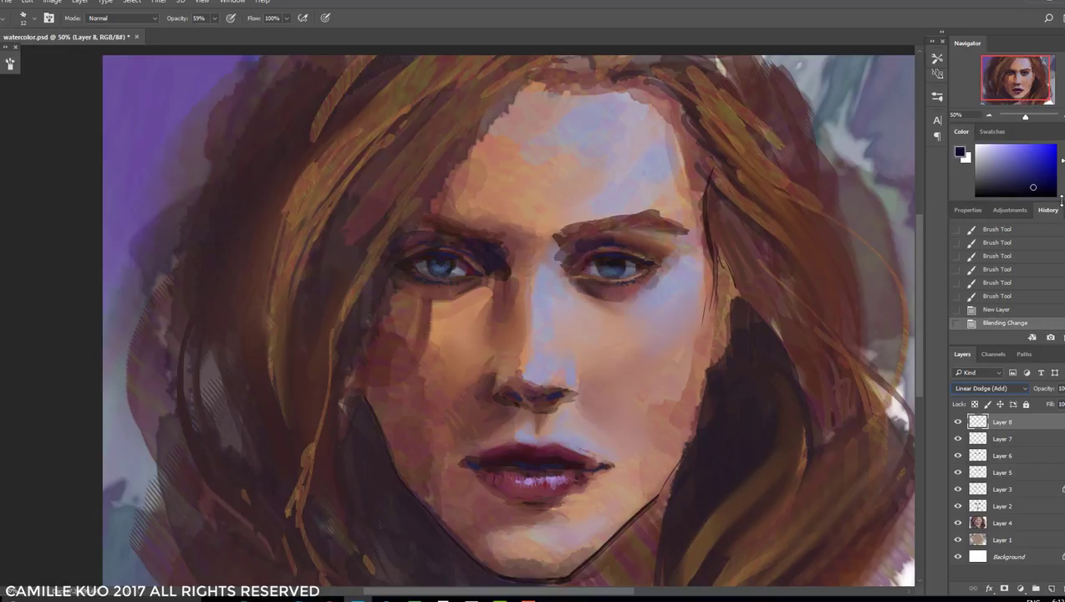
Paint bright yellow highlights under the right eye on the glow layer
{"action": "left_click_drag", "start_coordinate": [1062, 158], "coordinate": [1062, 189]}
{"action": "left_click", "coordinate": [1040, 173]}
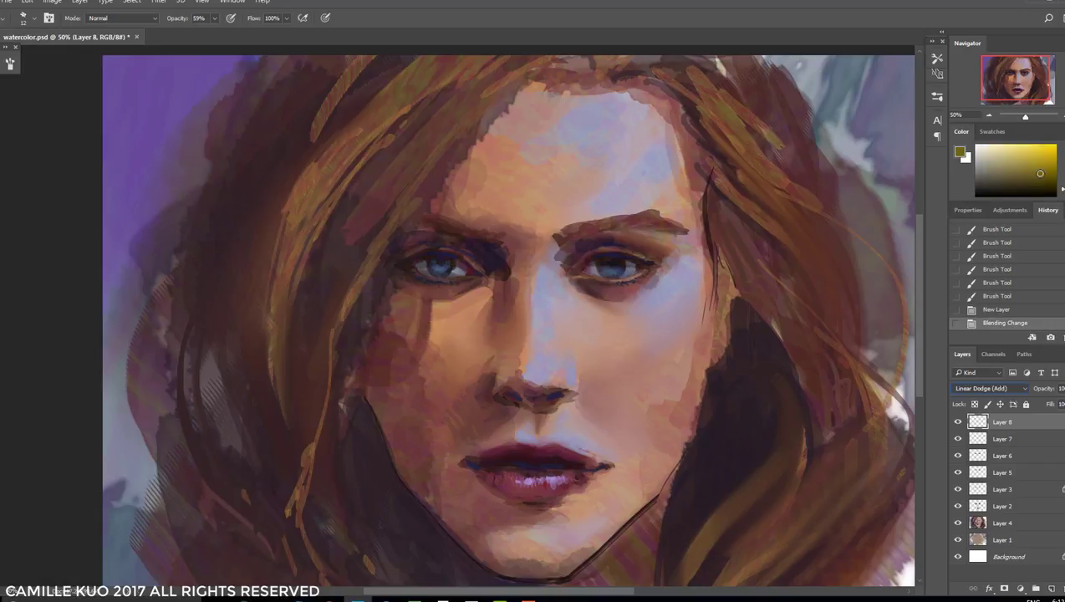
{"action": "left_click", "coordinate": [1048, 158]}
{"action": "left_click_drag", "start_coordinate": [573, 277], "coordinate": [587, 272]}
{"action": "right_click", "coordinate": [609, 282]}
{"action": "key", "text": "Return"}
Revert to before the glow layer and erase paint near the eyes
{"action": "left_click", "coordinate": [1015, 255]}
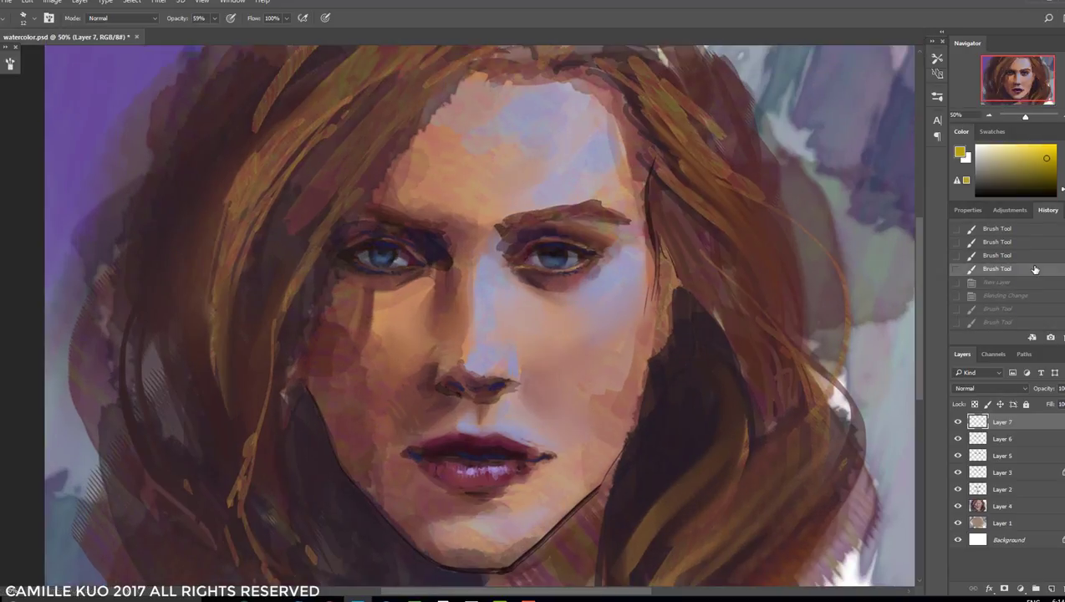
{"action": "key", "text": "e"}
{"action": "right_click", "coordinate": [423, 281]}
{"action": "key", "text": "Return"}
{"action": "left_click", "coordinate": [368, 265]}
{"action": "key", "text": "b"}
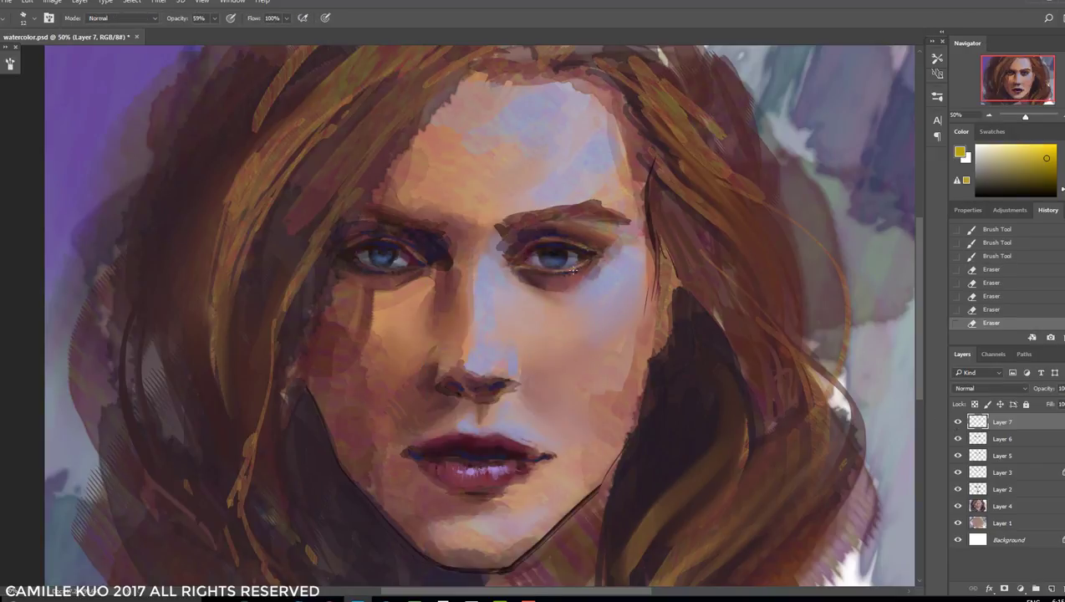
Add a fresh Linear Dodge (Add) layer and try a light highlight under the right eye, then step back
{"action": "left_click", "coordinate": [1051, 589]}
{"action": "left_click", "coordinate": [991, 388]}
{"action": "left_click", "coordinate": [995, 474]}
{"action": "left_click", "coordinate": [524, 266]}
{"action": "right_click", "coordinate": [581, 266]}
{"action": "key", "text": "Return"}
{"action": "left_click_drag", "start_coordinate": [511, 265], "coordinate": [582, 268]}
{"action": "scroll", "coordinate": [1003, 276], "scroll_direction": "up", "scroll_amount": 2}
{"action": "left_click", "coordinate": [1004, 296]}
Paint faint pink-magenta glow strokes near the left eye and sample a light lavender
{"action": "left_click_drag", "start_coordinate": [1062, 188], "coordinate": [1063, 154]}
{"action": "left_click", "coordinate": [1024, 146]}
{"action": "left_click_drag", "start_coordinate": [368, 275], "coordinate": [379, 273]}
{"action": "right_click", "coordinate": [571, 254]}
{"action": "key", "text": "Return"}
{"action": "left_click", "coordinate": [575, 240], "text": "alt"}
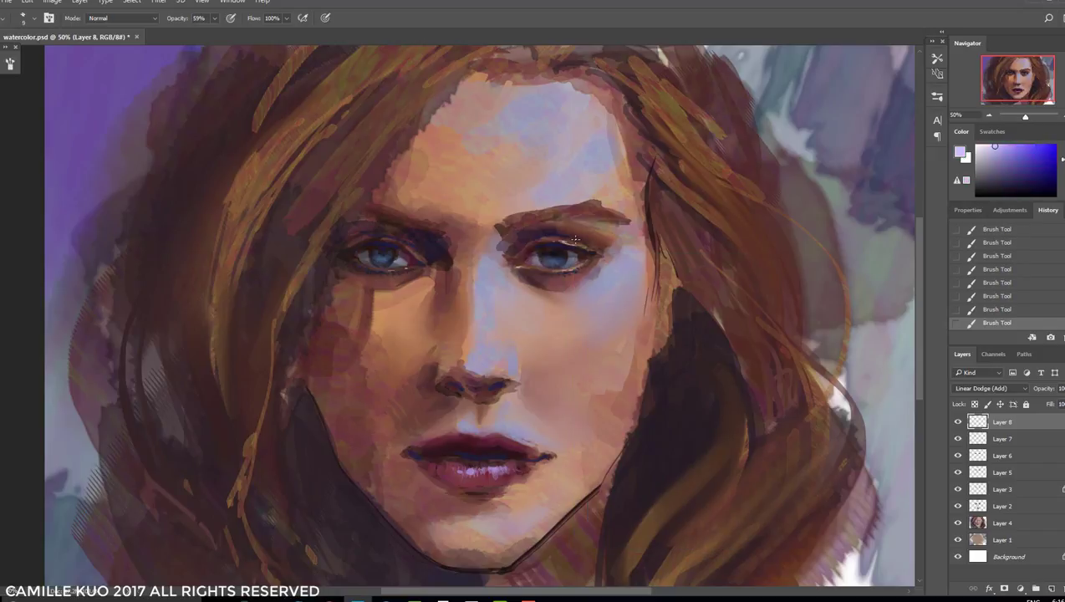
Smudge the paint around and below the right eye on the glow layer and Layer 7
{"action": "key", "text": "r"}
{"action": "left_click_drag", "start_coordinate": [554, 239], "coordinate": [565, 241]}
{"action": "left_click_drag", "start_coordinate": [557, 244], "coordinate": [572, 246]}
{"action": "left_click_drag", "start_coordinate": [555, 241], "coordinate": [572, 272]}
{"action": "key", "text": "alt+bracketleft"}
{"action": "left_click_drag", "start_coordinate": [562, 268], "coordinate": [575, 275]}
{"action": "left_click_drag", "start_coordinate": [569, 271], "coordinate": [584, 276]}
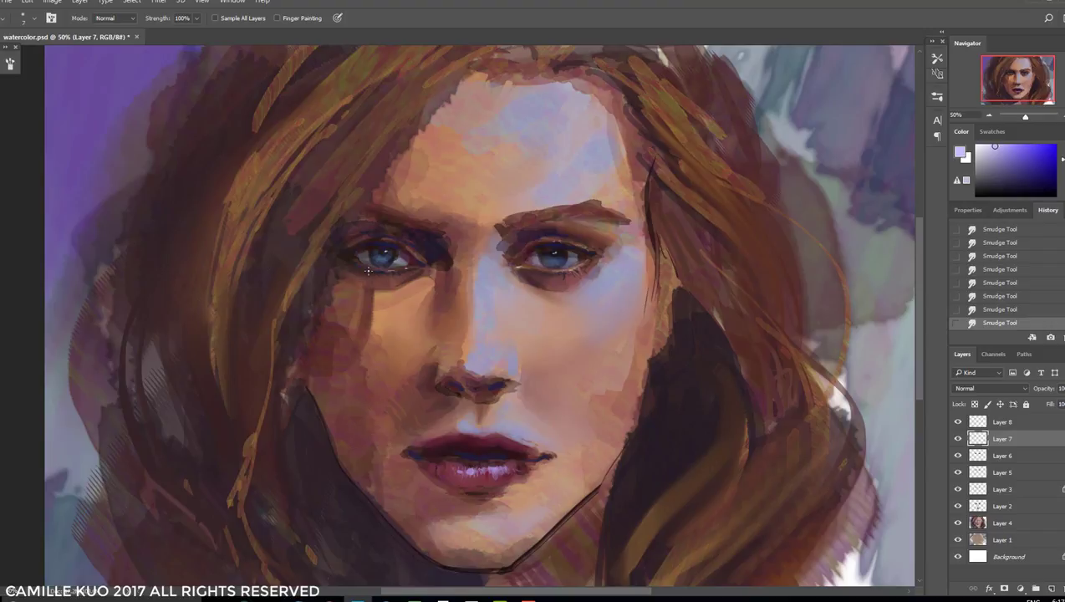
{"action": "left_click_drag", "start_coordinate": [573, 242], "coordinate": [559, 273]}
Save the document, then smudge the right eyebrow edge softer on Layer 2
{"action": "key", "text": "ctrl+s"}
{"action": "key", "text": "alt+bracketleft"}
{"action": "key", "text": "alt+bracketleft"}
{"action": "key", "text": "alt+bracketleft"}
{"action": "key", "text": "alt+bracketleft"}
{"action": "left_click_drag", "start_coordinate": [1009, 78], "coordinate": [1007, 76]}
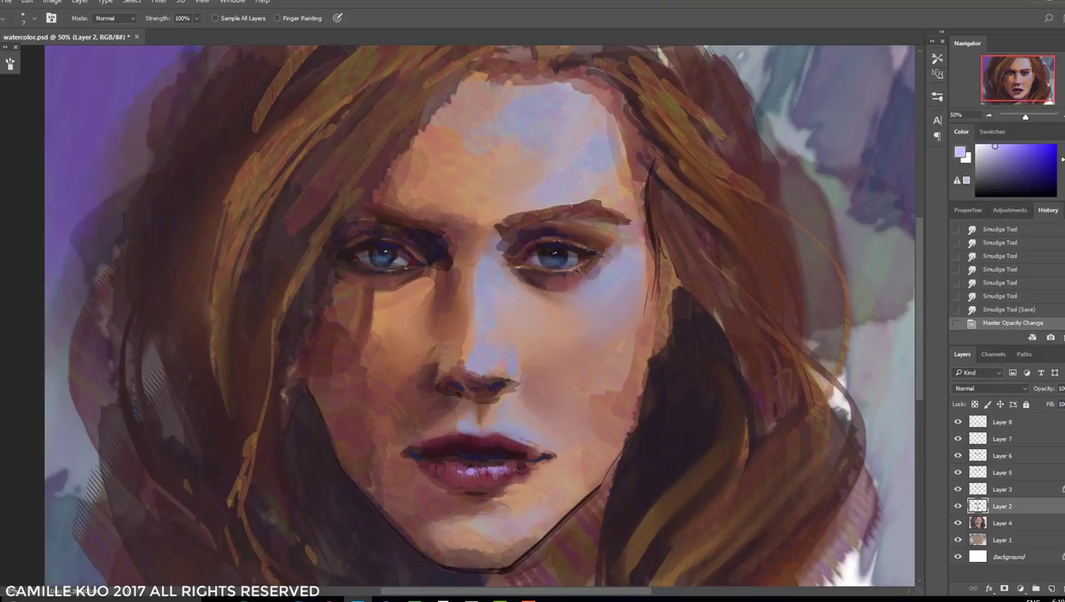
{"action": "left_click_drag", "start_coordinate": [595, 203], "coordinate": [610, 205]}
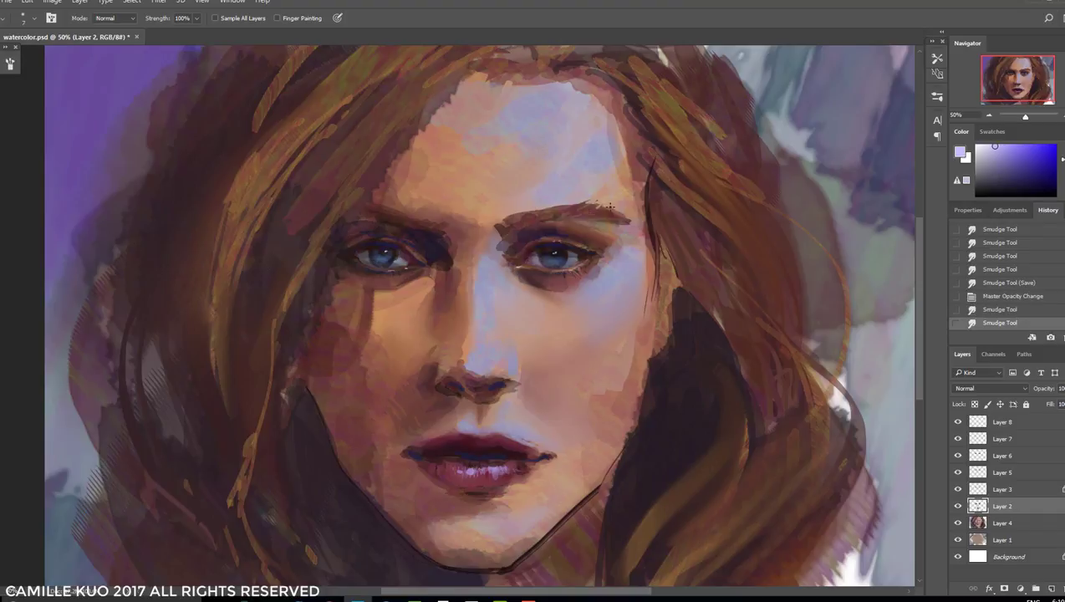
{"action": "left_click_drag", "start_coordinate": [629, 208], "coordinate": [625, 221]}
Brush a small highlight on the left eye on Layer 8 at 15% opacity
{"action": "key", "text": "alt+shift+bracketright"}
{"action": "key", "text": "b"}
{"action": "left_click", "coordinate": [517, 262]}
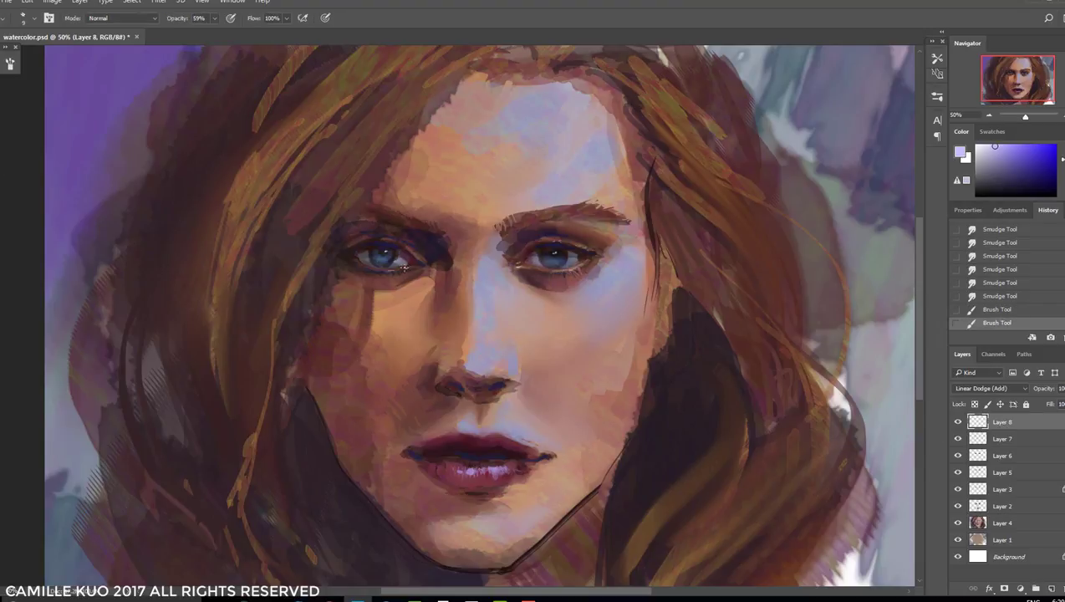
{"action": "left_click_drag", "start_coordinate": [377, 268], "coordinate": [383, 269]}
{"action": "key", "text": "1"}
{"action": "key", "text": "5"}
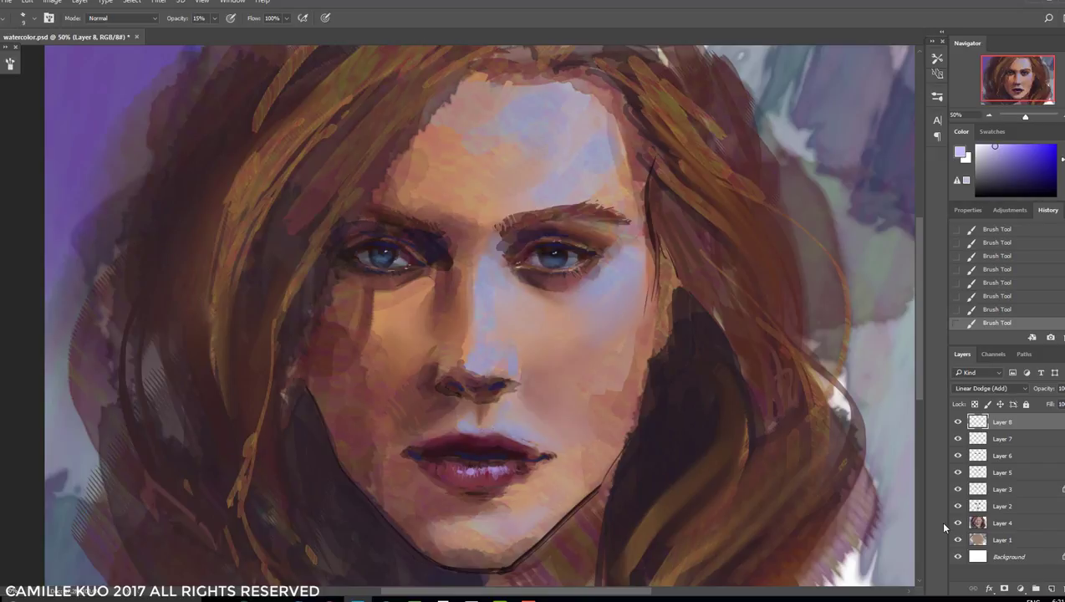
Smudge the paint around the lips on Layer 4
{"action": "left_click", "coordinate": [958, 522], "text": "alt"}
{"action": "left_click", "coordinate": [958, 522], "text": "alt"}
{"action": "key", "text": "r"}
{"action": "left_click_drag", "start_coordinate": [535, 461], "coordinate": [542, 466]}
Switch to the Eraser on Layer 2, test an erase, and zoom out to the whole painting
{"action": "left_click", "coordinate": [976, 506]}
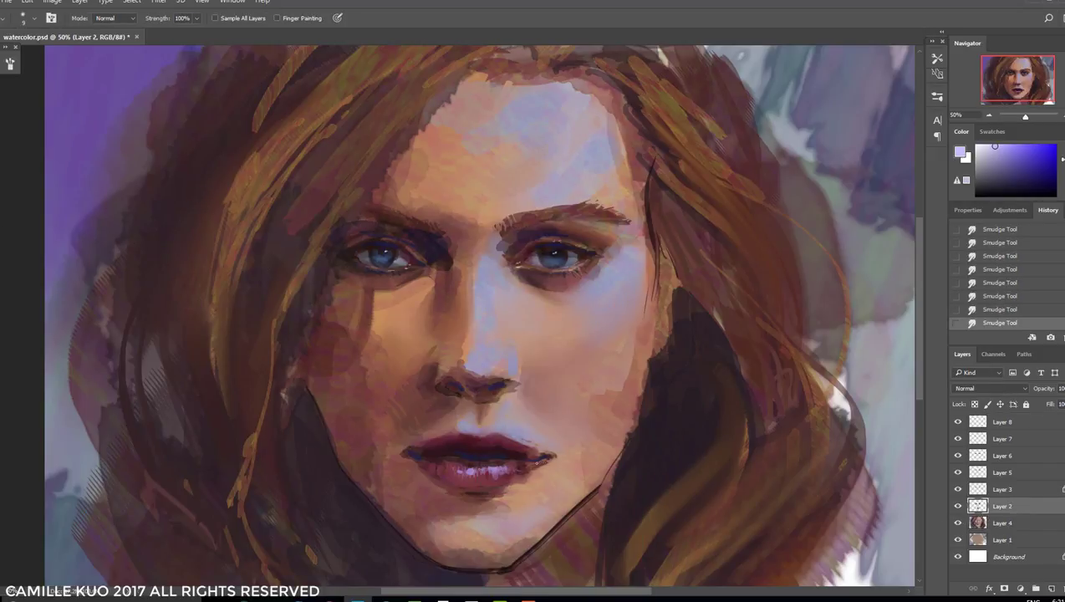
{"action": "key", "text": "e"}
{"action": "right_click", "coordinate": [575, 296]}
{"action": "key", "text": "Escape"}
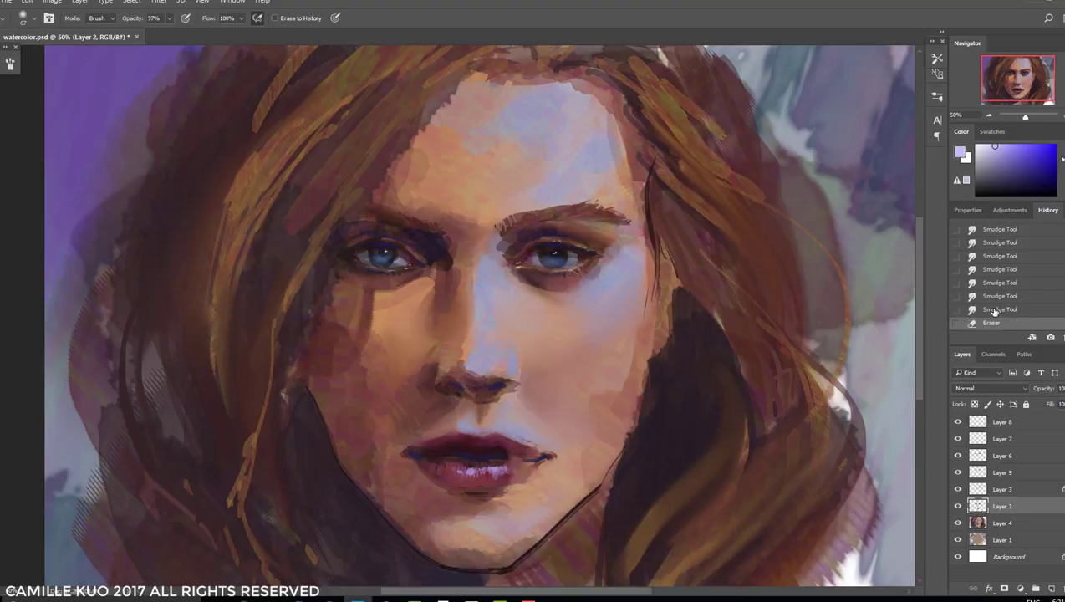
{"action": "left_click", "coordinate": [565, 320]}
{"action": "key", "text": "ctrl+z"}
{"action": "key", "text": "ctrl+minus"}
{"action": "right_click", "coordinate": [565, 319]}
{"action": "key", "text": "Escape"}
Try and undo another erase, then toggle Layer 2's visibility to check its content
{"action": "left_click", "coordinate": [565, 319]}
{"action": "right_click", "coordinate": [565, 320]}
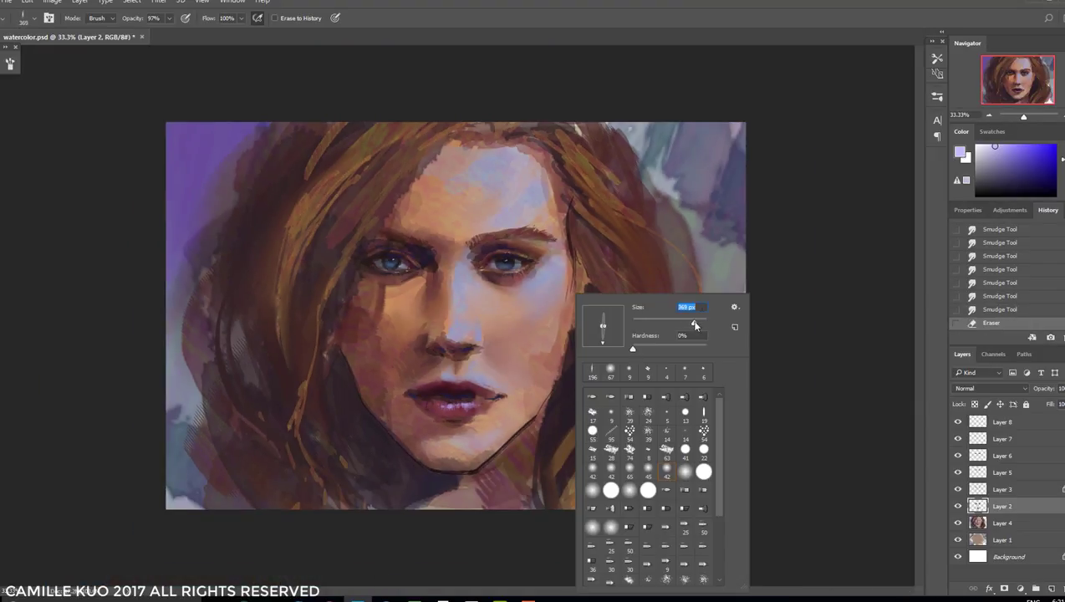
{"action": "key", "text": "Escape"}
{"action": "key", "text": "ctrl+z"}
{"action": "left_click", "coordinate": [958, 505]}
{"action": "left_click", "coordinate": [958, 505]}
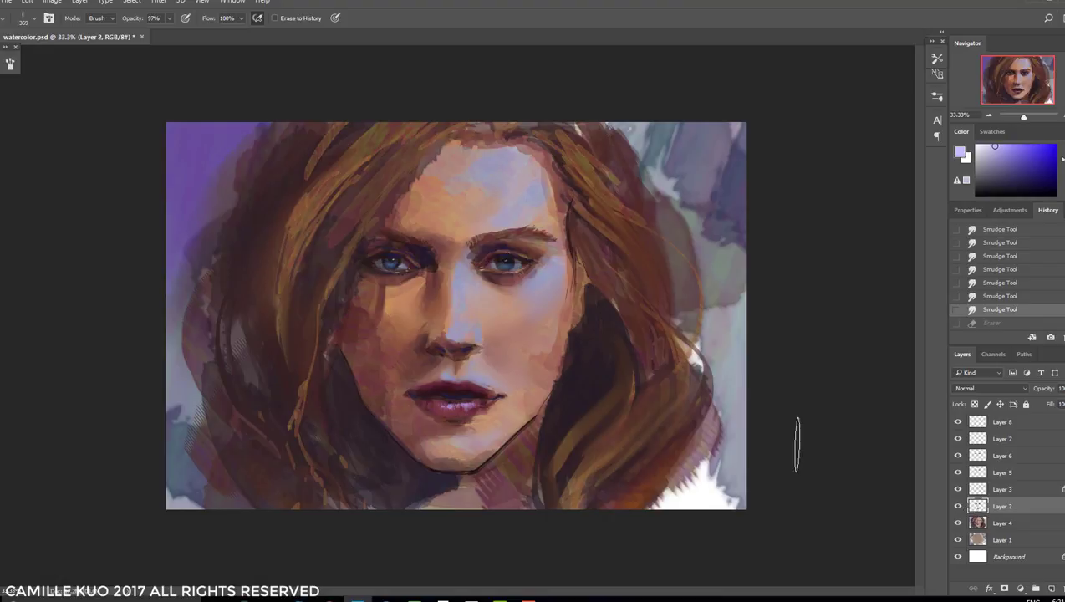
Erase parts of Layer 2 near the mouth and across the face, then add a new empty layer
{"action": "left_click_drag", "start_coordinate": [468, 380], "coordinate": [444, 355]}
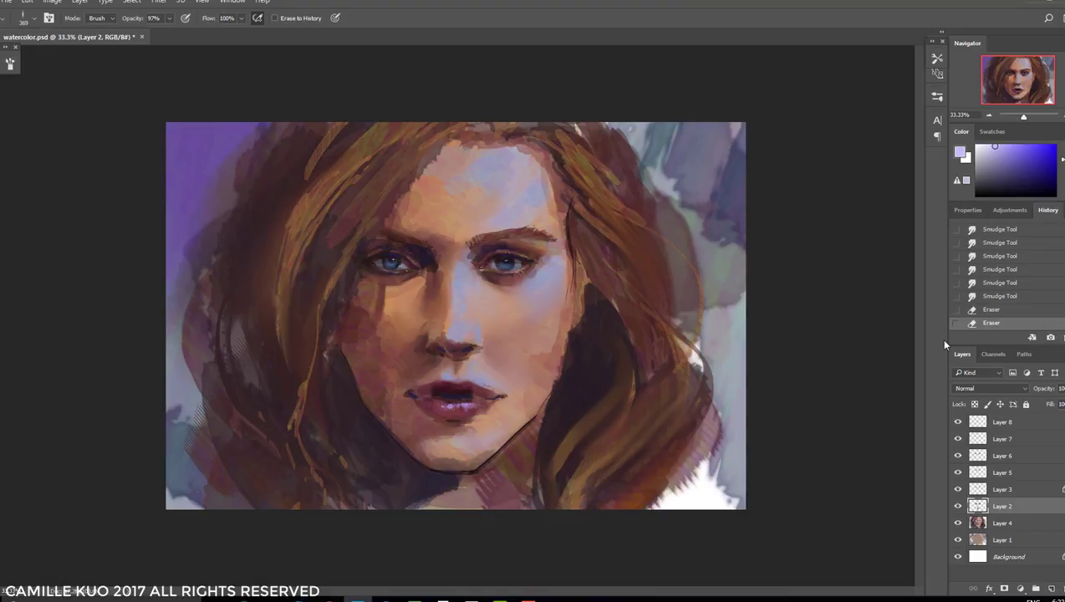
{"action": "left_click_drag", "start_coordinate": [432, 410], "coordinate": [485, 452]}
{"action": "left_click", "coordinate": [1034, 281]}
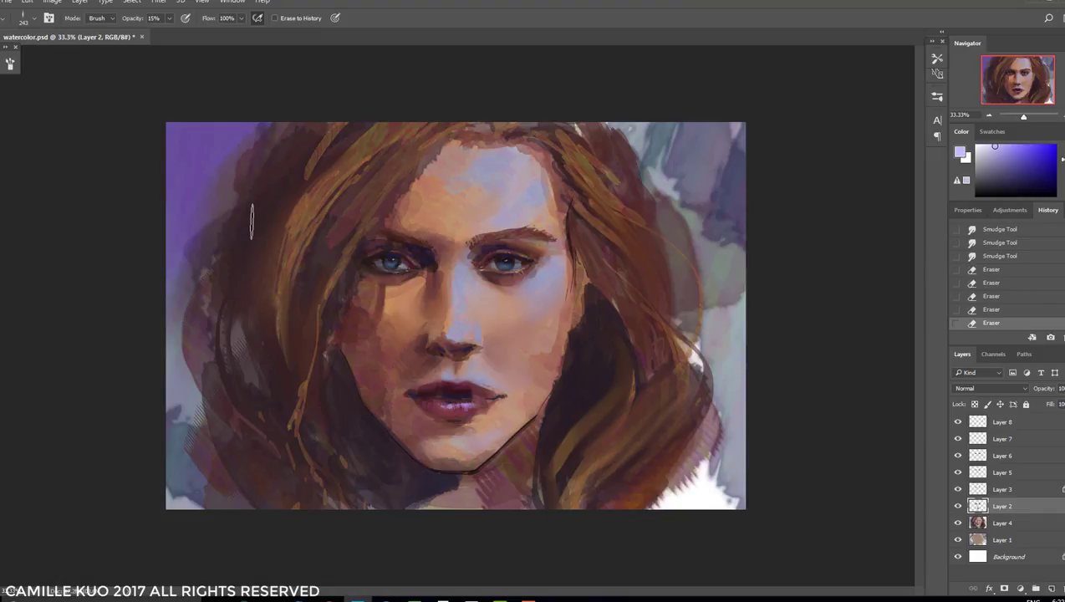
{"action": "left_click", "coordinate": [395, 286]}
{"action": "left_click", "coordinate": [552, 236]}
{"action": "left_click", "coordinate": [495, 243]}
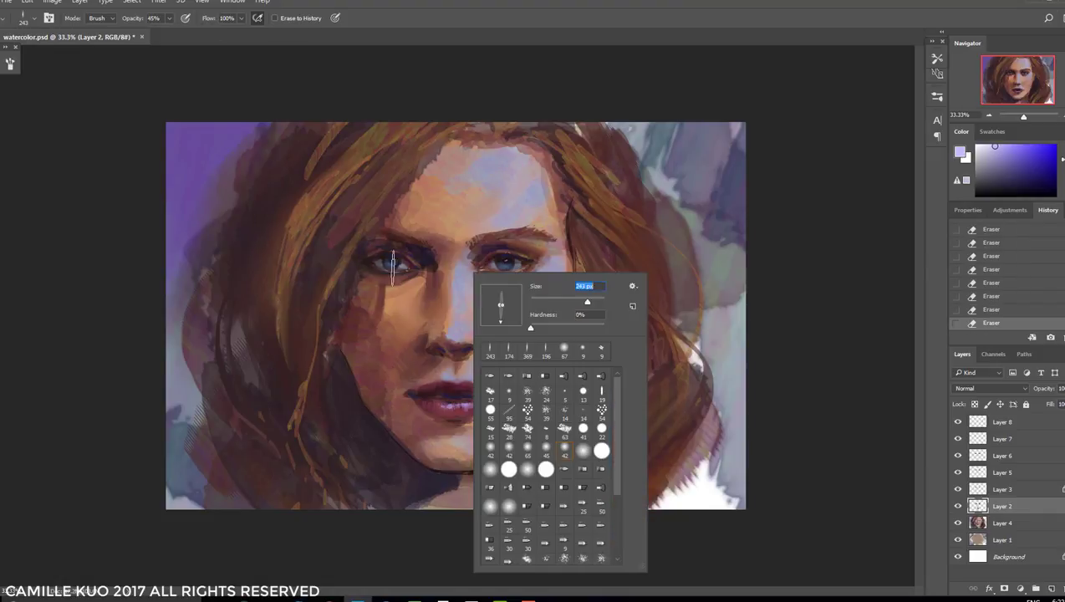
{"action": "key", "text": "Return"}
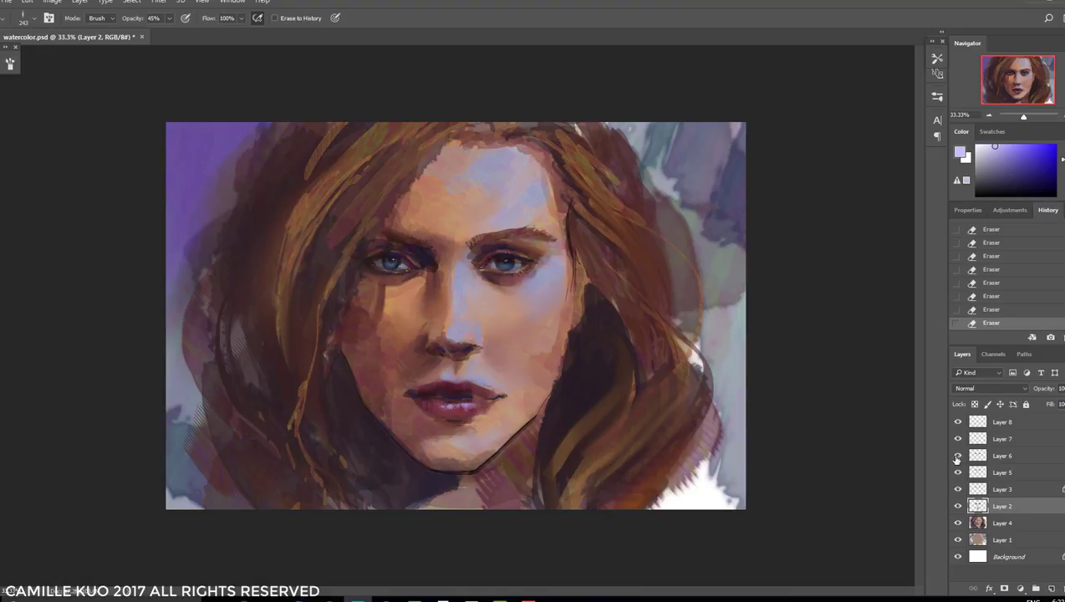
{"action": "key", "text": "ctrl+shift+alt+n"}
Set Layer 9 to Lighten and pick a 67 px soft round brush
{"action": "left_click", "coordinate": [993, 388]}
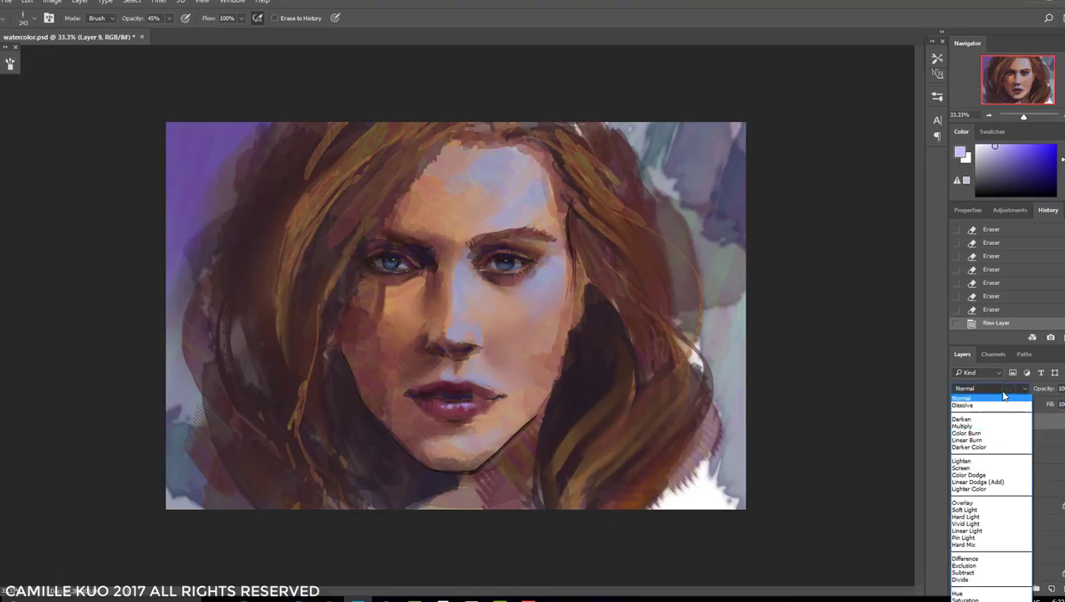
{"action": "left_click", "coordinate": [964, 461]}
{"action": "right_click", "coordinate": [428, 251]}
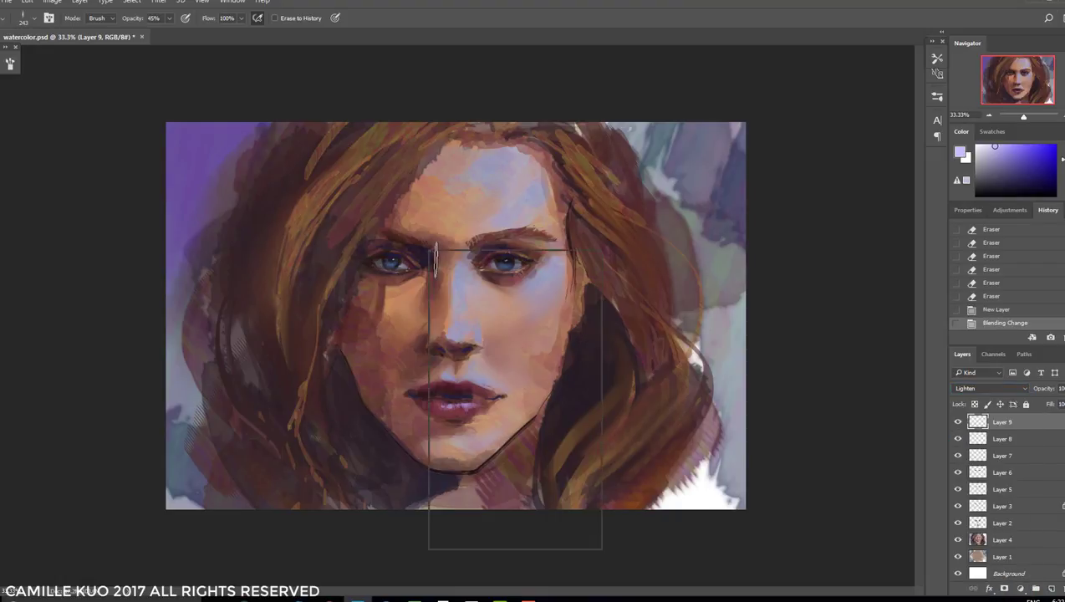
{"action": "left_click", "coordinate": [519, 328]}
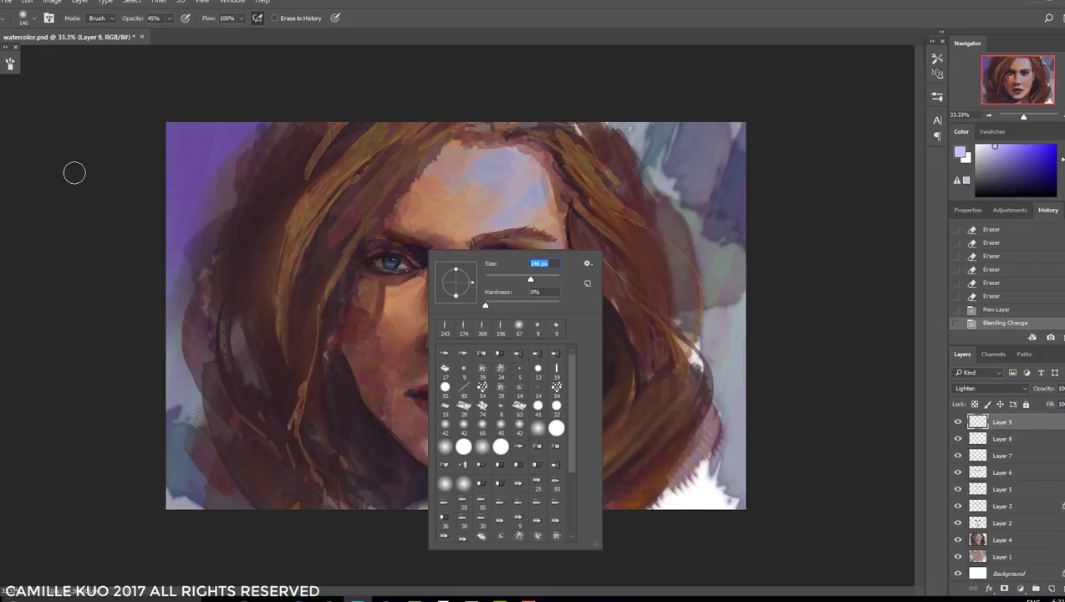
{"action": "key", "text": "Return"}
Load a saved soft round brush tool preset with brown colour
{"action": "key", "text": "b"}
{"action": "right_click", "coordinate": [451, 291]}
{"action": "left_click", "coordinate": [542, 369]}
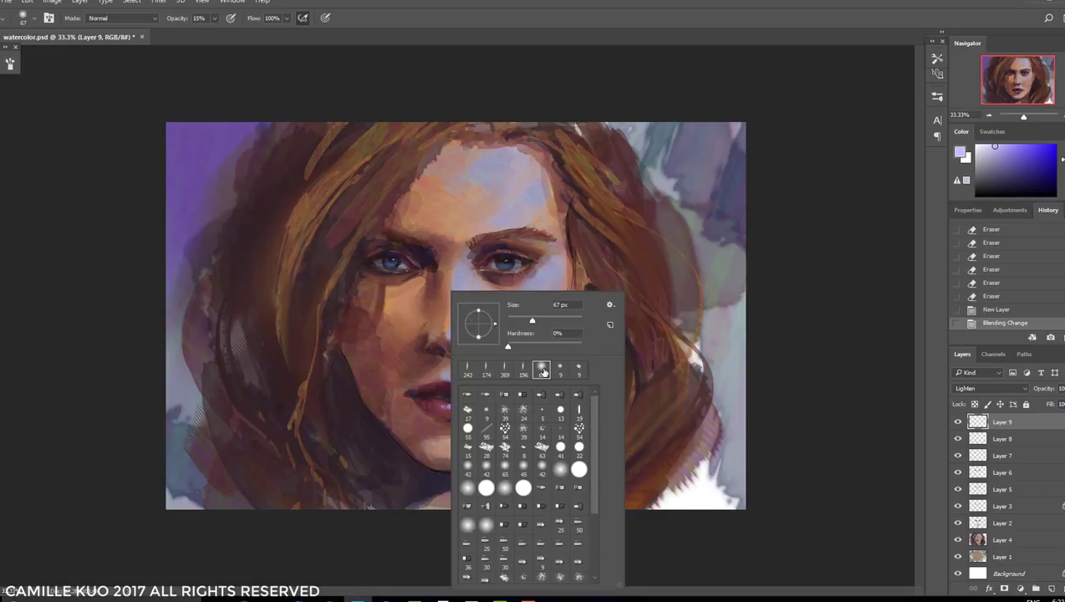
{"action": "left_click", "coordinate": [937, 73]}
{"action": "scroll", "coordinate": [911, 168], "scroll_direction": "down", "scroll_amount": 3}
{"action": "left_click", "coordinate": [911, 212]}
At 62% opacity, paint a dark blue-purple shadow down the face's left side
{"action": "right_click", "coordinate": [455, 255]}
{"action": "key", "text": "Return"}
{"action": "left_click", "coordinate": [405, 274]}
{"action": "key", "text": "ctrl+z"}
{"action": "left_click_drag", "start_coordinate": [215, 18], "coordinate": [194, 32]}
{"action": "left_click", "coordinate": [1045, 176]}
{"action": "mouse_move", "coordinate": [368, 200]}
{"action": "left_mouse_down"}
{"action": "mouse_move", "coordinate": [338, 243]}
{"action": "mouse_move", "coordinate": [359, 434]}
{"action": "left_mouse_up"}
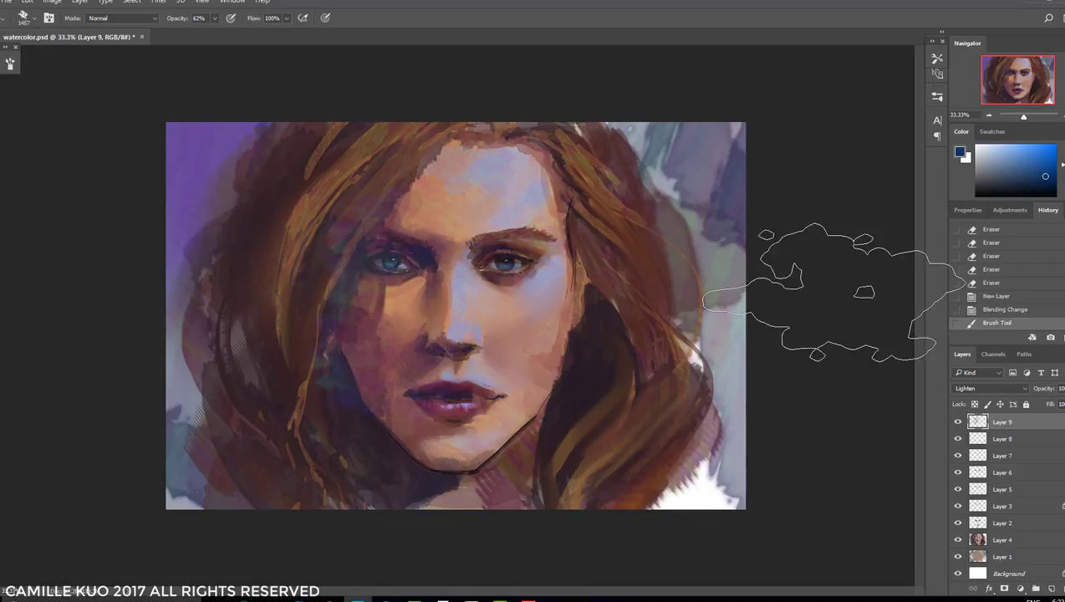
Toggle the blue stroke with undo and redo to compare before and after
{"action": "key", "text": "ctrl+alt+z"}
{"action": "key", "text": "ctrl+alt+z"}
{"action": "key", "text": "ctrl+shift+z"}
{"action": "key", "text": "ctrl+shift+z"}
{"action": "key", "text": "ctrl+alt+z"}
{"action": "key", "text": "ctrl+shift+z"}
{"action": "key", "text": "ctrl+alt+z"}
{"action": "key", "text": "ctrl+shift+z"}
Dab blue shadow across the face and paint dark blue over the right cheek
{"action": "left_click", "coordinate": [513, 216]}
{"action": "left_click", "coordinate": [446, 304]}
{"action": "left_click", "coordinate": [506, 251]}
{"action": "left_click", "coordinate": [394, 208]}
{"action": "left_click", "coordinate": [350, 332]}
{"action": "right_click", "coordinate": [609, 330]}
{"action": "left_click_drag", "start_coordinate": [586, 291], "coordinate": [617, 380]}
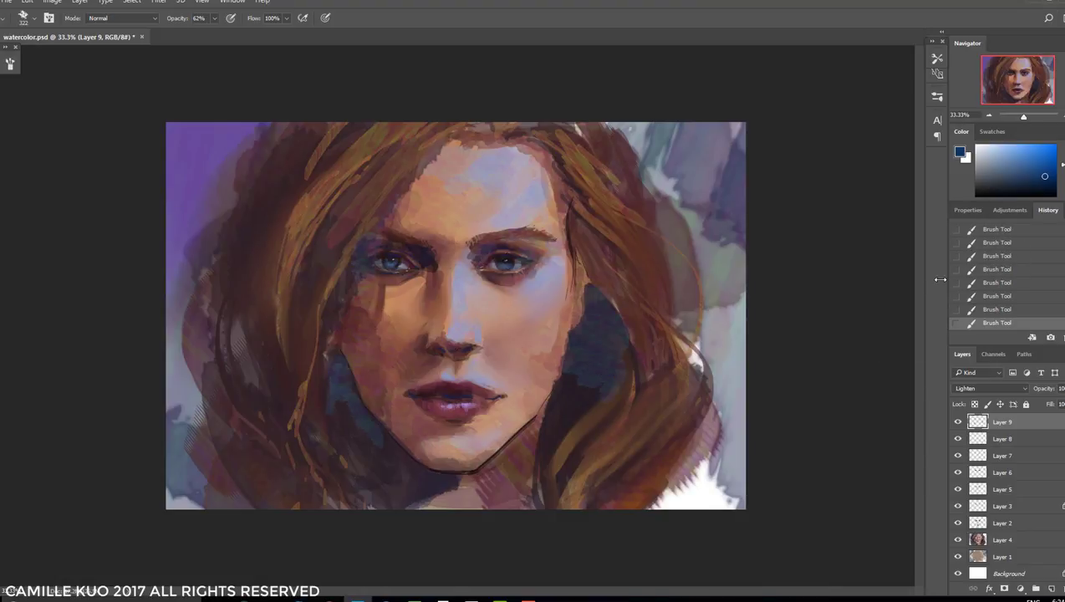
Smudge the hair on the right and left sides of the face
{"action": "key", "text": "r"}
{"action": "right_click", "coordinate": [584, 332]}
{"action": "left_click", "coordinate": [584, 333]}
{"action": "left_click_drag", "start_coordinate": [576, 398], "coordinate": [669, 493]}
{"action": "left_click_drag", "start_coordinate": [635, 359], "coordinate": [702, 468]}
{"action": "left_click_drag", "start_coordinate": [343, 330], "coordinate": [358, 476]}
{"action": "mouse_move", "coordinate": [361, 323]}
{"action": "left_mouse_down"}
{"action": "mouse_move", "coordinate": [353, 428]}
{"action": "mouse_move", "coordinate": [306, 298]}
{"action": "left_mouse_up"}
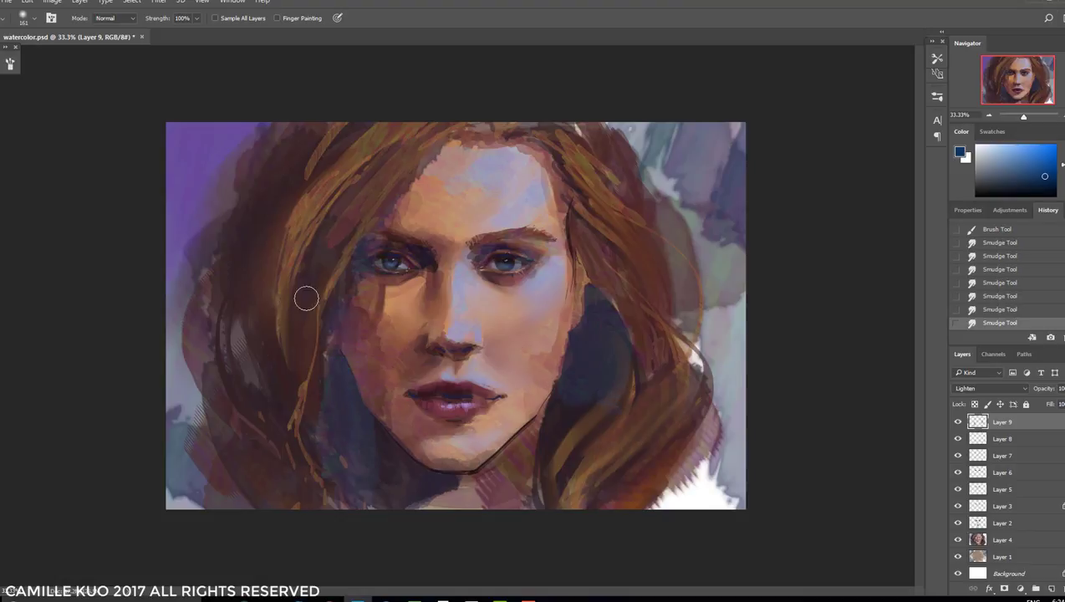
Dab paint across the face and left cheek, undoing the last two dabs
{"action": "key", "text": "b"}
{"action": "left_click", "coordinate": [600, 184]}
{"action": "left_click", "coordinate": [599, 323]}
{"action": "left_click", "coordinate": [543, 422]}
{"action": "left_click", "coordinate": [425, 344]}
{"action": "left_click", "coordinate": [426, 345]}
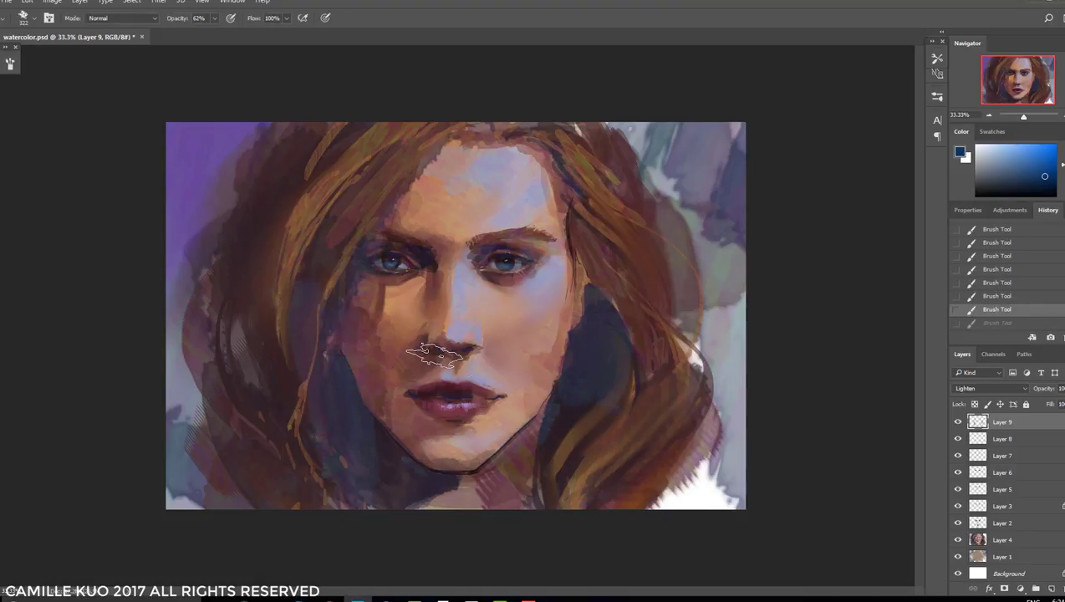
{"action": "left_click", "coordinate": [344, 356]}
{"action": "key", "text": "ctrl+z"}
{"action": "key", "text": "ctrl+z"}
{"action": "key", "text": "ctrl+z"}
{"action": "right_click", "coordinate": [487, 225]}
{"action": "key", "text": "Escape"}
{"action": "key", "text": "ctrl+z"}
{"action": "key", "text": "ctrl+z"}
{"action": "key", "text": "ctrl+z"}
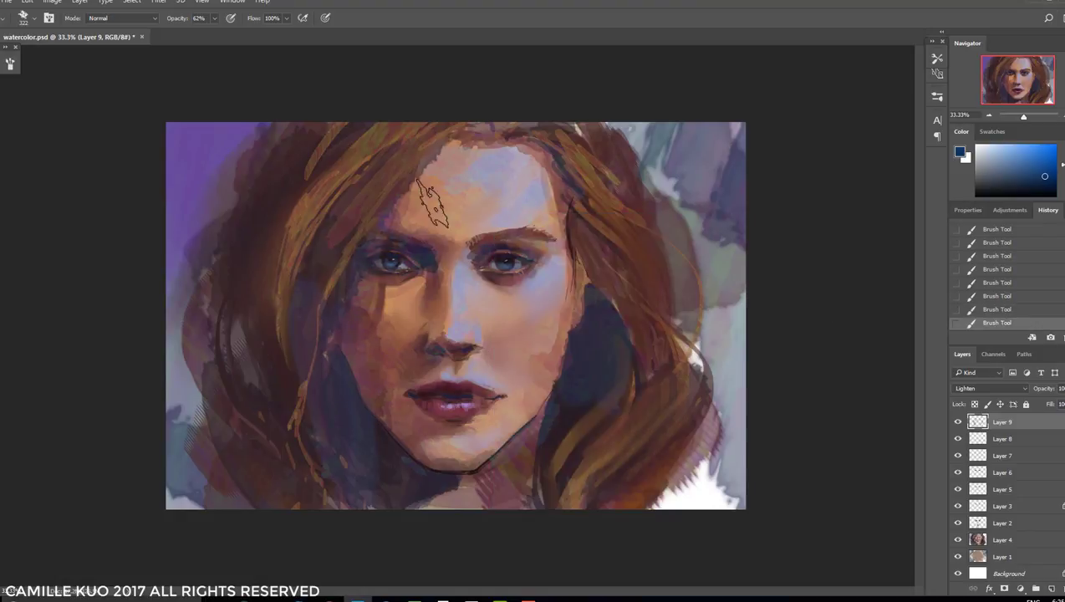
Lightly smudge the face and the dark shadow left of the chin
{"action": "key", "text": "r"}
{"action": "left_click_drag", "start_coordinate": [401, 226], "coordinate": [402, 300]}
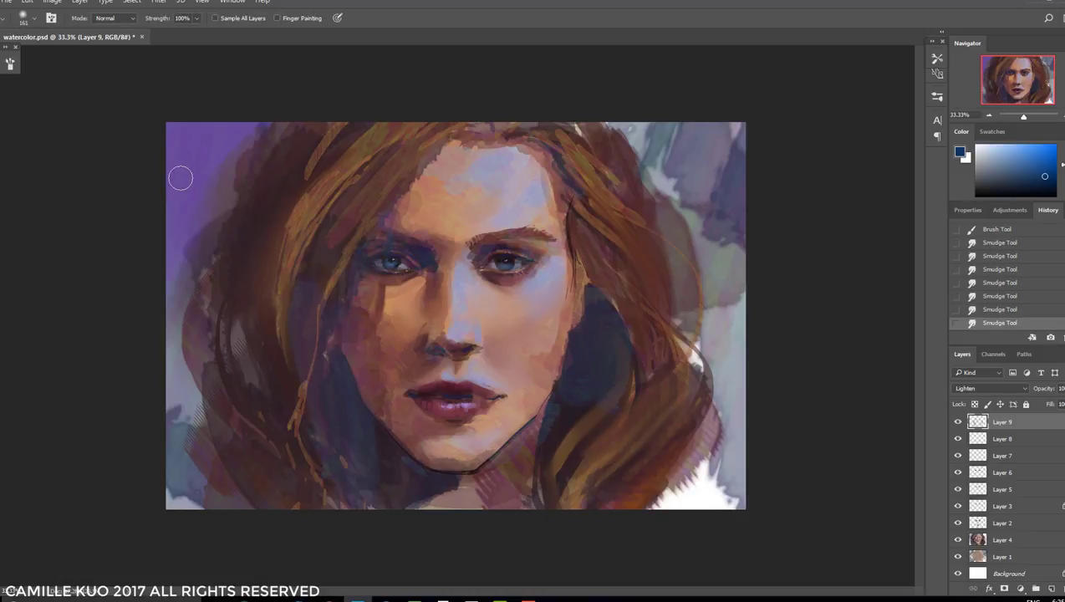
{"action": "mouse_move", "coordinate": [381, 437]}
{"action": "left_mouse_down"}
{"action": "mouse_move", "coordinate": [368, 461]}
{"action": "mouse_move", "coordinate": [369, 404]}
{"action": "mouse_move", "coordinate": [367, 494]}
{"action": "mouse_move", "coordinate": [321, 488]}
{"action": "mouse_move", "coordinate": [353, 427]}
{"action": "left_mouse_up"}
On Layer 4, brush blue-grey over the canvas's right edge and lower-left corner
{"action": "left_click", "coordinate": [1003, 539]}
{"action": "key", "text": "b"}
{"action": "mouse_move", "coordinate": [703, 505]}
{"action": "left_mouse_down"}
{"action": "mouse_move", "coordinate": [703, 351]}
{"action": "mouse_move", "coordinate": [679, 201]}
{"action": "left_mouse_up"}
{"action": "key", "text": "ctrl+z"}
{"action": "left_click_drag", "start_coordinate": [756, 242], "coordinate": [737, 452]}
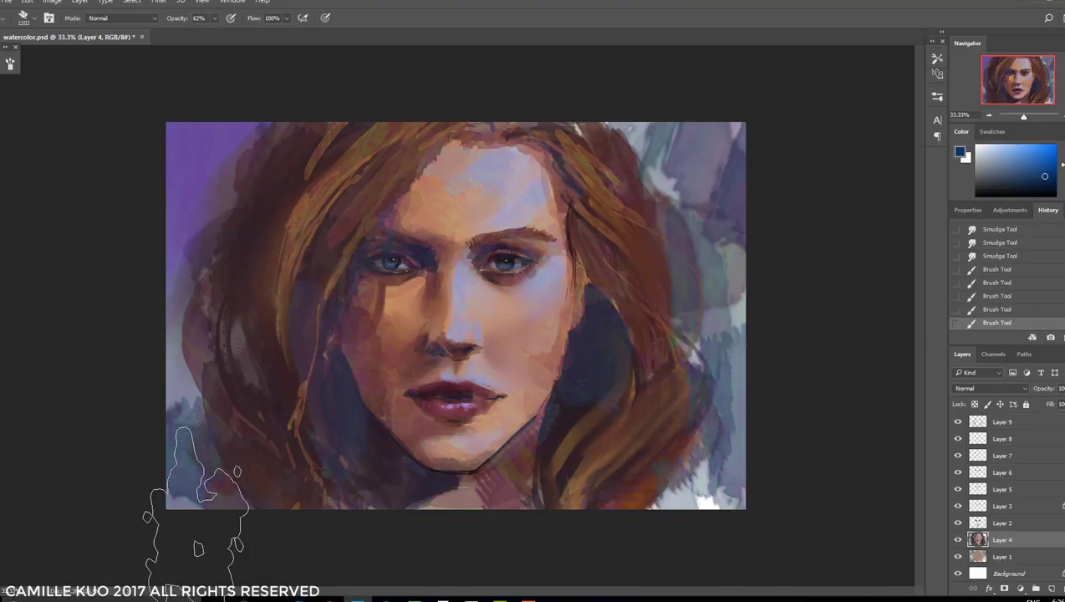
{"action": "left_click_drag", "start_coordinate": [190, 499], "coordinate": [251, 351]}
Add purple-grey over the lower-left edge and repaint a stroke down the left edge
{"action": "left_click_drag", "start_coordinate": [267, 502], "coordinate": [289, 426]}
{"action": "left_click_drag", "start_coordinate": [209, 134], "coordinate": [168, 352]}
{"action": "key", "text": "ctrl+z"}
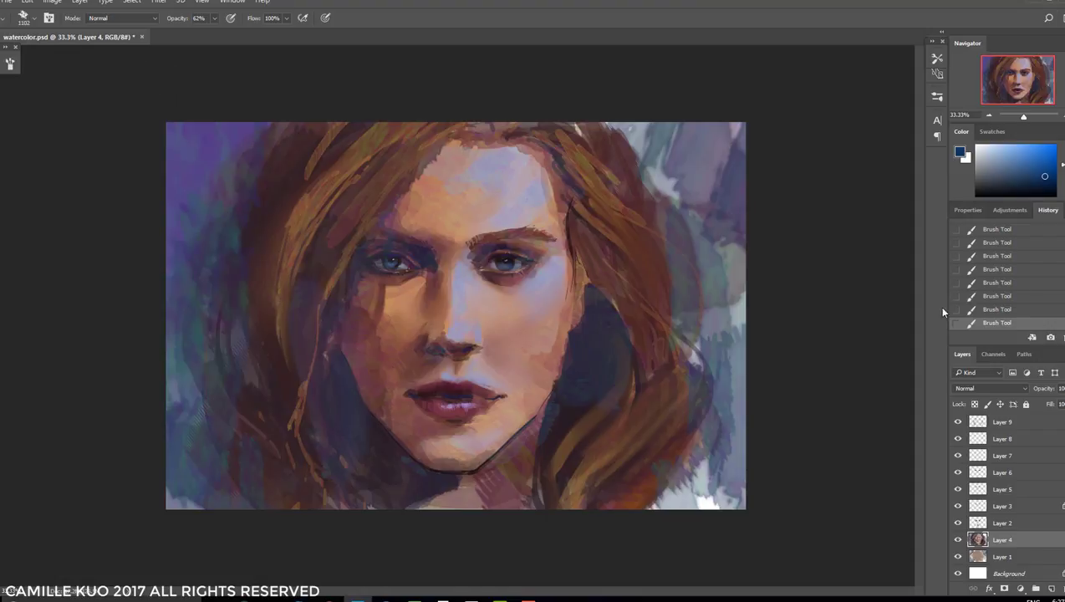
{"action": "right_click", "coordinate": [368, 284]}
{"action": "key", "text": "Escape"}
{"action": "mouse_move", "coordinate": [192, 134]}
{"action": "left_mouse_down"}
{"action": "mouse_move", "coordinate": [172, 291]}
{"action": "mouse_move", "coordinate": [201, 418]}
{"action": "left_mouse_up"}
Switch to Layer 9 and shrink the brush for finer strokes
{"action": "key", "text": "alt+period"}
{"action": "right_click", "coordinate": [508, 301]}
{"action": "key", "text": "Return"}
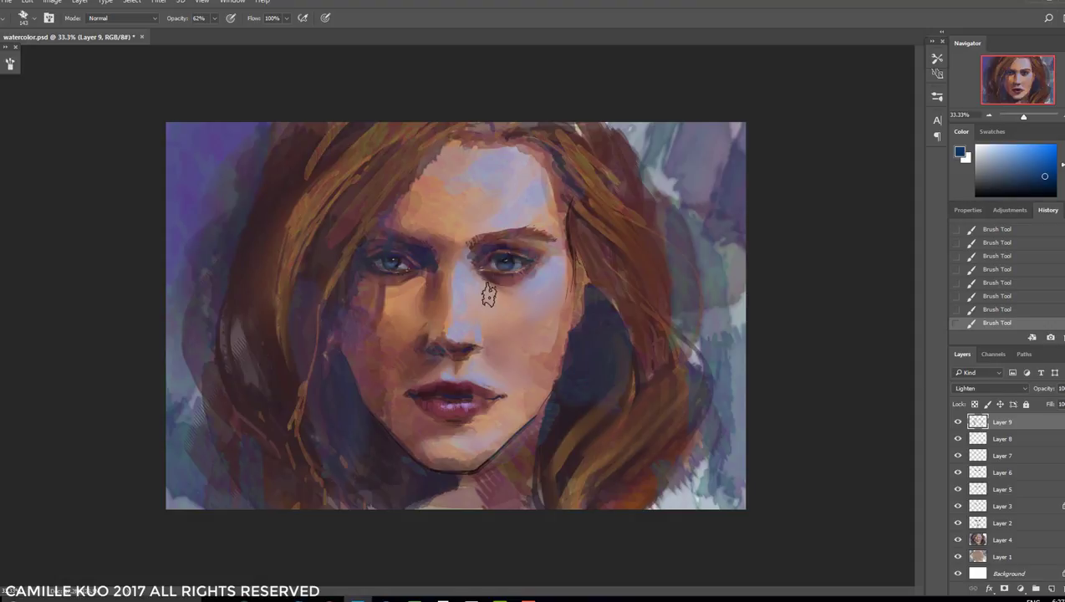
{"action": "right_click", "coordinate": [539, 338]}
{"action": "key", "text": "Return"}
Pick dark maroon and reddish-brown paint, toggling the last stroke with undo to compare
{"action": "left_click", "coordinate": [468, 338], "text": "alt"}
{"action": "key", "text": "ctrl+z"}
{"action": "left_click", "coordinate": [602, 276], "text": "alt"}
{"action": "key", "text": "ctrl+z"}
{"action": "key", "text": "ctrl+z"}
{"action": "key", "text": "ctrl+z"}
{"action": "key", "text": "ctrl+z"}
{"action": "key", "text": "ctrl+z"}
{"action": "key", "text": "ctrl+z"}
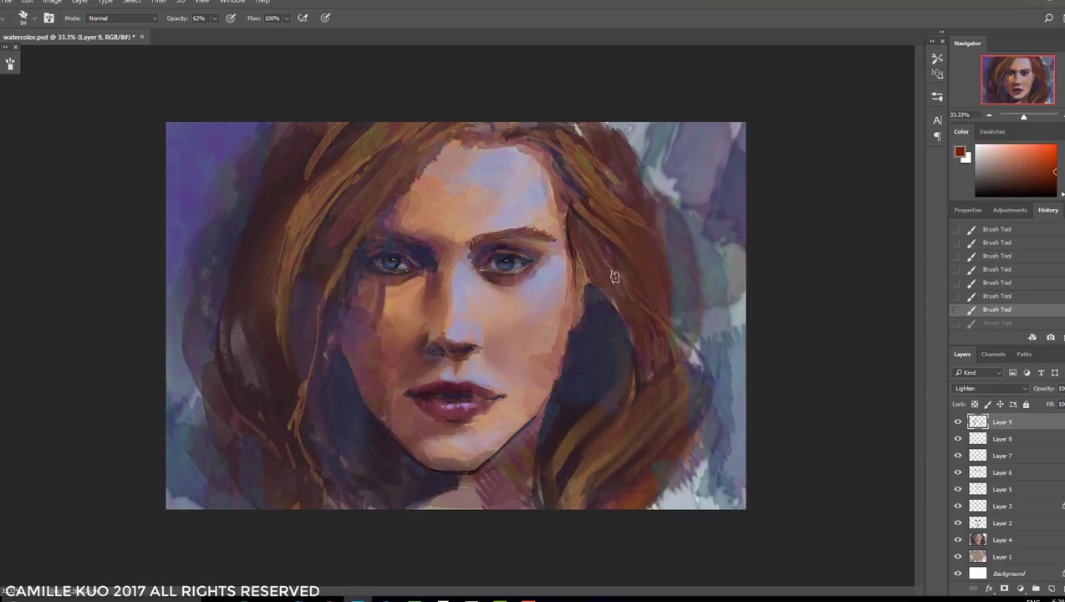
{"action": "key", "text": "ctrl+z"}
{"action": "right_click", "coordinate": [398, 256]}
{"action": "key", "text": "Return"}
Zoom to 50% and toggle Layers 7, 6 and others on and off to compare
{"action": "key", "text": "ctrl+plus"}
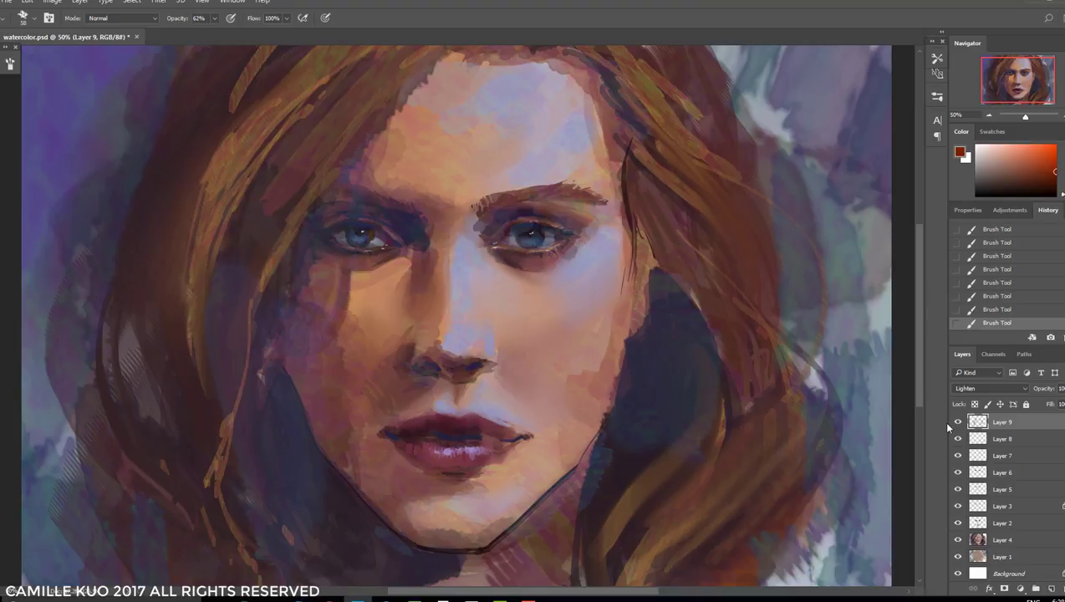
{"action": "left_click", "coordinate": [958, 457]}
{"action": "left_click", "coordinate": [958, 456]}
{"action": "left_click", "coordinate": [958, 473]}
{"action": "left_click", "coordinate": [958, 474]}
{"action": "left_click", "coordinate": [959, 540]}
{"action": "left_click", "coordinate": [958, 557]}
{"action": "left_click", "coordinate": [958, 557]}
{"action": "left_click", "coordinate": [958, 540]}
Smudge the paint around the eyes on Layer 7, adjusting the smudge brush settings
{"action": "left_click", "coordinate": [1011, 455]}
{"action": "key", "text": "r"}
{"action": "right_click", "coordinate": [441, 279]}
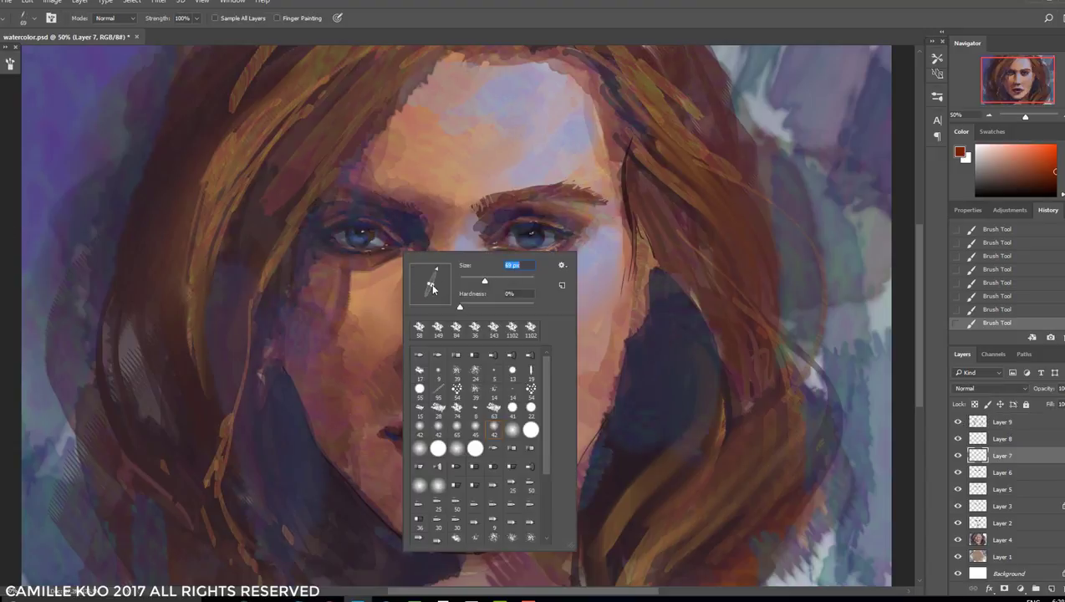
{"action": "key", "text": "Escape"}
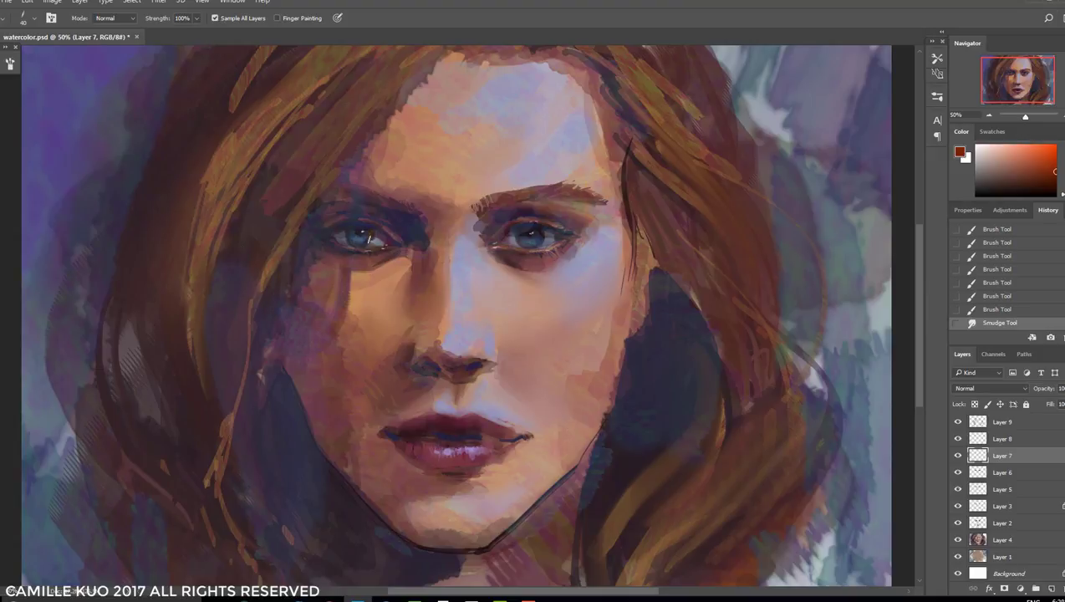
{"action": "right_click", "coordinate": [388, 245]}
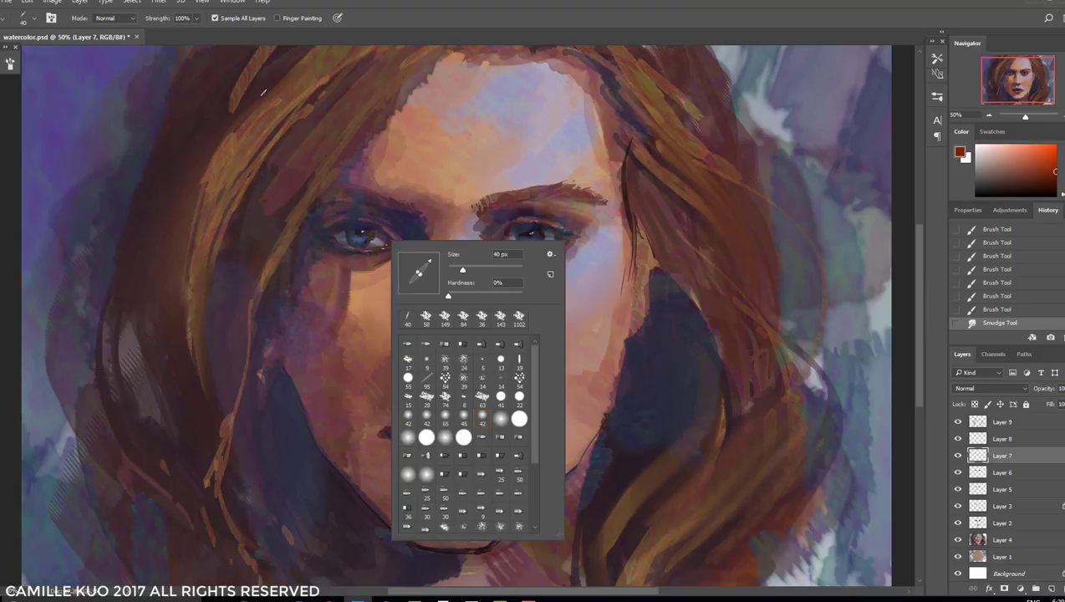
{"action": "key", "text": "Escape"}
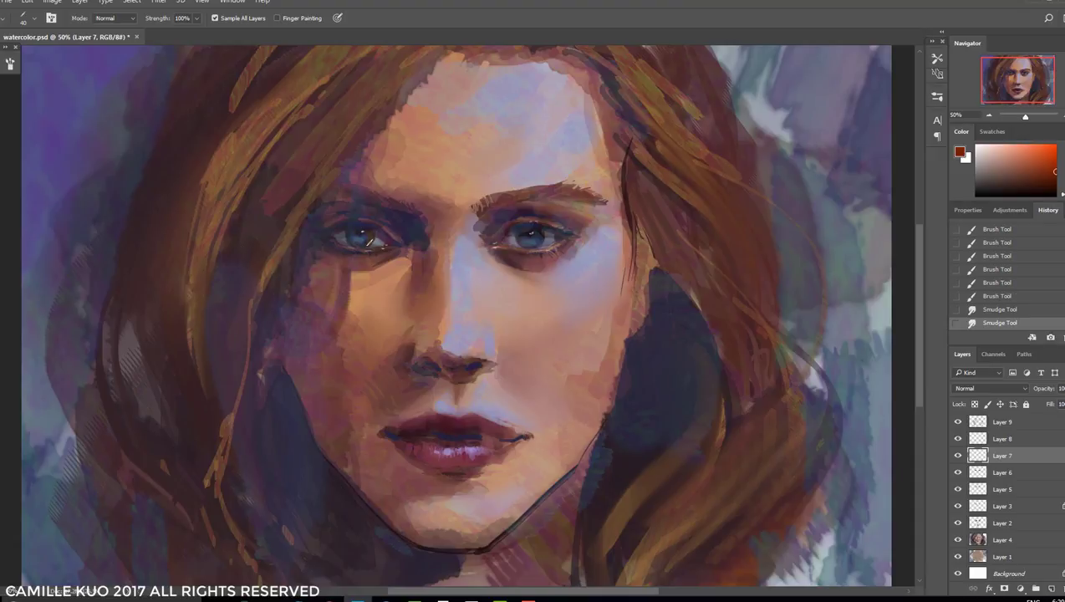
{"action": "right_click", "coordinate": [387, 236]}
{"action": "key", "text": "Escape"}
On Linear Dodge Layer 8, paint small blue glow strokes on the face near the lips
{"action": "left_click", "coordinate": [1002, 438]}
{"action": "key", "text": "b"}
{"action": "right_click", "coordinate": [551, 371]}
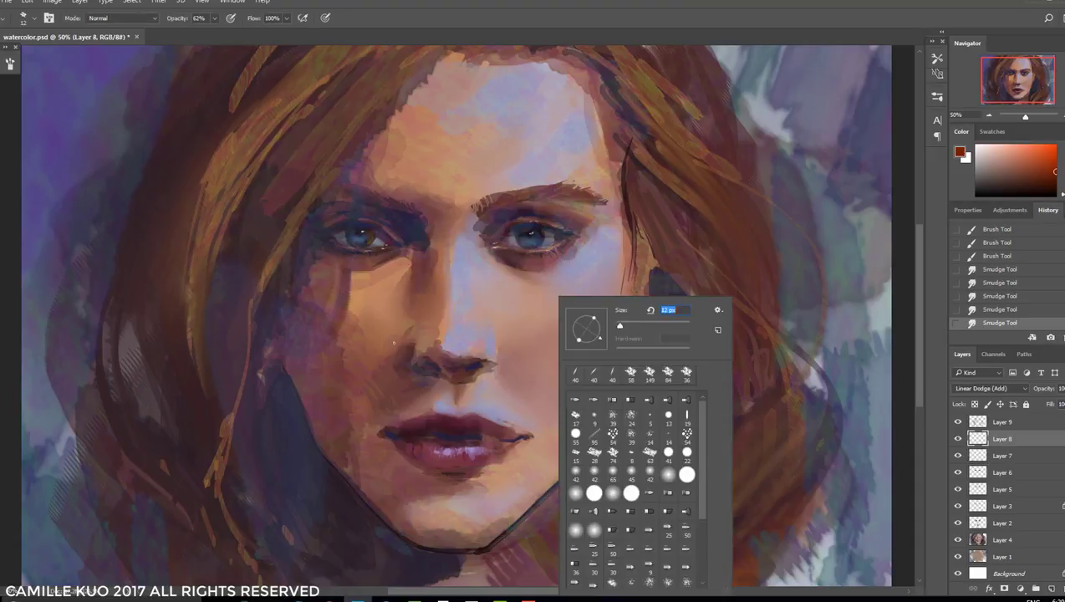
{"action": "left_click", "coordinate": [1027, 159]}
{"action": "left_click_drag", "start_coordinate": [443, 414], "coordinate": [459, 418]}
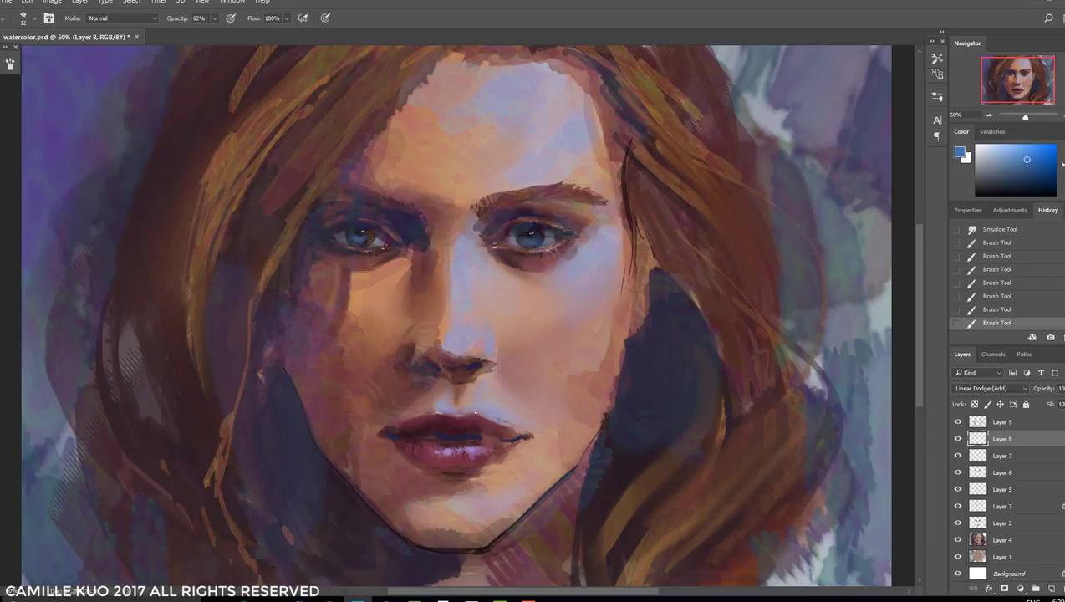
{"action": "right_click", "coordinate": [513, 298]}
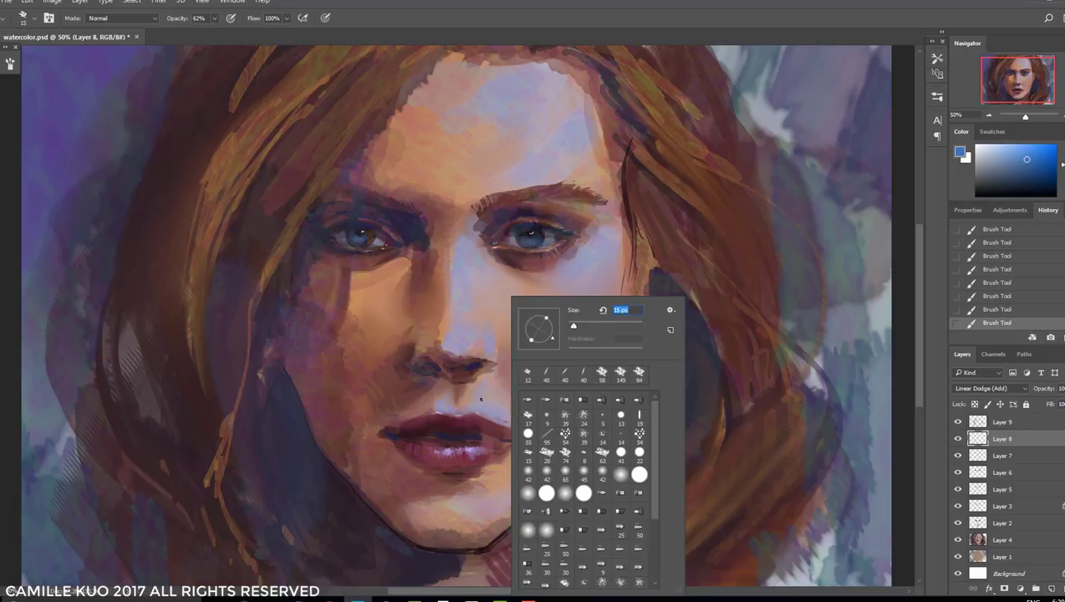
{"action": "key", "text": "Return"}
{"action": "key", "text": "ctrl+z"}
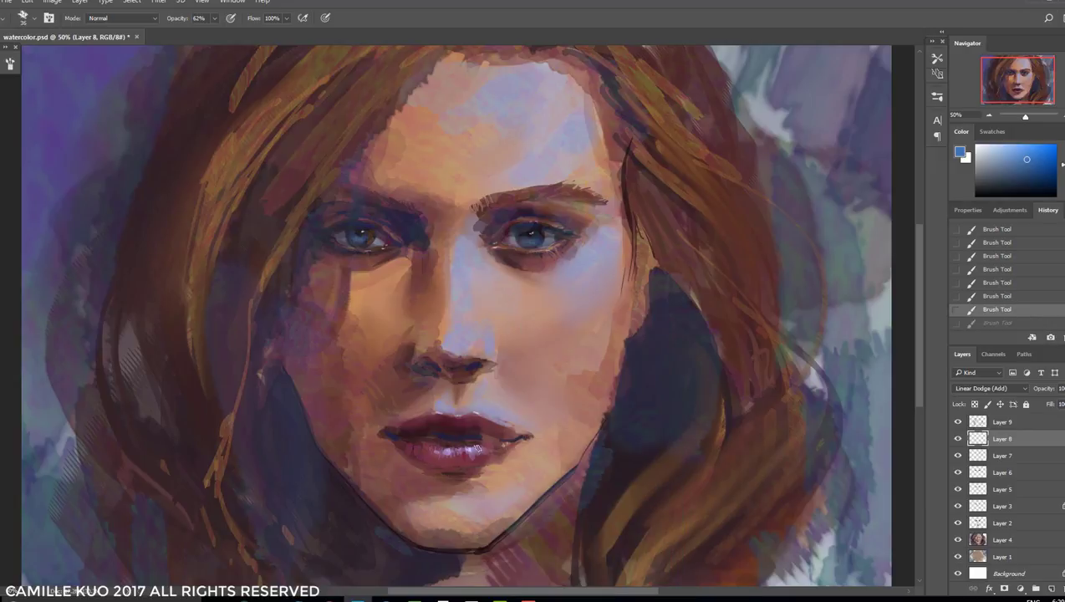
{"action": "key", "text": "ctrl+z"}
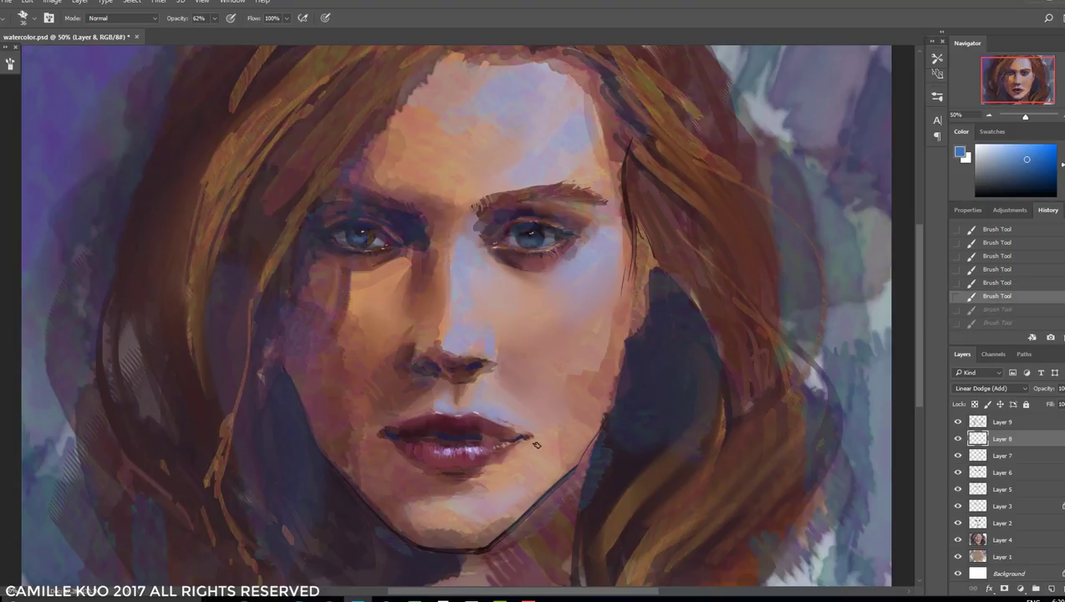
Readjust the brush size and make Layer 4 the active layer
{"action": "right_click", "coordinate": [575, 248]}
{"action": "key", "text": "Return"}
{"action": "right_click", "coordinate": [378, 249]}
{"action": "key", "text": "Return"}
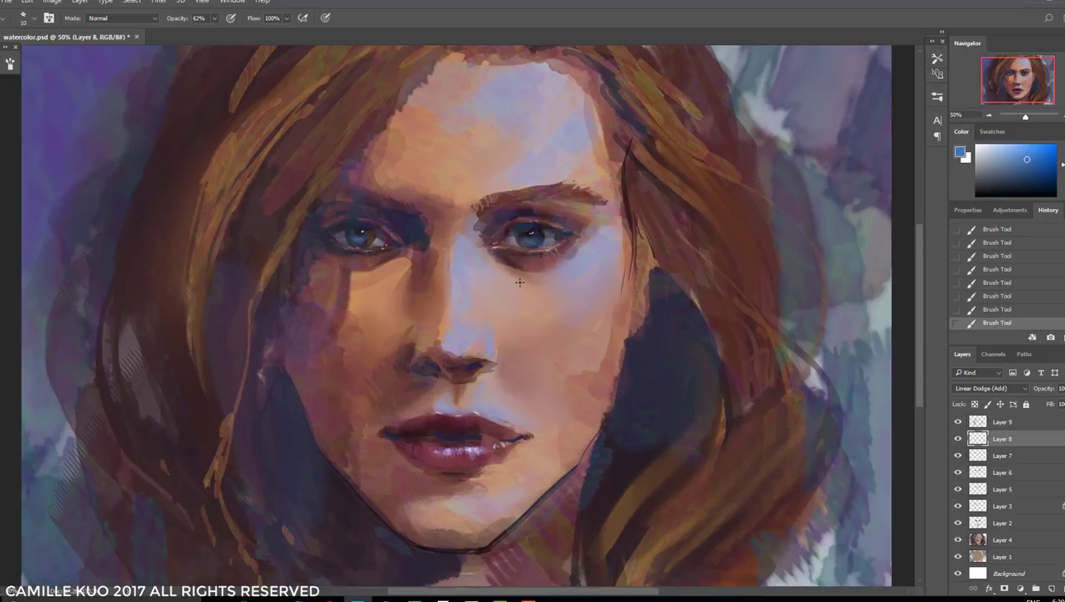
{"action": "left_click", "coordinate": [517, 280], "text": "ctrl"}
{"action": "right_click", "coordinate": [511, 221]}
{"action": "key", "text": "Return"}
Pick a red-brown colour and compare recent brush strokes by stepping back and redoing
{"action": "left_click", "coordinate": [485, 195], "text": "alt"}
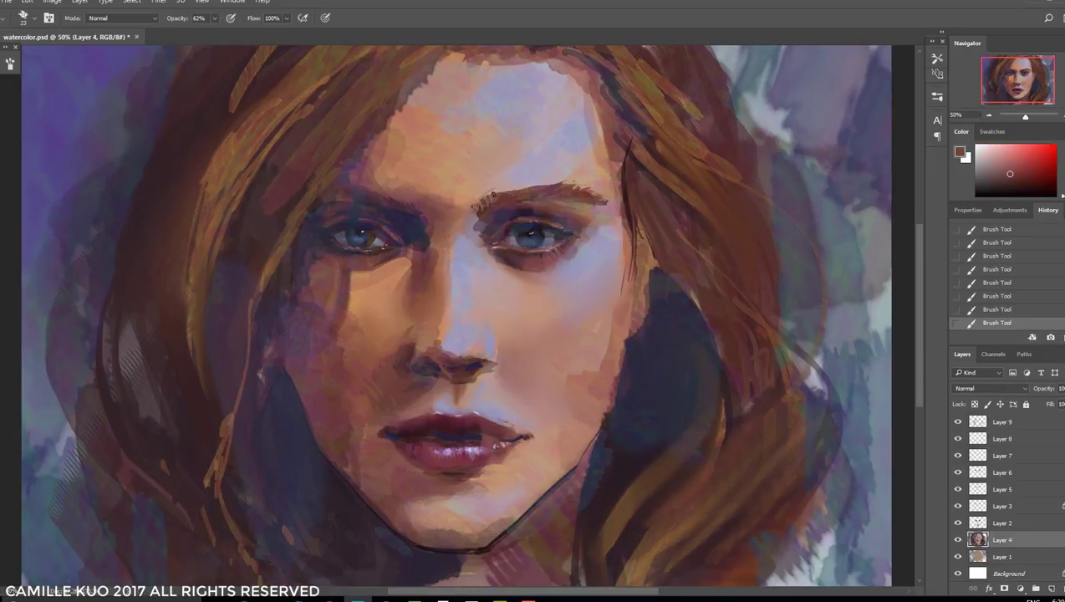
{"action": "key", "text": "ctrl+z"}
{"action": "right_click", "coordinate": [492, 227]}
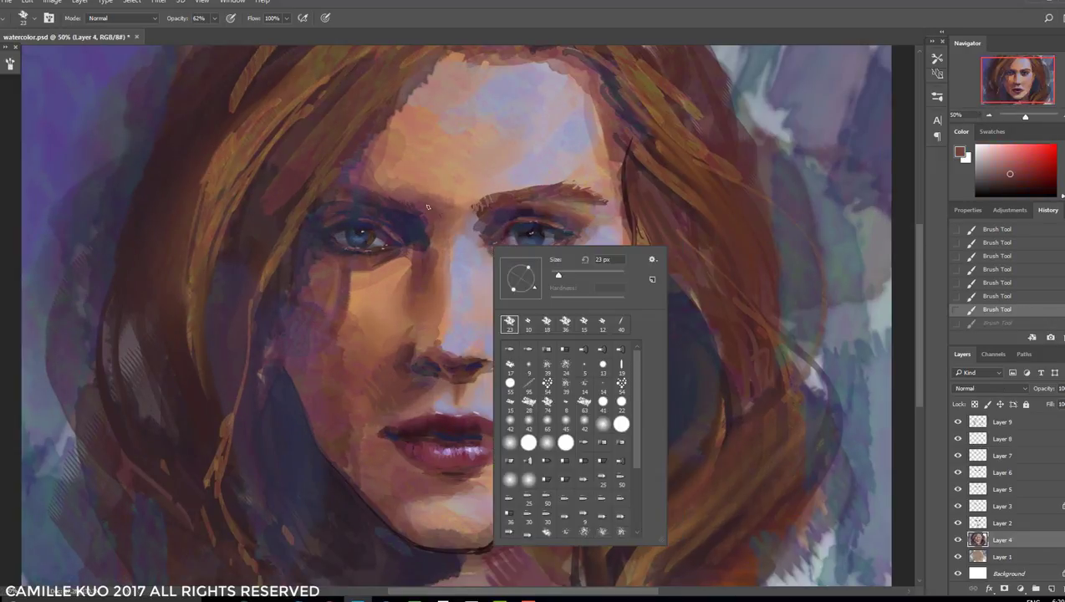
{"action": "key", "text": "Return"}
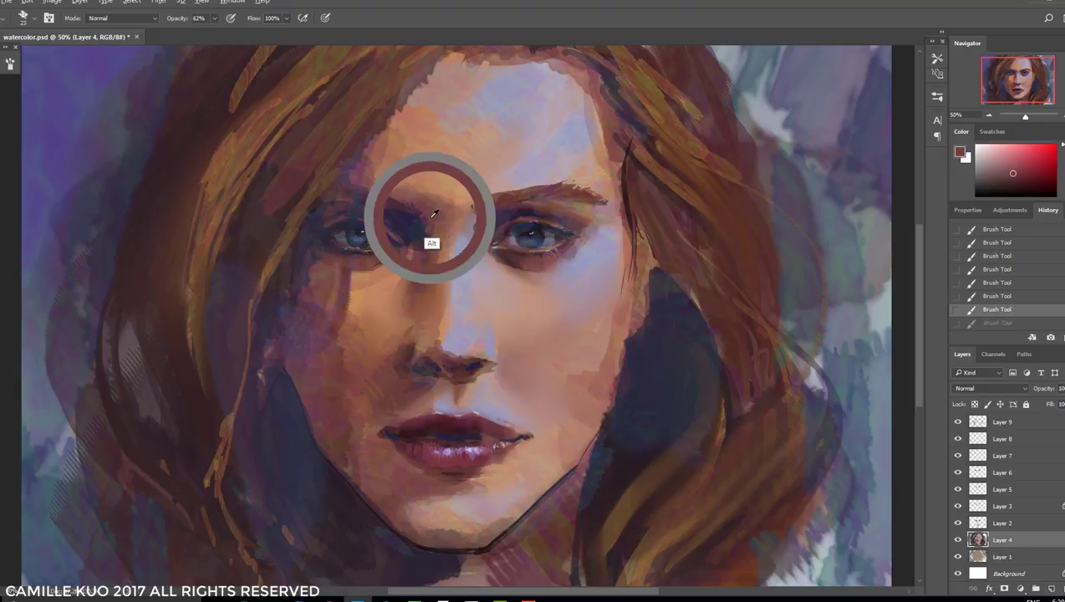
{"action": "key", "text": "ctrl+alt+z"}
{"action": "right_click", "coordinate": [530, 242]}
{"action": "key", "text": "Return"}
{"action": "key", "text": "ctrl+shift+z"}
{"action": "key", "text": "ctrl+shift+z"}
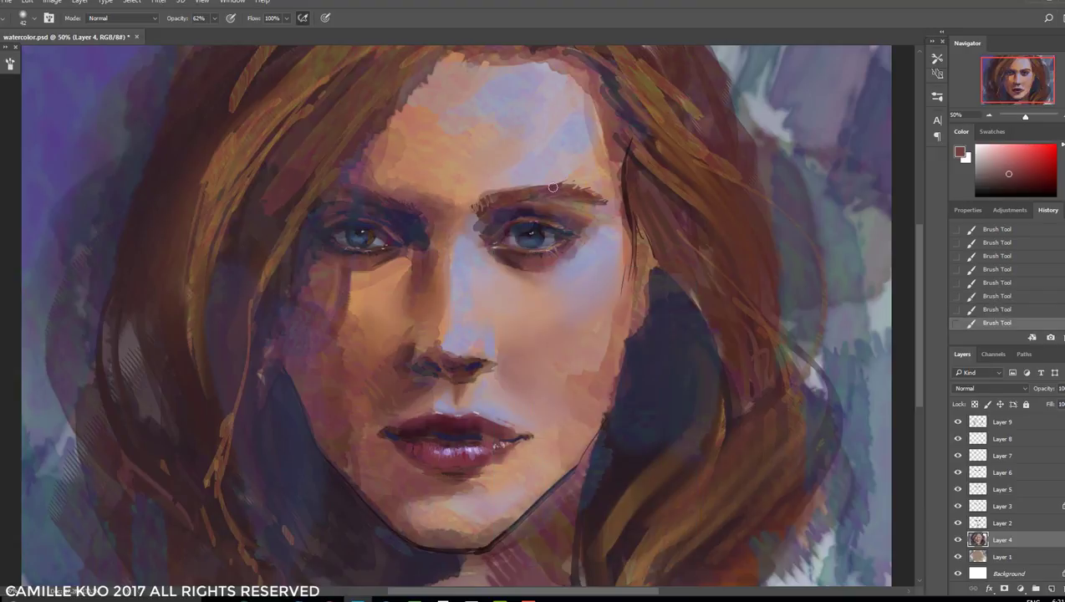
{"action": "key", "text": "ctrl+alt+z"}
{"action": "key", "text": "ctrl+alt+z"}
Shift the paint colour to a deeper crimson and lower brush opacity to 12%
{"action": "left_click", "coordinate": [1041, 176]}
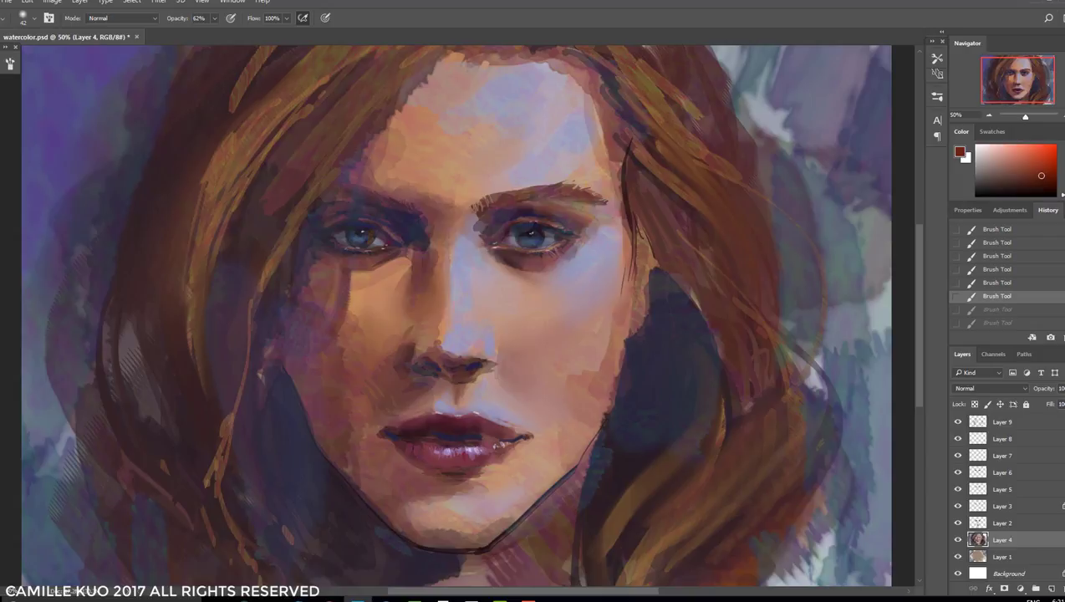
{"action": "key", "text": "ctrl+shift+z"}
{"action": "key", "text": "ctrl+shift+z"}
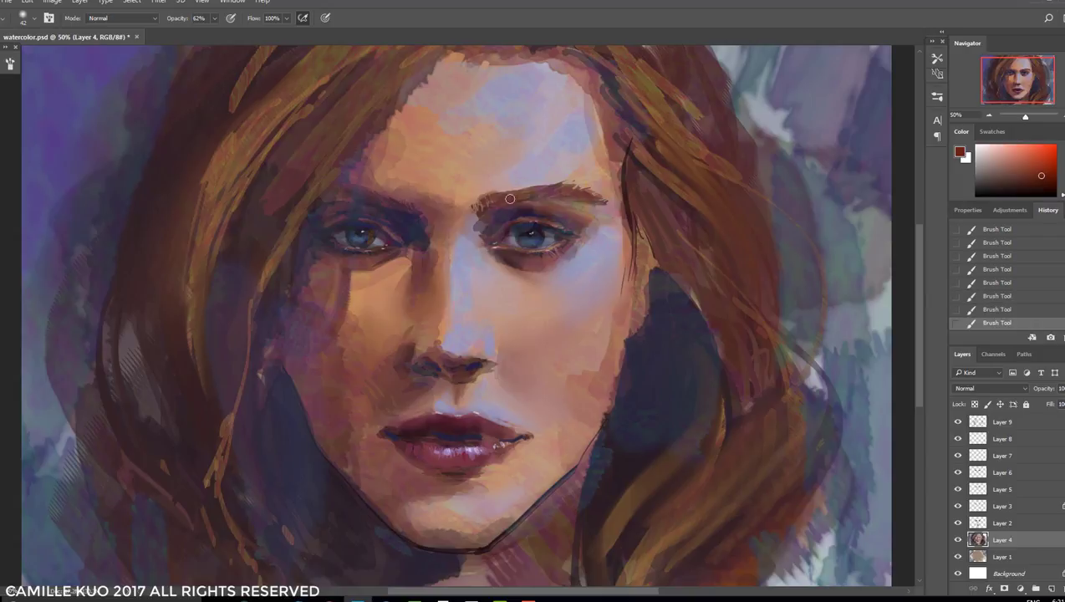
{"action": "left_click_drag", "start_coordinate": [1060, 197], "coordinate": [1061, 145]}
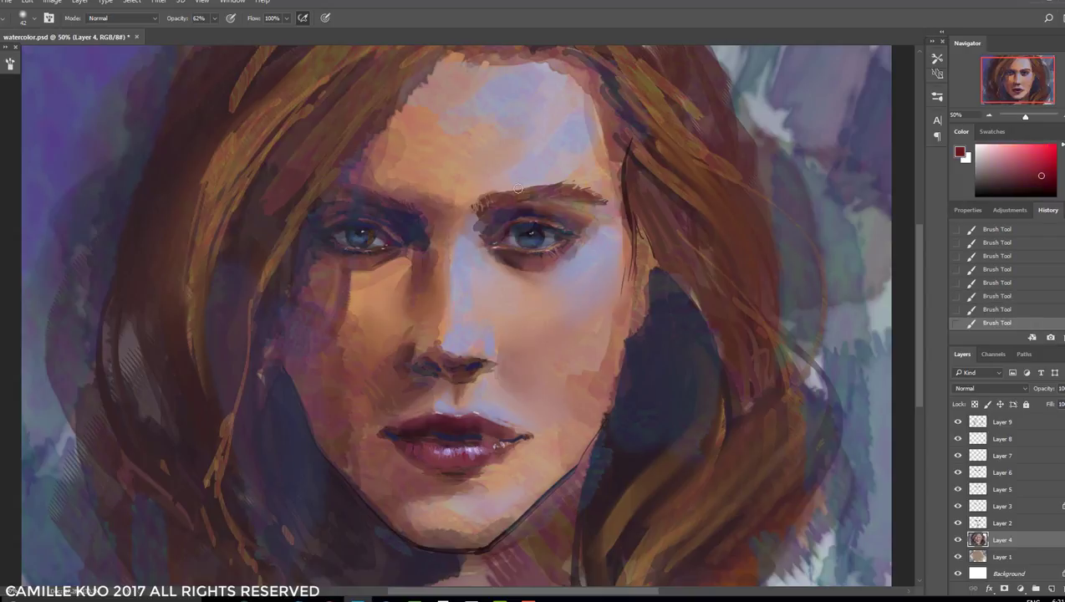
{"action": "key", "text": "ctrl+alt+z"}
{"action": "key", "text": "ctrl+alt+z"}
{"action": "key", "text": "ctrl+shift+z"}
{"action": "key", "text": "ctrl+shift+z"}
{"action": "key", "text": "1"}
{"action": "key", "text": "2"}
On Layer 2, use the Mixer Brush shrunk from 70 px to 36 px, then return to the Brush
{"action": "key", "text": "alt+]"}
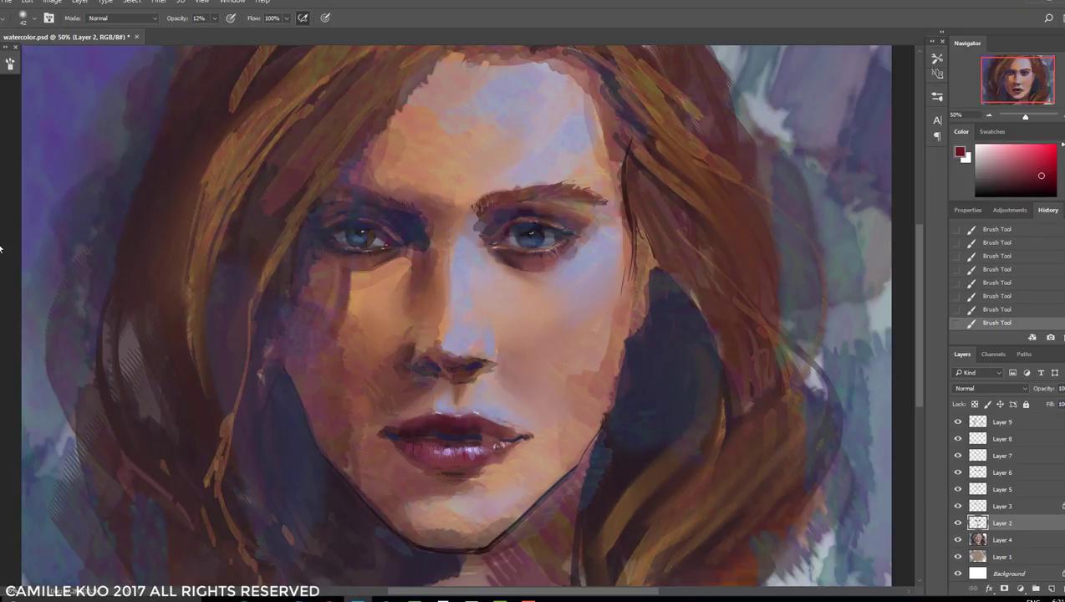
{"action": "right_click", "coordinate": [2, 157]}
{"action": "left_click", "coordinate": [27, 194]}
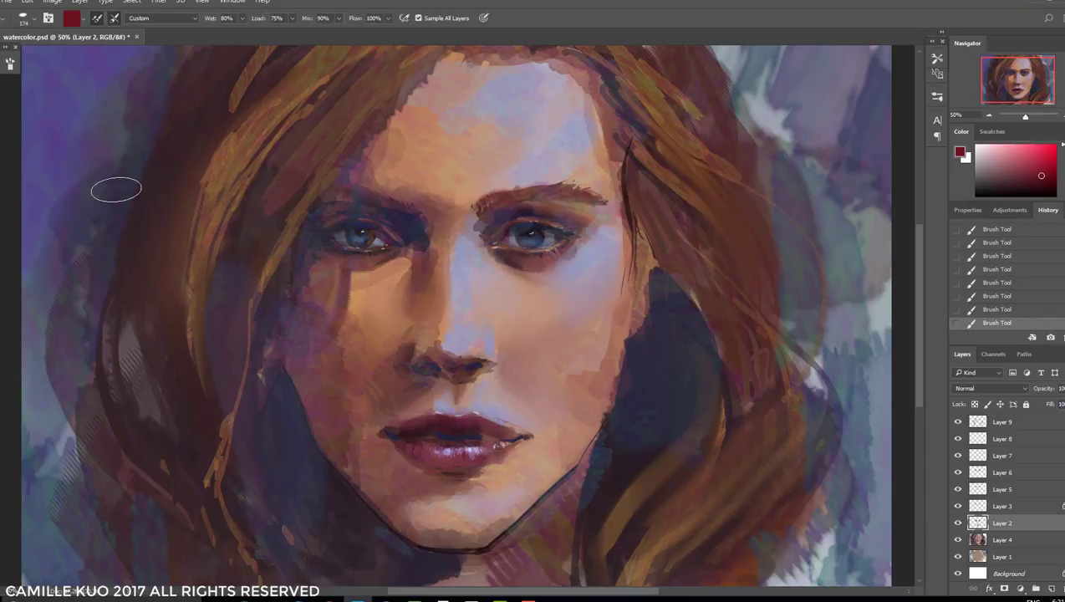
{"action": "right_click", "coordinate": [571, 179]}
{"action": "mouse_move", "coordinate": [647, 213]}
{"action": "left_mouse_down"}
{"action": "mouse_move", "coordinate": [639, 224]}
{"action": "mouse_move", "coordinate": [618, 218]}
{"action": "left_mouse_up"}
{"action": "key", "text": "Return"}
{"action": "right_click", "coordinate": [508, 189]}
{"action": "key", "text": "Return"}
{"action": "right_click", "coordinate": [543, 186]}
{"action": "key", "text": "Return"}
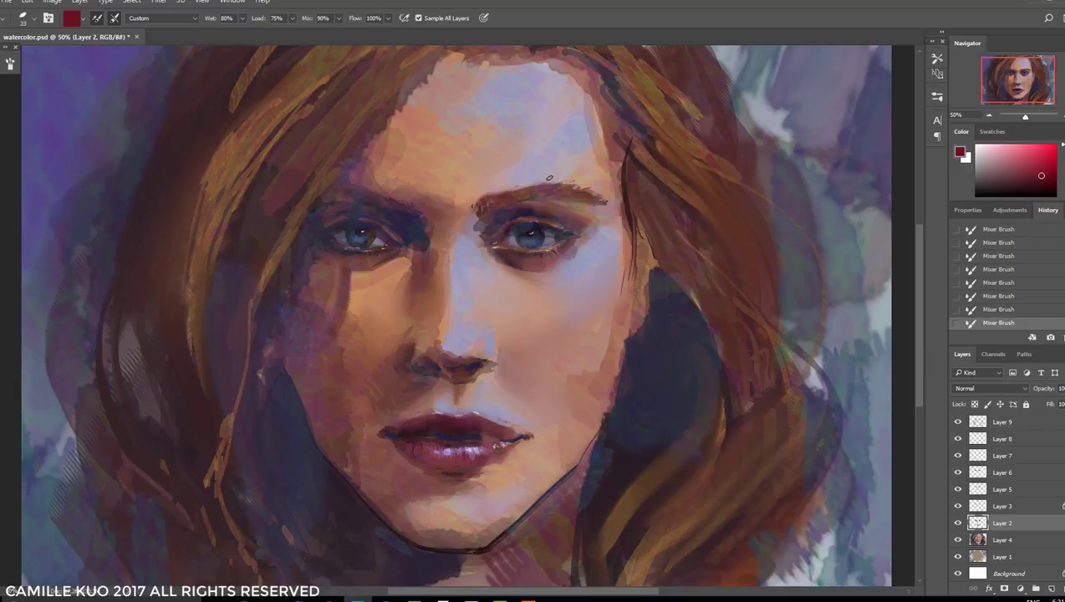
{"action": "key", "text": "h"}
{"action": "left_click", "coordinate": [852, 108]}
{"action": "key", "text": "shift+b"}
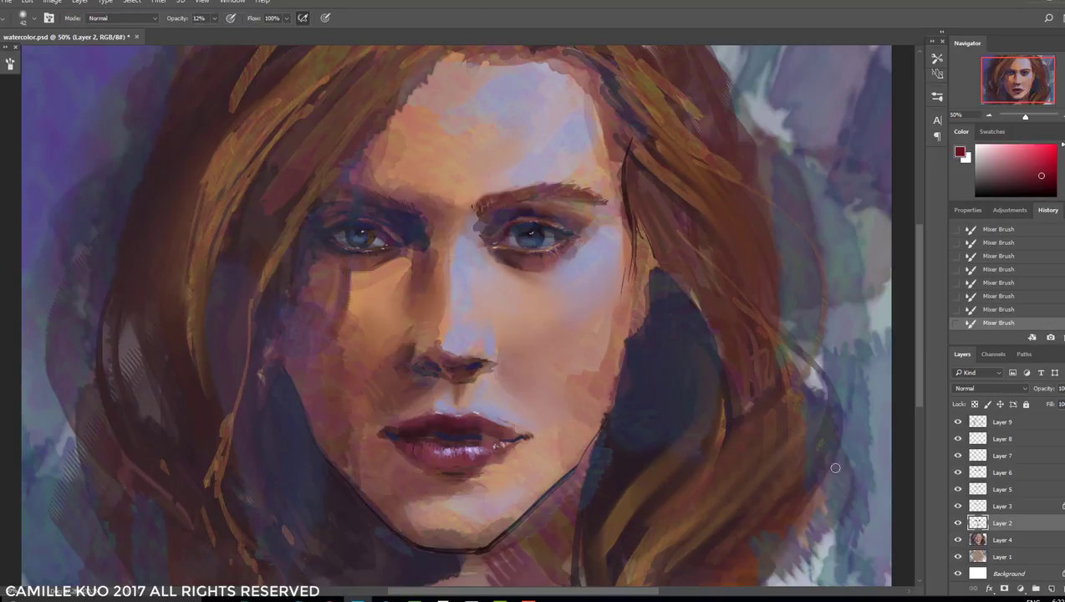
Lightly erase linework near the brow and eye, then step back two erasures in History
{"action": "key", "text": "e"}
{"action": "left_click", "coordinate": [479, 193]}
{"action": "right_click", "coordinate": [498, 231]}
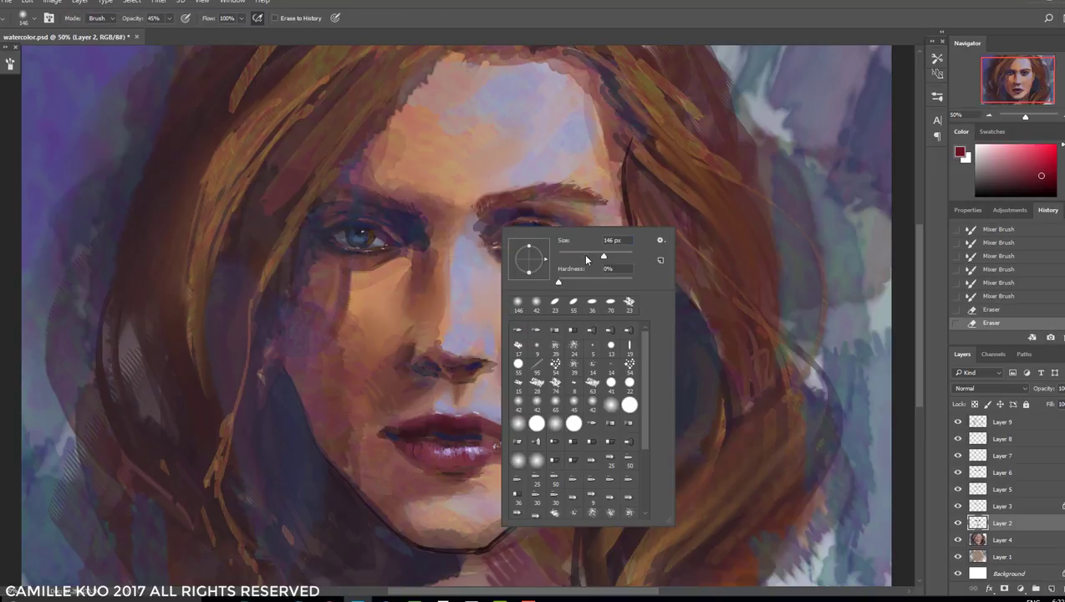
{"action": "left_click", "coordinate": [473, 210]}
{"action": "left_click", "coordinate": [492, 197]}
{"action": "left_click_drag", "start_coordinate": [490, 199], "coordinate": [501, 194]}
{"action": "right_click", "coordinate": [508, 202]}
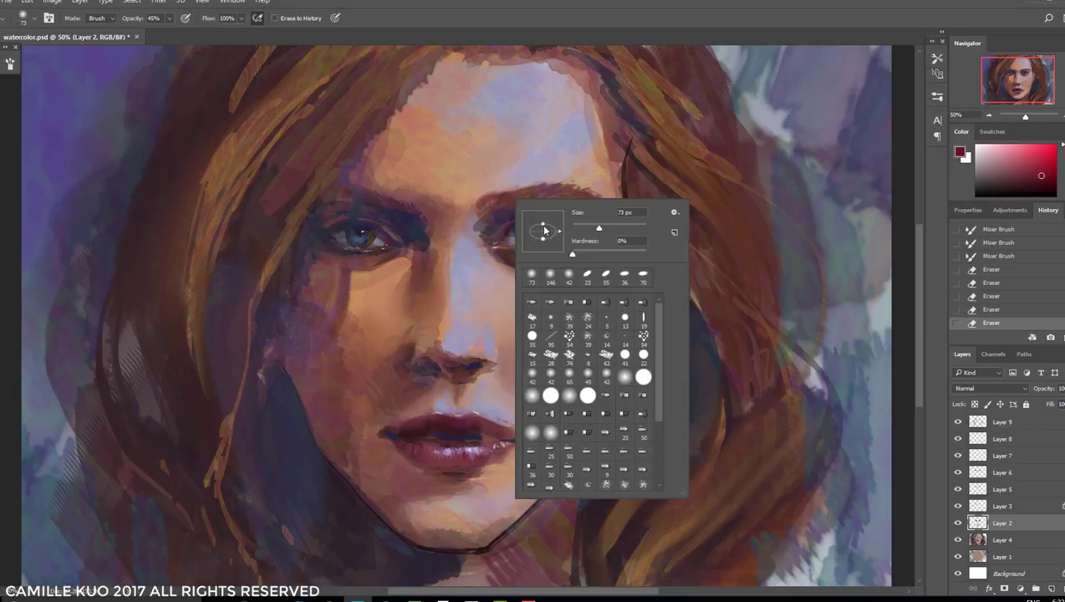
{"action": "left_click", "coordinate": [499, 199]}
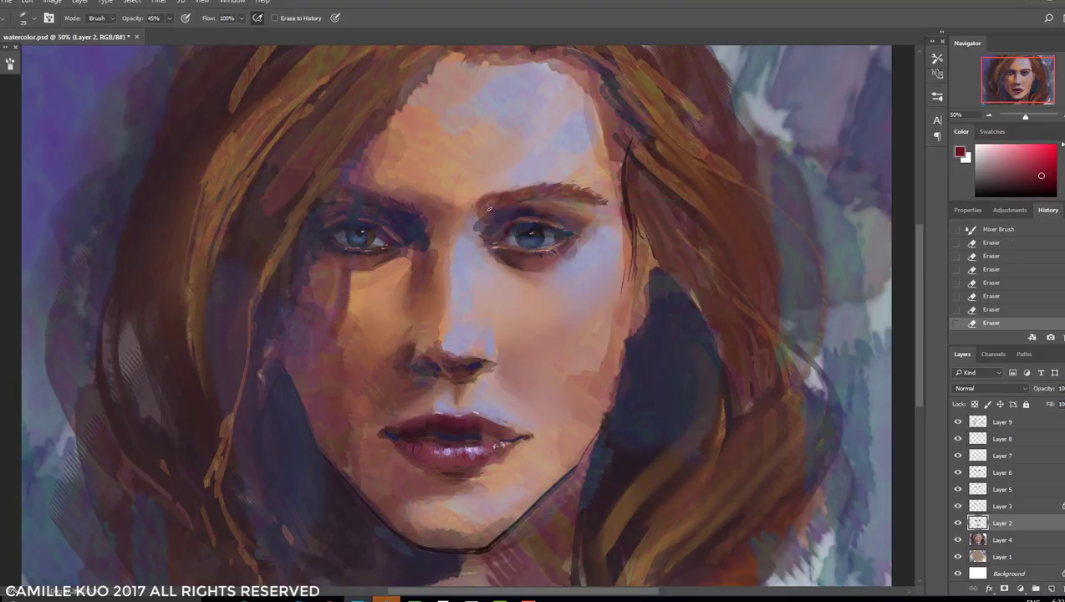
{"action": "left_click", "coordinate": [991, 297]}
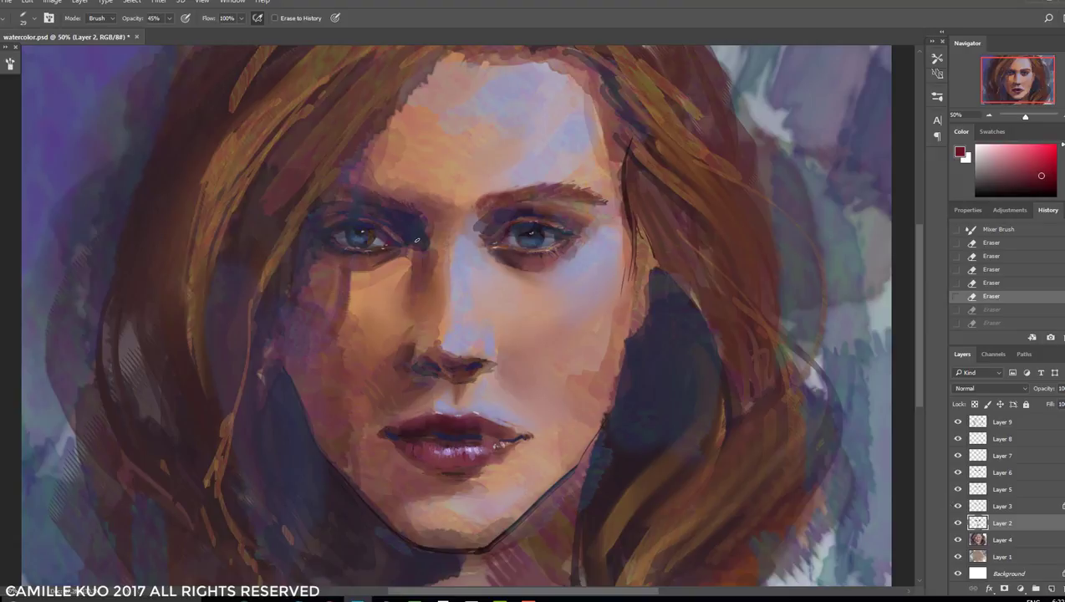
Load a saved brush preset and paint small pinkish-red strokes near the eyebrow
{"action": "key", "text": "b"}
{"action": "left_click", "coordinate": [418, 216]}
{"action": "right_click", "coordinate": [533, 214]}
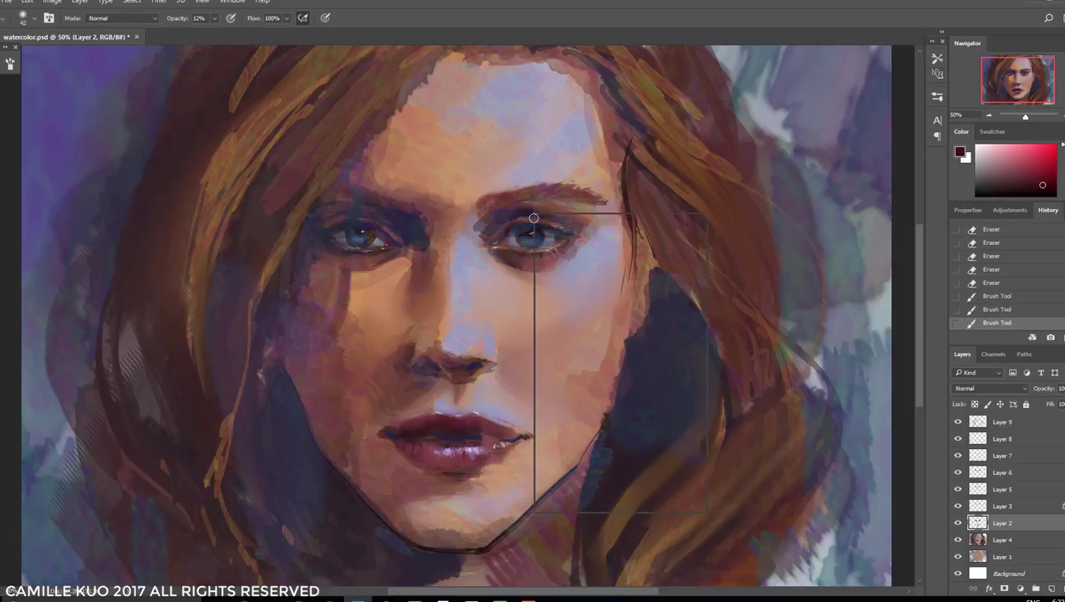
{"action": "left_click", "coordinate": [937, 73]}
{"action": "left_click", "coordinate": [844, 179]}
{"action": "right_click", "coordinate": [554, 214]}
{"action": "right_click", "coordinate": [577, 211]}
{"action": "left_click", "coordinate": [519, 189]}
{"action": "left_click", "coordinate": [498, 198], "text": "alt"}
{"action": "mouse_move", "coordinate": [498, 198]}
{"action": "left_mouse_down"}
{"action": "mouse_move", "coordinate": [520, 199]}
{"action": "mouse_move", "coordinate": [485, 207]}
{"action": "left_mouse_up"}
{"action": "left_click_drag", "start_coordinate": [540, 210], "coordinate": [621, 213]}
{"action": "right_click", "coordinate": [546, 206]}
{"action": "left_click", "coordinate": [498, 263]}
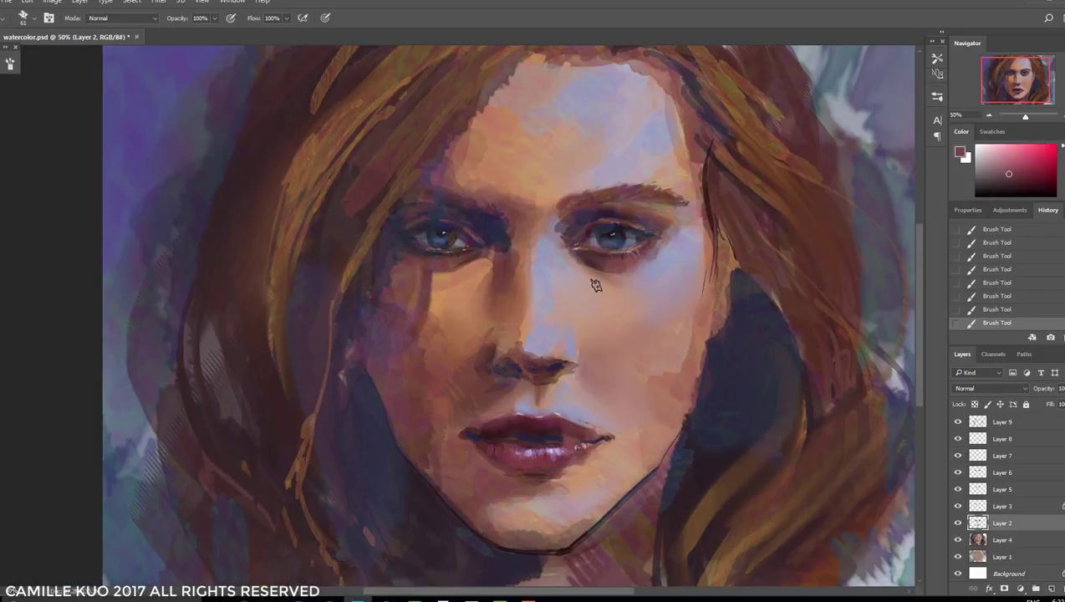
On Layer 4, smudge the paint between the eye and the nose bridge
{"action": "key", "text": "alt+bracketleft"}
{"action": "left_click", "coordinate": [500, 249], "text": "alt"}
{"action": "key", "text": "r"}
{"action": "right_click", "coordinate": [506, 264]}
{"action": "left_click", "coordinate": [505, 265]}
{"action": "right_click", "coordinate": [506, 267]}
{"action": "left_click", "coordinate": [502, 267]}
{"action": "mouse_move", "coordinate": [502, 267]}
{"action": "left_mouse_down"}
{"action": "mouse_move", "coordinate": [500, 251]}
{"action": "mouse_move", "coordinate": [503, 276]}
{"action": "mouse_move", "coordinate": [480, 219]}
{"action": "left_mouse_up"}
Go back to the brush on Layer 9 and add a new Layer 10 above it
{"action": "key", "text": "alt+shift+bracketright"}
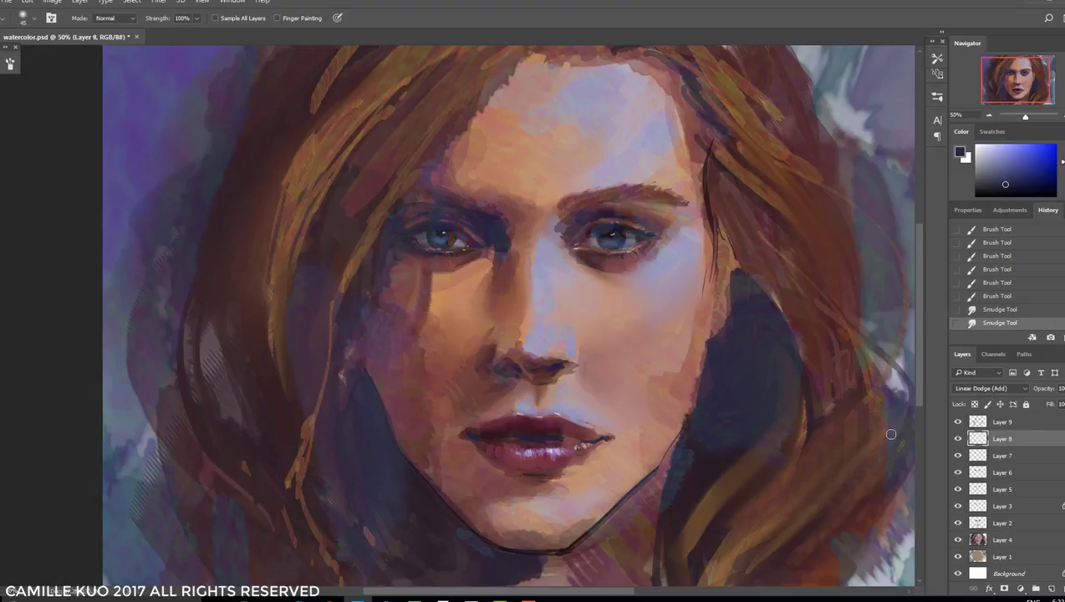
{"action": "key", "text": "b"}
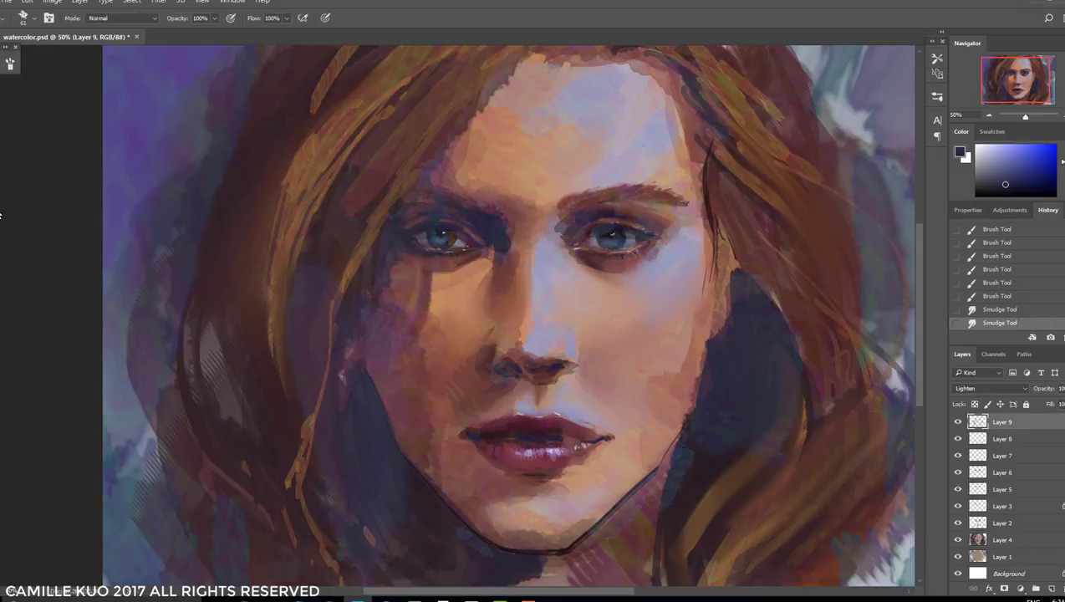
{"action": "right_click", "coordinate": [565, 293]}
{"action": "left_click", "coordinate": [617, 295]}
{"action": "right_click", "coordinate": [615, 294]}
{"action": "left_click", "coordinate": [615, 294]}
{"action": "key", "text": "ctrl+z"}
{"action": "key", "text": "ctrl+shift+alt+n"}
Paint small dark red strokes on the face and near the nose
{"action": "left_click", "coordinate": [581, 258], "text": "alt"}
{"action": "right_click", "coordinate": [588, 294]}
{"action": "left_click", "coordinate": [589, 294]}
{"action": "left_click", "coordinate": [589, 294]}
{"action": "right_click", "coordinate": [588, 295]}
{"action": "left_click", "coordinate": [1062, 147]}
{"action": "left_click", "coordinate": [1055, 178]}
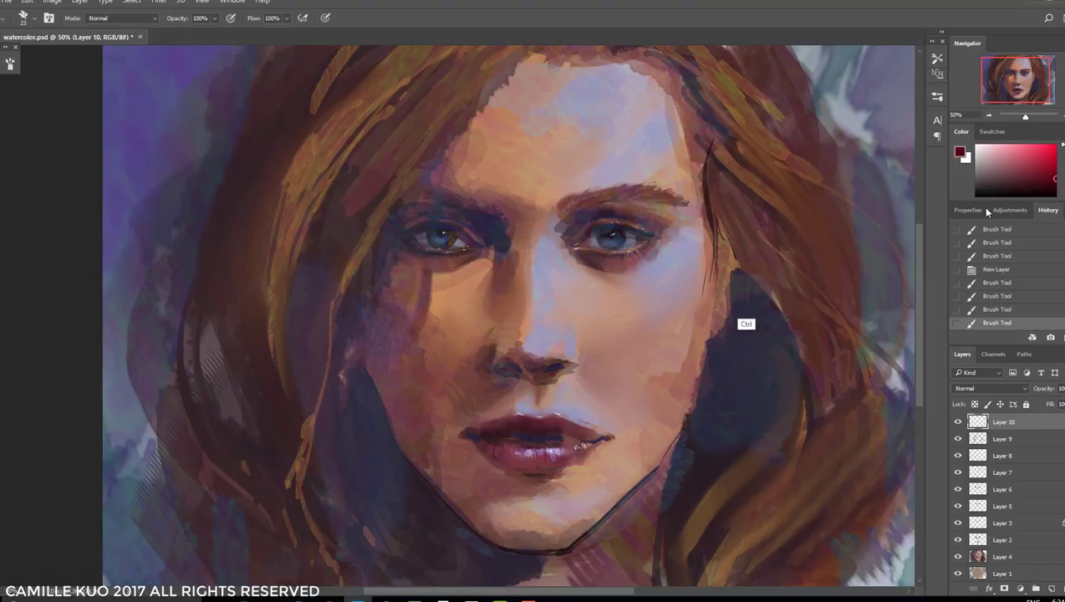
{"action": "left_click", "coordinate": [543, 380]}
{"action": "right_click", "coordinate": [584, 297]}
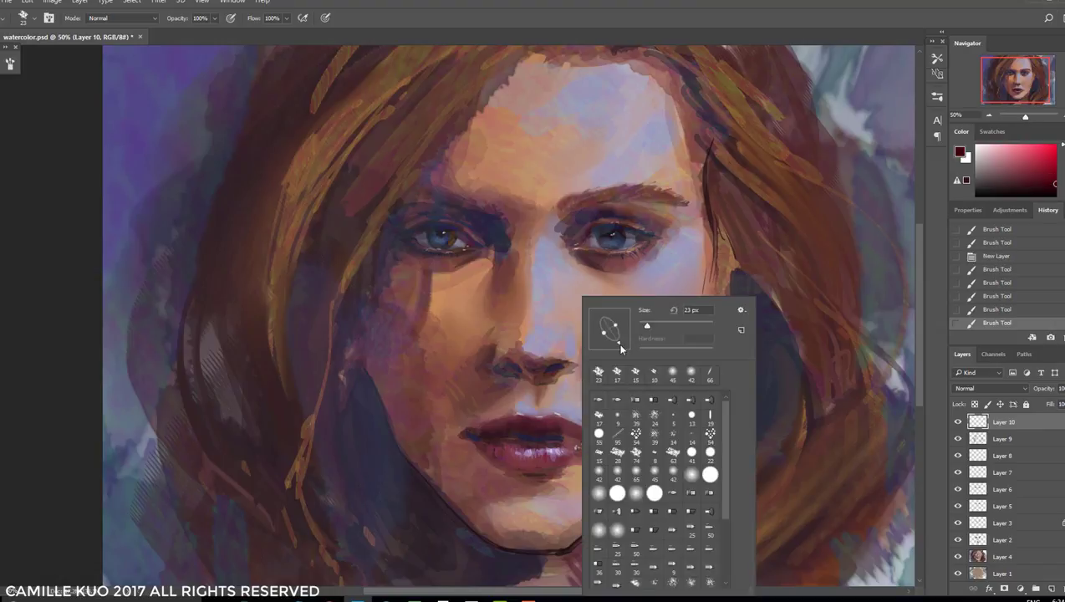
{"action": "left_click", "coordinate": [523, 377]}
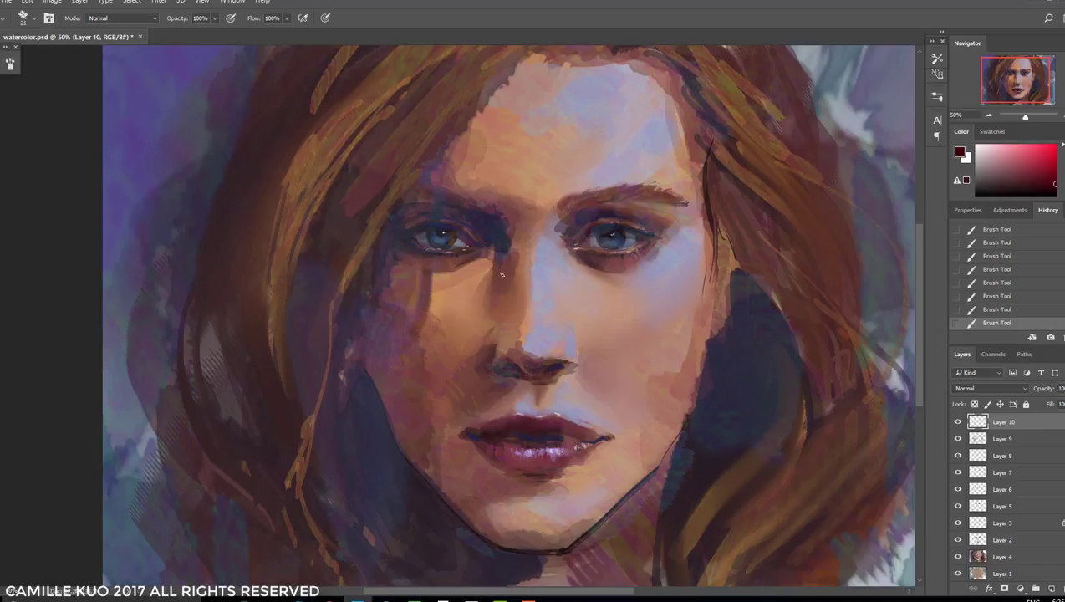
Add tiny dark marks near the right eye, then lower brush opacity to 50%
{"action": "left_click", "coordinate": [1051, 180]}
{"action": "right_click", "coordinate": [480, 237]}
{"action": "key", "text": "Escape"}
{"action": "right_click", "coordinate": [578, 238]}
{"action": "key", "text": "Escape"}
{"action": "left_click", "coordinate": [592, 242]}
{"action": "right_click", "coordinate": [454, 221]}
{"action": "key", "text": "Escape"}
{"action": "key", "text": "5"}
Undo the last two brush strokes, then redo both to compare
{"action": "right_click", "coordinate": [580, 439]}
{"action": "key", "text": "Escape"}
{"action": "key", "text": "ctrl+alt+z"}
{"action": "key", "text": "ctrl+alt+z"}
{"action": "key", "text": "ctrl+shift+z"}
{"action": "key", "text": "ctrl+shift+z"}
{"action": "left_click", "coordinate": [580, 310], "text": "ctrl"}
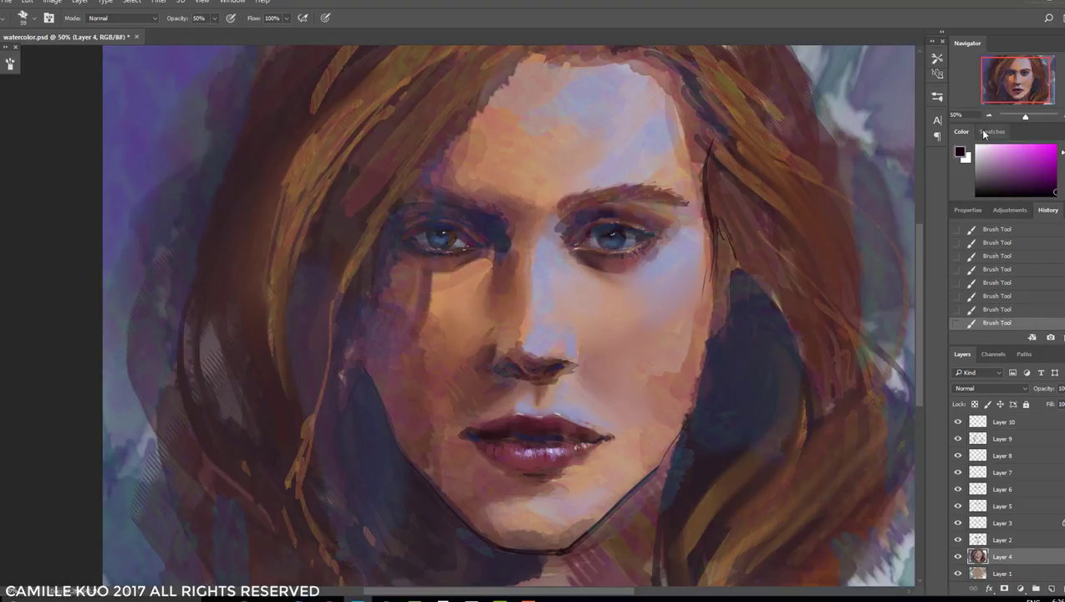
Zoom out and undo then redo the last brush stroke to compare
{"action": "key", "text": "ctrl+minus"}
{"action": "key", "text": "ctrl+alt+z"}
{"action": "right_click", "coordinate": [560, 282]}
{"action": "key", "text": "Escape"}
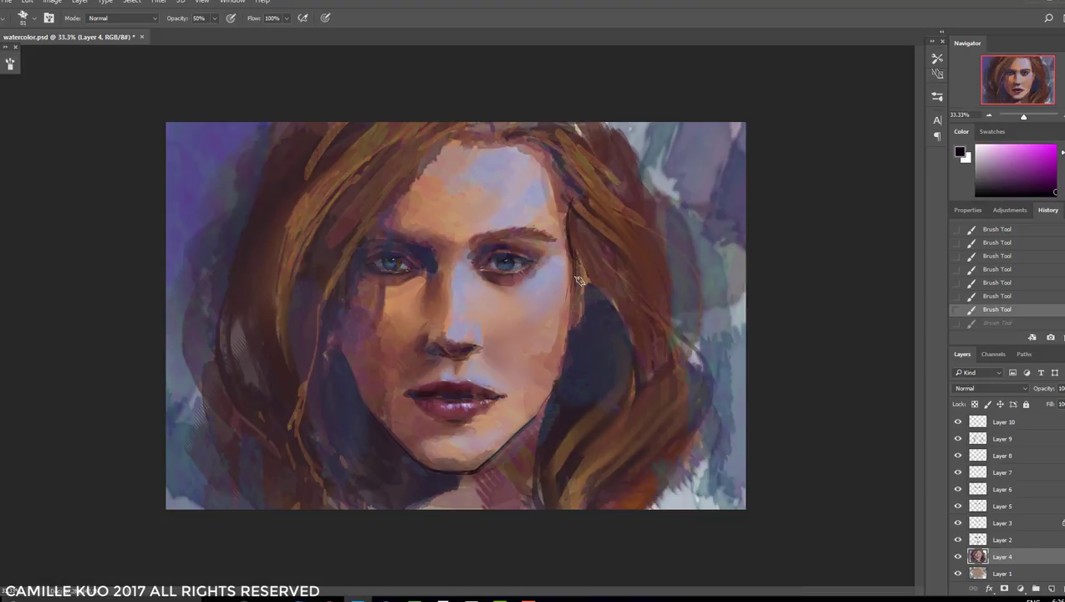
{"action": "key", "text": "ctrl+shift+z"}
Toggle Layer 2's visibility repeatedly to compare the portrait with and without its eye and lip detail
{"action": "key", "text": "ctrl+plus"}
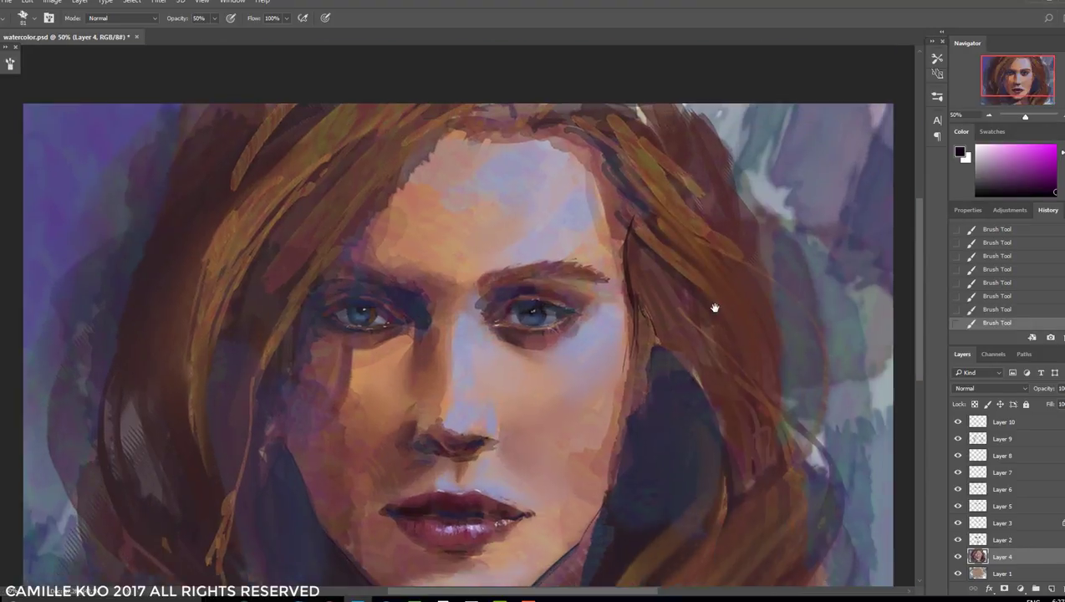
{"action": "left_click", "coordinate": [958, 540]}
{"action": "key", "text": "ctrl+minus"}
{"action": "left_click", "coordinate": [959, 540]}
{"action": "left_click", "coordinate": [958, 539]}
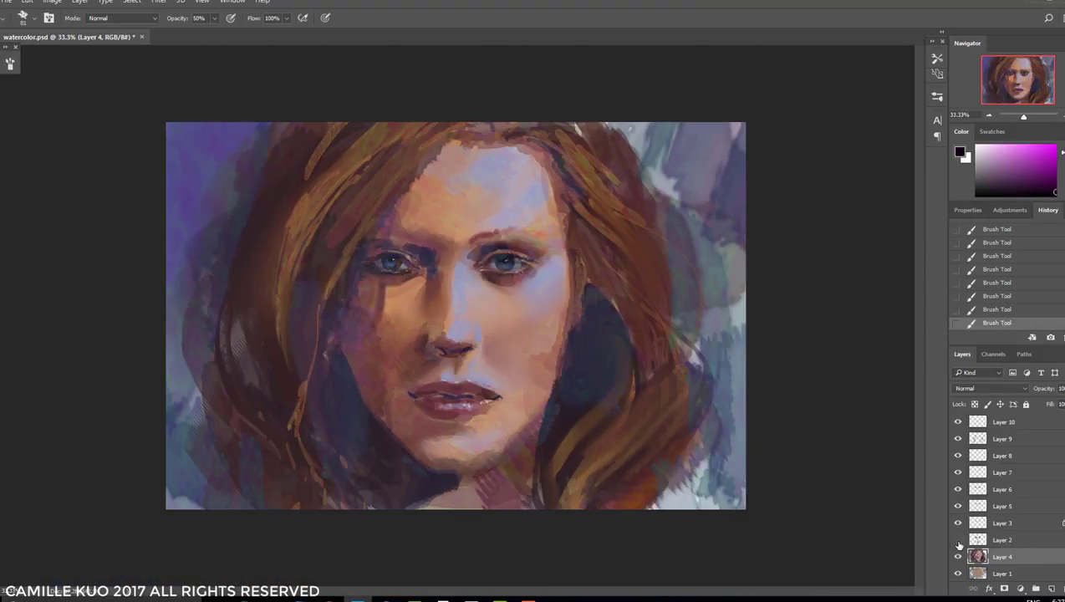
{"action": "left_click", "coordinate": [1008, 542]}
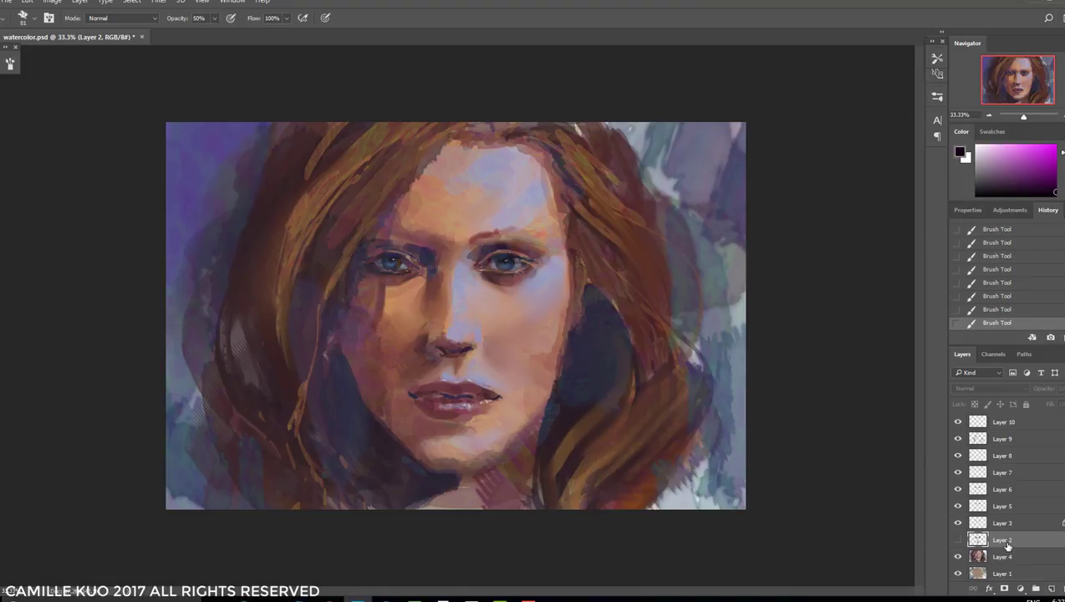
{"action": "left_click", "coordinate": [958, 540]}
{"action": "left_click", "coordinate": [958, 540]}
{"action": "left_click", "coordinate": [958, 540]}
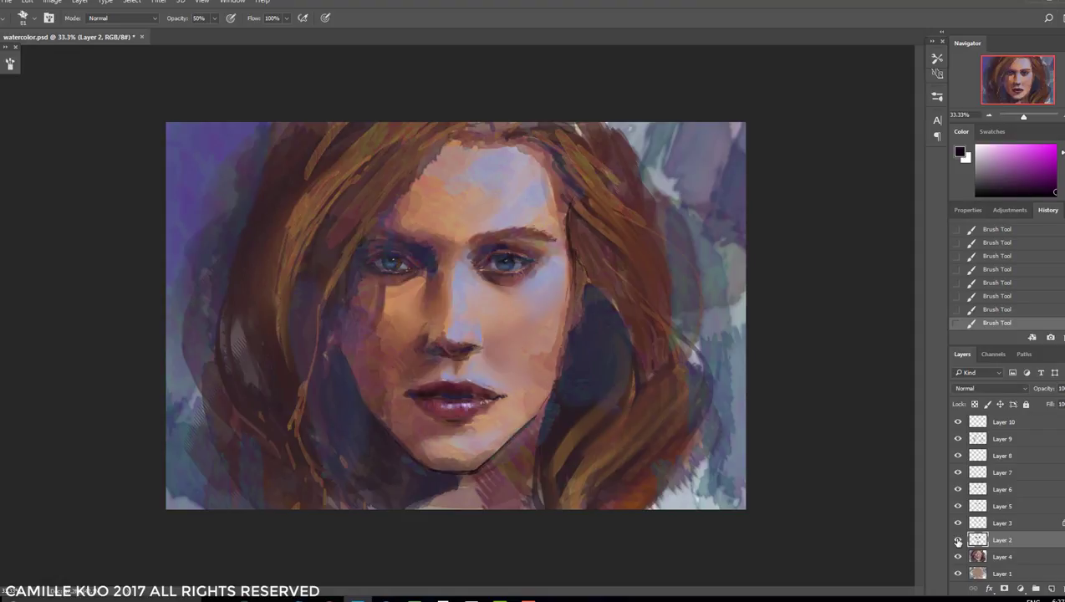
Softly erase parts of Layer 2's linework, undoing and redoing to compare results
{"action": "key", "text": "e"}
{"action": "right_click", "coordinate": [584, 255]}
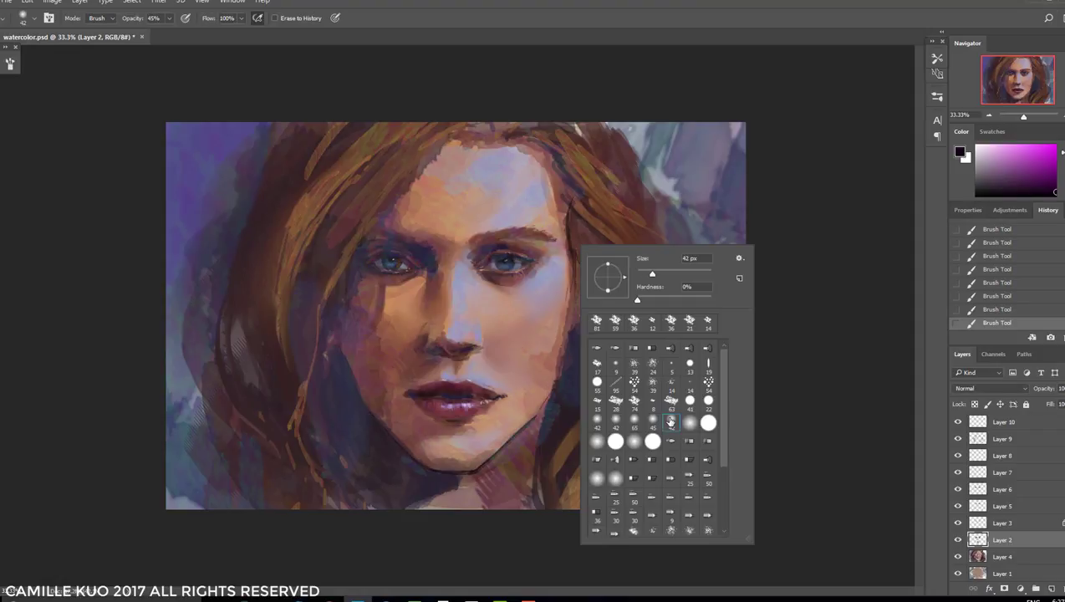
{"action": "key", "text": "Escape"}
{"action": "left_click_drag", "start_coordinate": [552, 258], "coordinate": [570, 242]}
{"action": "left_click_drag", "start_coordinate": [566, 246], "coordinate": [581, 234]}
{"action": "key", "text": "ctrl+alt+z"}
{"action": "key", "text": "ctrl+alt+z"}
{"action": "key", "text": "ctrl+shift+z"}
{"action": "key", "text": "ctrl+shift+z"}
{"action": "key", "text": "ctrl+shift+z"}
{"action": "key", "text": "ctrl+shift+z"}
{"action": "key", "text": "ctrl+shift+z"}
{"action": "key", "text": "ctrl+shift+z"}
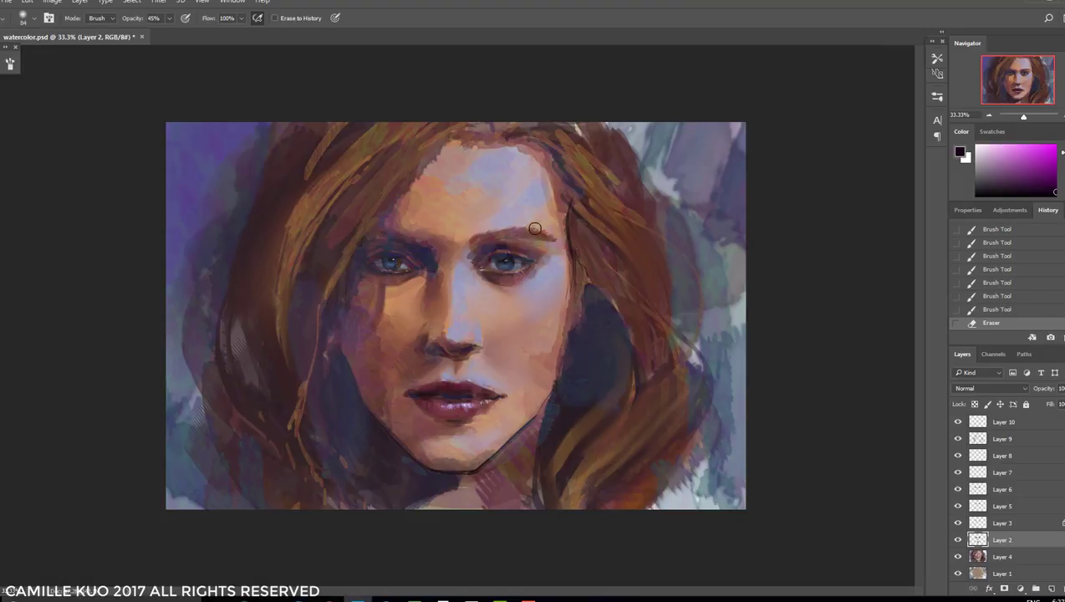
{"action": "key", "text": "ctrl+shift+z"}
{"action": "key", "text": "ctrl+shift+z"}
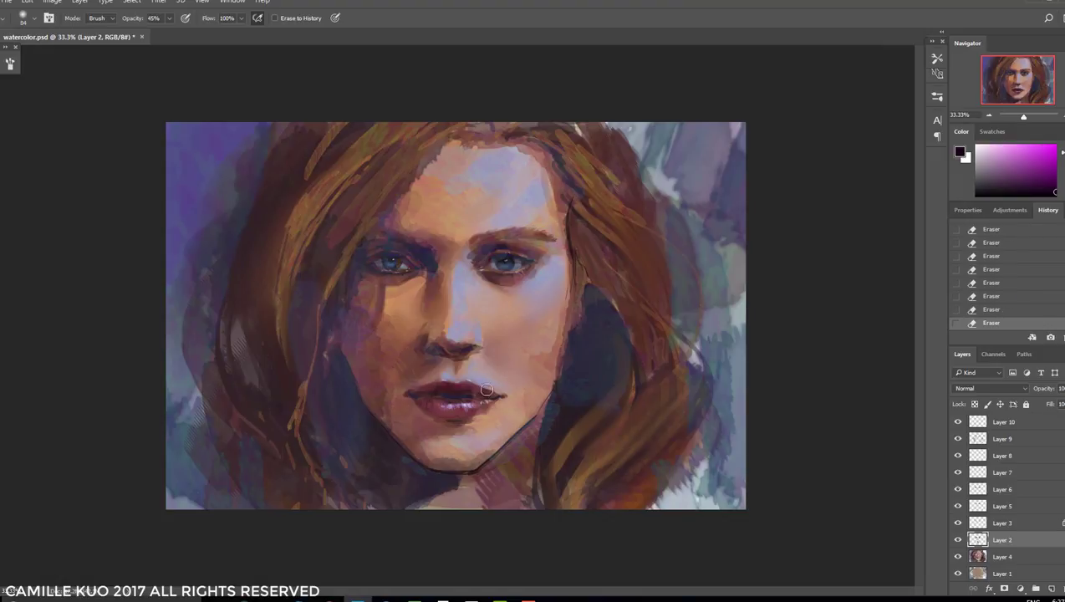
{"action": "key", "text": "ctrl+z"}
{"action": "key", "text": "ctrl+z"}
{"action": "key", "text": "ctrl+z"}
{"action": "key", "text": "ctrl+z"}
{"action": "key", "text": "ctrl+z"}
{"action": "key", "text": "ctrl+z"}
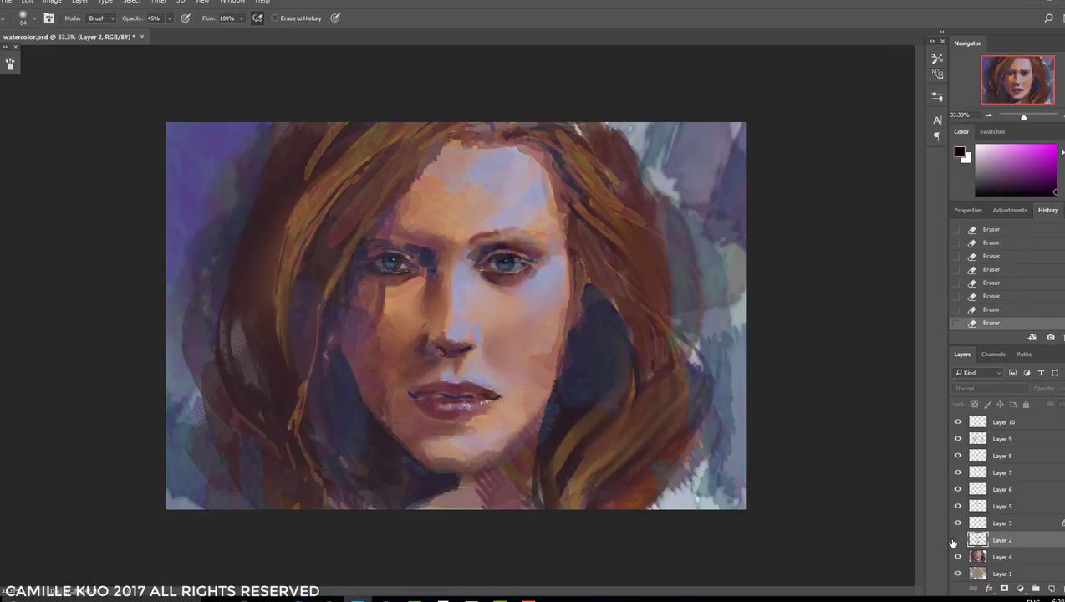
{"action": "key", "text": "ctrl+z"}
{"action": "key", "text": "ctrl+z"}
{"action": "key", "text": "ctrl+z"}
{"action": "key", "text": "ctrl+z"}
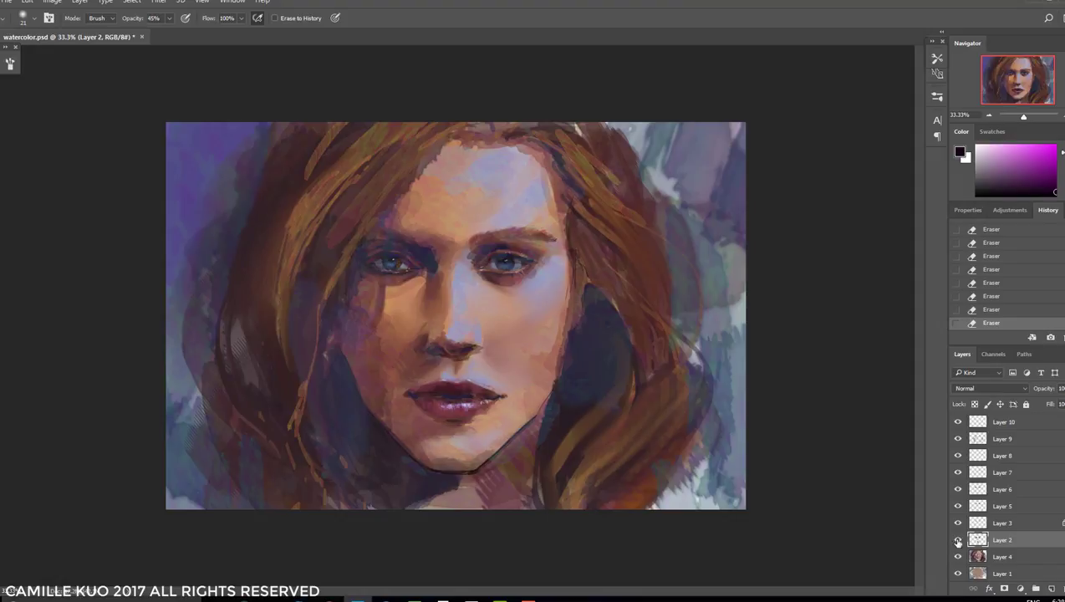
{"action": "key", "text": "ctrl+z"}
{"action": "key", "text": "ctrl+z"}
{"action": "key", "text": "bracketleft"}
{"action": "key", "text": "ctrl+plus"}
Briefly hide Layer 4 to check the layers above, then show it again
{"action": "key", "text": "alt+bracketleft"}
{"action": "key", "text": "ctrl+comma"}
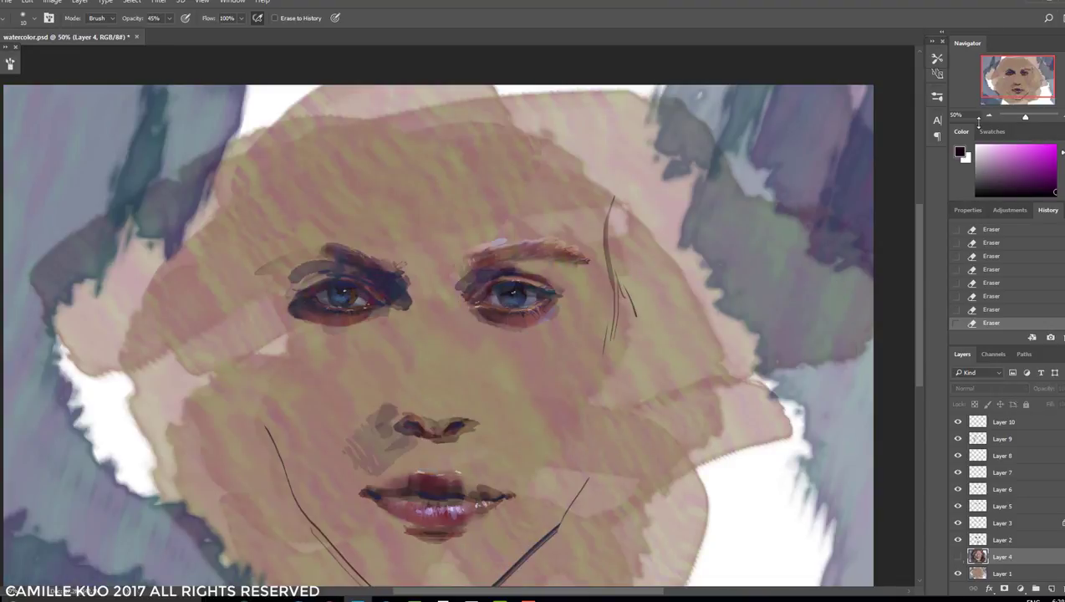
{"action": "key", "text": "ctrl+minus"}
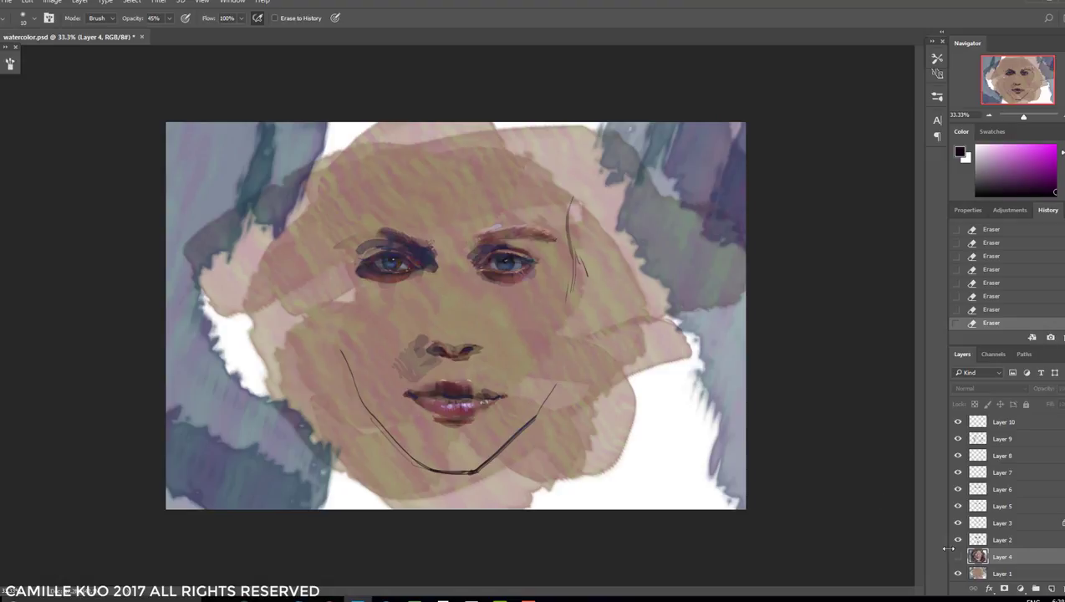
{"action": "key", "text": "ctrl+comma"}
{"action": "key", "text": "ctrl+comma"}
{"action": "key", "text": "ctrl+comma"}
{"action": "key", "text": "ctrl+plus"}
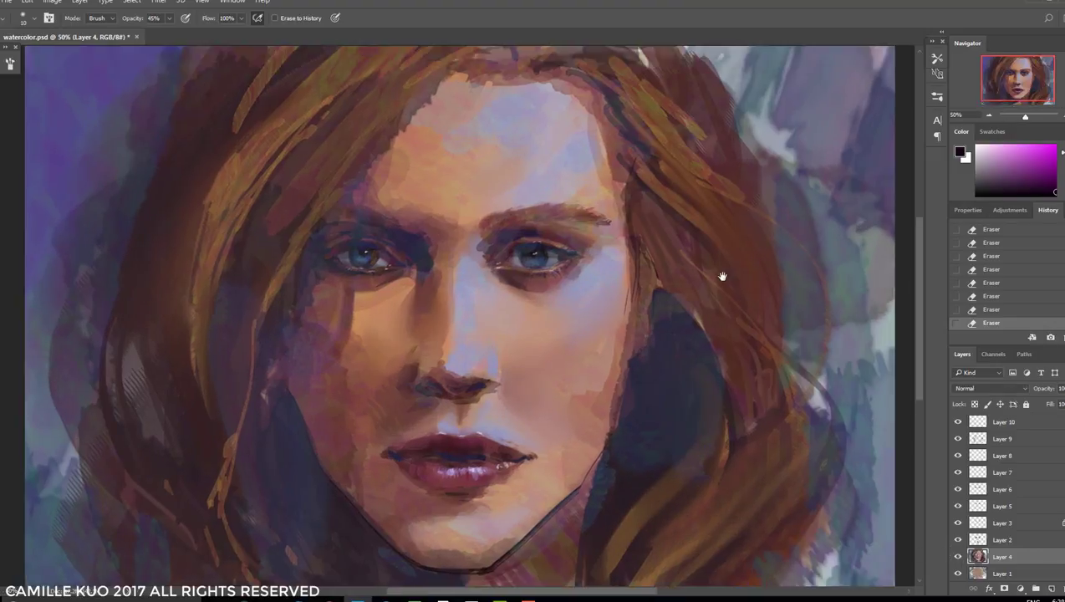
Make the Smudge brush smaller
{"action": "key", "text": "r"}
{"action": "right_click", "coordinate": [679, 299]}
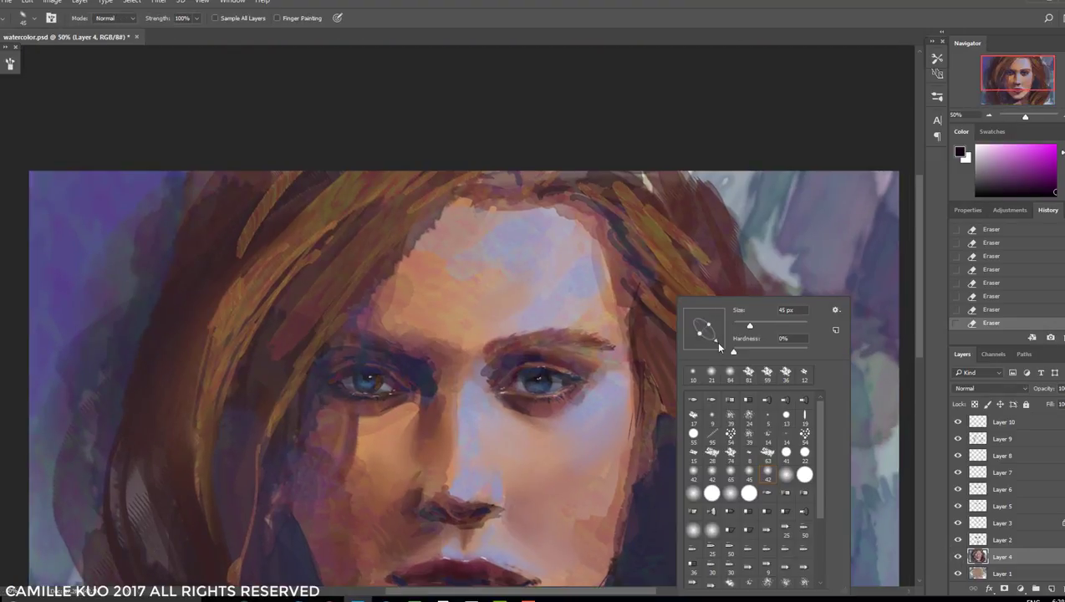
{"action": "key", "text": "Escape"}
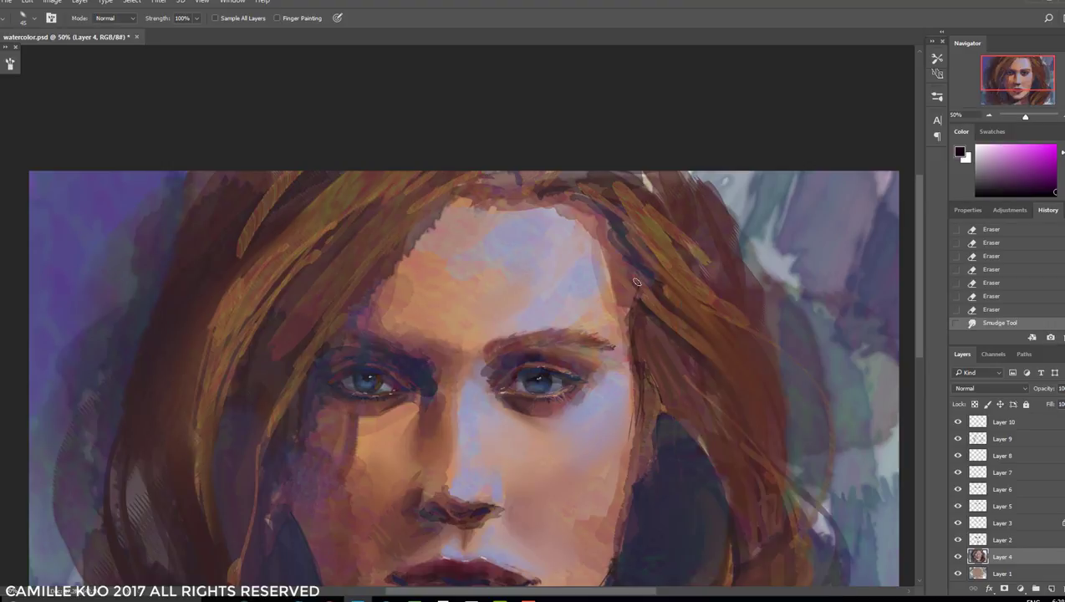
{"action": "right_click", "coordinate": [707, 266]}
{"action": "key", "text": "bracketleft"}
{"action": "key", "text": "Escape"}
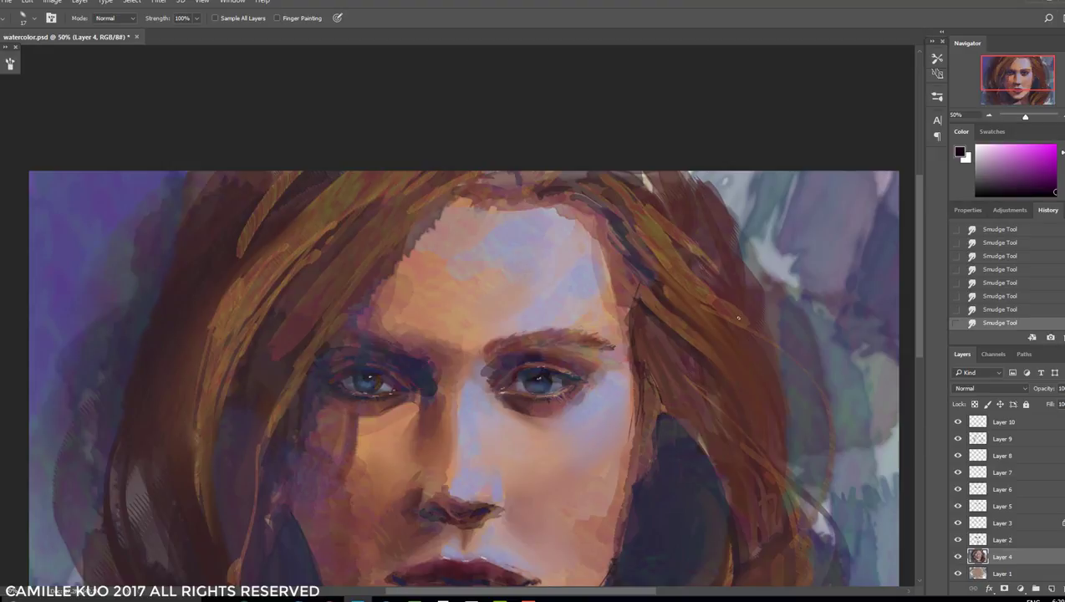
Set the brush to 83% opacity and paint a blue-grey stroke on the portrait
{"action": "key", "text": "b"}
{"action": "left_click", "coordinate": [988, 116]}
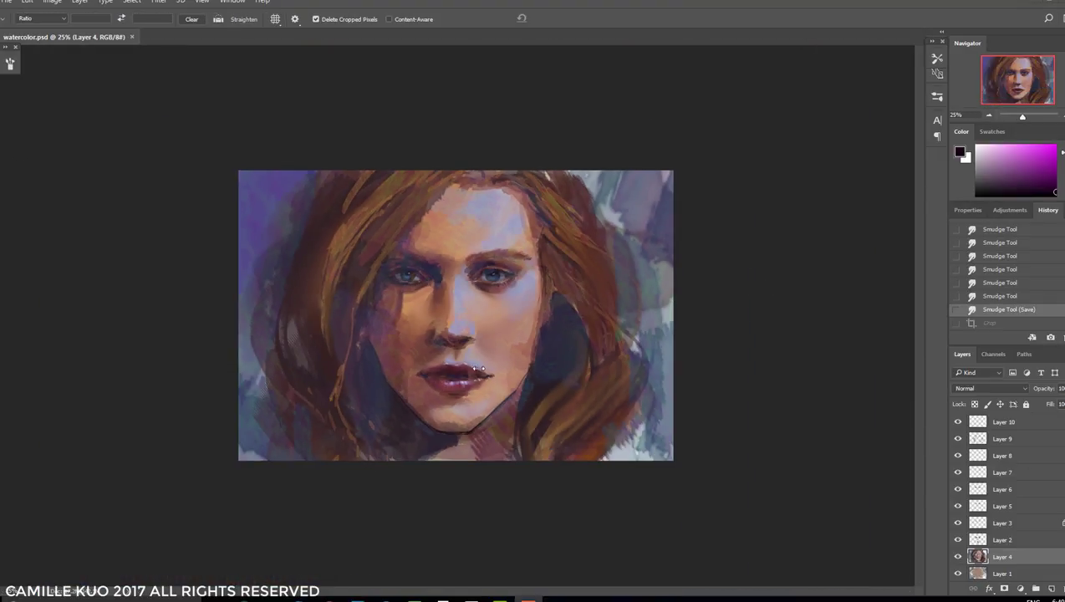
{"action": "key", "text": "b"}
{"action": "right_click", "coordinate": [534, 378]}
{"action": "key", "text": "Escape"}
{"action": "left_click", "coordinate": [450, 459], "text": "alt"}
{"action": "key", "text": "8"}
{"action": "key", "text": "3"}
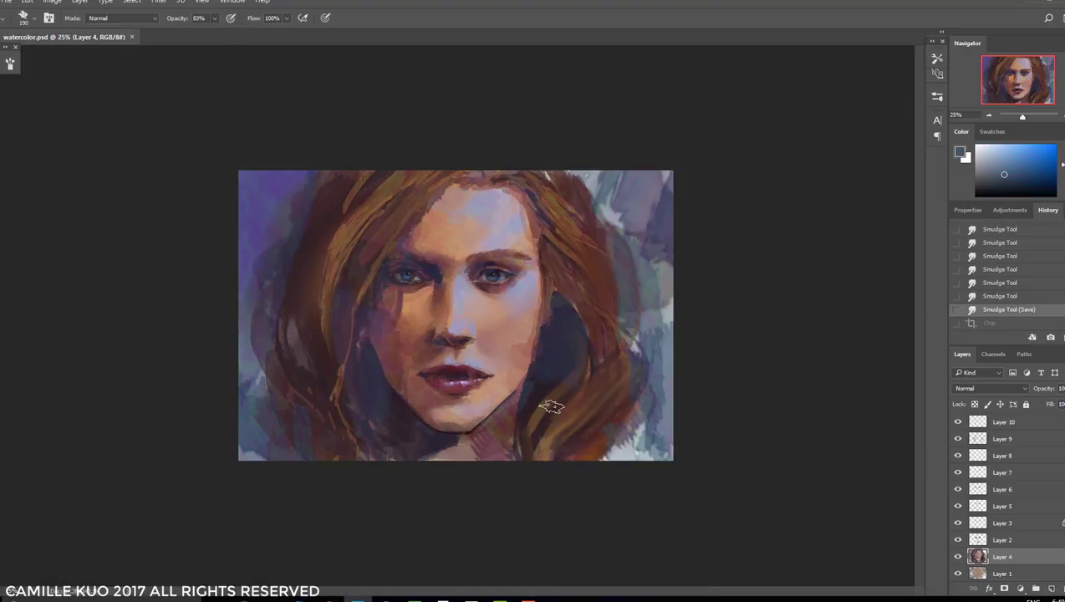
{"action": "left_click", "coordinate": [433, 452]}
With a dark red-brown at 45% opacity, glaze translucent strokes over the jaw
{"action": "right_click", "coordinate": [493, 431]}
{"action": "key", "text": "Escape"}
{"action": "left_click", "coordinate": [469, 423], "text": "alt"}
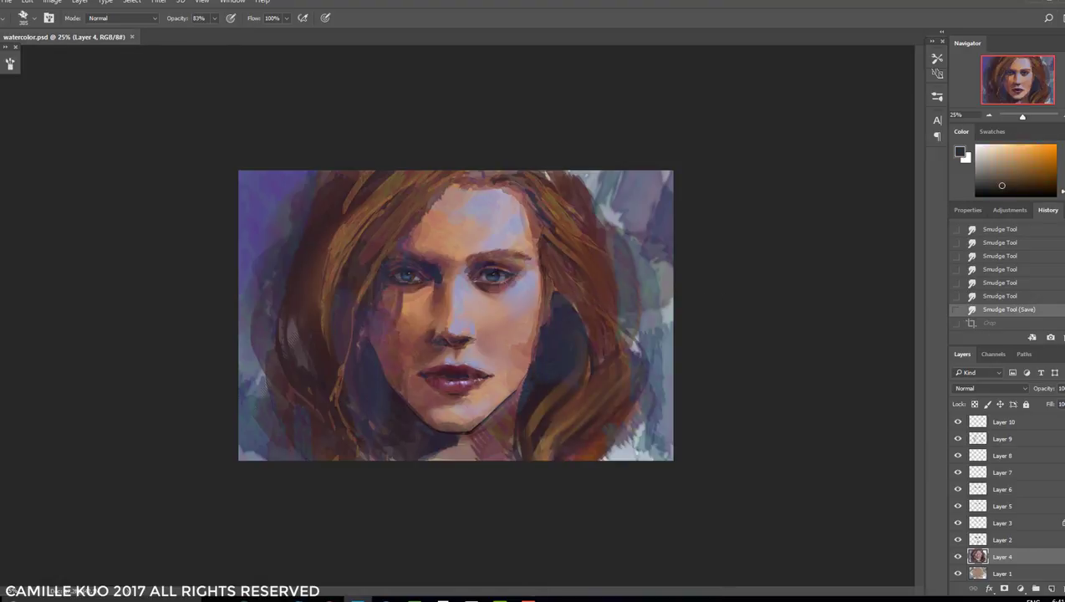
{"action": "left_click", "coordinate": [510, 443], "text": "alt"}
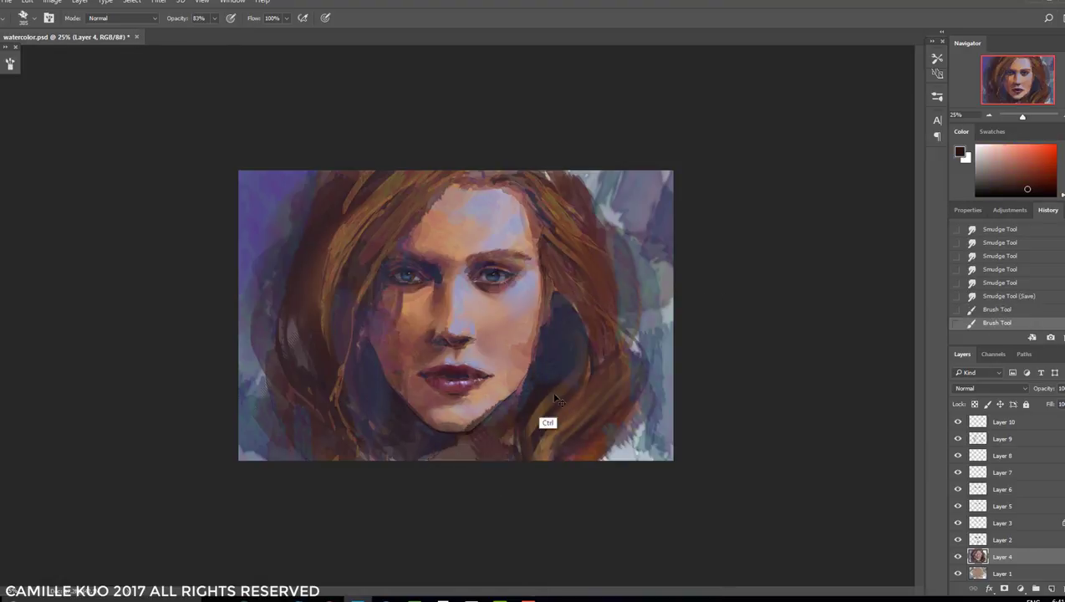
{"action": "left_click_drag", "start_coordinate": [510, 418], "coordinate": [477, 426]}
{"action": "key", "text": "ctrl+z"}
{"action": "right_click", "coordinate": [487, 357]}
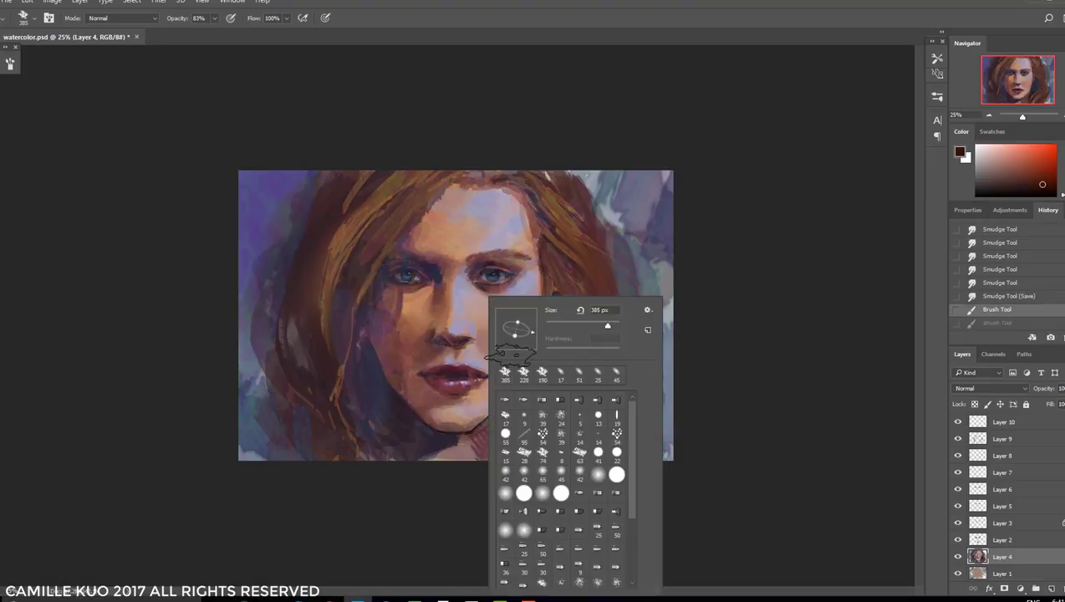
{"action": "right_click", "coordinate": [565, 357]}
{"action": "key", "text": "Escape"}
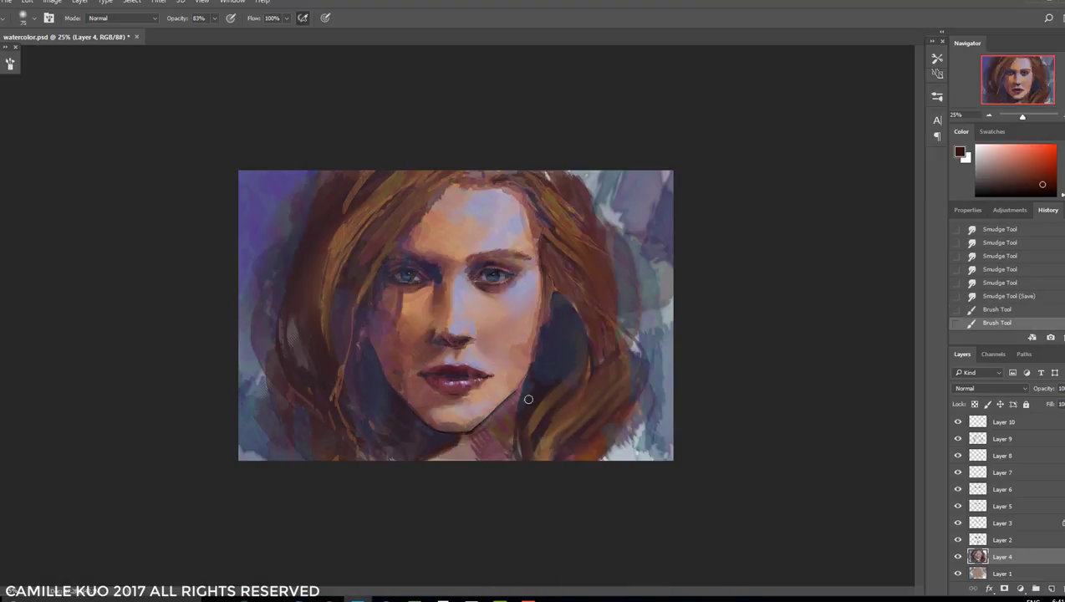
{"action": "key", "text": "4"}
{"action": "key", "text": "5"}
{"action": "left_click_drag", "start_coordinate": [532, 386], "coordinate": [435, 451]}
Enlarge the brush to about 495 px and wash brighter red over the lower-right hair and bottom edge
{"action": "right_click", "coordinate": [597, 296]}
{"action": "key", "text": "Escape"}
{"action": "left_click_drag", "start_coordinate": [569, 435], "coordinate": [669, 477]}
{"action": "left_click", "coordinate": [594, 456], "text": "alt"}
{"action": "left_click_drag", "start_coordinate": [661, 423], "coordinate": [611, 455]}
{"action": "key", "text": "bracketright"}
{"action": "key", "text": "bracketright"}
{"action": "key", "text": "bracketright"}
{"action": "key", "text": "bracketright"}
{"action": "key", "text": "bracketright"}
{"action": "key", "text": "bracketright"}
{"action": "key", "text": "bracketright"}
{"action": "key", "text": "bracketright"}
{"action": "key", "text": "bracketright"}
{"action": "key", "text": "bracketright"}
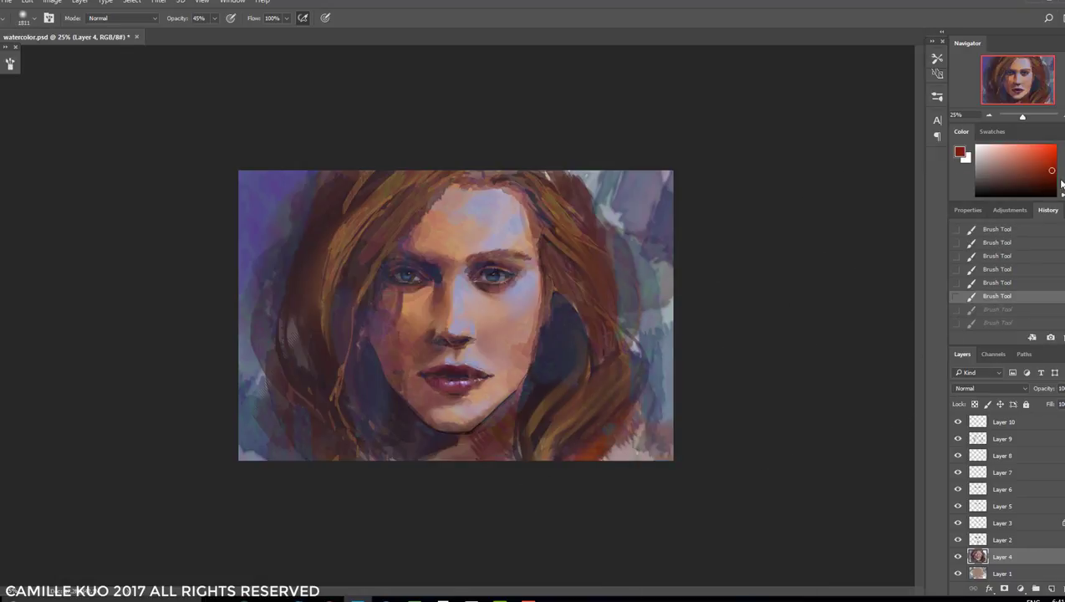
{"action": "key", "text": "ctrl+z"}
{"action": "key", "text": "bracketleft"}
{"action": "key", "text": "bracketleft"}
{"action": "key", "text": "bracketleft"}
{"action": "key", "text": "bracketleft"}
{"action": "key", "text": "bracketleft"}
{"action": "key", "text": "bracketleft"}
{"action": "key", "text": "bracketleft"}
{"action": "key", "text": "bracketleft"}
{"action": "key", "text": "bracketleft"}
{"action": "key", "text": "bracketleft"}
{"action": "left_click_drag", "start_coordinate": [619, 438], "coordinate": [708, 477]}
{"action": "key", "text": "ctrl+plus"}
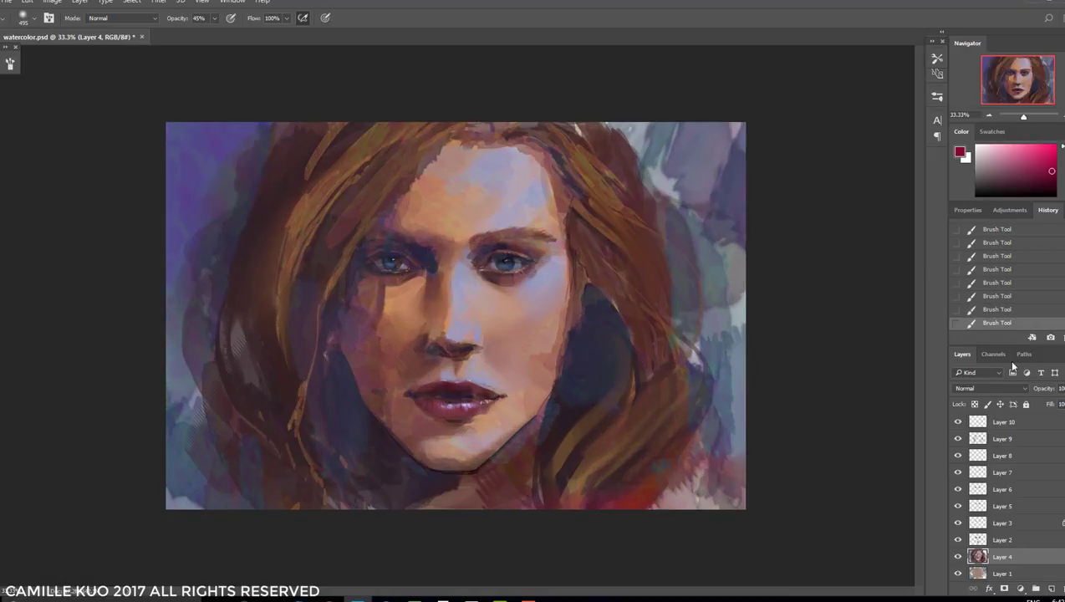
{"action": "left_click", "coordinate": [1003, 421]}
{"action": "right_click", "coordinate": [590, 301]}
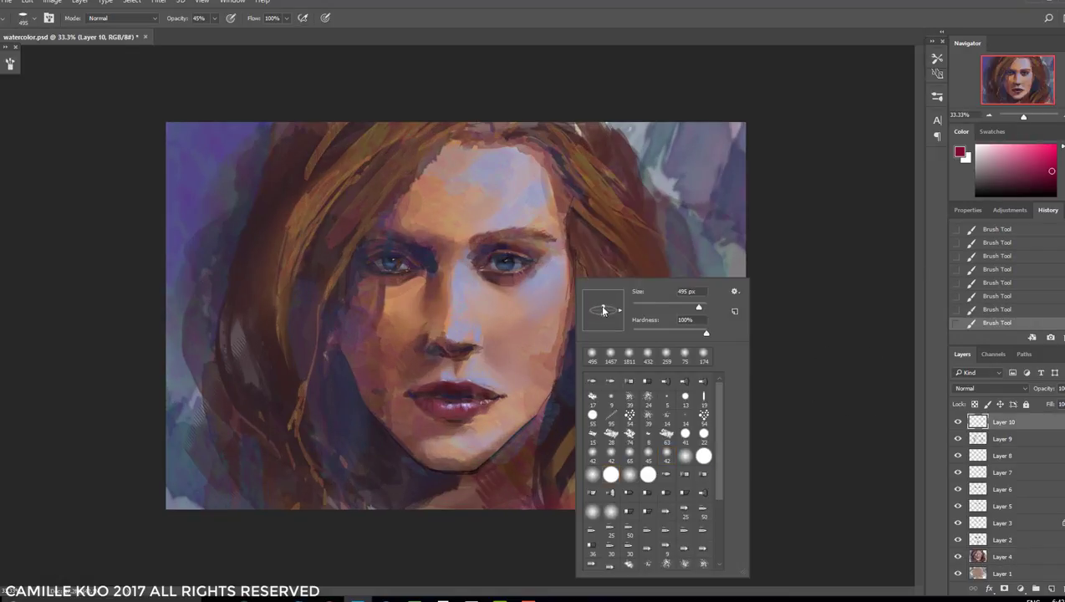
On Layer 10, sample dark purple, dark red and peach skin tones from around the face
{"action": "left_click", "coordinate": [487, 262], "text": "alt"}
{"action": "key", "text": "ctrl+plus"}
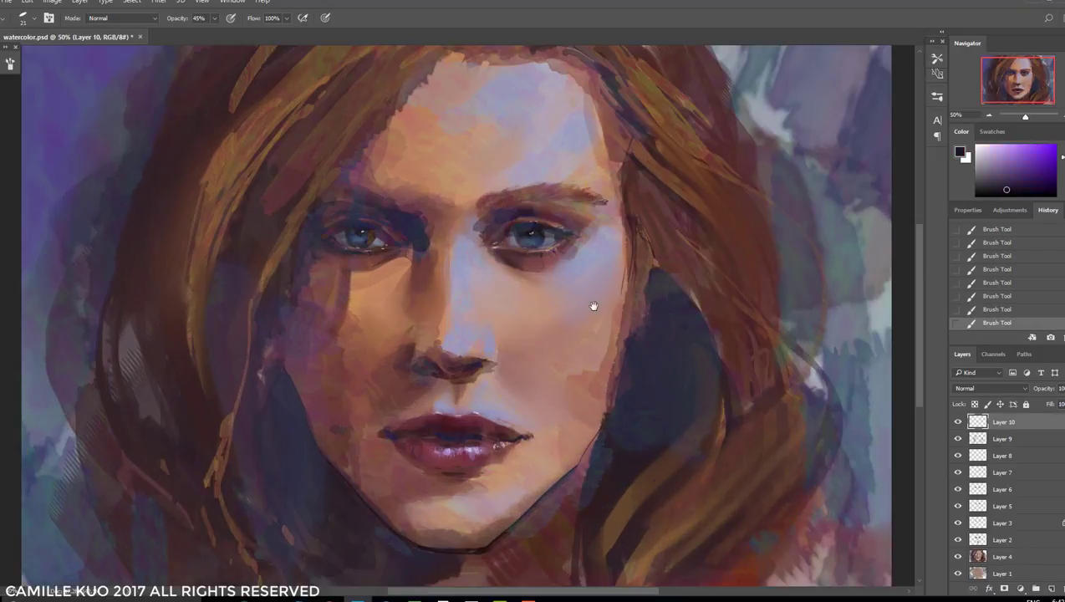
{"action": "left_click", "coordinate": [585, 291], "text": "alt"}
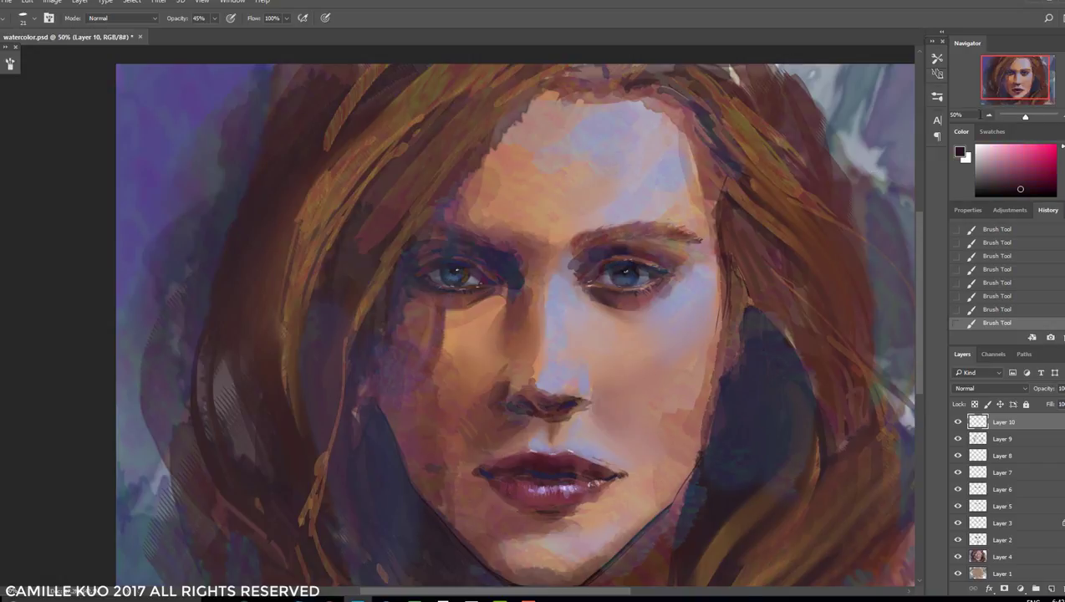
{"action": "left_click", "coordinate": [668, 241], "text": "alt"}
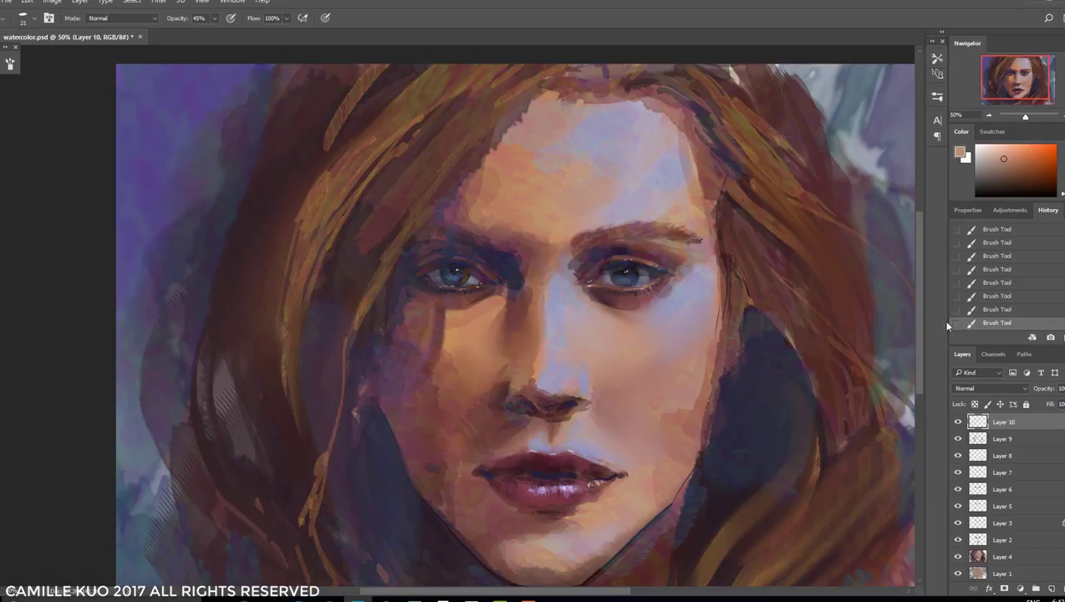
{"action": "right_click", "coordinate": [693, 254]}
{"action": "key", "text": "Escape"}
{"action": "right_click", "coordinate": [690, 251]}
{"action": "key", "text": "Escape"}
{"action": "right_click", "coordinate": [728, 284]}
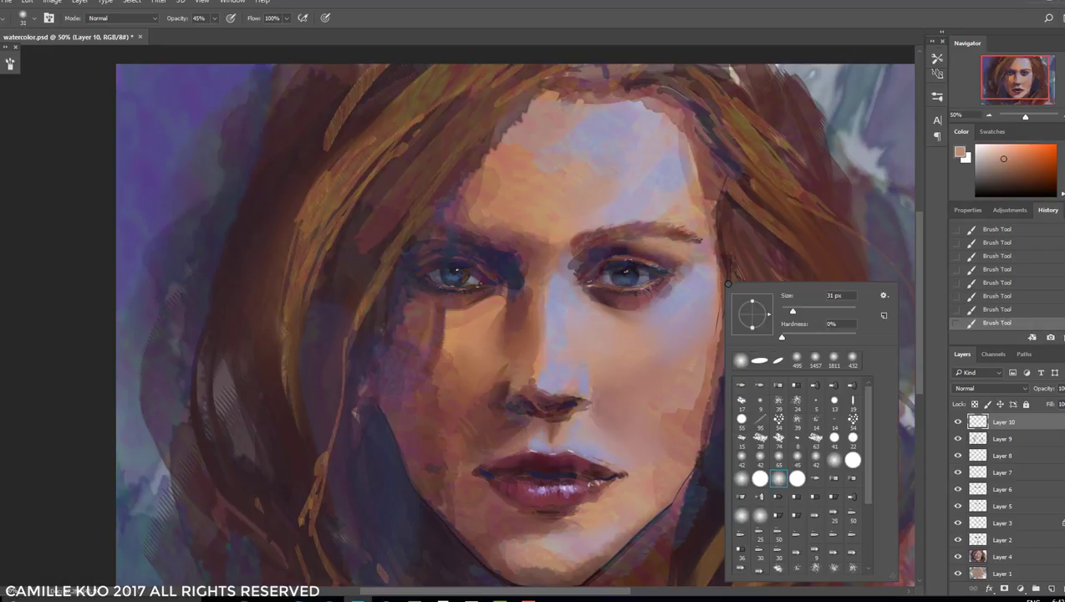
{"action": "key", "text": "Escape"}
{"action": "left_click", "coordinate": [670, 263], "text": "alt"}
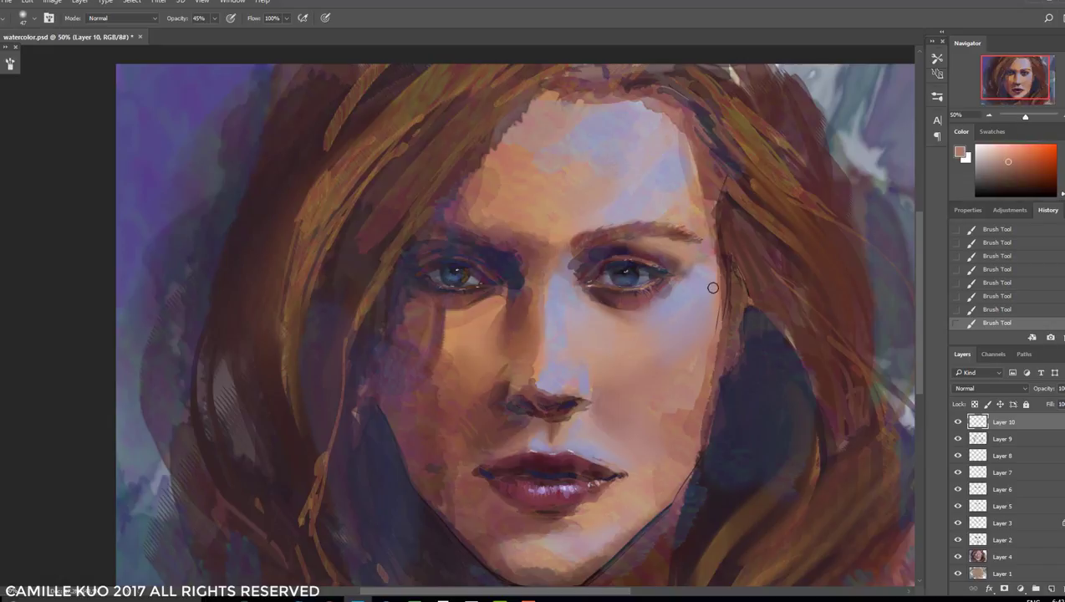
Pan across the face and enlarge the brush to 39 px
{"action": "mouse_move", "coordinate": [585, 276]}
{"action": "left_mouse_down"}
{"action": "mouse_move", "coordinate": [536, 251]}
{"action": "mouse_move", "coordinate": [615, 205]}
{"action": "left_mouse_up"}
{"action": "right_click", "coordinate": [615, 205]}
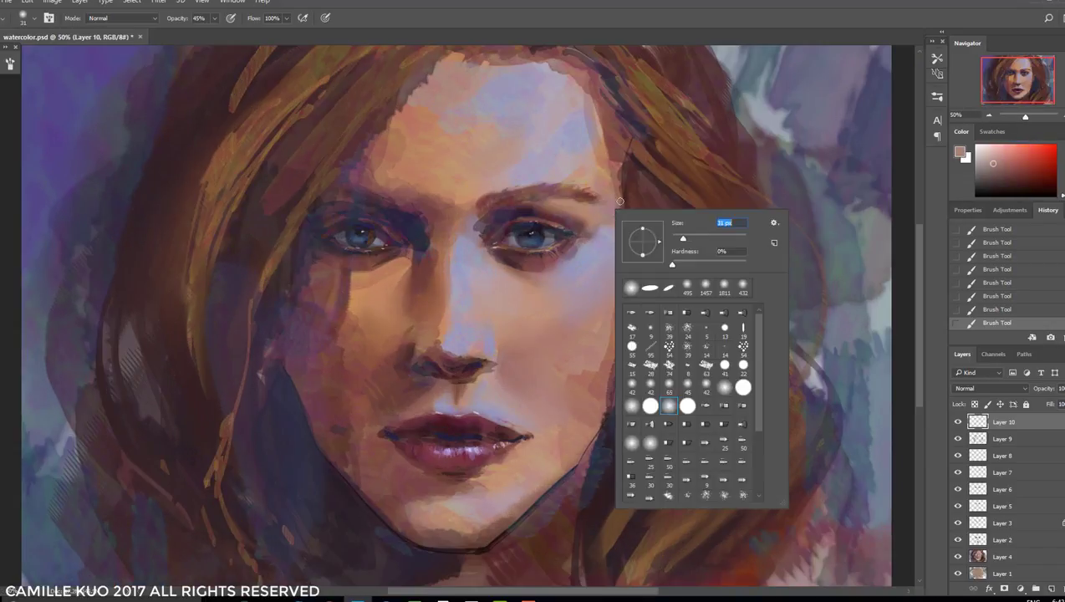
{"action": "key", "text": "Escape"}
{"action": "left_click_drag", "start_coordinate": [623, 259], "coordinate": [706, 289]}
{"action": "right_click", "coordinate": [653, 232]}
{"action": "left_click_drag", "start_coordinate": [685, 255], "coordinate": [711, 254]}
{"action": "key", "text": "Return"}
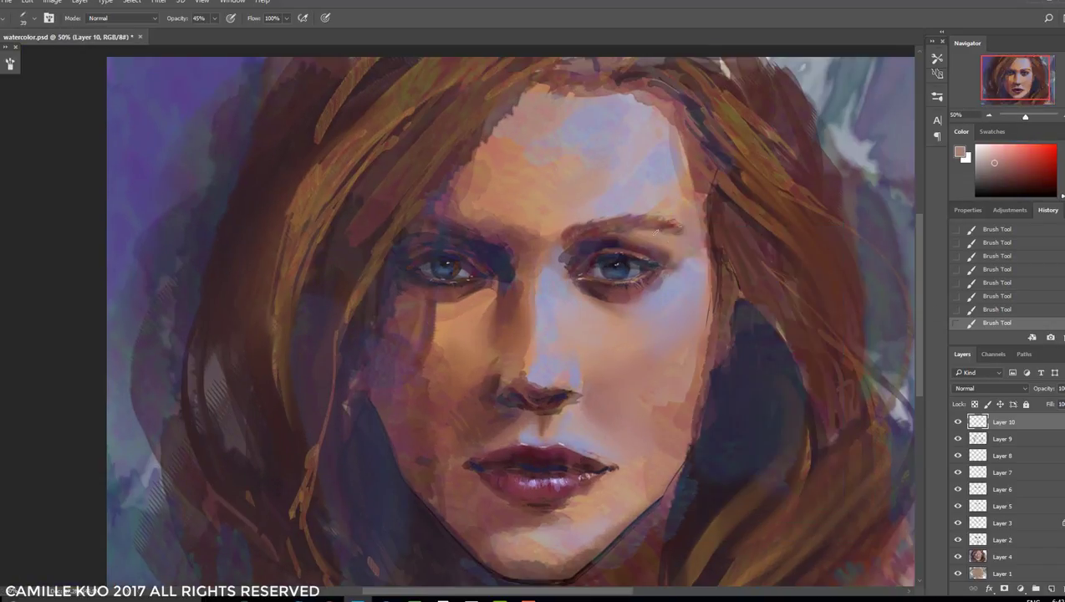
Step back and forward through history to compare the latest skin strokes
{"action": "key", "text": "ctrl+alt+z"}
{"action": "key", "text": "ctrl+alt+z"}
{"action": "key", "text": "ctrl+alt+z"}
{"action": "key", "text": "ctrl+alt+z"}
{"action": "key", "text": "ctrl+alt+z"}
{"action": "key", "text": "ctrl+alt+z"}
{"action": "key", "text": "ctrl+shift+z"}
{"action": "key", "text": "ctrl+shift+z"}
{"action": "key", "text": "ctrl+shift+z"}
{"action": "key", "text": "ctrl+shift+z"}
{"action": "key", "text": "ctrl+shift+z"}
{"action": "key", "text": "ctrl+shift+z"}
{"action": "key", "text": "ctrl+alt+z"}
{"action": "right_click", "coordinate": [709, 261]}
{"action": "key", "text": "Escape"}
{"action": "key", "text": "ctrl+shift+z"}
{"action": "key", "text": "ctrl+alt+z"}
{"action": "key", "text": "ctrl+alt+z"}
{"action": "key", "text": "ctrl+shift+z"}
{"action": "key", "text": "ctrl+shift+z"}
Shrink the brush to 23 px, sample a dark tone, then undo the last strokes
{"action": "right_click", "coordinate": [689, 234]}
{"action": "left_click_drag", "start_coordinate": [736, 256], "coordinate": [721, 256]}
{"action": "key", "text": "Return"}
{"action": "key", "text": "ctrl+minus"}
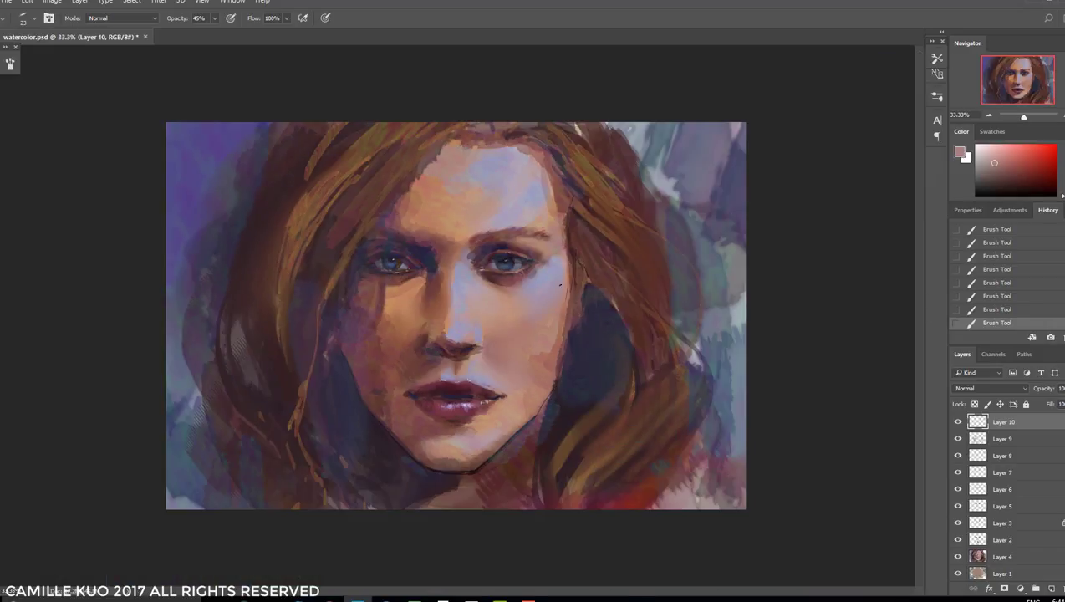
{"action": "key", "text": "ctrl+plus"}
{"action": "right_click", "coordinate": [422, 215]}
{"action": "key", "text": "Escape"}
{"action": "left_click", "coordinate": [374, 235], "text": "alt"}
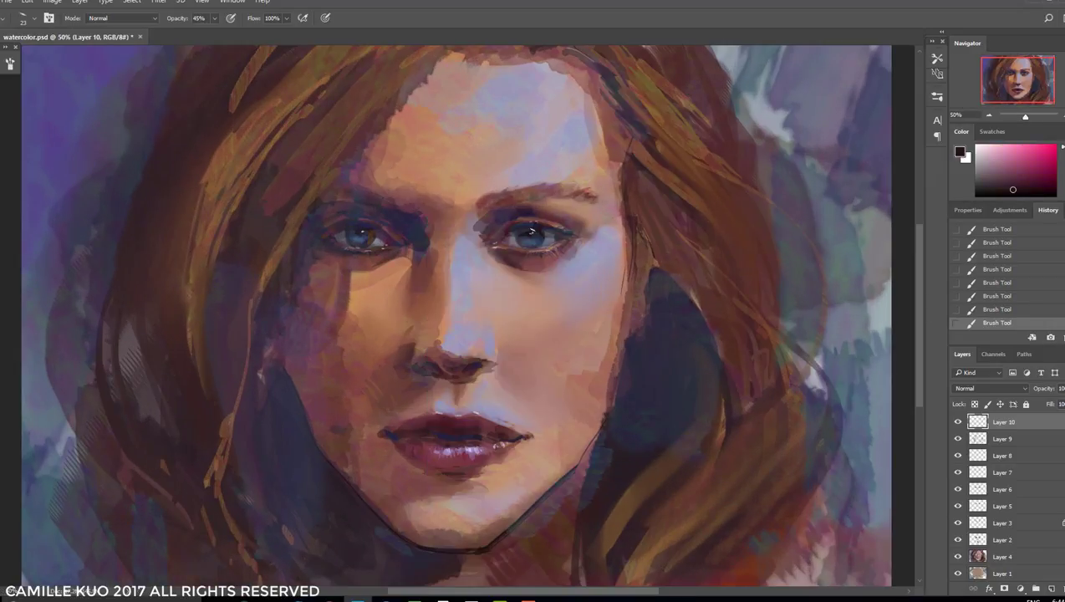
{"action": "key", "text": "ctrl+alt+z"}
{"action": "key", "text": "ctrl+alt+z"}
Erase the shadow on the right cheek
{"action": "key", "text": "ctrl+minus"}
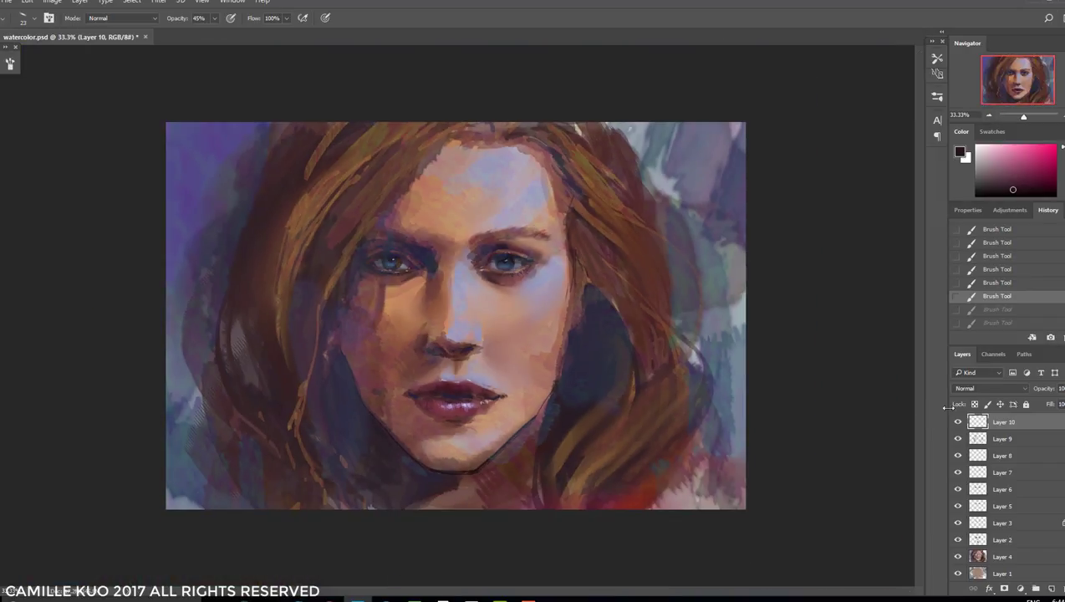
{"action": "key", "text": "ctrl+plus"}
{"action": "key", "text": "e"}
{"action": "mouse_move", "coordinate": [554, 334]}
{"action": "left_mouse_down"}
{"action": "mouse_move", "coordinate": [559, 368]}
{"action": "mouse_move", "coordinate": [548, 387]}
{"action": "left_mouse_up"}
{"action": "key", "text": "ctrl+minus"}
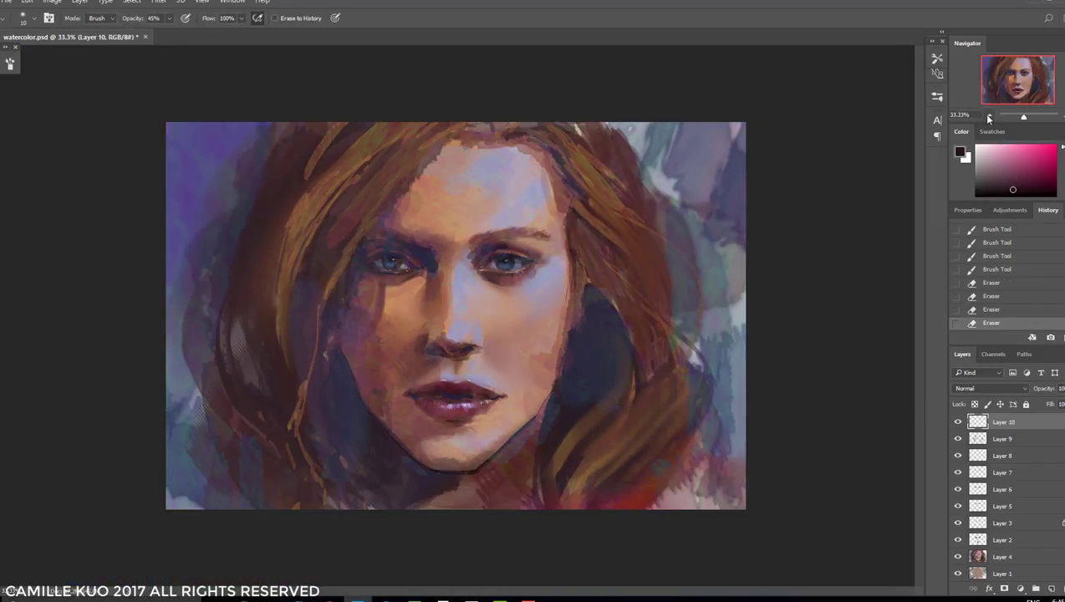
Select Layer 2 and add a Levels adjustment layer
{"action": "left_click", "coordinate": [1004, 539]}
{"action": "right_click", "coordinate": [559, 294]}
{"action": "key", "text": "Escape"}
{"action": "left_click", "coordinate": [487, 464]}
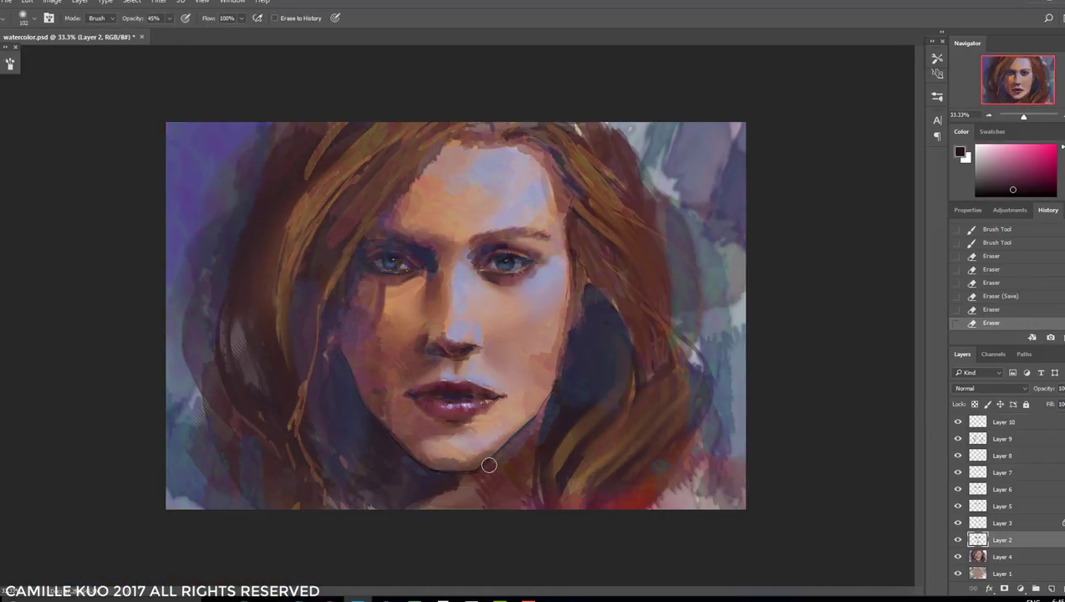
{"action": "left_click", "coordinate": [1020, 589]}
{"action": "left_click", "coordinate": [961, 390]}
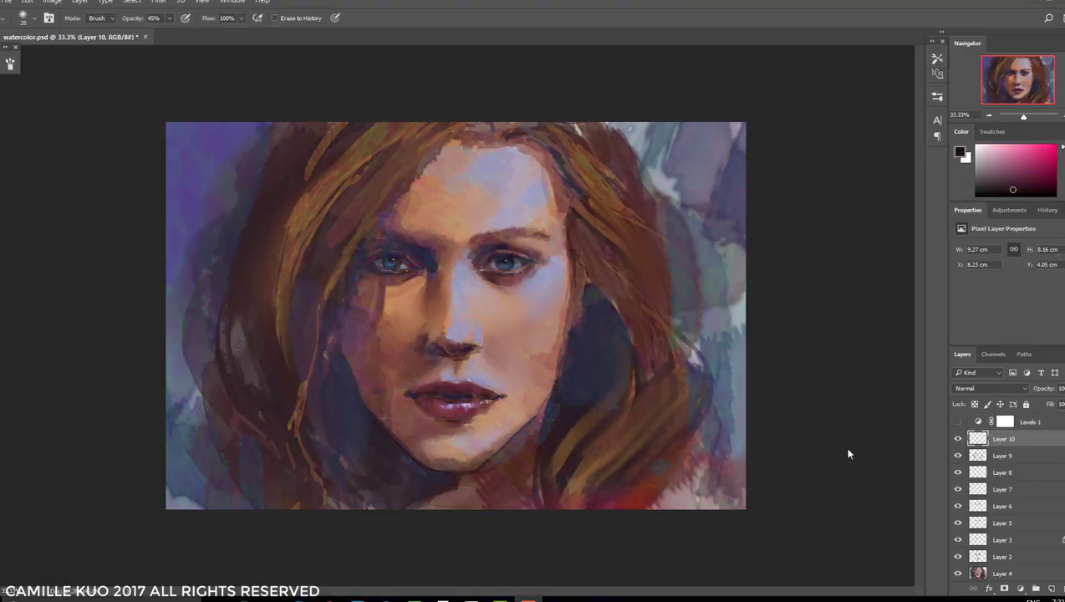
Add a new Color Dodge layer and pick a soft round brush enlarged to 2165 px
{"action": "left_click", "coordinate": [1050, 589]}
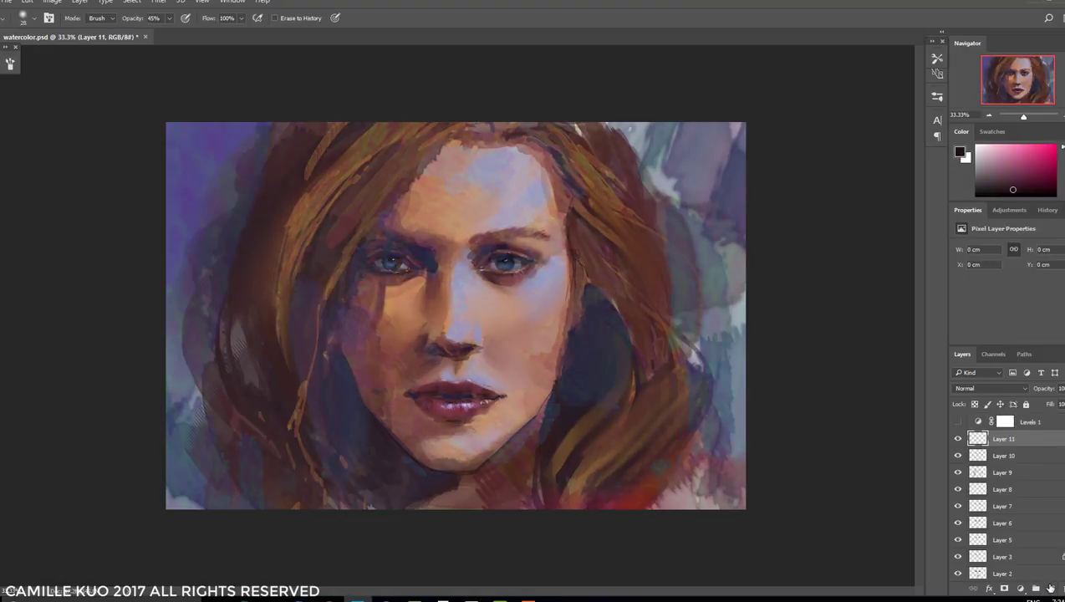
{"action": "left_click", "coordinate": [1017, 390]}
{"action": "left_click", "coordinate": [987, 471]}
{"action": "key", "text": "b"}
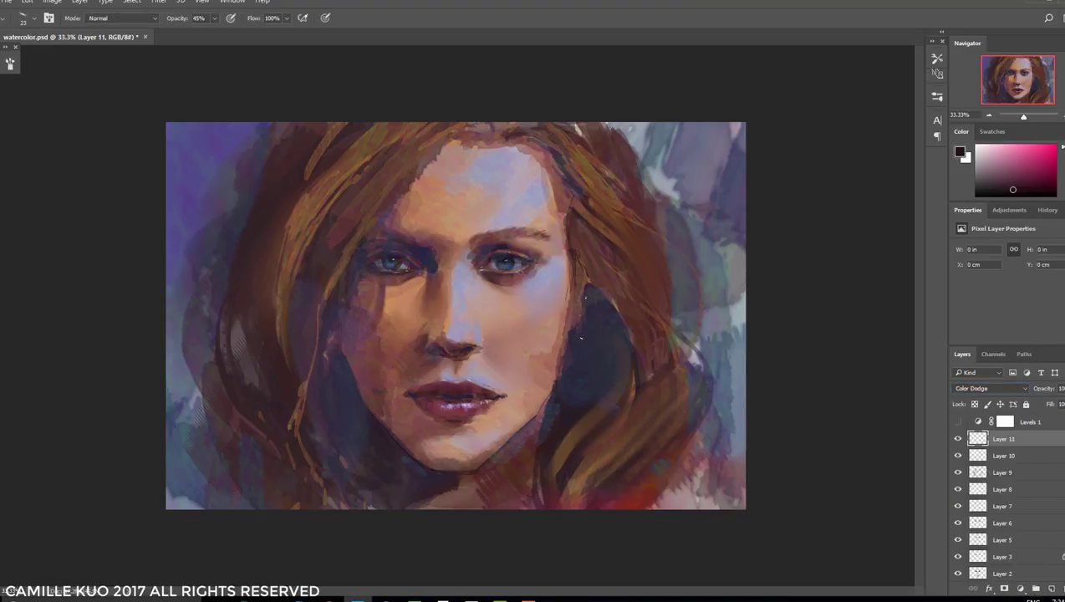
{"action": "right_click", "coordinate": [586, 296]}
{"action": "left_click", "coordinate": [693, 474]}
{"action": "left_click", "coordinate": [709, 327]}
{"action": "mouse_move", "coordinate": [709, 327]}
{"action": "left_mouse_down"}
{"action": "mouse_move", "coordinate": [625, 259]}
{"action": "mouse_move", "coordinate": [924, 180]}
{"action": "left_mouse_up"}
{"action": "key", "text": "Return"}
Pick yellow, shrink the brush to 511 px, and paint glows over the forehead and nose
{"action": "left_click", "coordinate": [1047, 210]}
{"action": "left_click", "coordinate": [1061, 189]}
{"action": "right_click", "coordinate": [568, 294]}
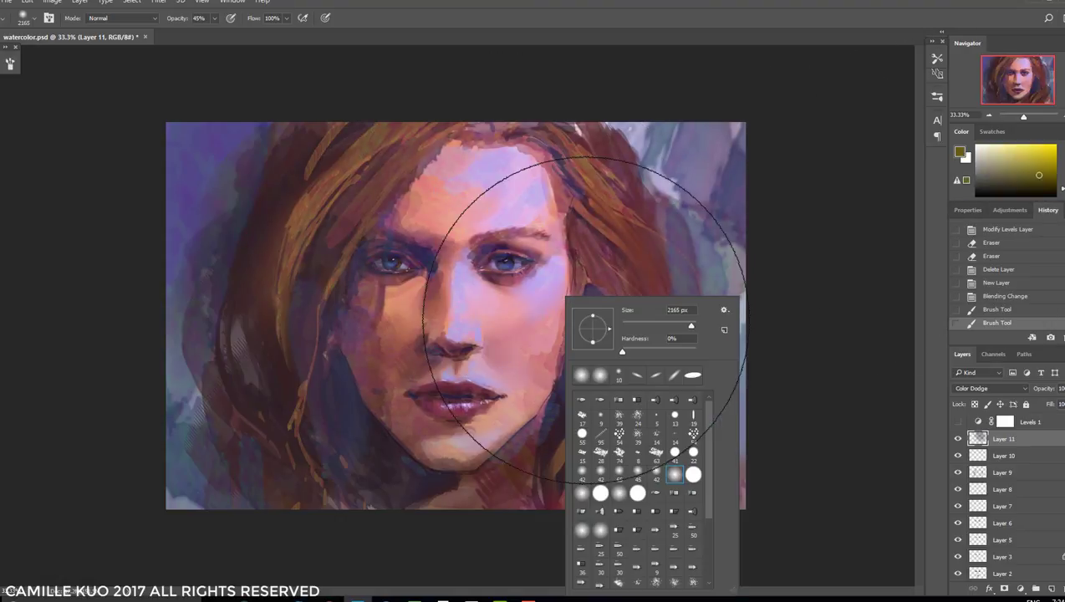
{"action": "left_click_drag", "start_coordinate": [635, 315], "coordinate": [589, 315]}
{"action": "left_click", "coordinate": [1041, 170]}
{"action": "right_click", "coordinate": [595, 281]}
{"action": "key", "text": "Escape"}
{"action": "key", "text": "ctrl+z"}
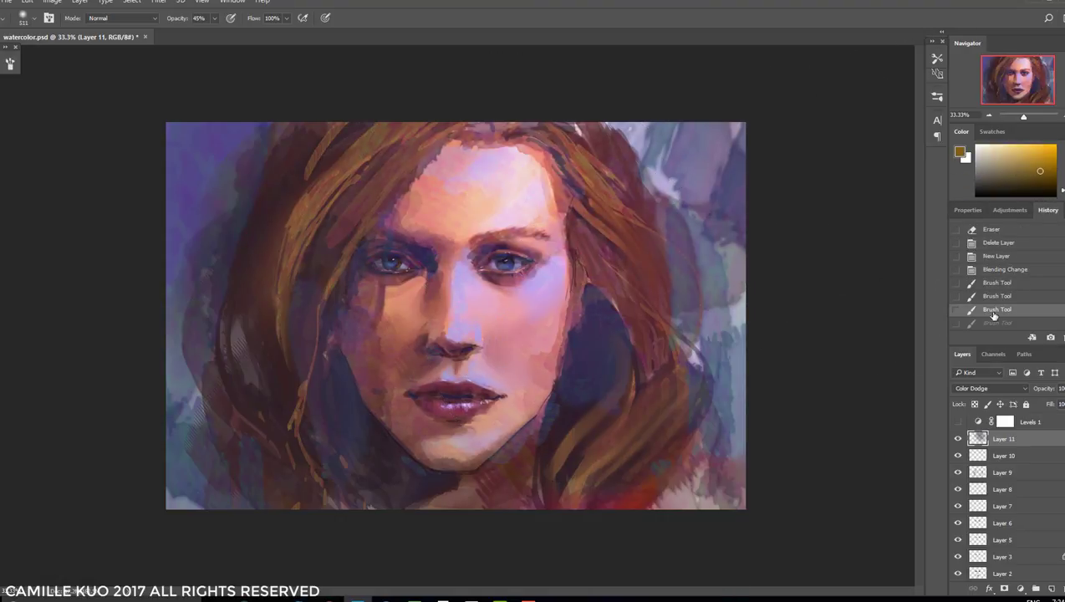
{"action": "right_click", "coordinate": [631, 297]}
{"action": "left_click_drag", "start_coordinate": [535, 159], "coordinate": [487, 195]}
{"action": "left_click_drag", "start_coordinate": [468, 268], "coordinate": [456, 327]}
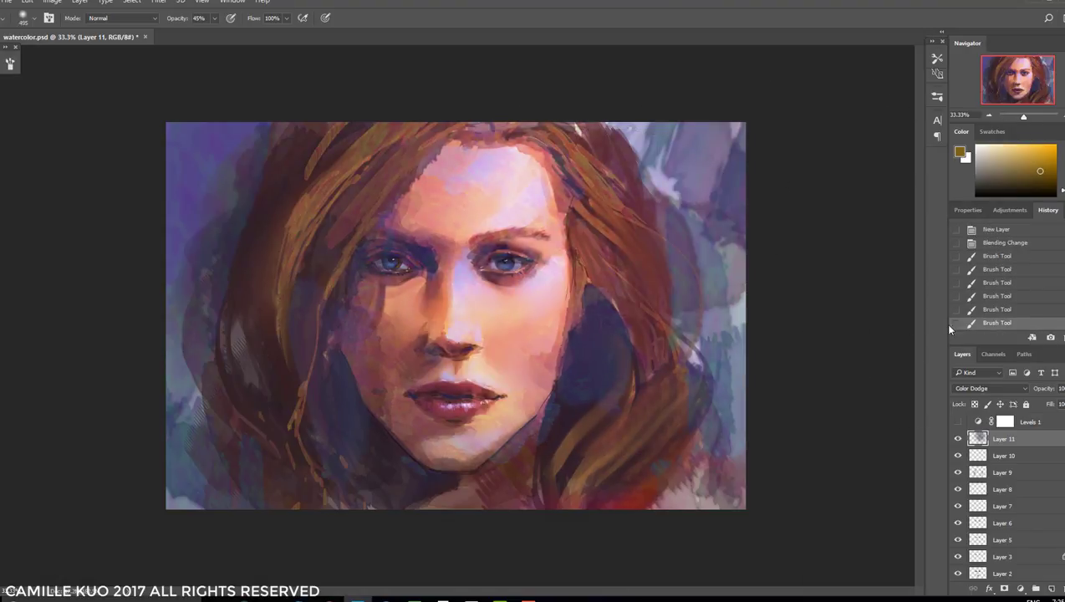
Revert two glow strokes in History, then paint glows along the jaw and neck
{"action": "left_click", "coordinate": [962, 282]}
{"action": "left_click", "coordinate": [962, 323]}
{"action": "left_click", "coordinate": [962, 296]}
{"action": "right_click", "coordinate": [559, 267]}
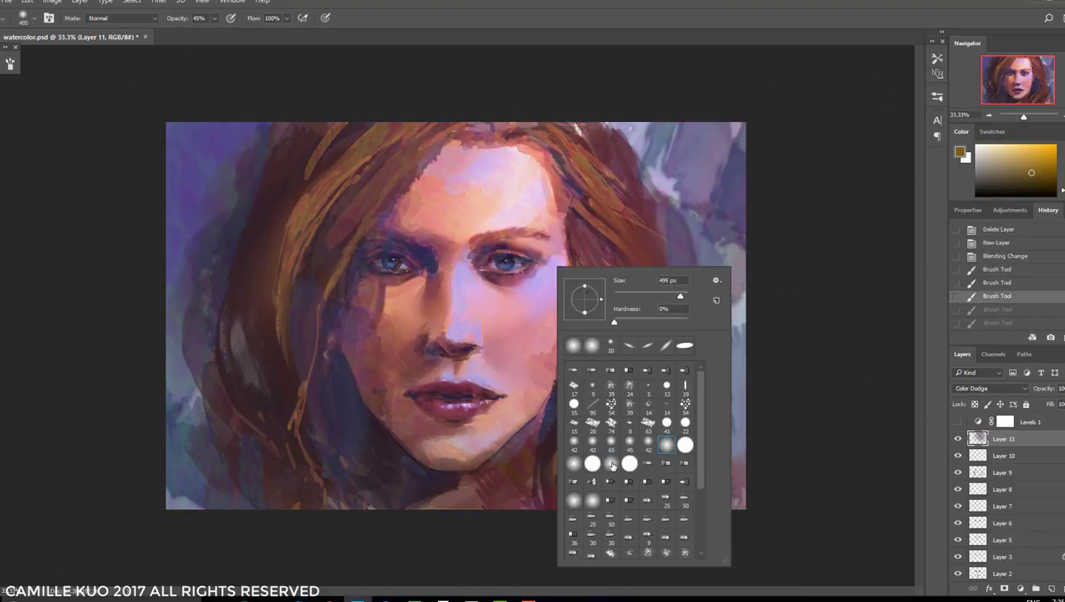
{"action": "left_click_drag", "start_coordinate": [572, 344], "coordinate": [619, 476]}
{"action": "left_click_drag", "start_coordinate": [488, 325], "coordinate": [476, 433]}
Pick magenta and toggle Layer 11 on and off at 25% zoom to compare the glow
{"action": "left_click", "coordinate": [1060, 159]}
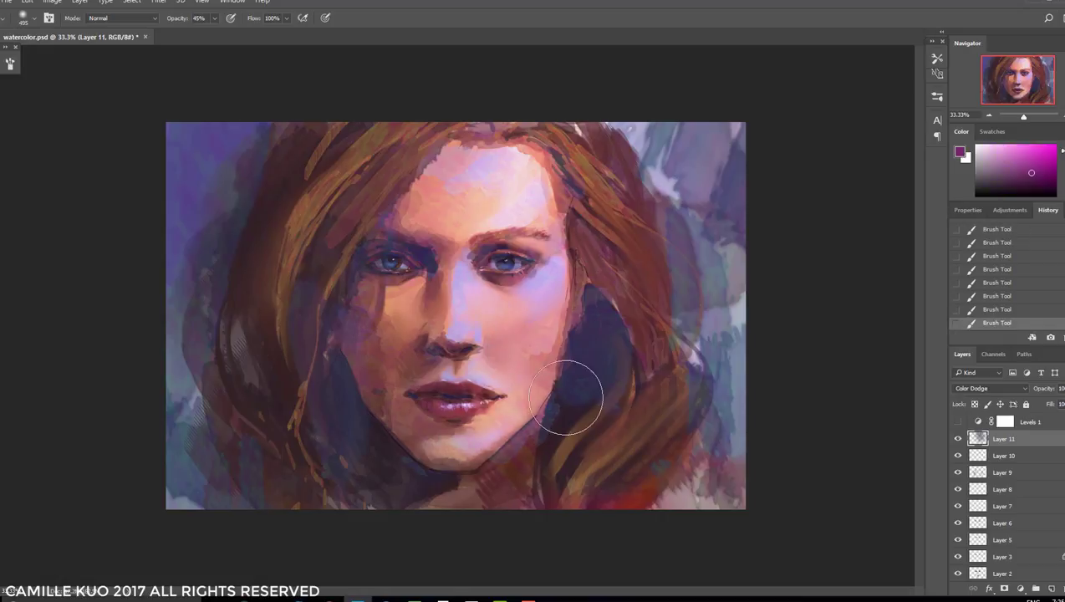
{"action": "left_click", "coordinate": [958, 440]}
{"action": "left_click", "coordinate": [958, 441]}
{"action": "left_click", "coordinate": [958, 441]}
{"action": "left_click", "coordinate": [958, 440]}
{"action": "left_click", "coordinate": [959, 441]}
{"action": "left_click", "coordinate": [958, 440]}
{"action": "right_click", "coordinate": [667, 332]}
{"action": "key", "text": "Return"}
{"action": "left_click", "coordinate": [990, 117]}
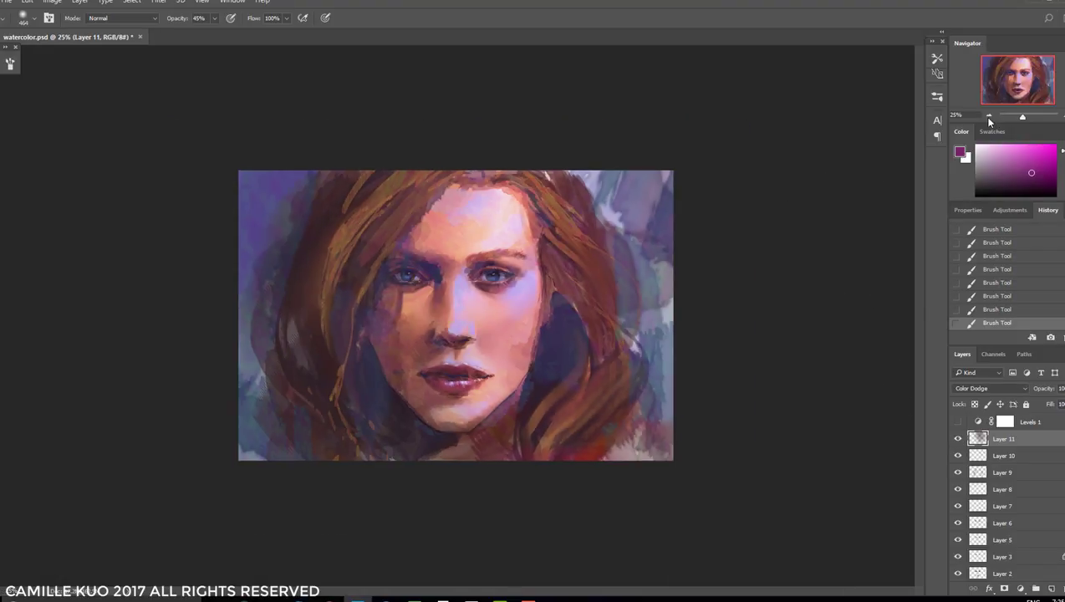
{"action": "left_click", "coordinate": [989, 117]}
{"action": "left_click", "coordinate": [990, 117]}
{"action": "left_click", "coordinate": [989, 117]}
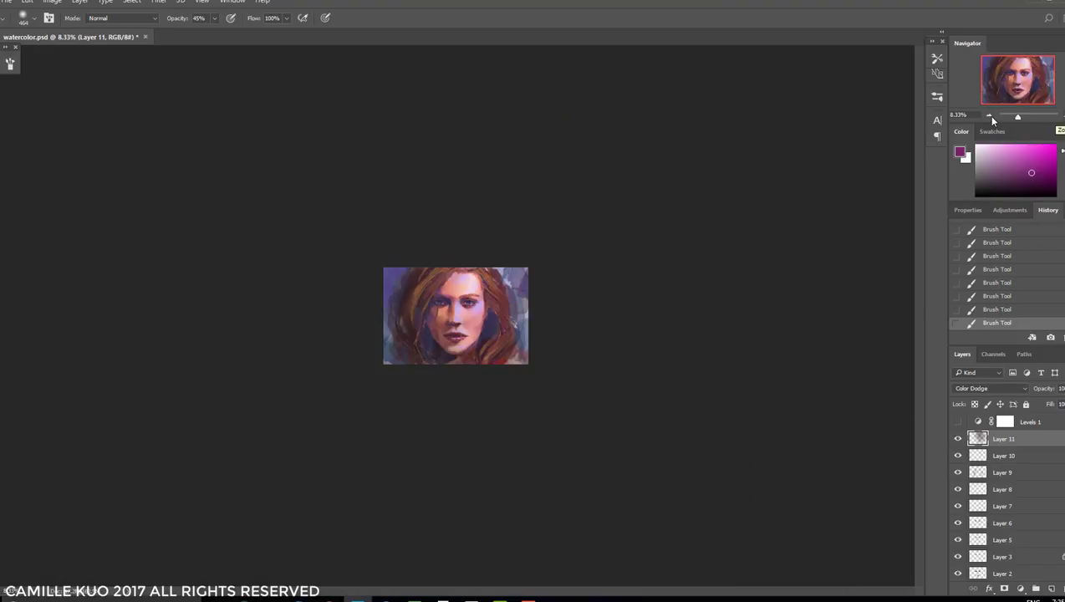
{"action": "key", "text": "ctrl+plus"}
{"action": "key", "text": "ctrl+plus"}
{"action": "key", "text": "ctrl+plus"}
{"action": "left_click", "coordinate": [958, 439]}
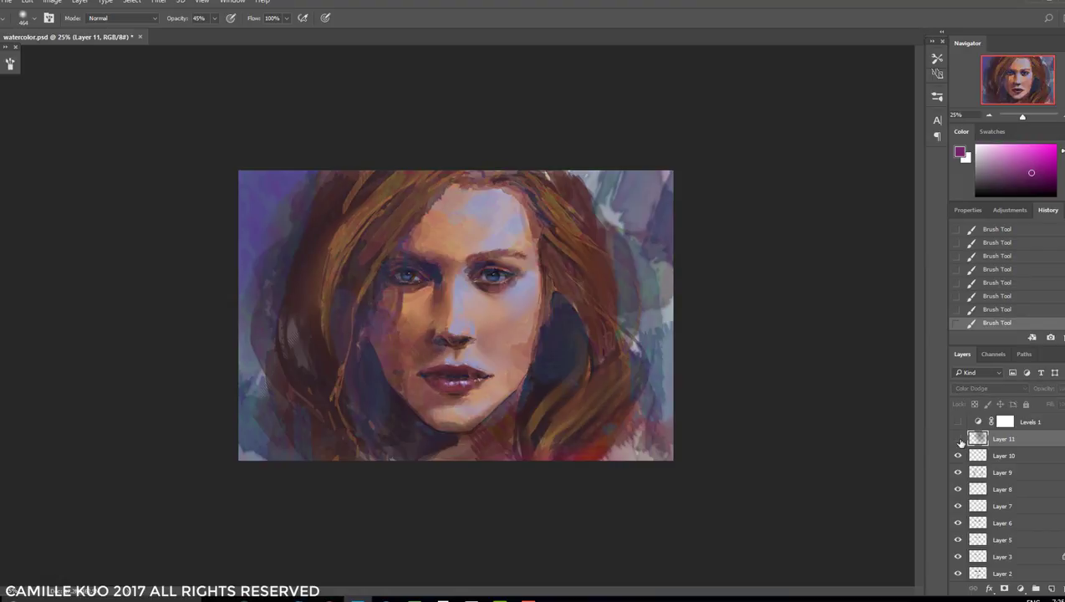
{"action": "left_click", "coordinate": [958, 439]}
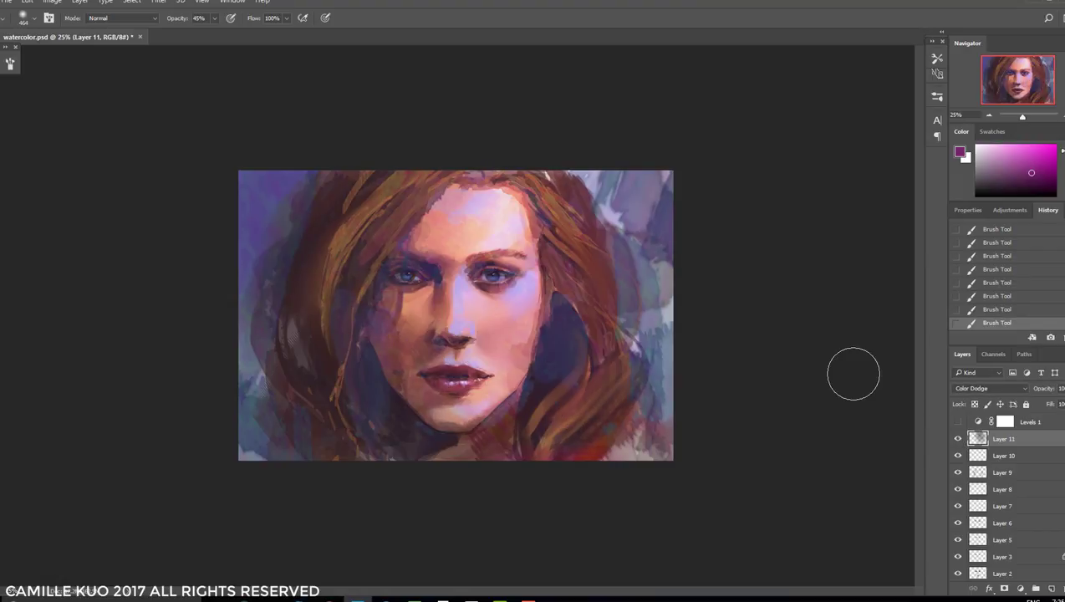
{"action": "key", "text": "ctrl+b"}
In Color Balance, shift Layer 11's highlights strongly away from yellow and confirm
{"action": "left_click_drag", "start_coordinate": [792, 179], "coordinate": [755, 123]}
{"action": "left_click", "coordinate": [761, 227]}
{"action": "mouse_move", "coordinate": [730, 195]}
{"action": "left_mouse_down"}
{"action": "mouse_move", "coordinate": [675, 210]}
{"action": "mouse_move", "coordinate": [713, 197]}
{"action": "left_mouse_up"}
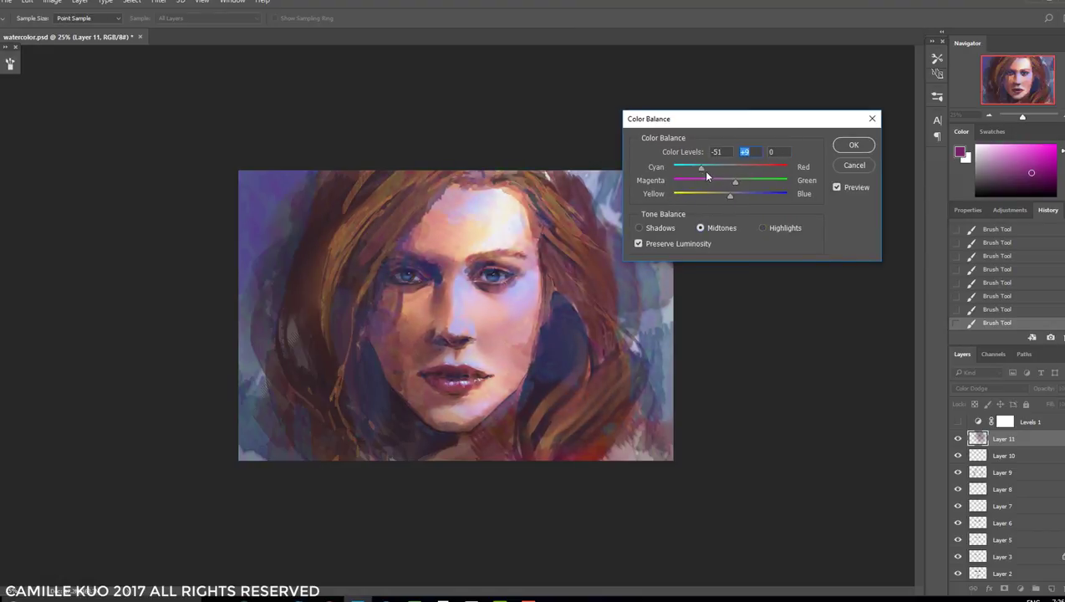
{"action": "left_click", "coordinate": [853, 145]}
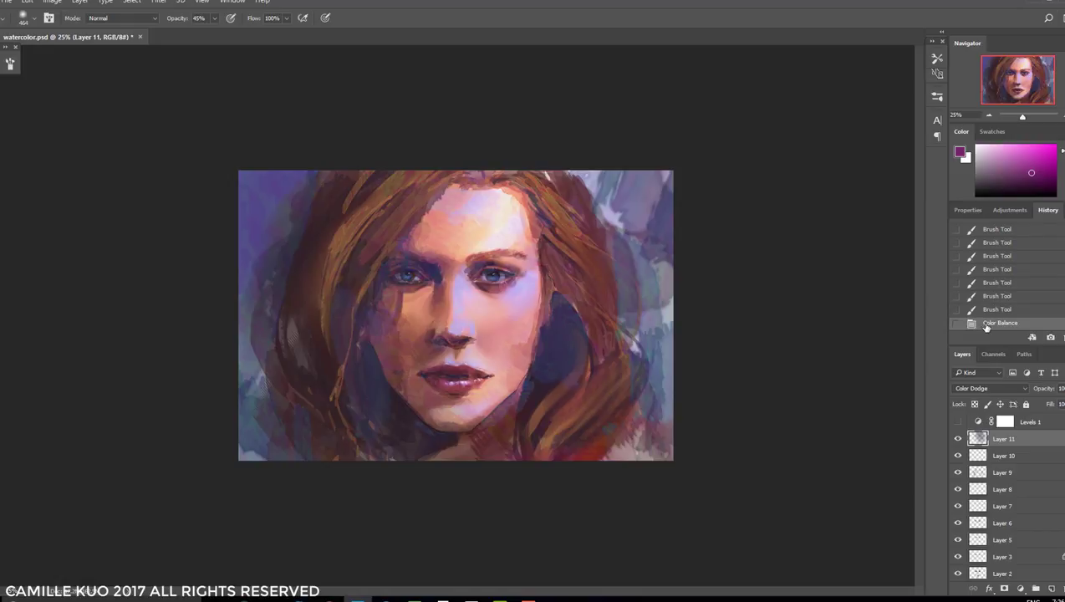
Sample an orange hair tone, paint orange glow along the hair, and set the brush to 464 px
{"action": "left_click", "coordinate": [600, 286], "text": "alt"}
{"action": "right_click", "coordinate": [606, 310]}
{"action": "key", "text": "Return"}
{"action": "left_click_drag", "start_coordinate": [623, 209], "coordinate": [635, 275]}
{"action": "left_click_drag", "start_coordinate": [310, 250], "coordinate": [349, 350]}
{"action": "right_click", "coordinate": [507, 265]}
{"action": "key", "text": "Return"}
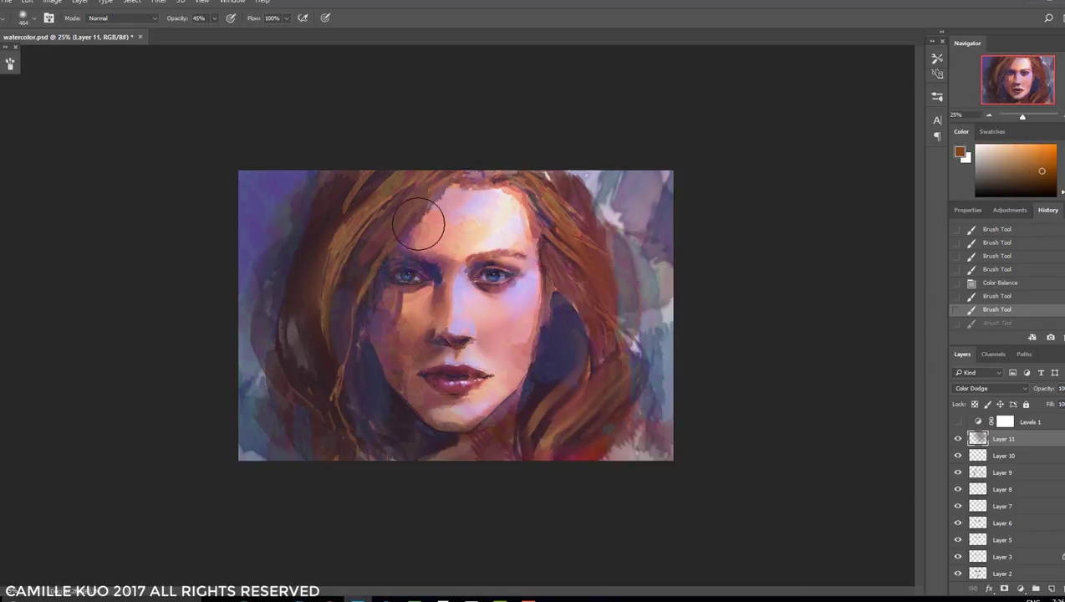
Pick dark blue, then sample orange and tan tones and enlarge the brush to 1102 px
{"action": "left_click", "coordinate": [982, 199]}
{"action": "right_click", "coordinate": [393, 345]}
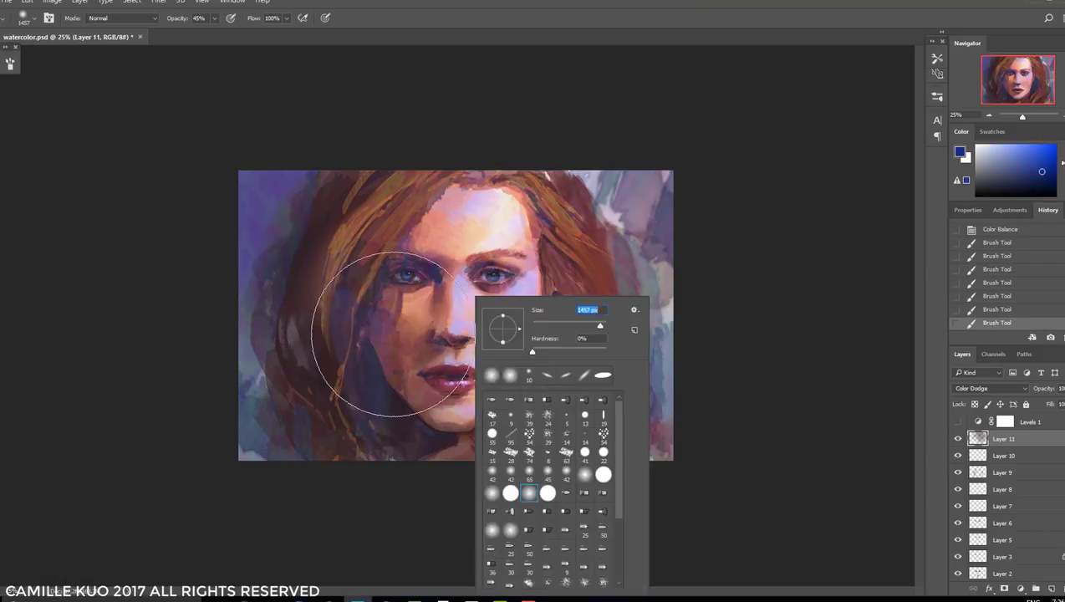
{"action": "right_click", "coordinate": [436, 405]}
{"action": "key", "text": "Return"}
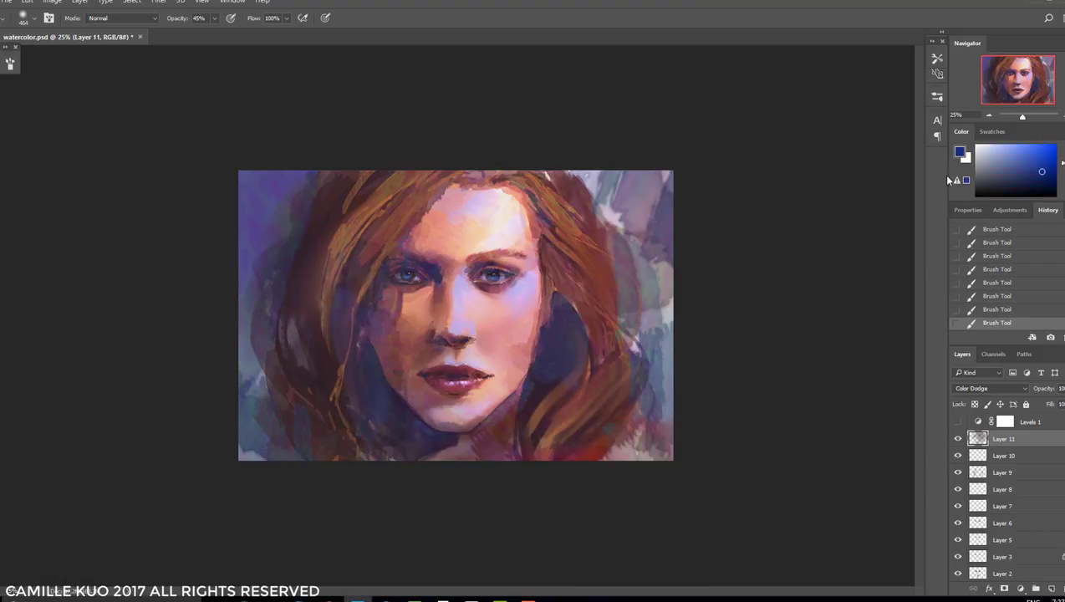
{"action": "left_click", "coordinate": [581, 175], "text": "alt"}
{"action": "left_click", "coordinate": [558, 285], "text": "alt"}
{"action": "key", "text": "bracketright"}
{"action": "key", "text": "bracketright"}
{"action": "key", "text": "bracketright"}
{"action": "key", "text": "bracketright"}
{"action": "key", "text": "bracketright"}
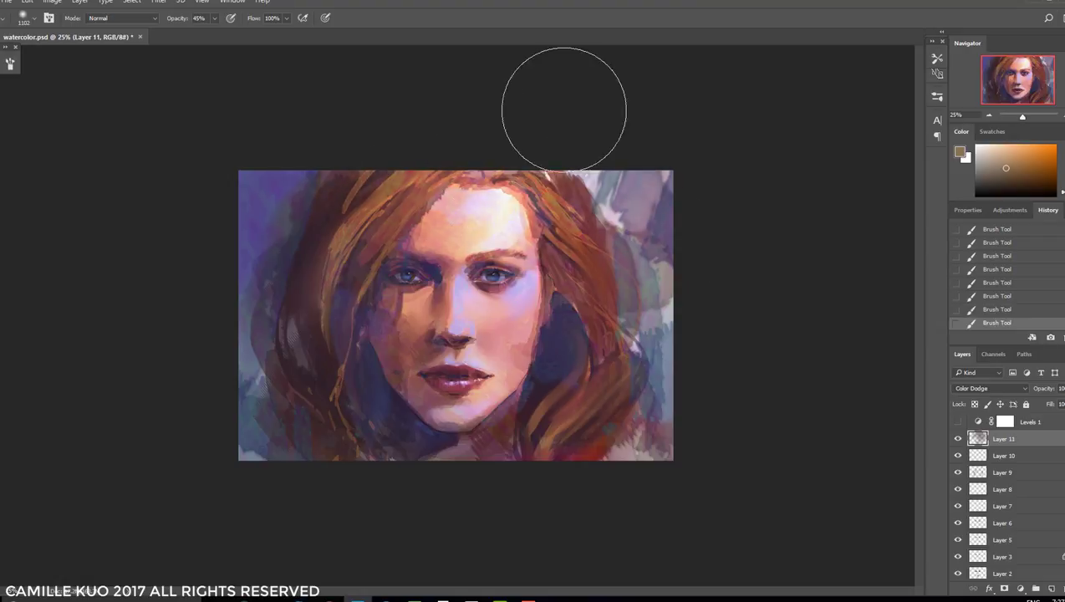
Resize the brush to 187 px, then to 369 px
{"action": "right_click", "coordinate": [560, 334]}
{"action": "type", "text": "187"}
{"action": "key", "text": "Return"}
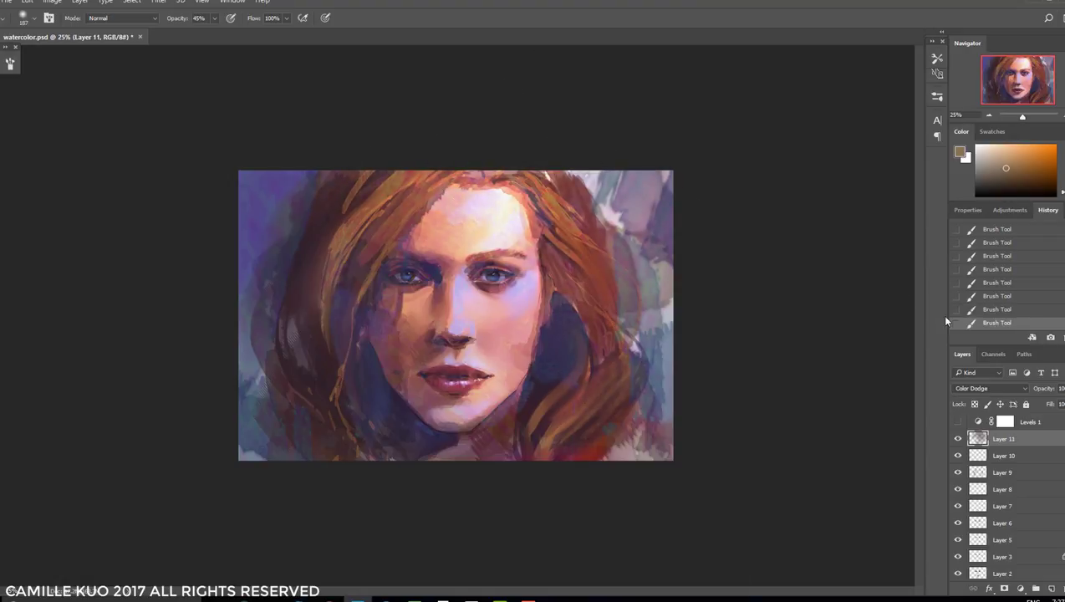
{"action": "right_click", "coordinate": [556, 364]}
{"action": "type", "text": "369"}
{"action": "key", "text": "Return"}
Pick green, dab a bluish glow around the eye, undo it, and set the brush to 417 px
{"action": "left_click", "coordinate": [1062, 173]}
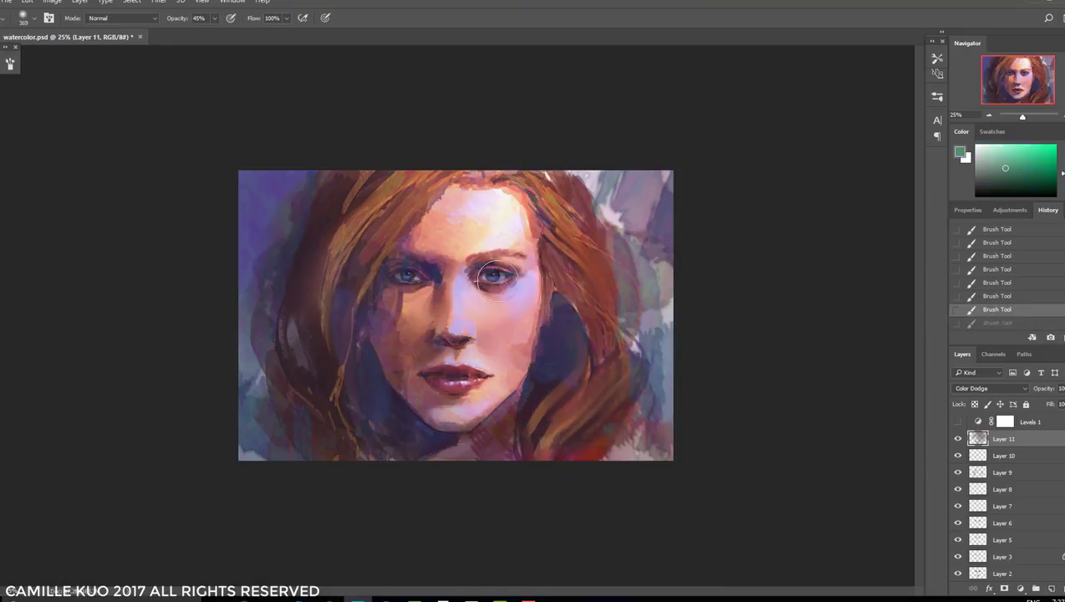
{"action": "left_click_drag", "start_coordinate": [386, 286], "coordinate": [412, 281]}
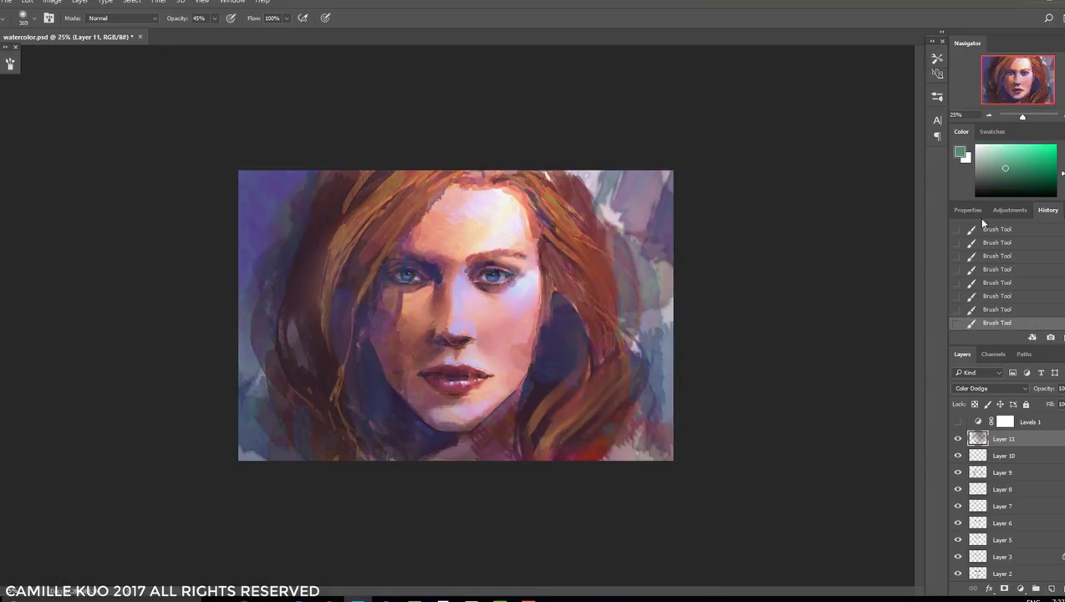
{"action": "left_click", "coordinate": [1003, 297]}
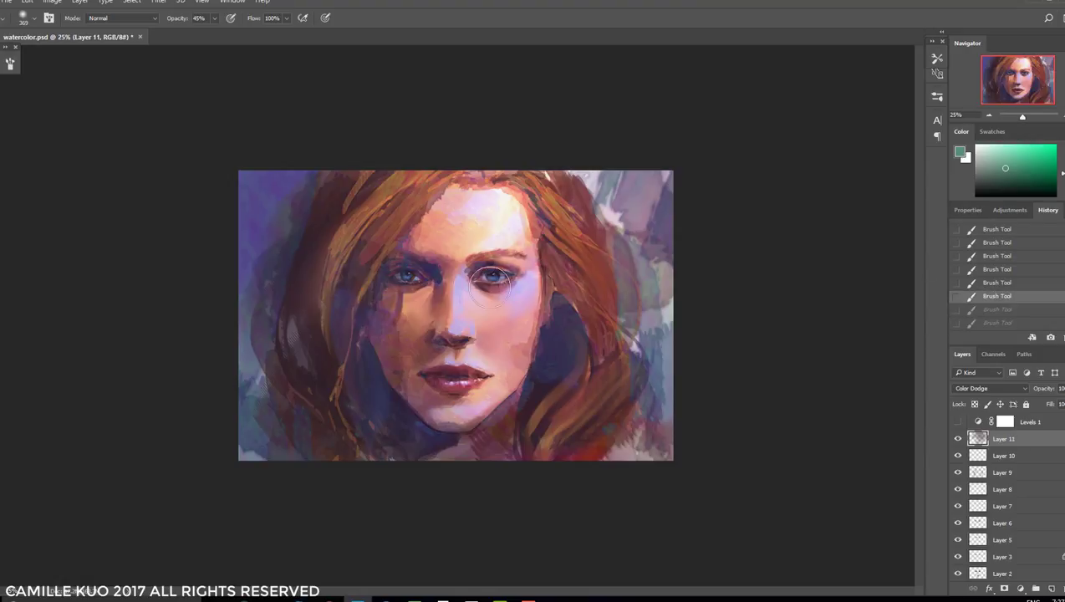
{"action": "right_click", "coordinate": [558, 284]}
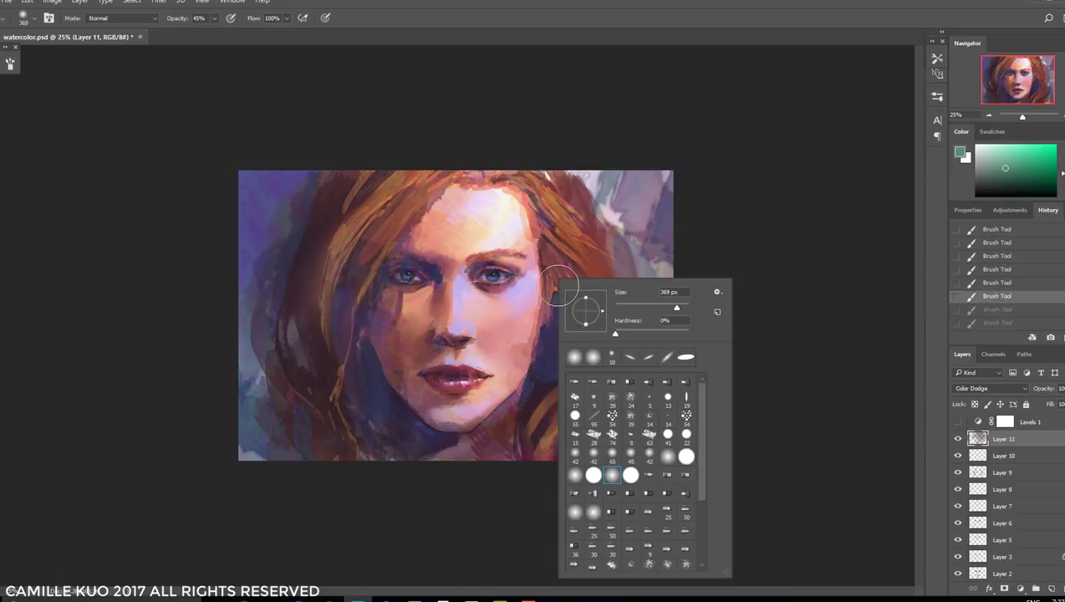
{"action": "key", "text": "Return"}
Toggle the latest strokes on and off via History and undo to compare
{"action": "key", "text": "ctrl+z"}
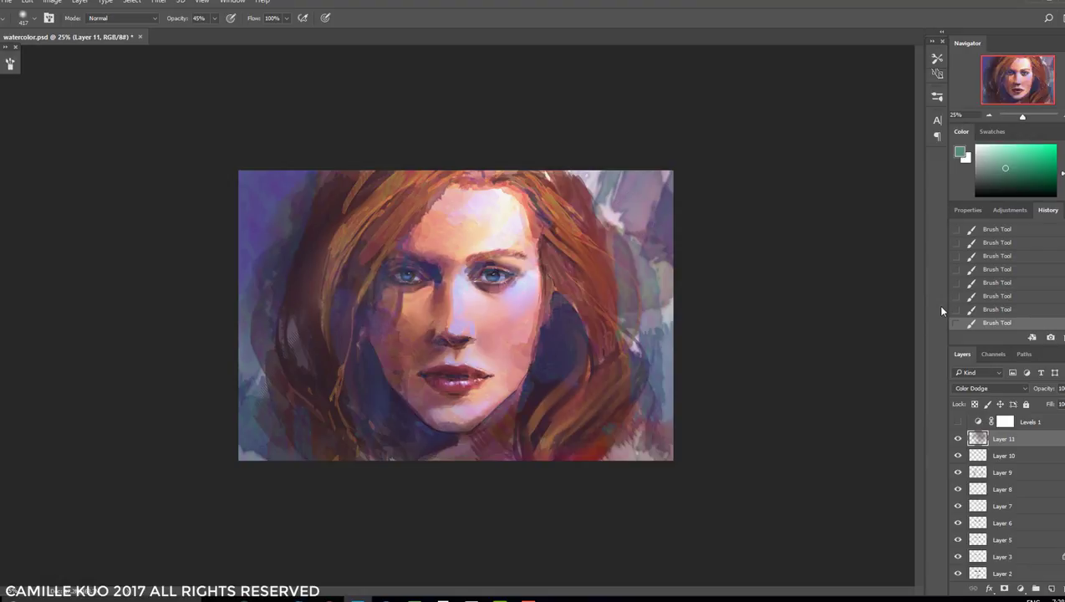
{"action": "left_click", "coordinate": [1004, 297]}
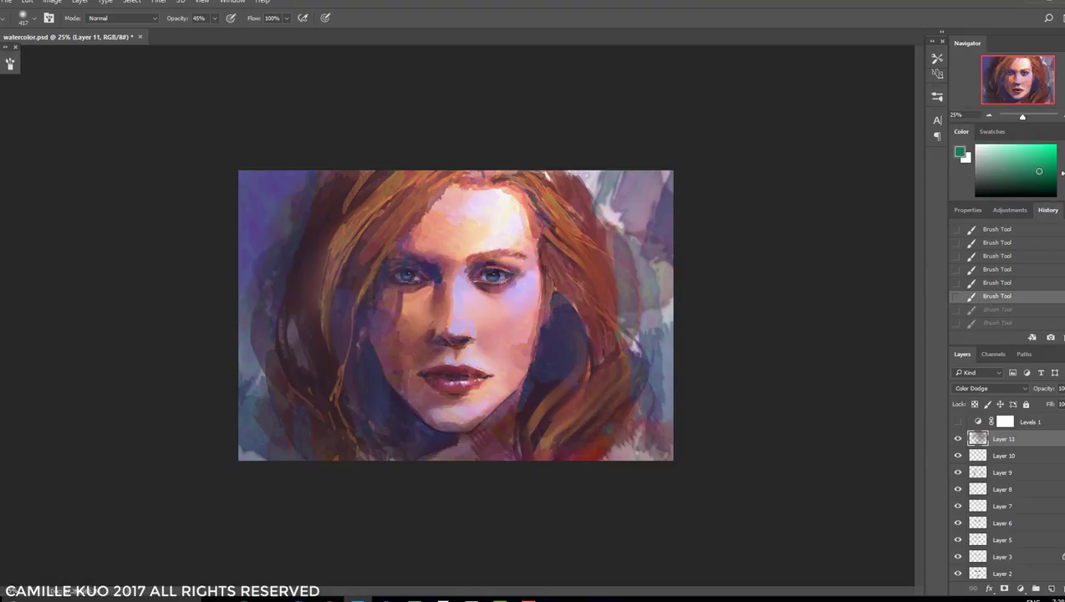
{"action": "key", "text": "ctrl+z"}
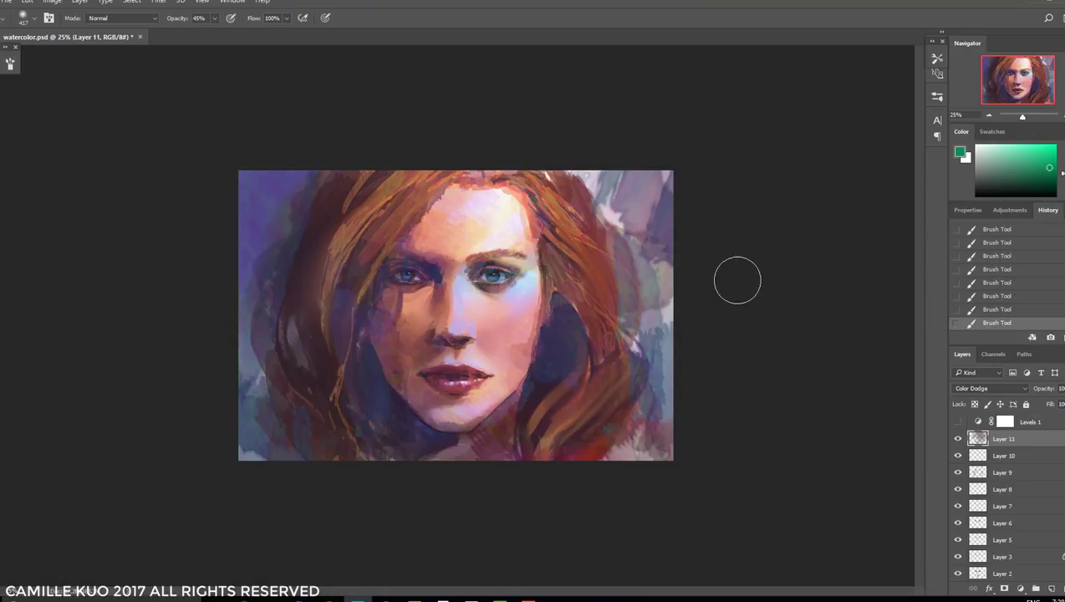
{"action": "left_click", "coordinate": [995, 310]}
{"action": "key", "text": "ctrl+z"}
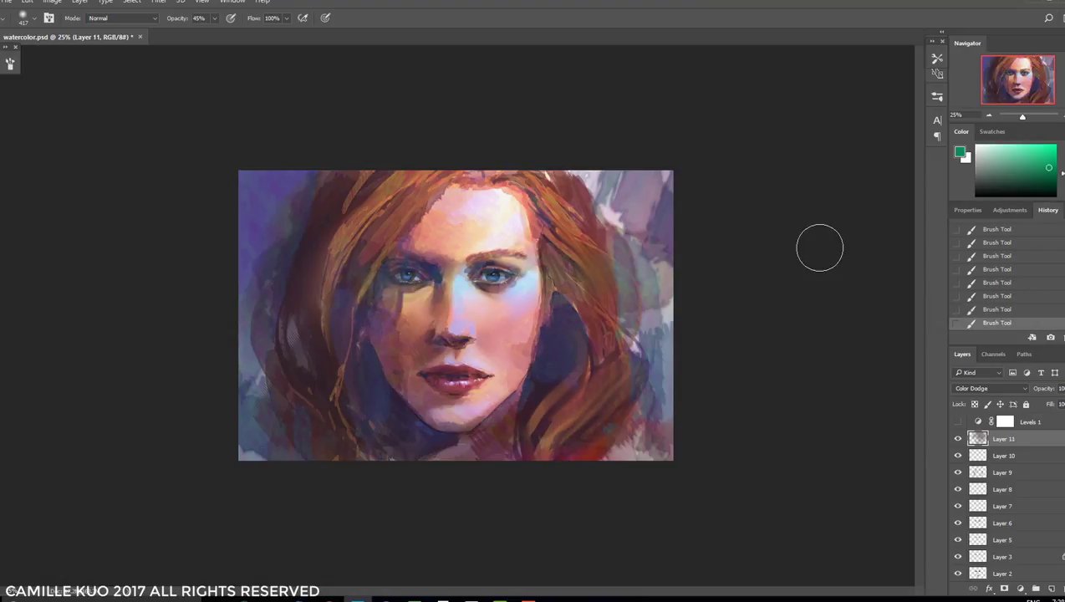
{"action": "left_click", "coordinate": [1006, 310]}
{"action": "key", "text": "ctrl+z"}
{"action": "key", "text": "ctrl+z"}
Paint cyan glow strokes on the right-side hair
{"action": "left_click_drag", "start_coordinate": [1059, 177], "coordinate": [1059, 170]}
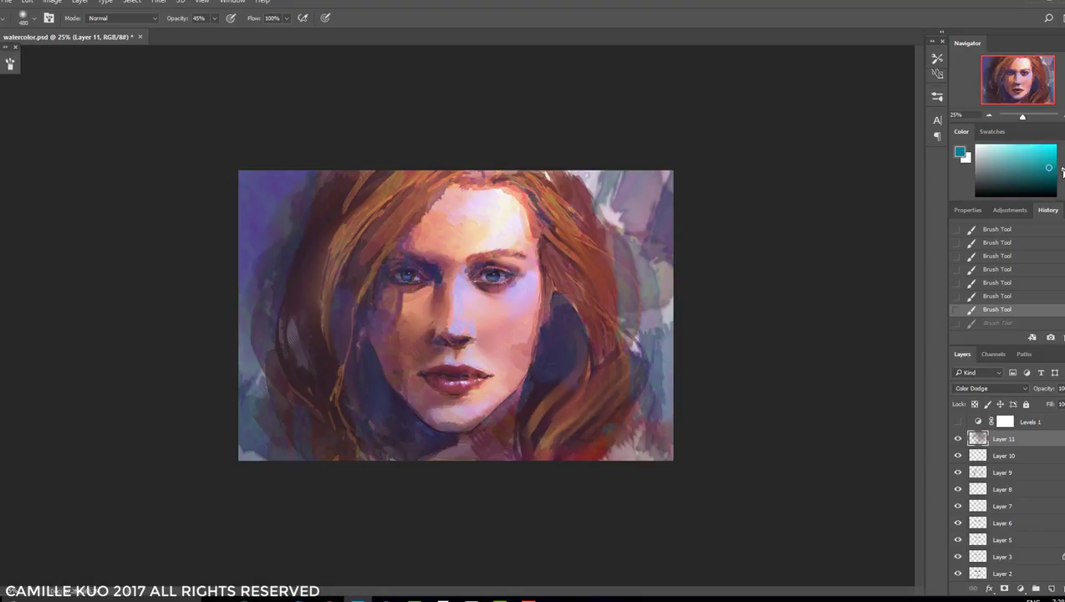
{"action": "left_click_drag", "start_coordinate": [620, 244], "coordinate": [660, 276]}
{"action": "right_click", "coordinate": [660, 276]}
{"action": "left_click", "coordinate": [944, 292]}
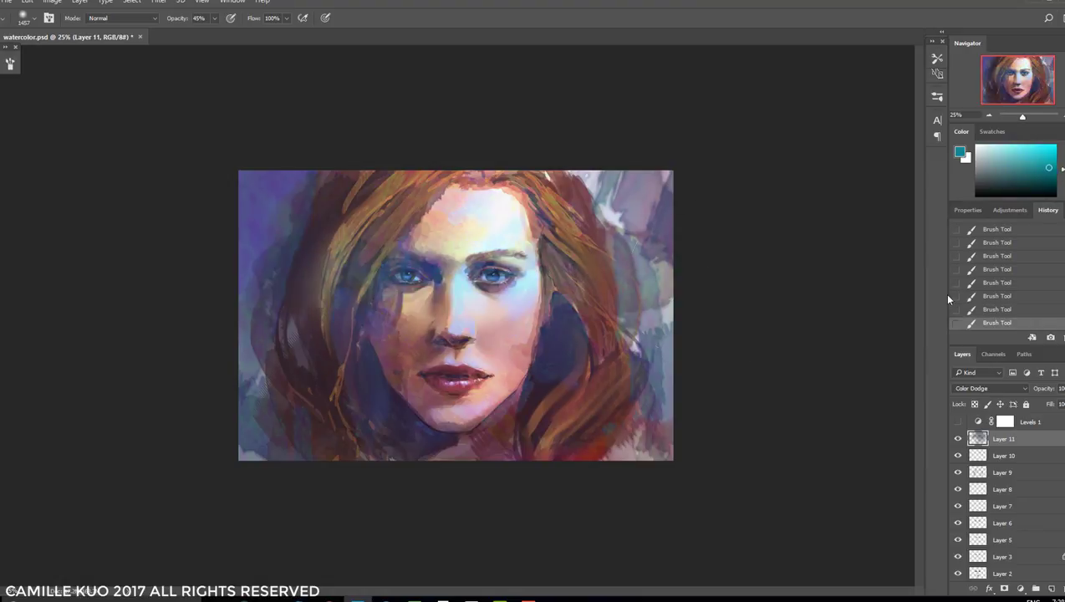
Step through History to compare the face before and after the brighter stroke
{"action": "right_click", "coordinate": [710, 301]}
{"action": "left_click", "coordinate": [1007, 296]}
{"action": "left_click", "coordinate": [1013, 309]}
{"action": "key", "text": "ctrl+shift+z"}
{"action": "left_click", "coordinate": [1028, 313]}
{"action": "key", "text": "ctrl+plus"}
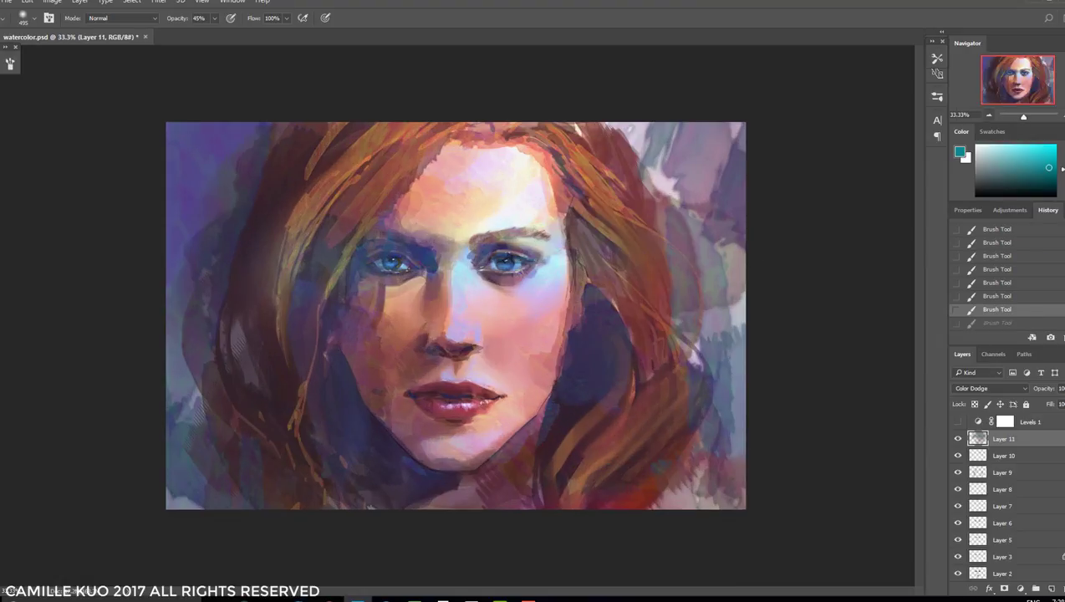
{"action": "key", "text": "ctrl+minus"}
Return to the latest stroke state and turn on the Levels 1 adjustment
{"action": "left_click", "coordinate": [1008, 296]}
{"action": "left_click", "coordinate": [1013, 309]}
{"action": "left_click", "coordinate": [1014, 323]}
{"action": "left_click", "coordinate": [1013, 309]}
{"action": "key", "text": "ctrl+shift+z"}
{"action": "key", "text": "ctrl+z"}
{"action": "left_click", "coordinate": [958, 422]}
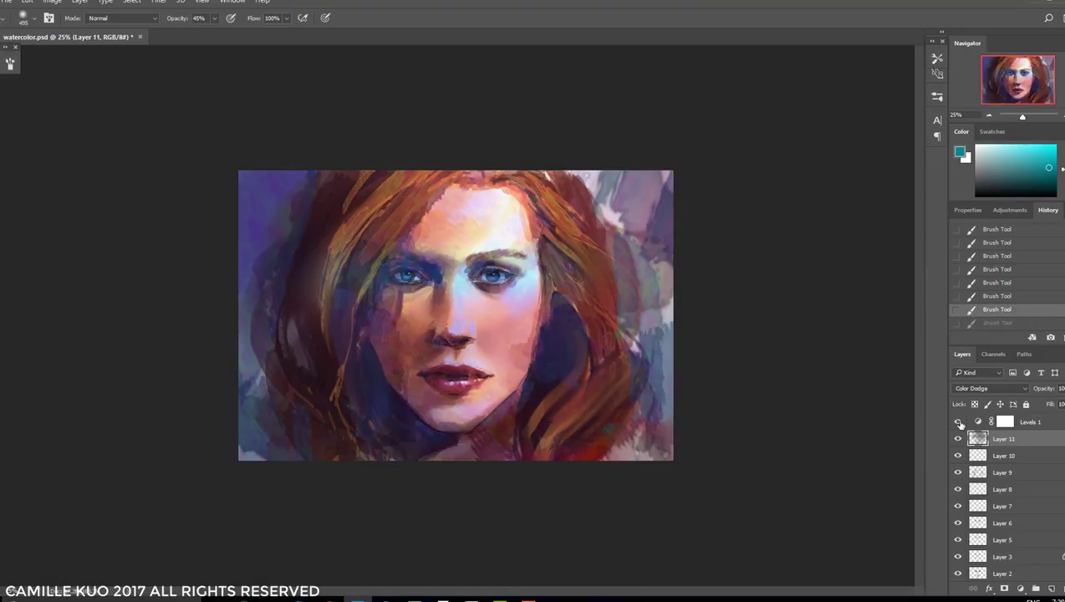
Select the Levels 1 adjustment and toggle its visibility to compare the portrait with and without it
{"action": "left_click", "coordinate": [958, 421]}
{"action": "left_click", "coordinate": [959, 422]}
{"action": "left_click", "coordinate": [980, 423]}
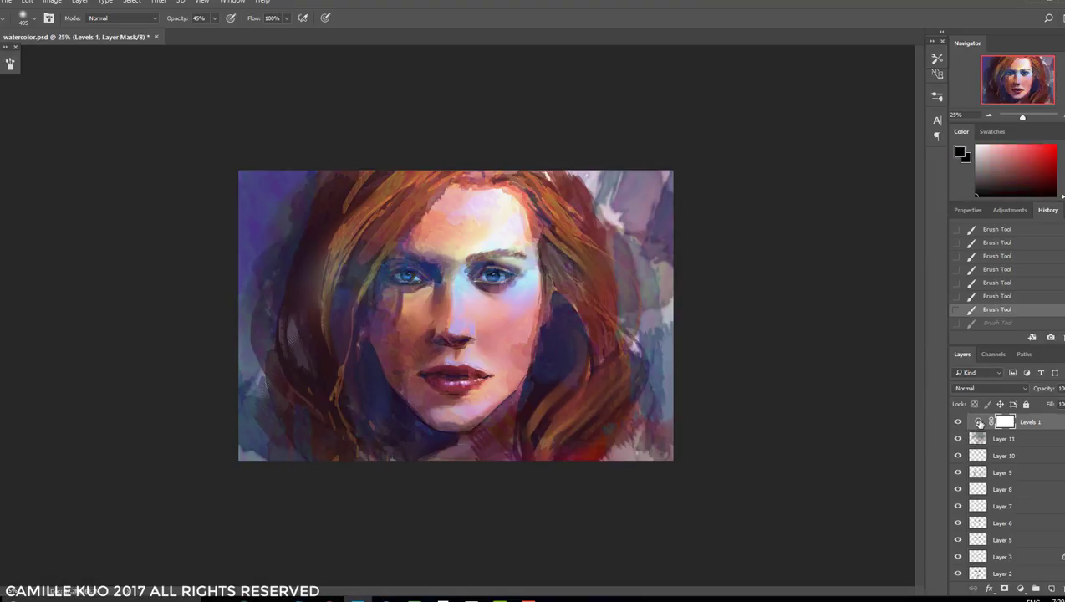
{"action": "left_click", "coordinate": [957, 424]}
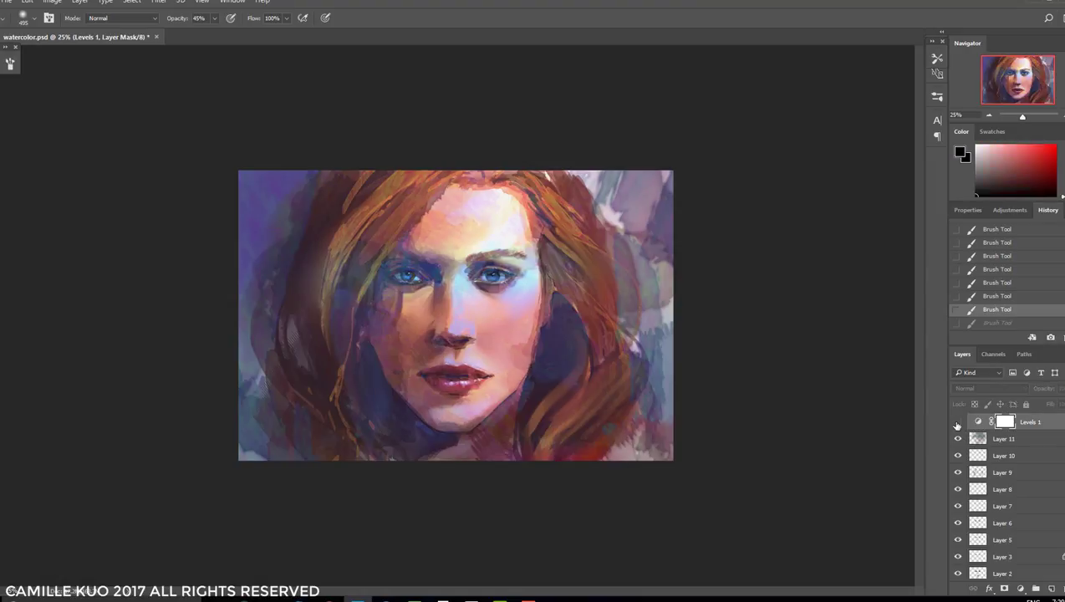
Make the pasteboard black and bring up the Levels 1 settings with the adjustment visible
{"action": "right_click", "coordinate": [807, 384]}
{"action": "left_click", "coordinate": [837, 405]}
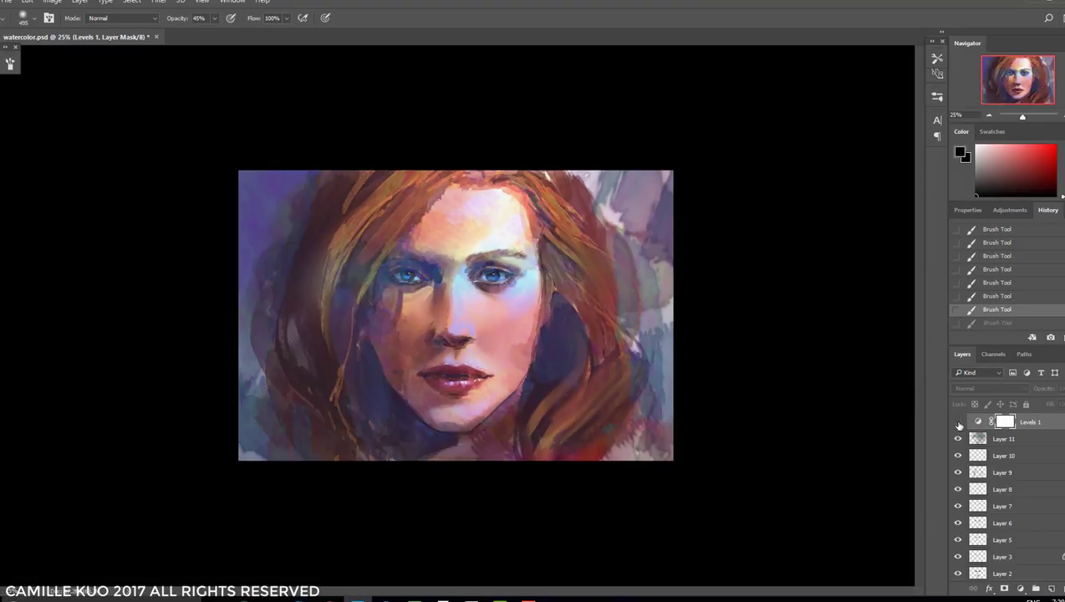
{"action": "left_click", "coordinate": [958, 423]}
{"action": "left_click", "coordinate": [978, 421]}
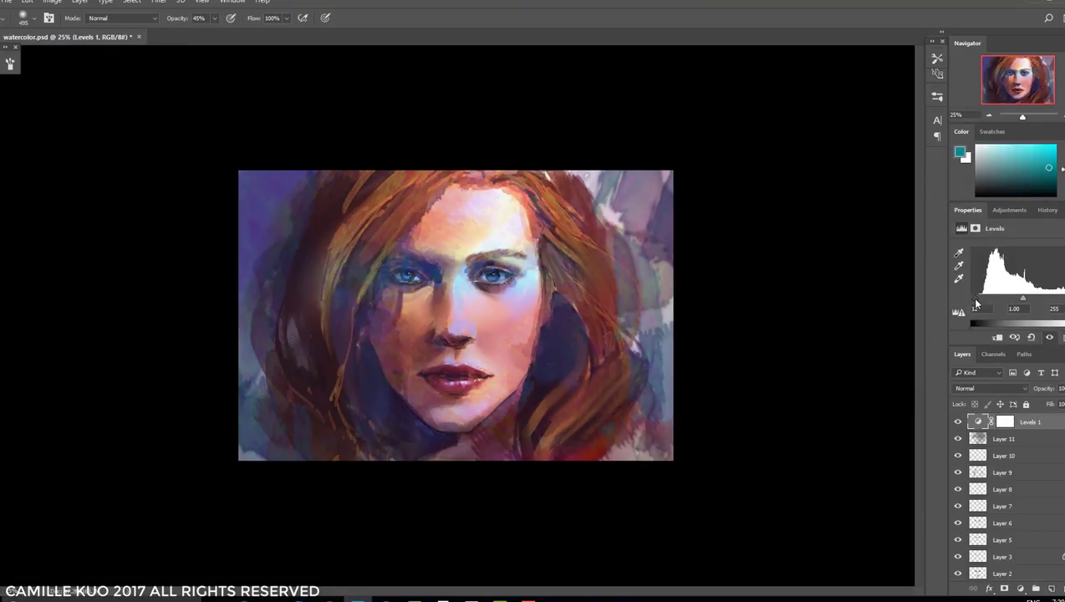
Restore the default grey pasteboard, leaving Levels 1 visible
{"action": "left_click", "coordinate": [957, 422]}
{"action": "right_click", "coordinate": [743, 374]}
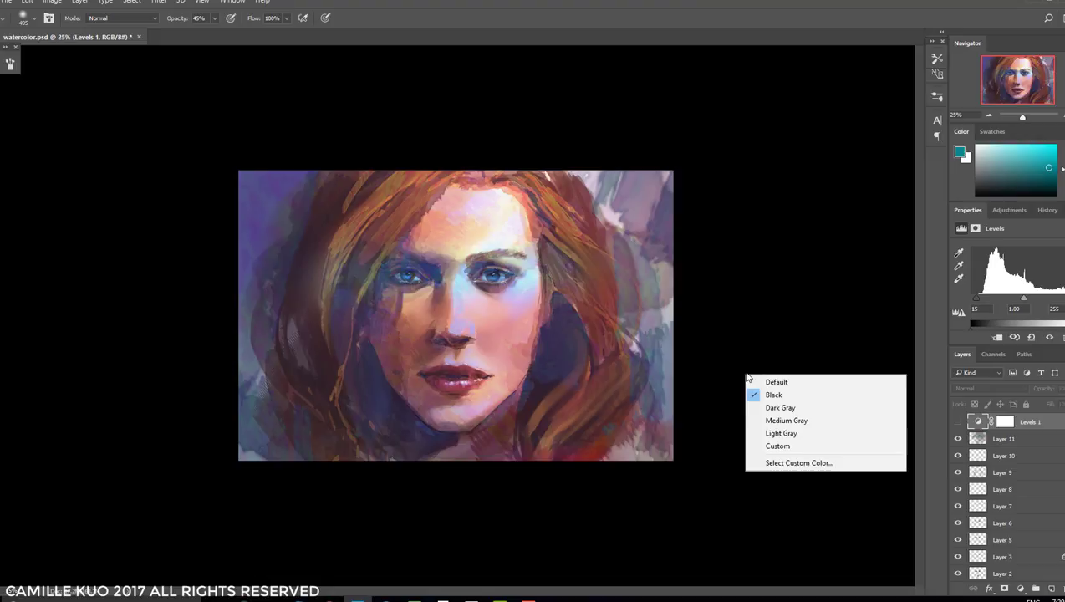
{"action": "left_click", "coordinate": [799, 383]}
{"action": "left_click", "coordinate": [958, 423]}
Set Levels 1 black input to 0 and midtones to 0.90, then compare before and after
{"action": "left_click_drag", "start_coordinate": [977, 298], "coordinate": [955, 306]}
{"action": "left_click_drag", "start_coordinate": [1024, 298], "coordinate": [1022, 304]}
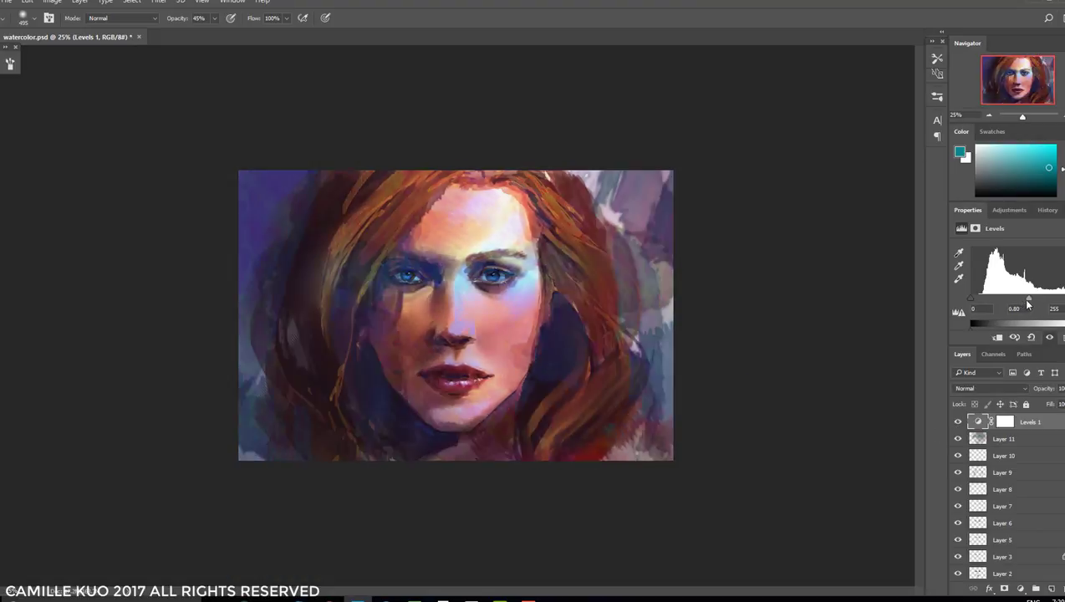
{"action": "left_click", "coordinate": [959, 423]}
{"action": "left_click", "coordinate": [958, 423]}
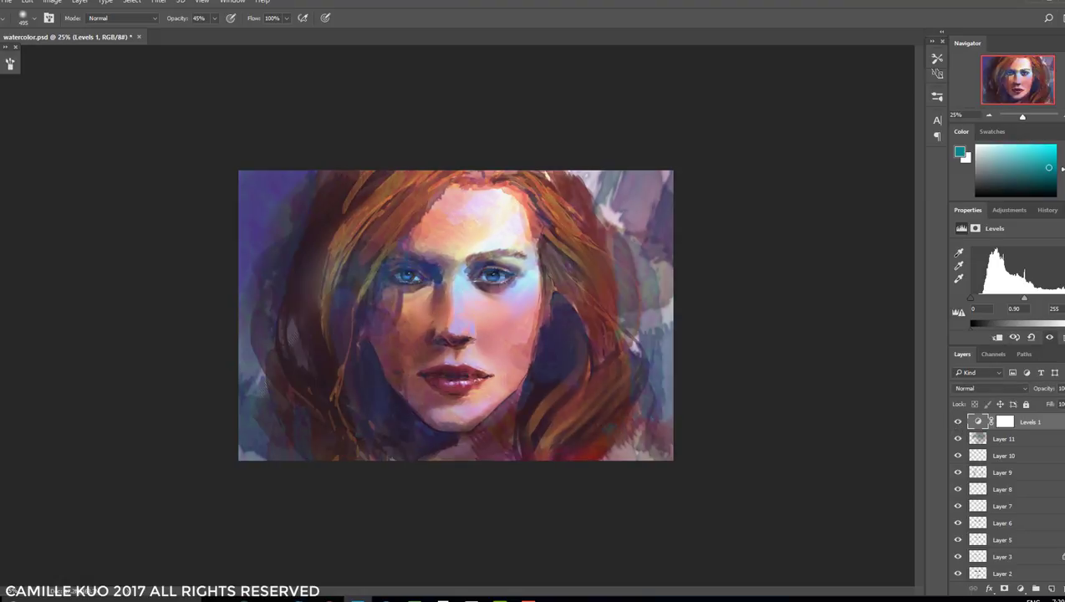